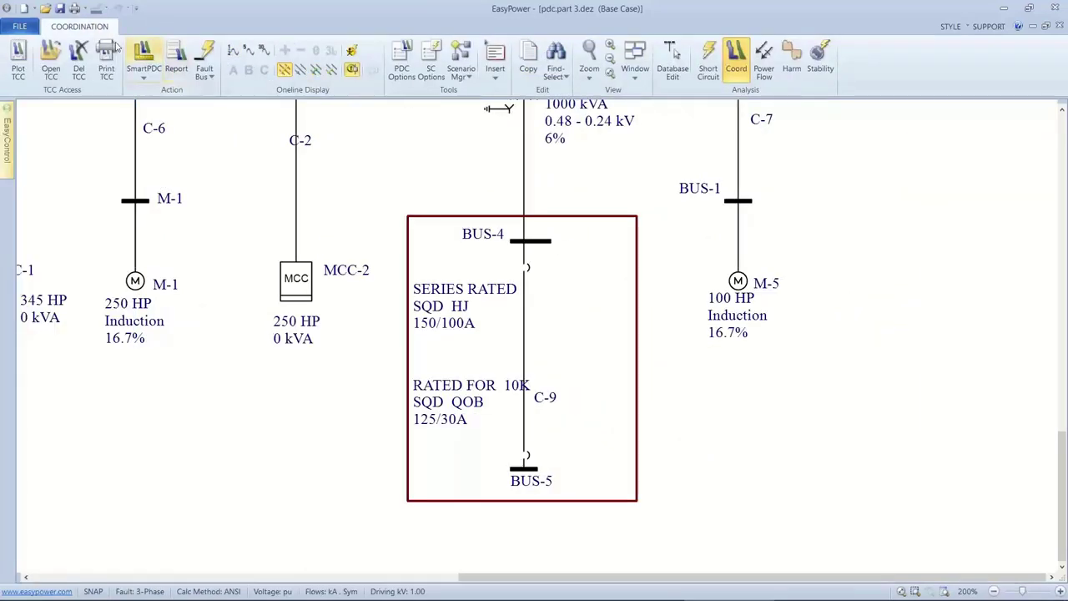
# - Open the stored time-current curve plot 03-2 MCP using the latest settings
pyautogui.click(50, 58)
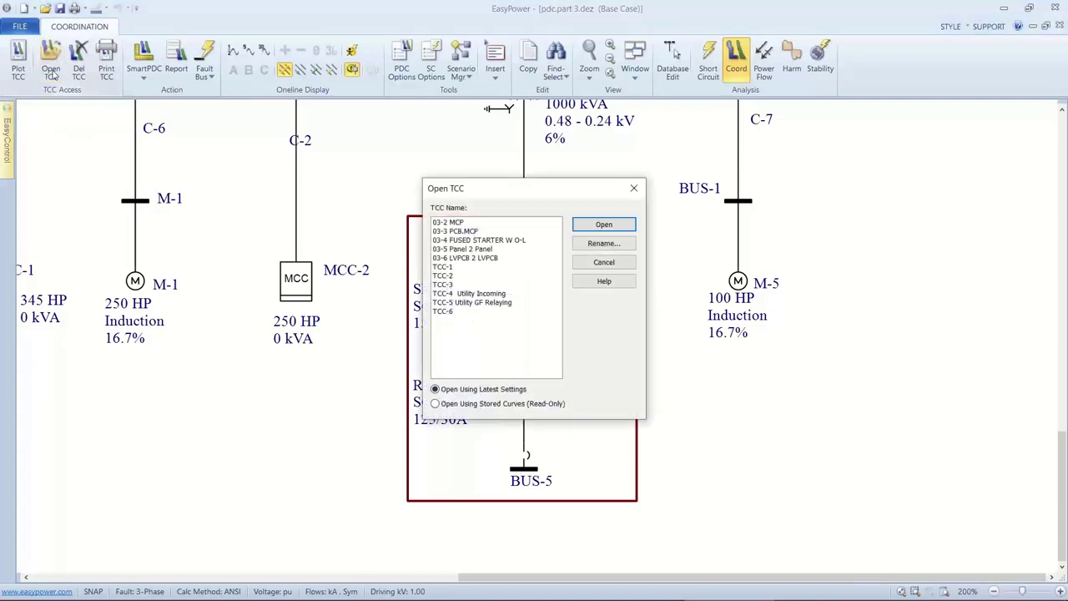
pyautogui.click(453, 224)
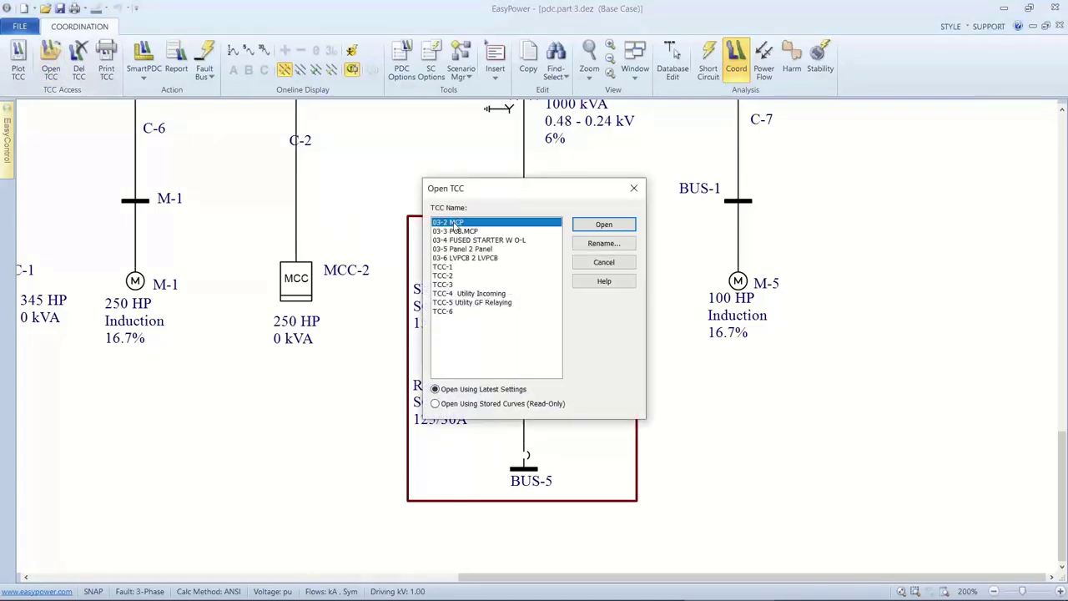
pyautogui.click(575, 226)
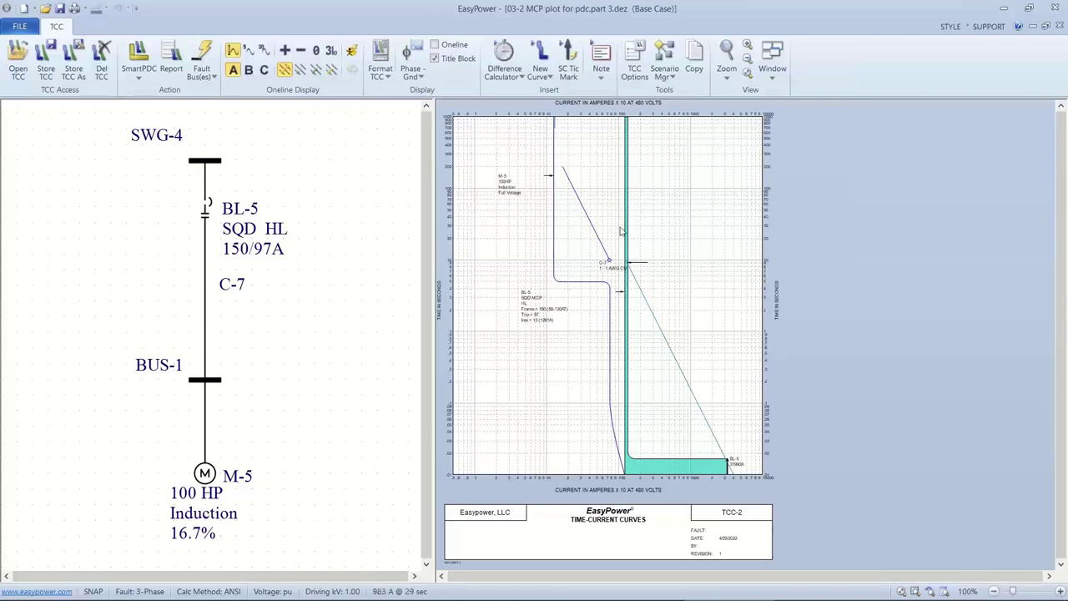
pyautogui.moveTo(625, 227)
pyautogui.moveTo(623, 311)
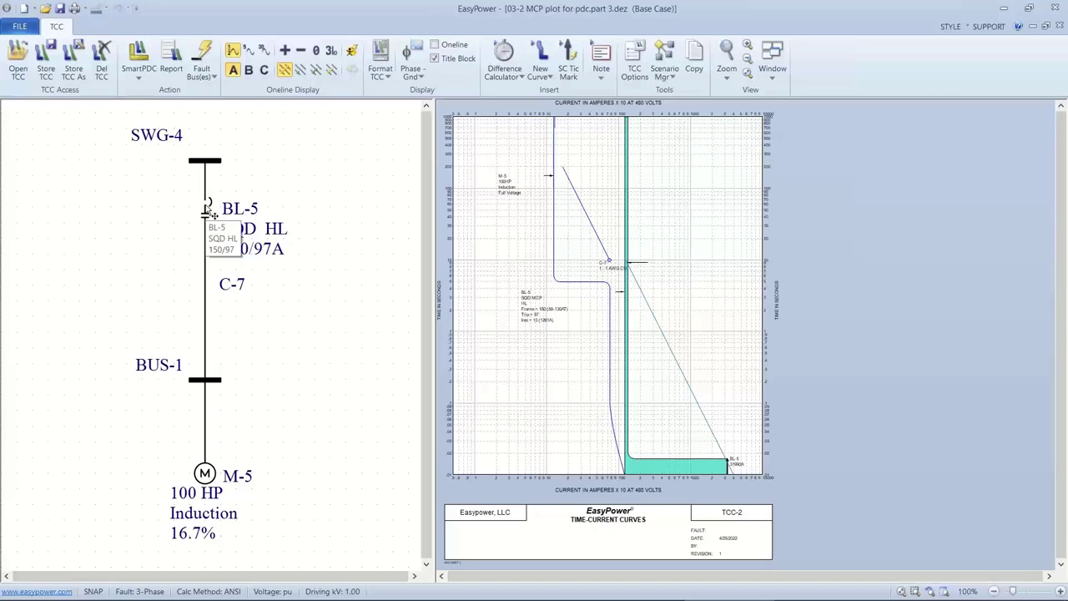
# - Plot the motor overload relay curve for breaker BL-5 with the Square D type M, style FB3.33-FB44 relay
pyautogui.click(208, 214)
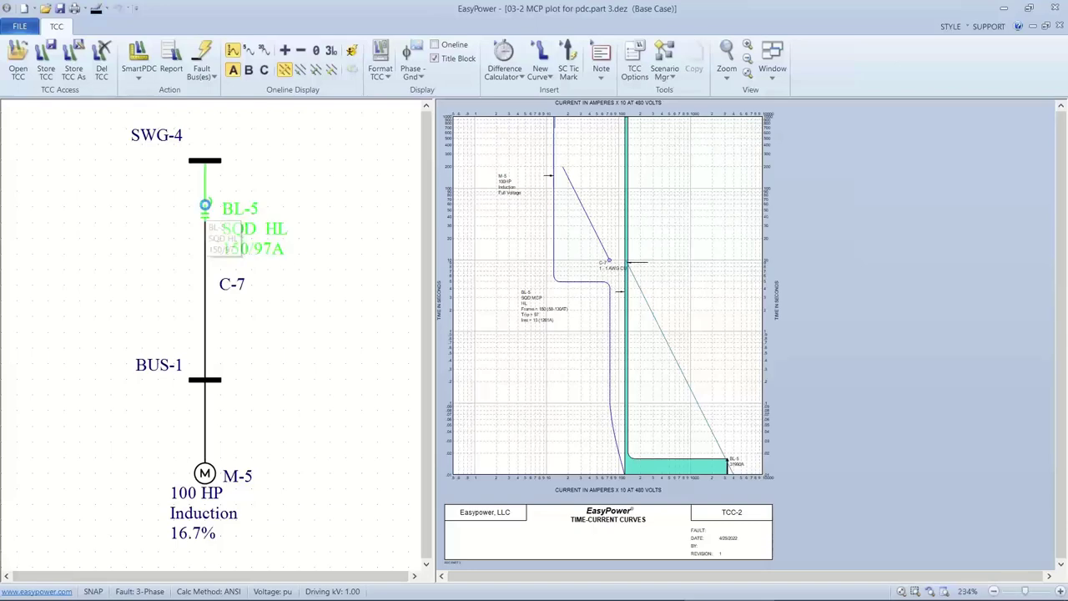
pyautogui.doubleClick(205, 205)
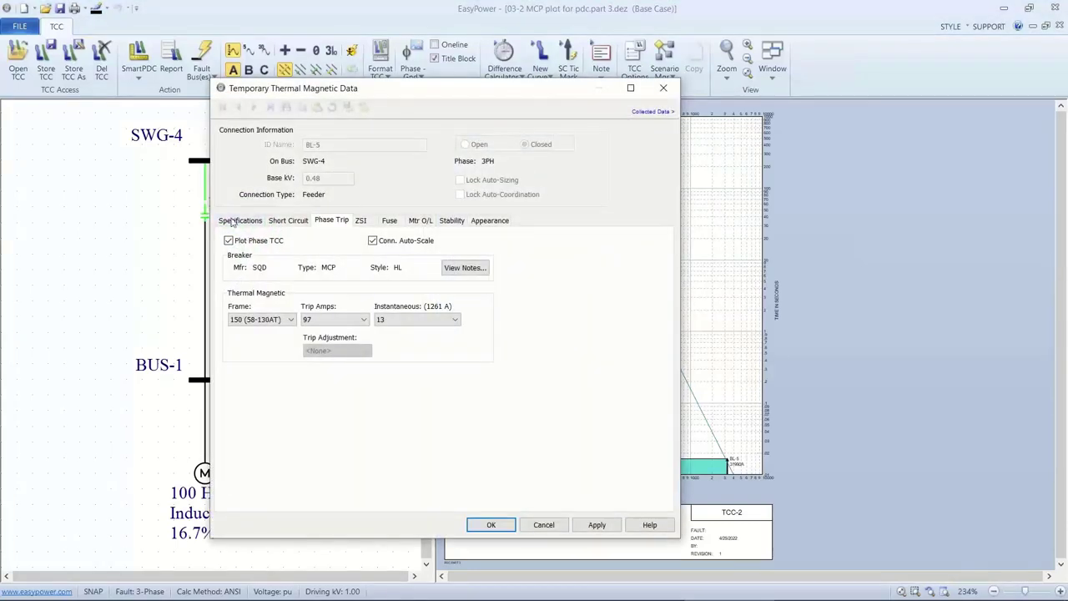
pyautogui.click(243, 220)
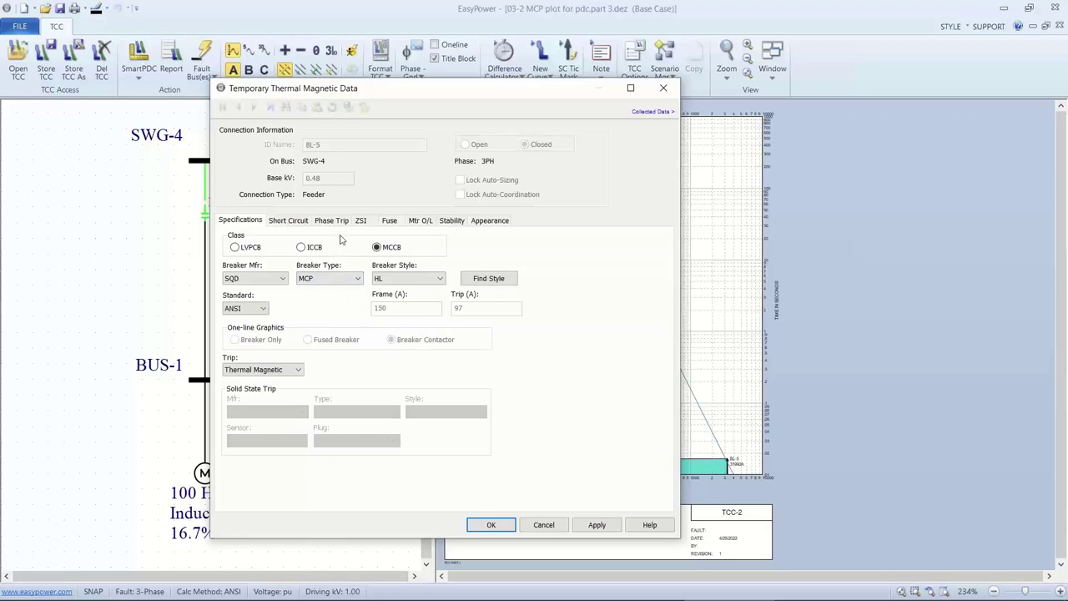
pyautogui.click(418, 222)
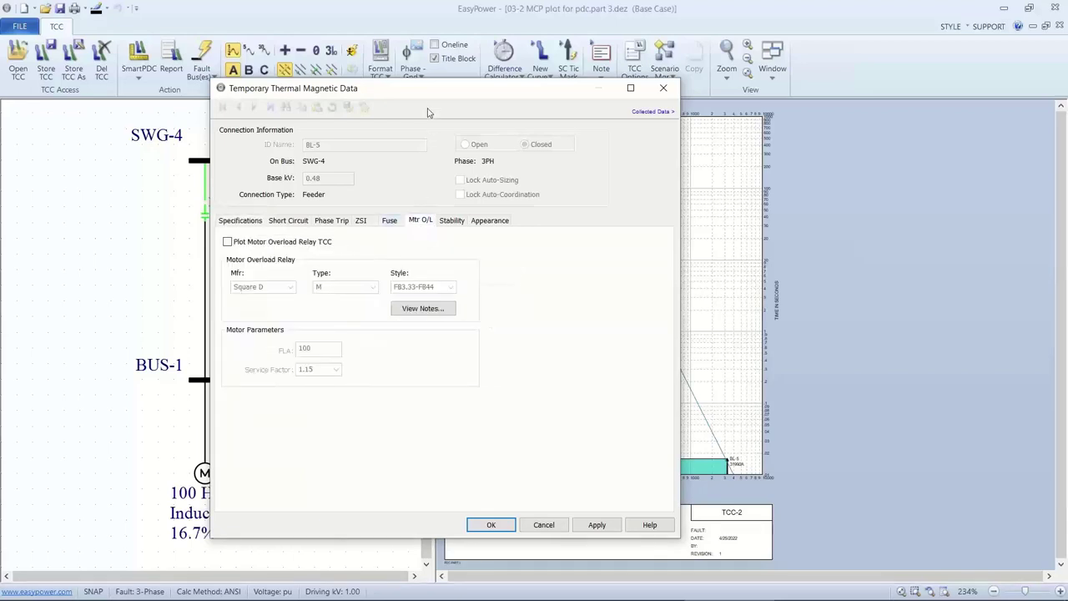
pyautogui.moveTo(431, 99); pyautogui.dragTo(219, 94)
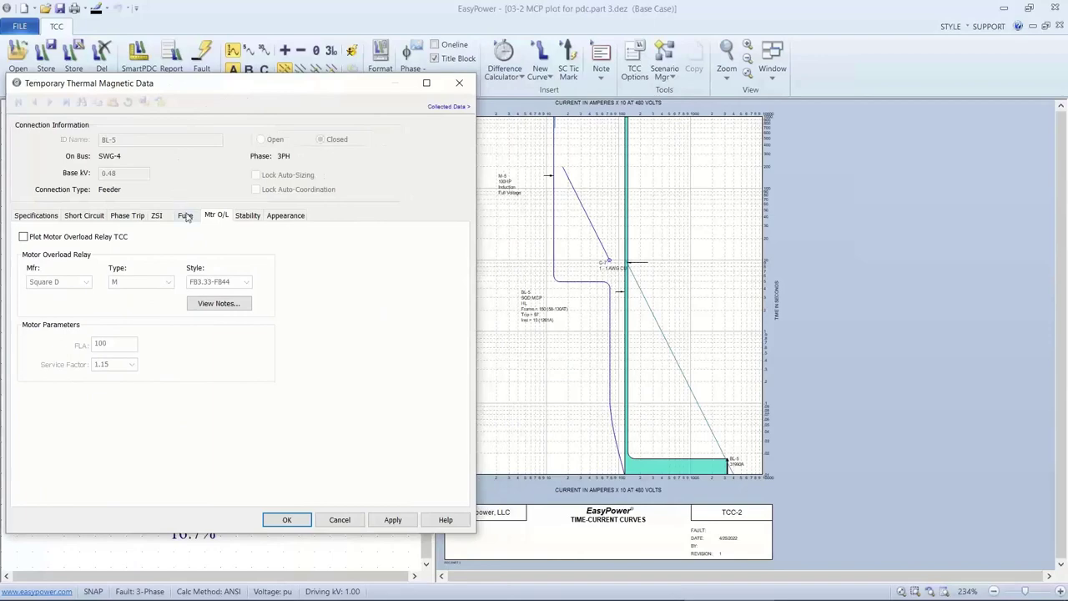
pyautogui.click(28, 239)
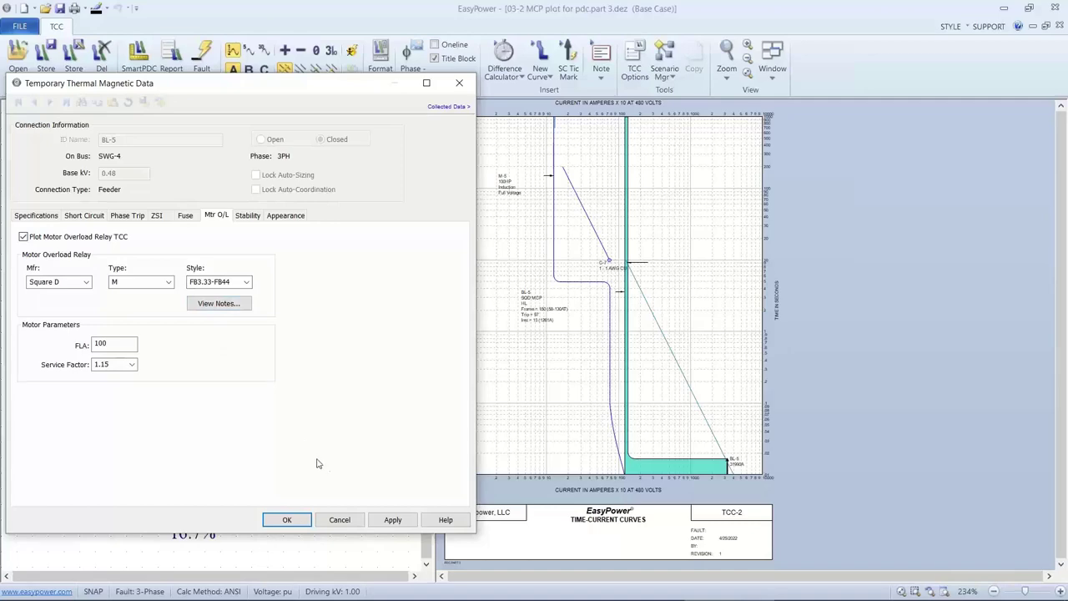
pyautogui.click(389, 519)
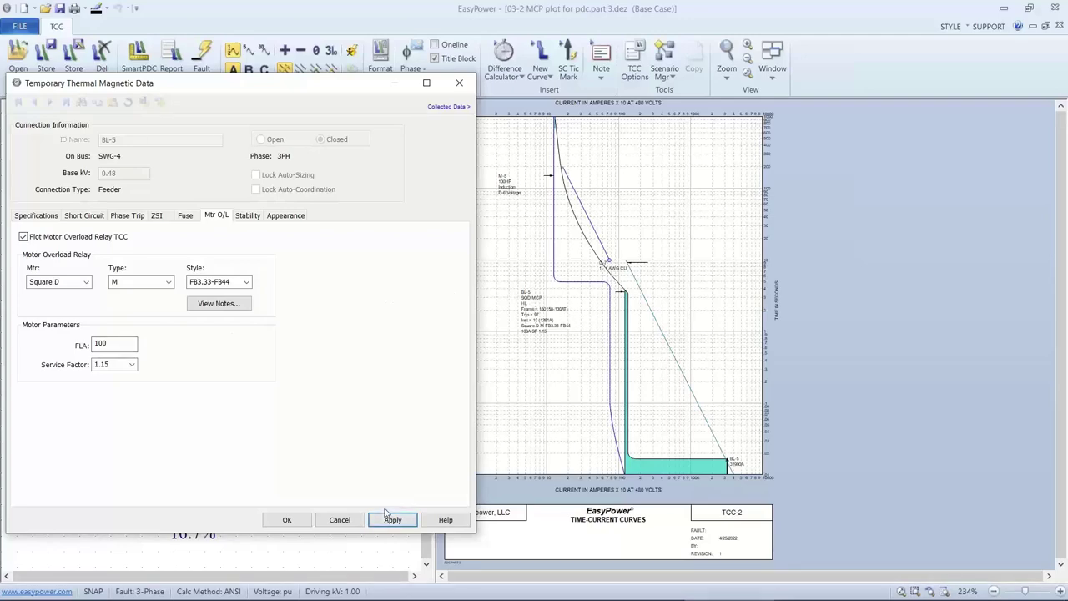
pyautogui.click(305, 522)
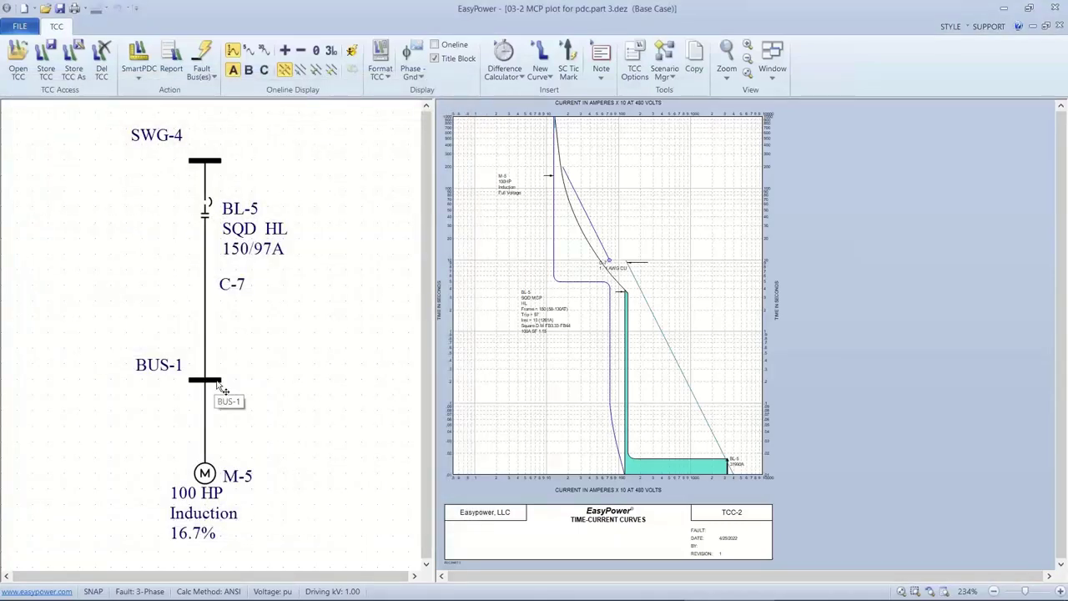
# - Fault BUS-1 and show its arc flash results on the one-line
pyautogui.click(217, 382)
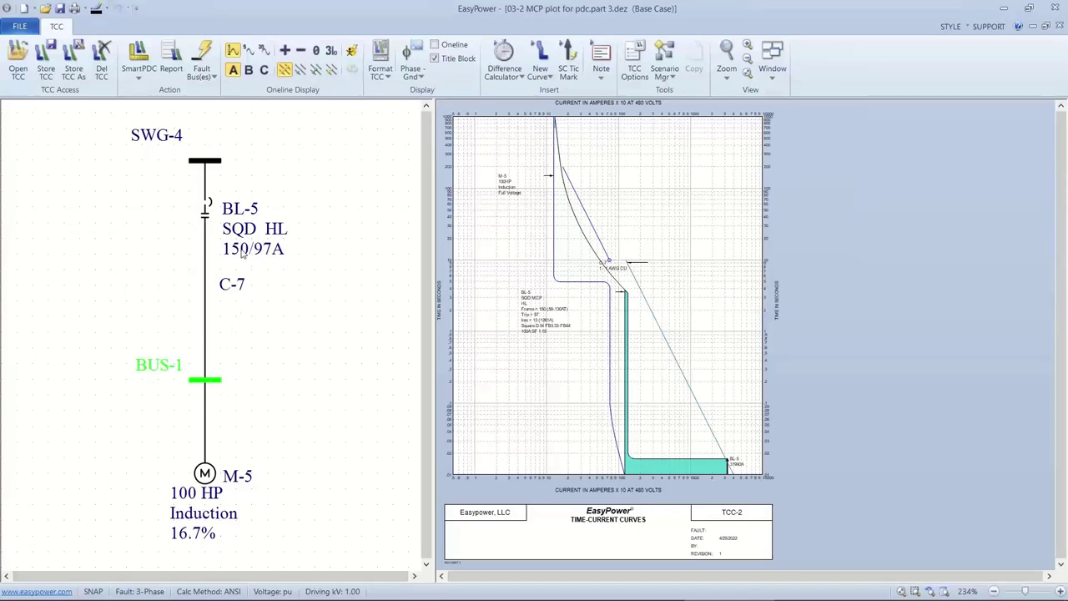
pyautogui.click(202, 67)
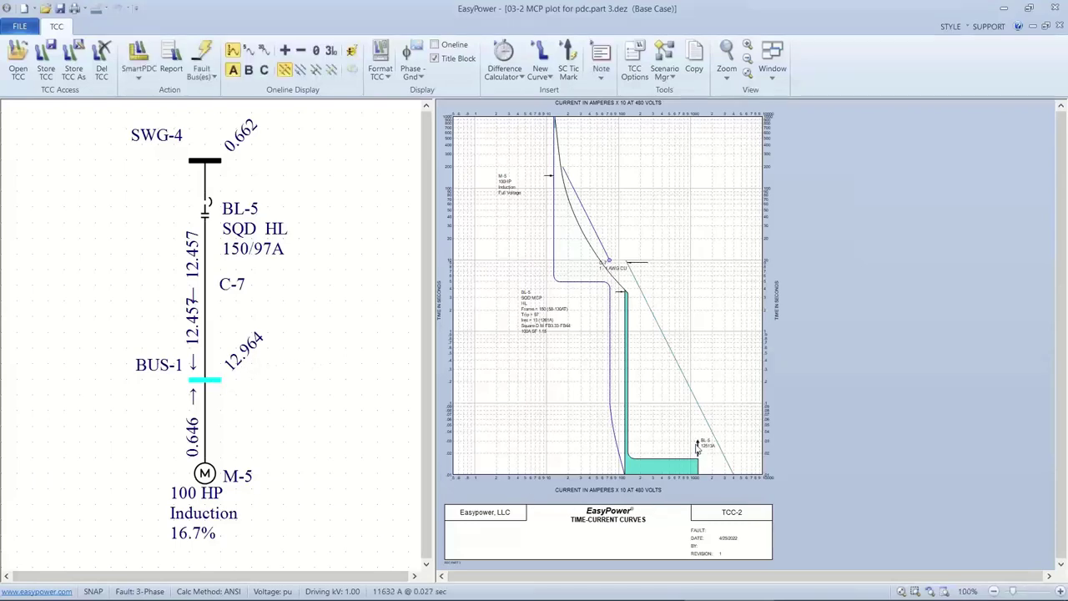
pyautogui.scroll(3, 697, 448)
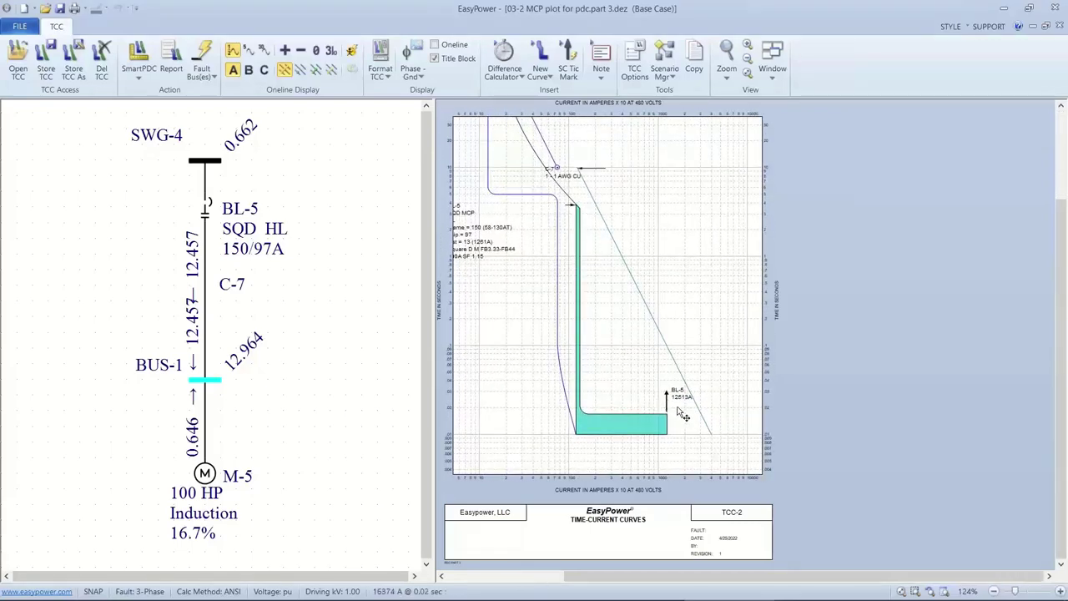
pyautogui.moveTo(632, 407); pyautogui.dragTo(655, 427)
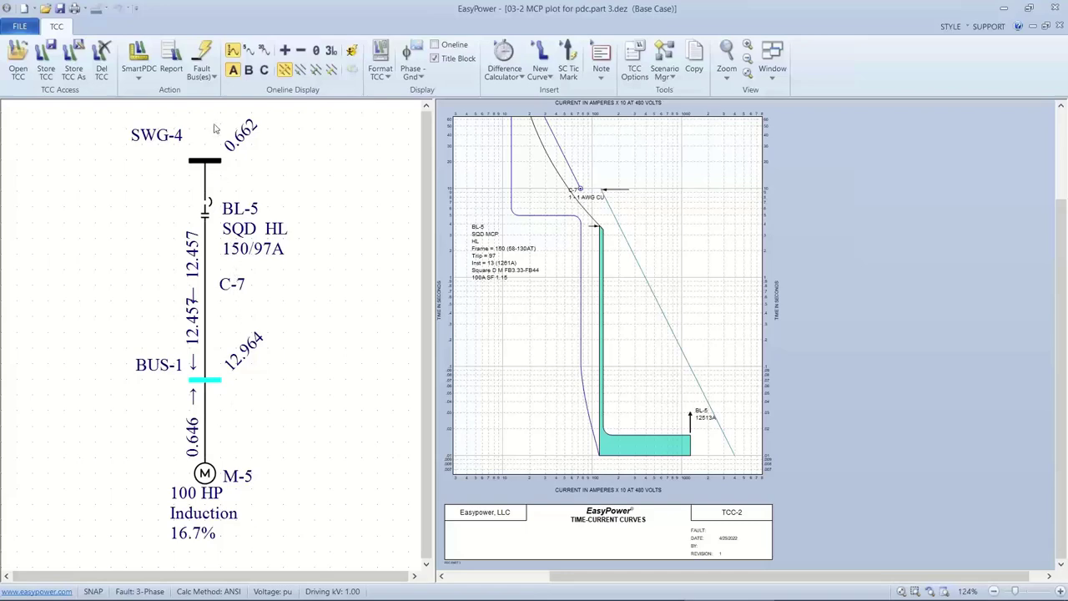
pyautogui.click(350, 53)
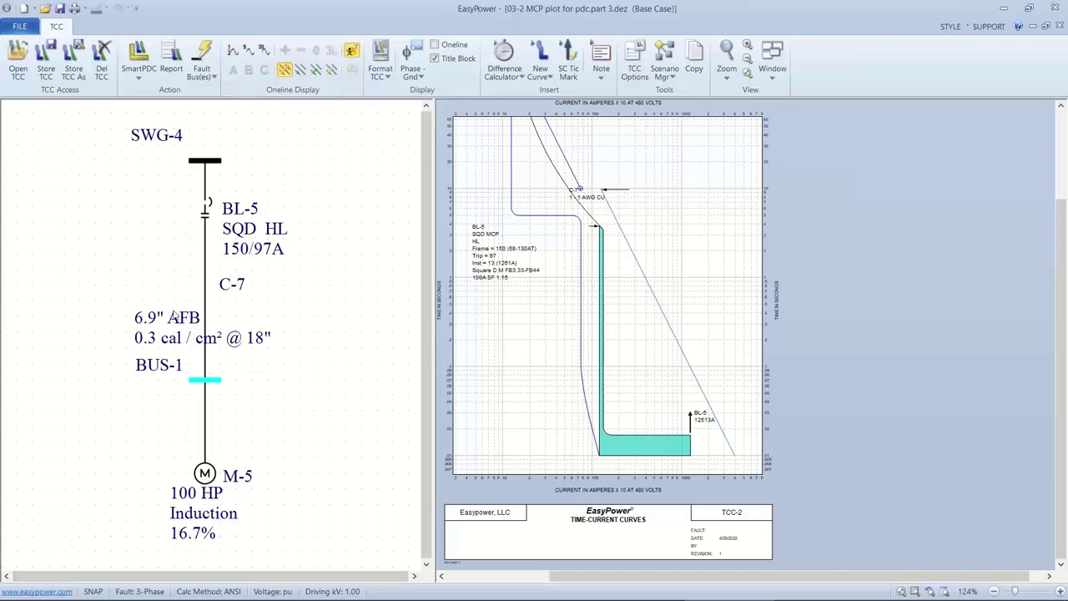
# - Insert an arcing current tick mark on the BL-5 curve
pyautogui.rightClick(620, 442)
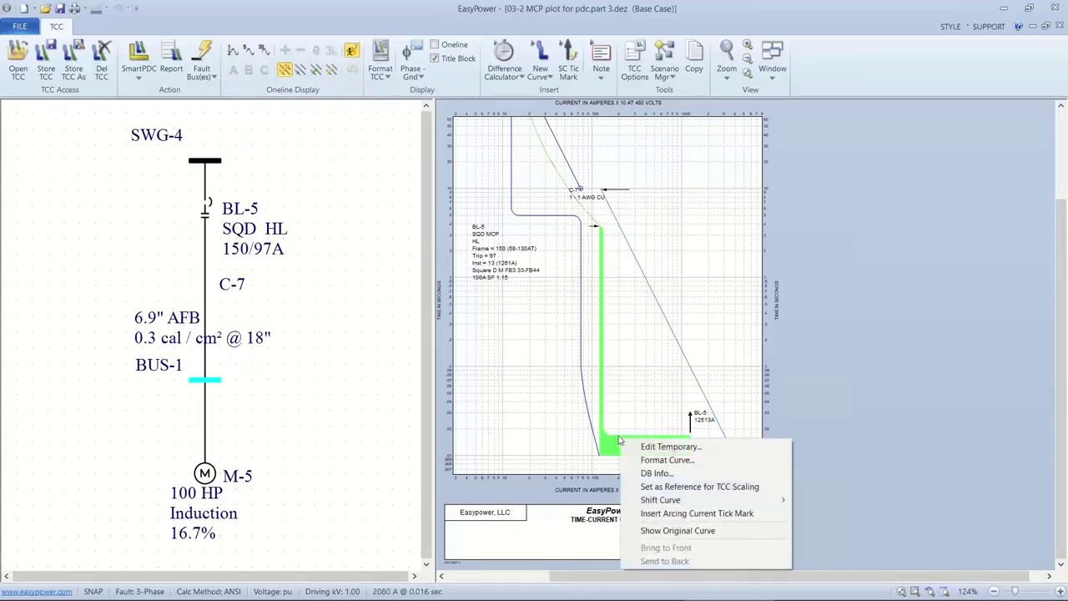
pyautogui.click(612, 396)
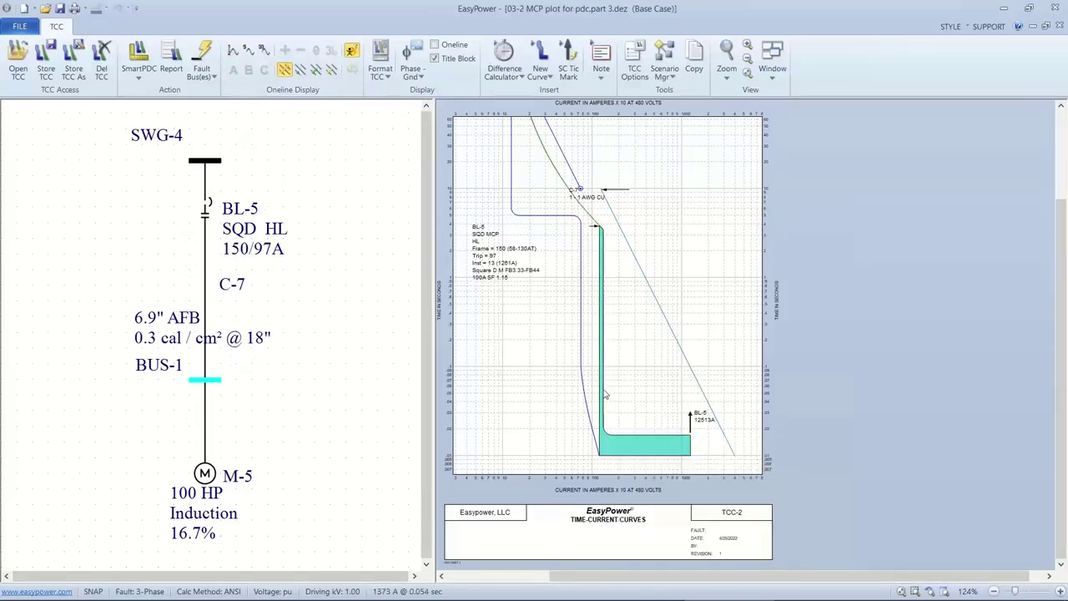
pyautogui.moveTo(598, 385)
pyautogui.rightClick(621, 448)
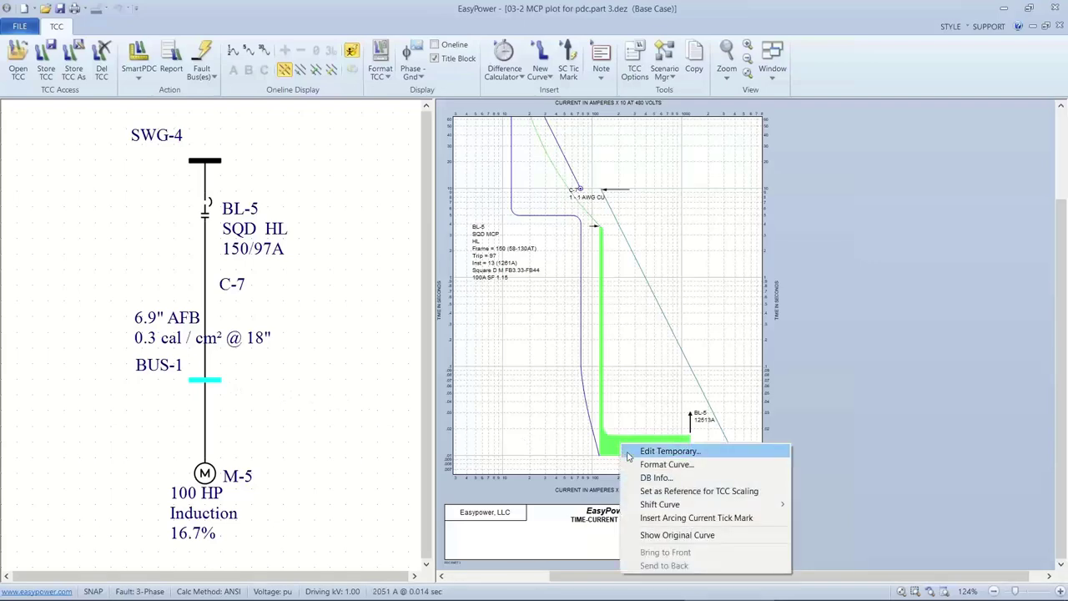
pyautogui.click(661, 518)
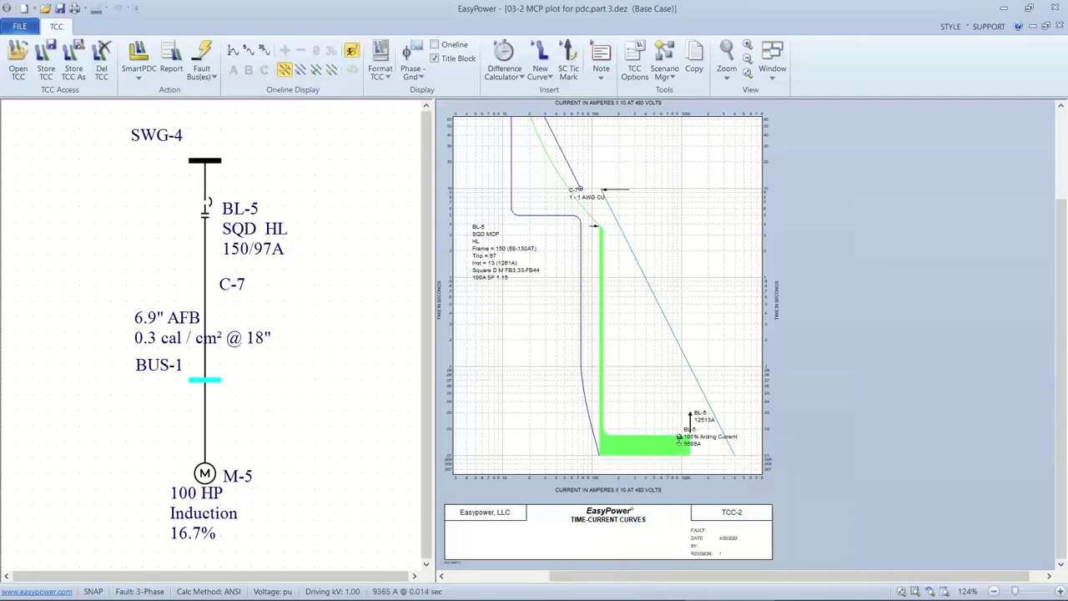
pyautogui.moveTo(679, 437)
pyautogui.mouseDown()
pyautogui.moveTo(679, 403)
pyautogui.moveTo(679, 438)
pyautogui.mouseUp()
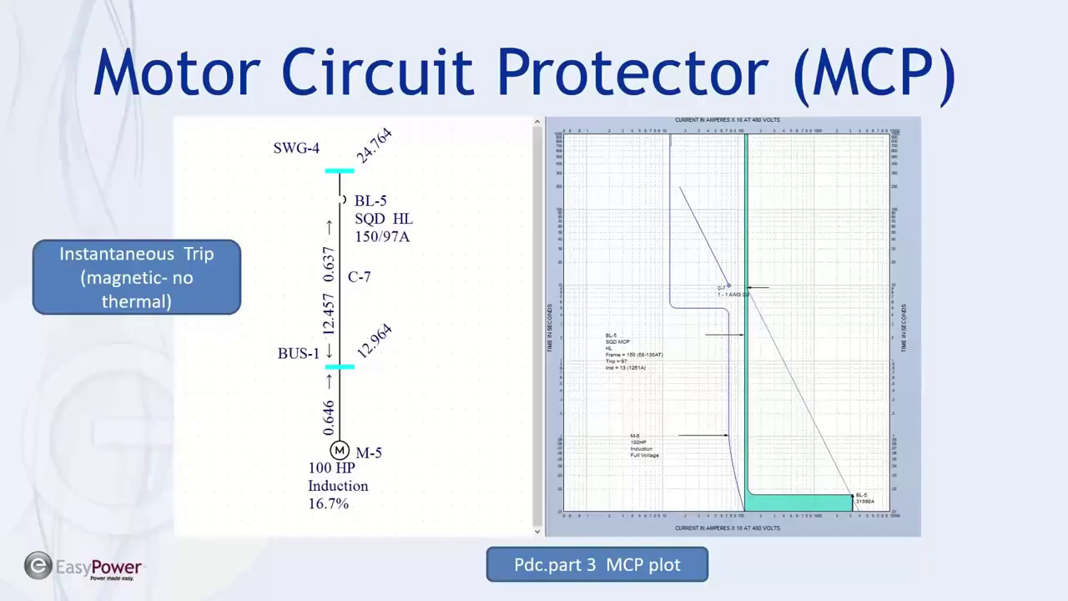
pyautogui.press('Right')
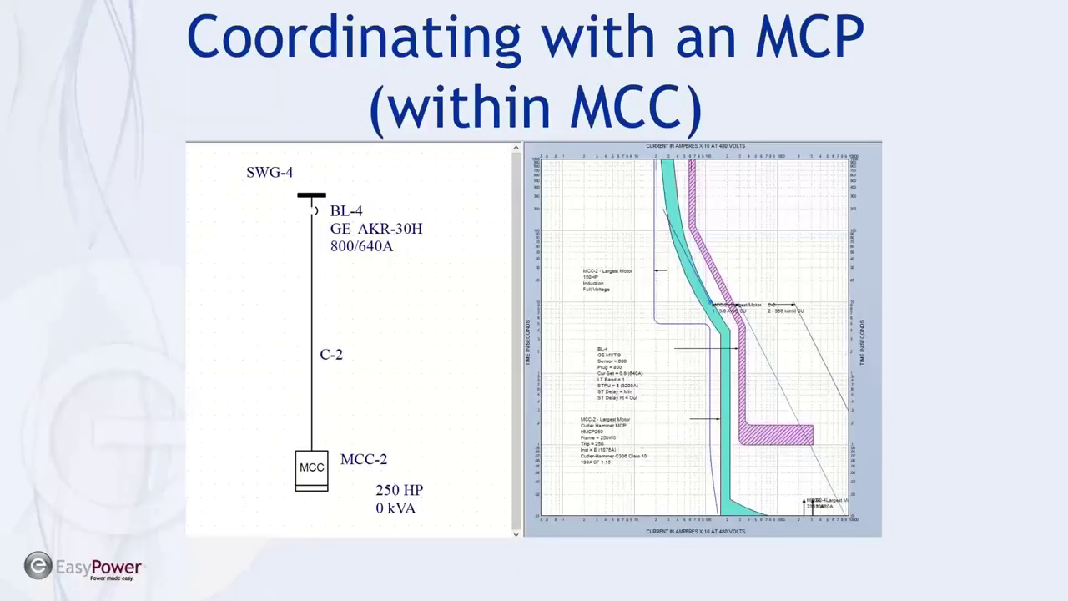
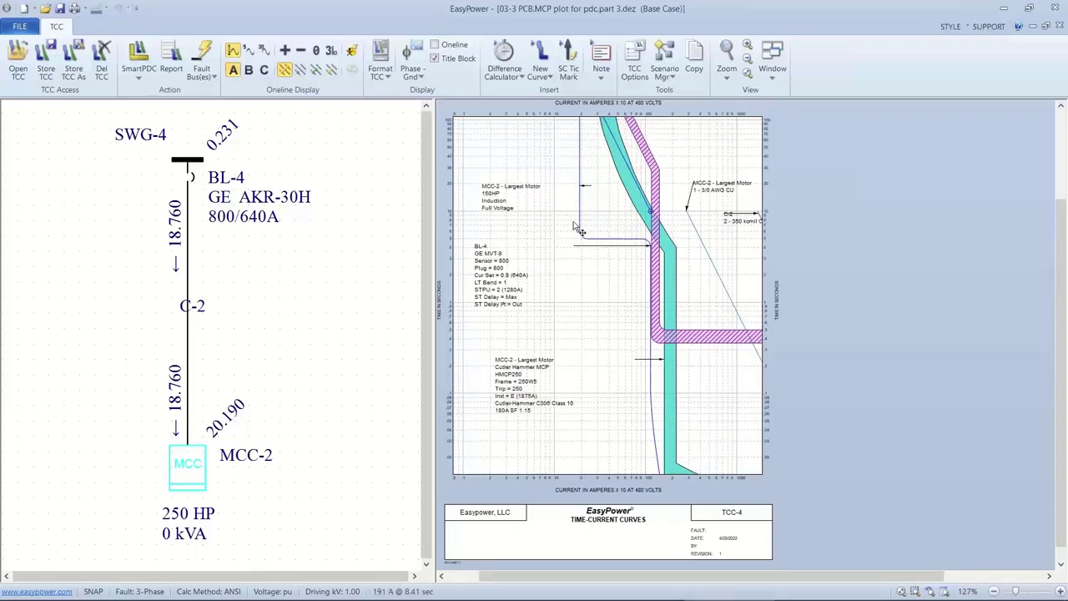
# - Run a fault at MCC-2 on the 03-3 PCB.MCP plot and inspect the largest motor's MCP curve near the fault current
pyautogui.moveTo(538, 234); pyautogui.dragTo(534, 272)
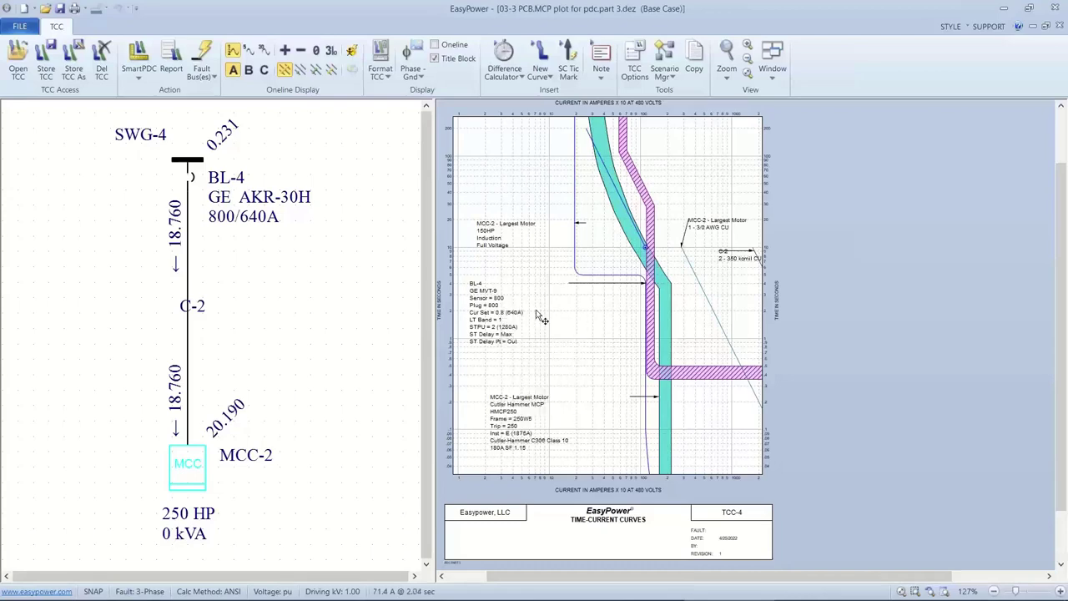
pyautogui.scroll(-3, 538, 317)
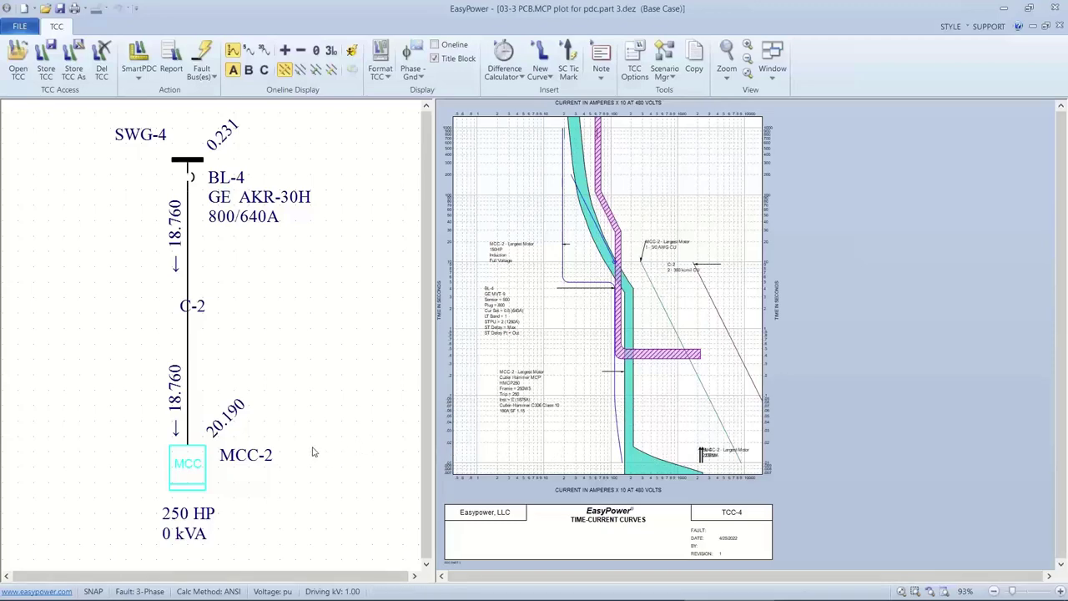
pyautogui.click(201, 457)
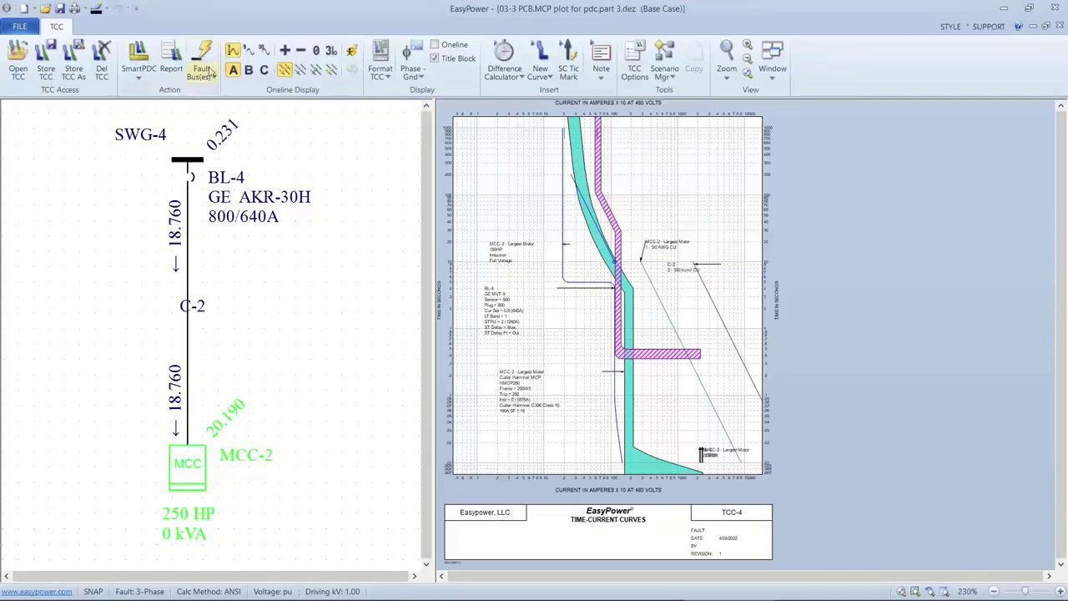
pyautogui.scroll(3, 670, 457)
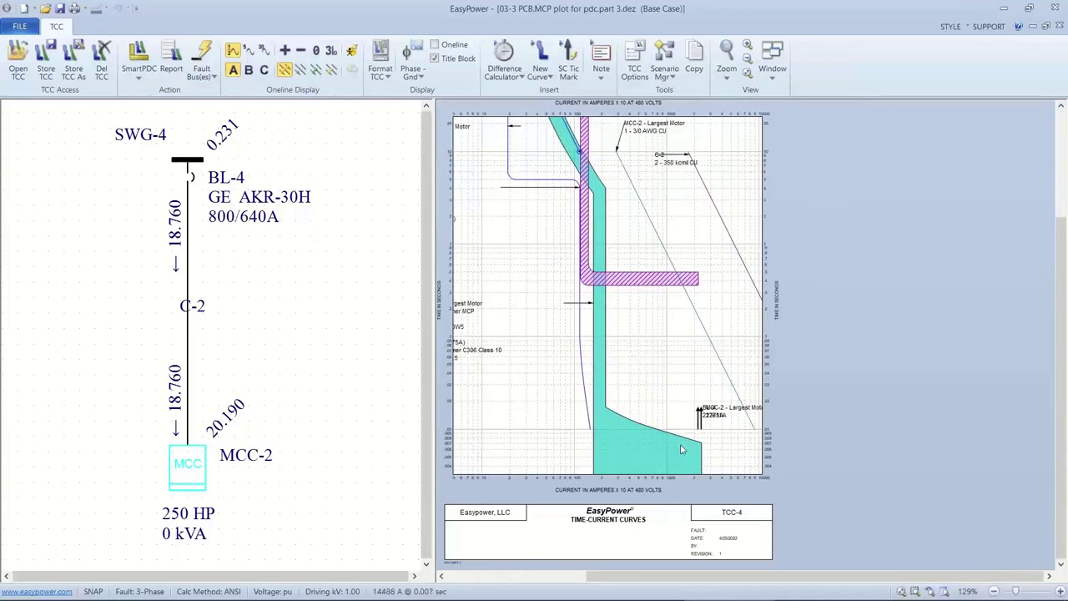
pyautogui.moveTo(680, 451)
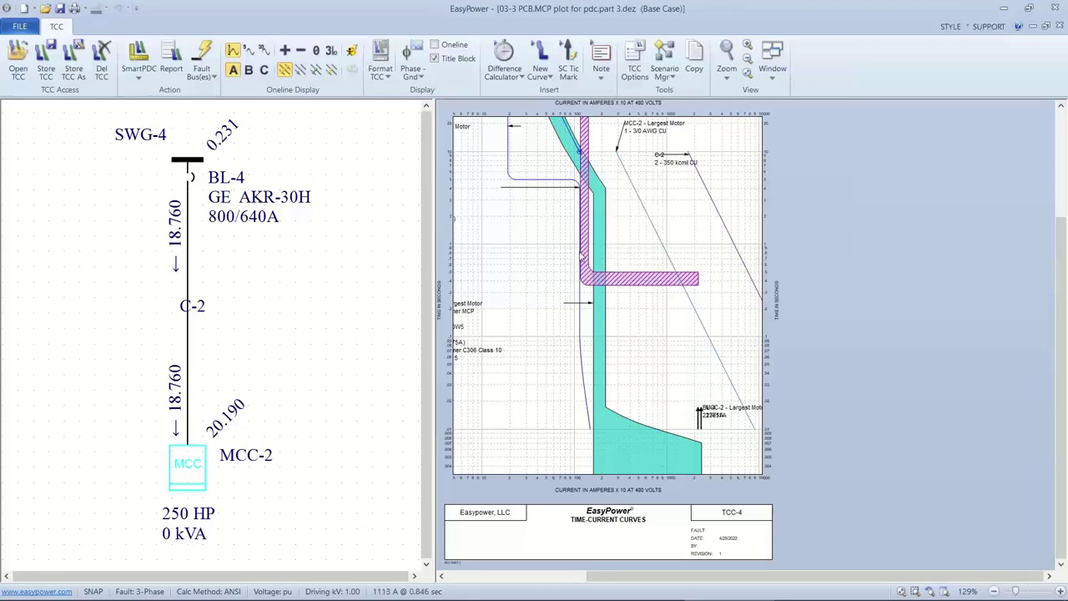
# - Set breaker BL-4's short-time pickup to 5 (3200 A) and its short-time delay to Min on the curve plot
pyautogui.moveTo(586, 249)
pyautogui.moveTo(587, 249); pyautogui.dragTo(621, 253)
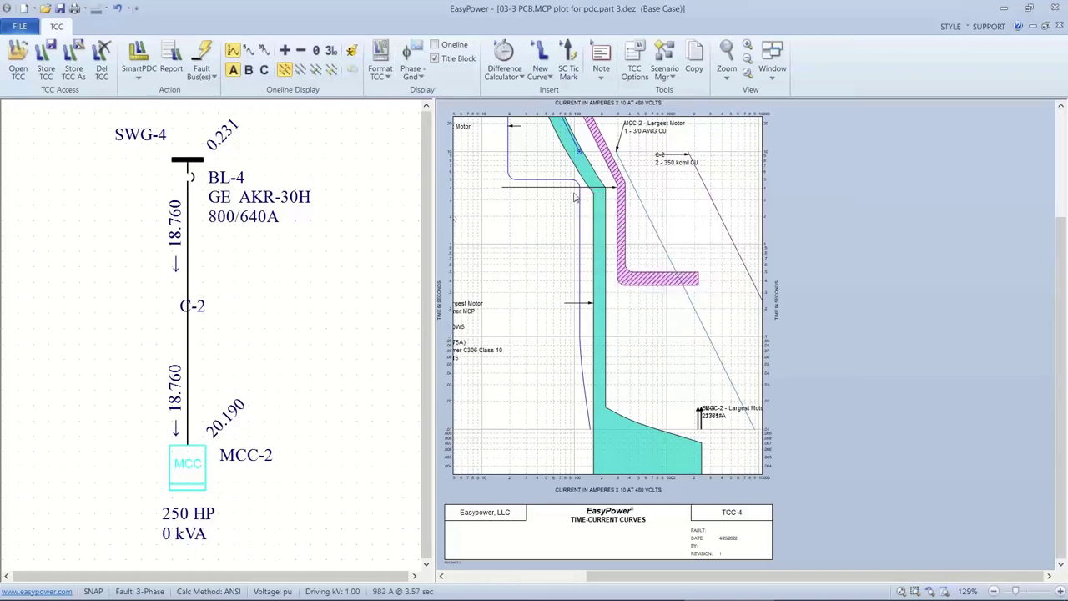
pyautogui.moveTo(643, 254)
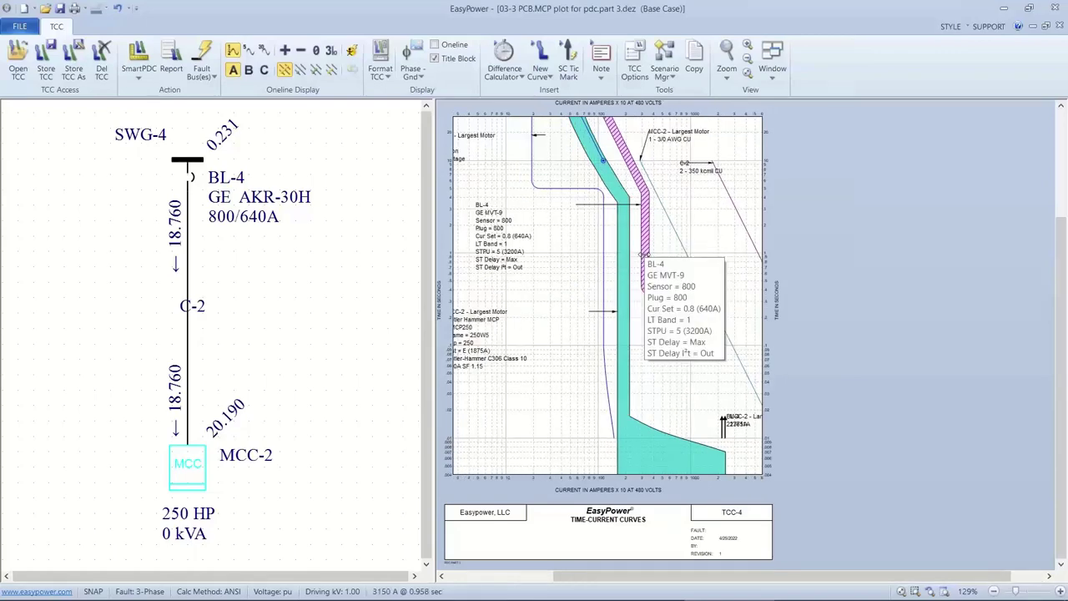
pyautogui.moveTo(643, 254); pyautogui.dragTo(645, 259)
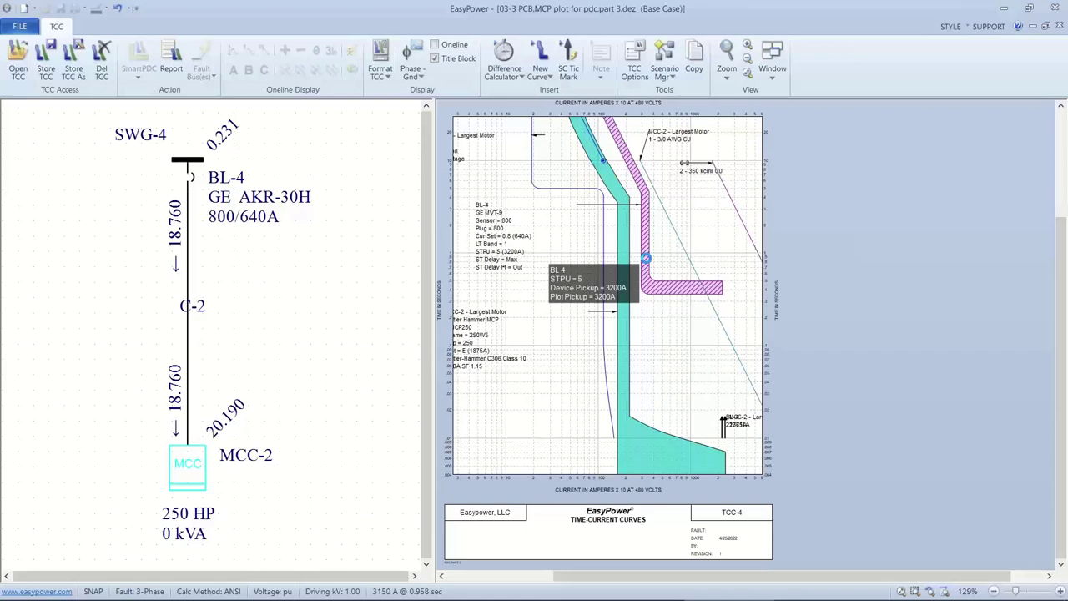
pyautogui.moveTo(645, 258); pyautogui.dragTo(663, 348)
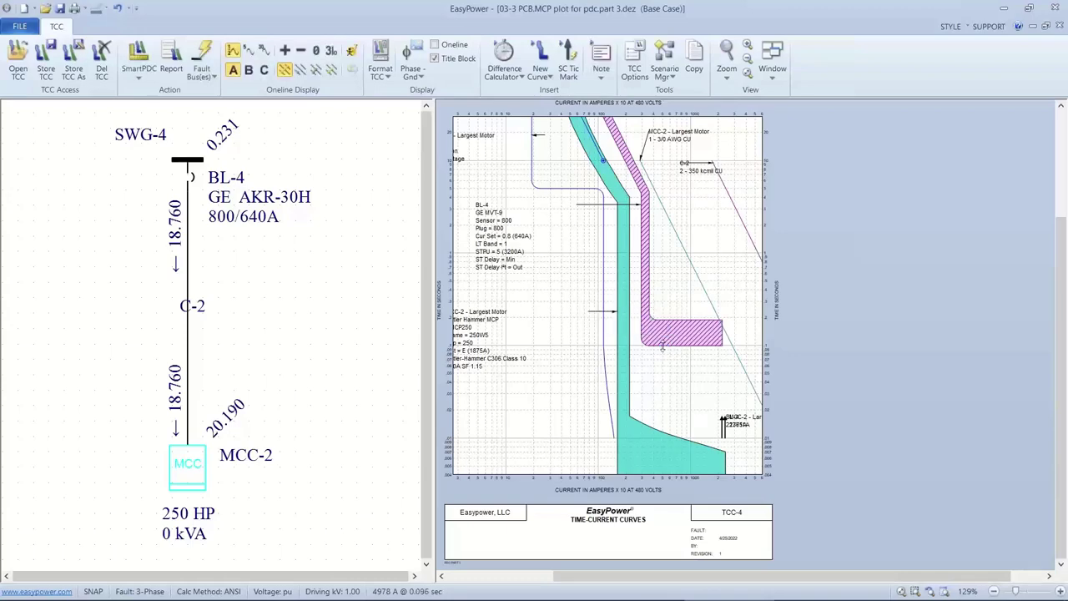
pyautogui.moveTo(660, 329)
# - Fault MCC-2 and show its arc flash results on the one-line
pyautogui.click(195, 456)
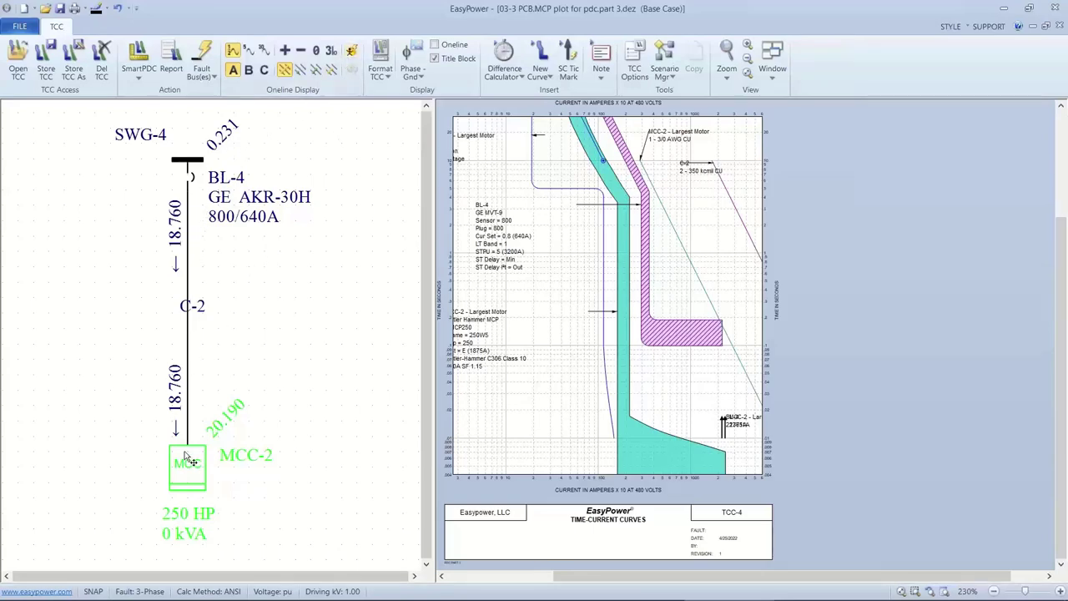
pyautogui.moveTo(186, 456)
pyautogui.click(351, 52)
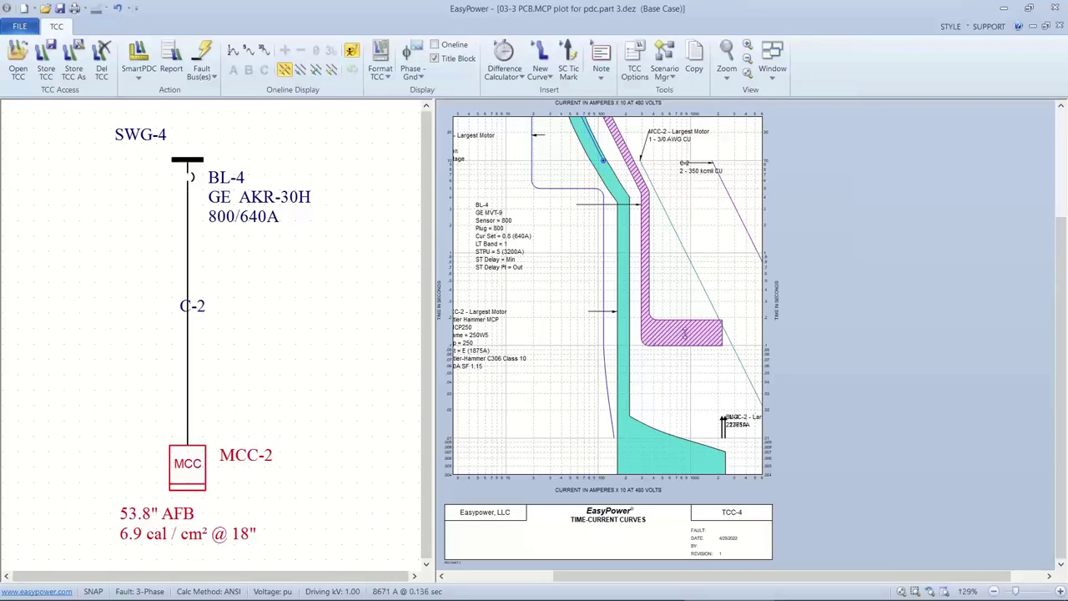
# - Insert an arcing current tick mark for BL-4, place it on its short-time band, and reposition the MCC-2 largest motor MCP label
pyautogui.rightClick(687, 340)
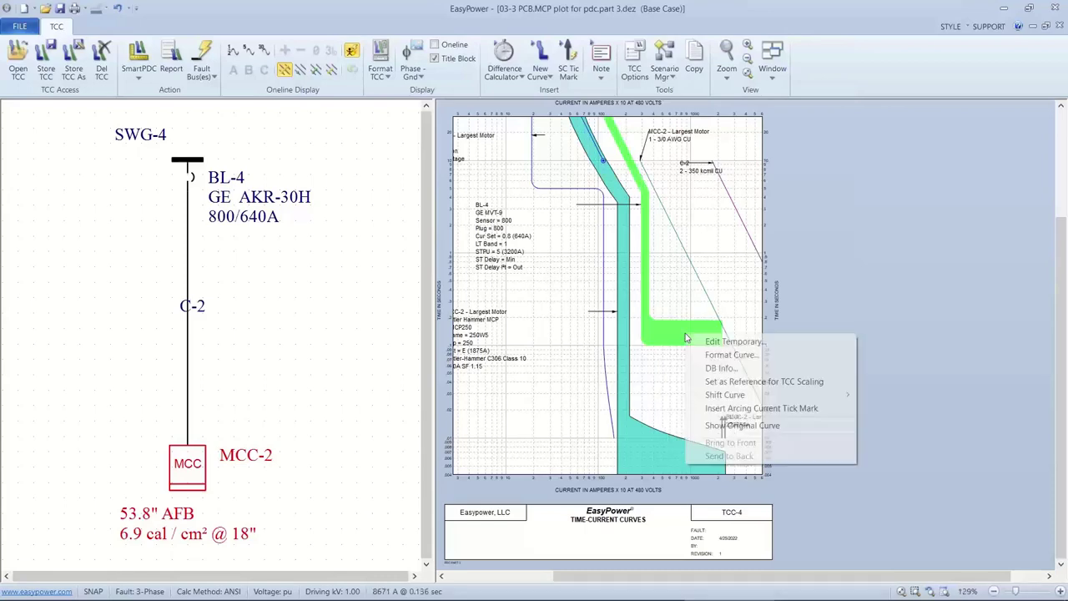
pyautogui.click(724, 408)
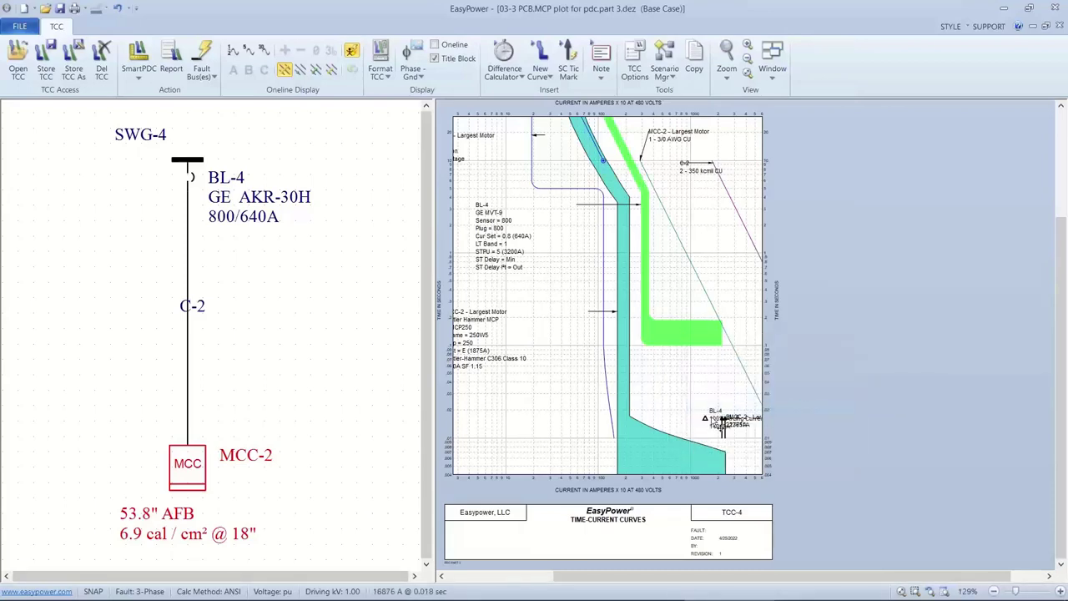
pyautogui.moveTo(702, 421); pyautogui.dragTo(703, 389)
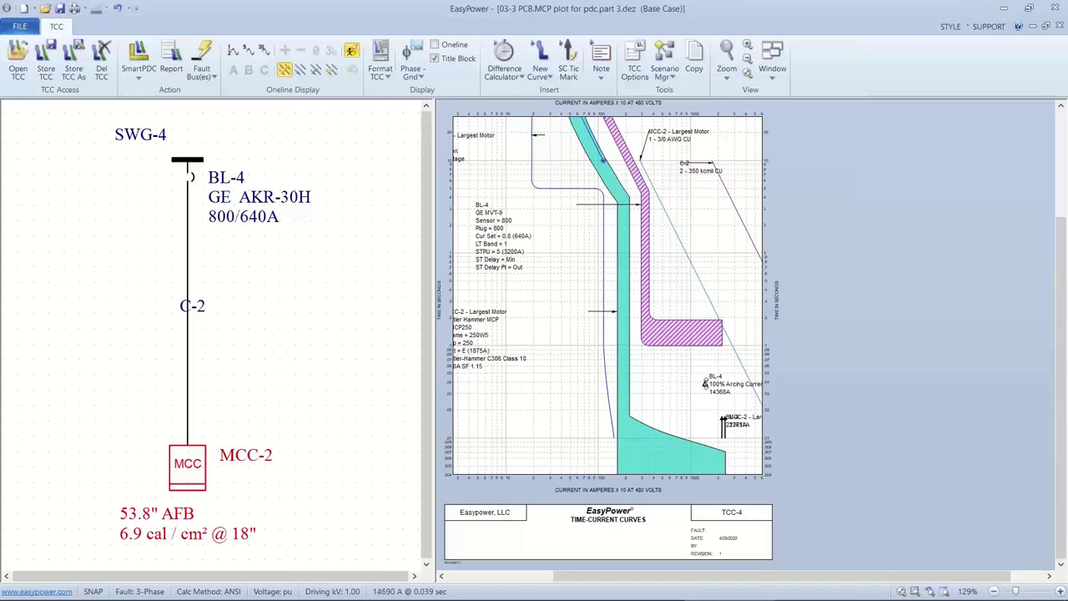
pyautogui.moveTo(704, 376); pyautogui.dragTo(701, 318)
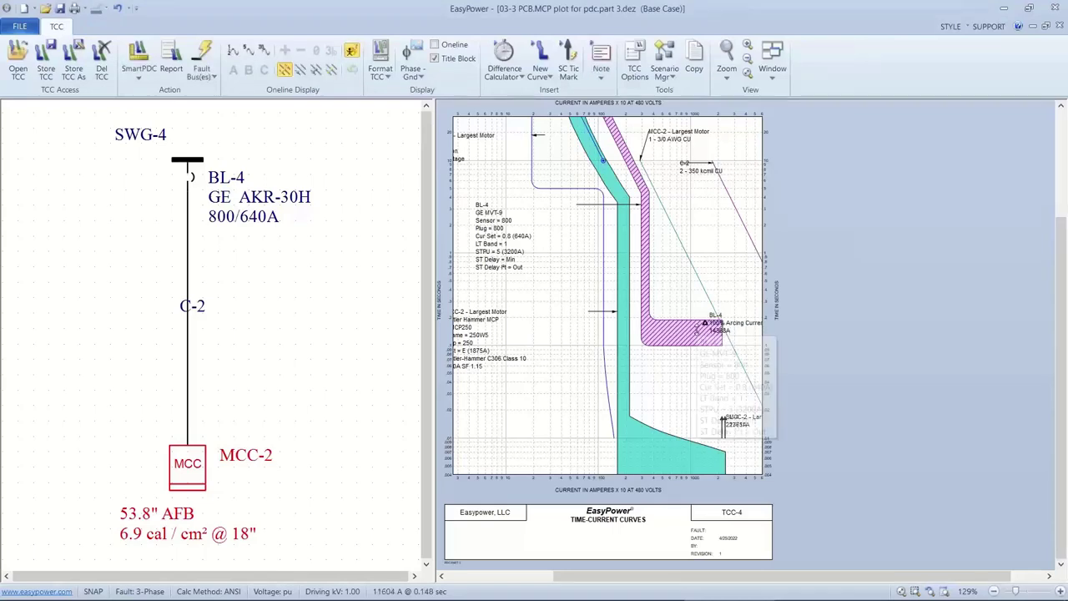
pyautogui.moveTo(494, 334); pyautogui.dragTo(513, 336)
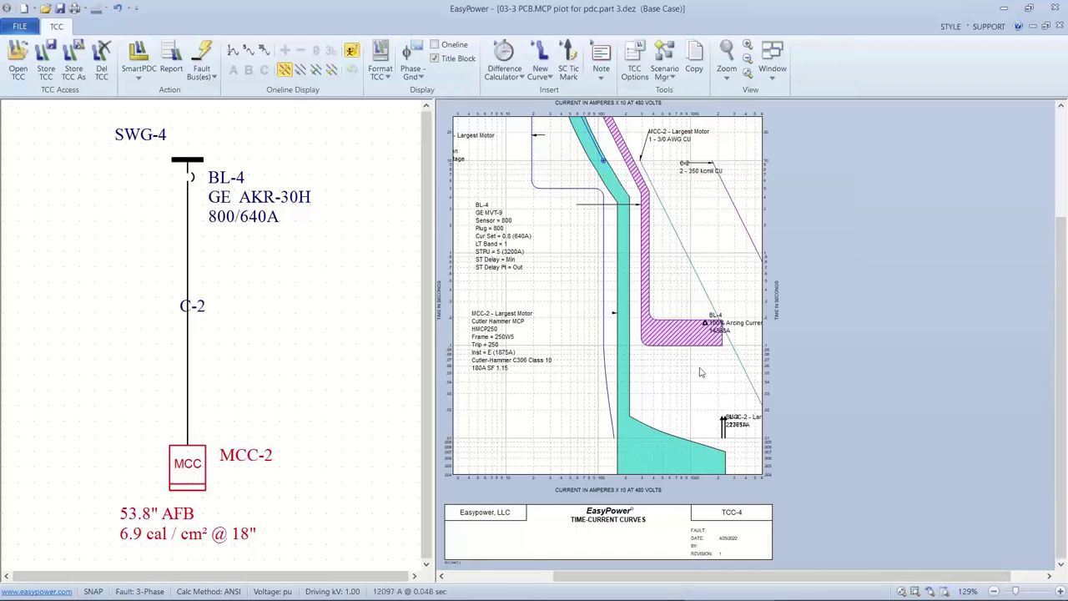
# - Try BL-4's short-time delay at Int to compare MCC-2's arc flash results, and return the delay to Min
pyautogui.moveTo(704, 324)
pyautogui.moveTo(680, 345)
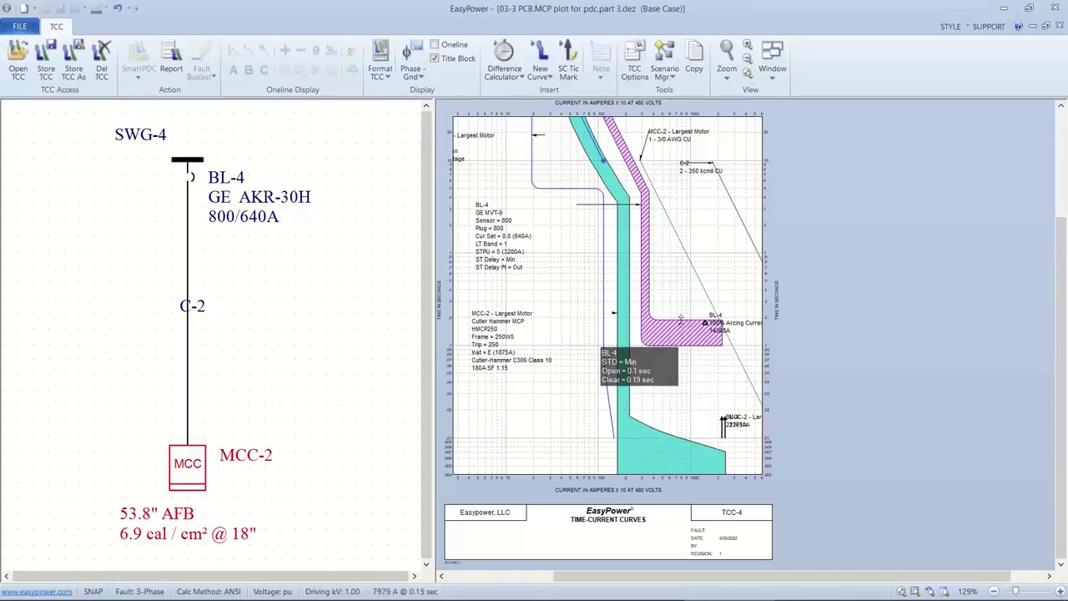
pyautogui.moveTo(681, 314)
pyautogui.mouseDown()
pyautogui.moveTo(680, 286)
pyautogui.moveTo(667, 311)
pyautogui.mouseUp()
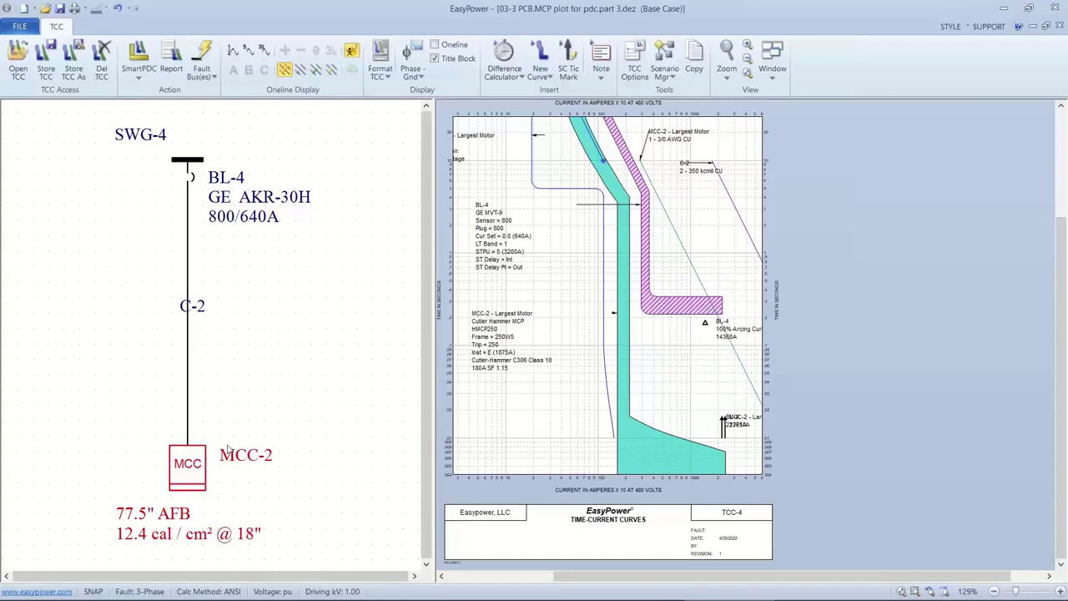
pyautogui.click(204, 468)
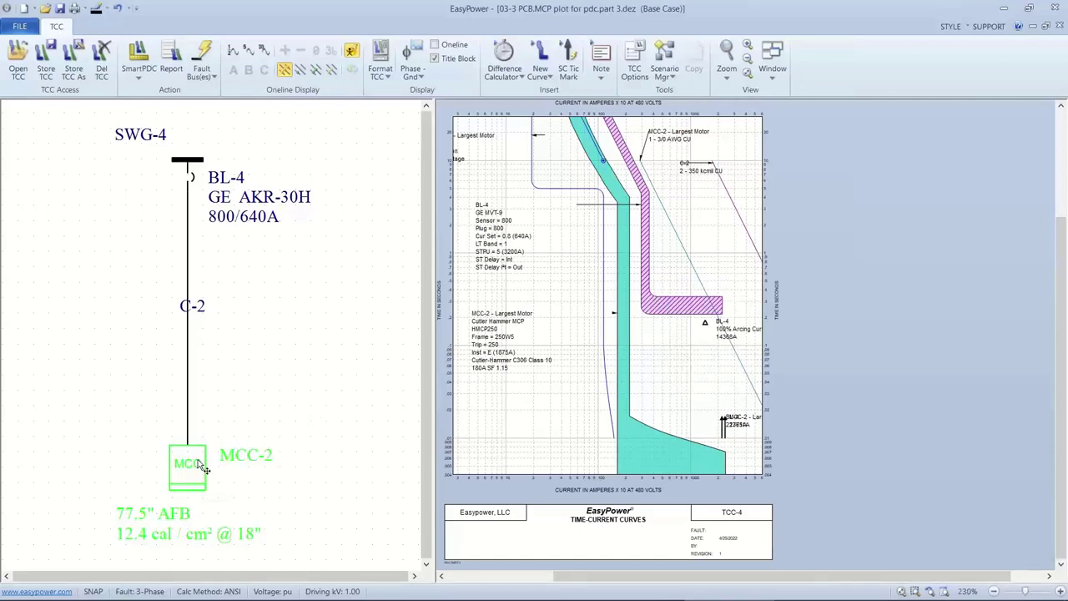
pyautogui.doubleClick(201, 466)
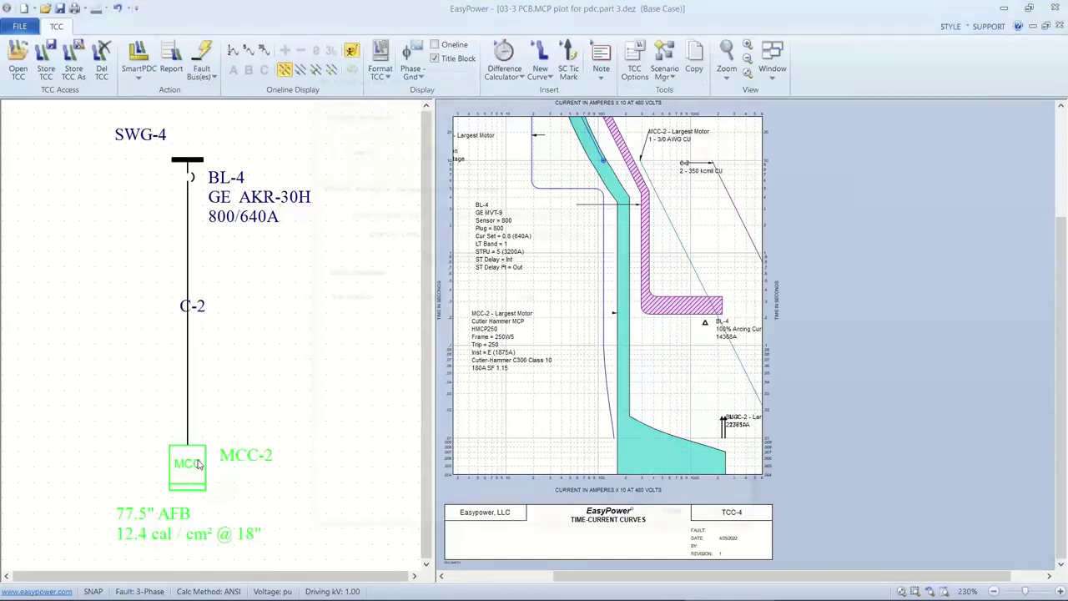
pyautogui.click(625, 520)
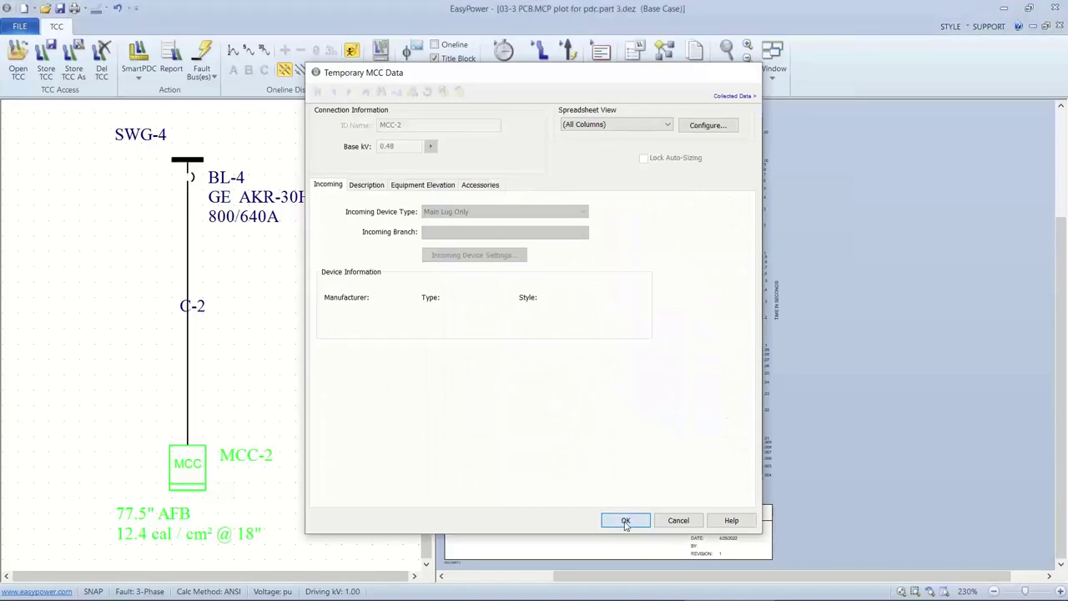
pyautogui.moveTo(695, 321); pyautogui.dragTo(689, 340)
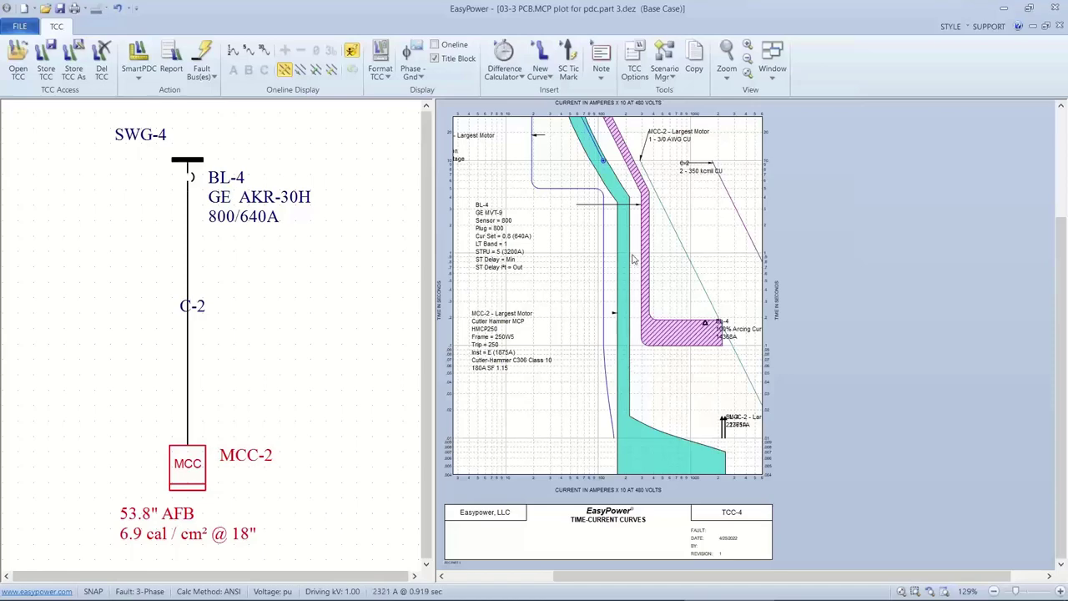
# - Review the phase trip, motor overload and breaker specification data of the MCC-2 largest motor's MCP
pyautogui.moveTo(544, 229); pyautogui.dragTo(556, 296)
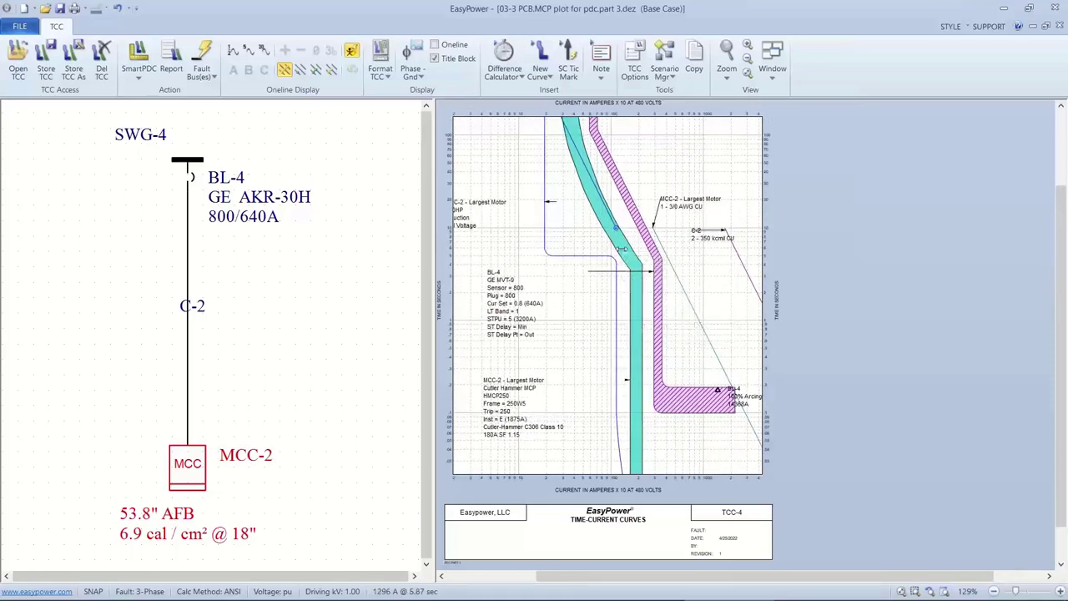
pyautogui.doubleClick(610, 250)
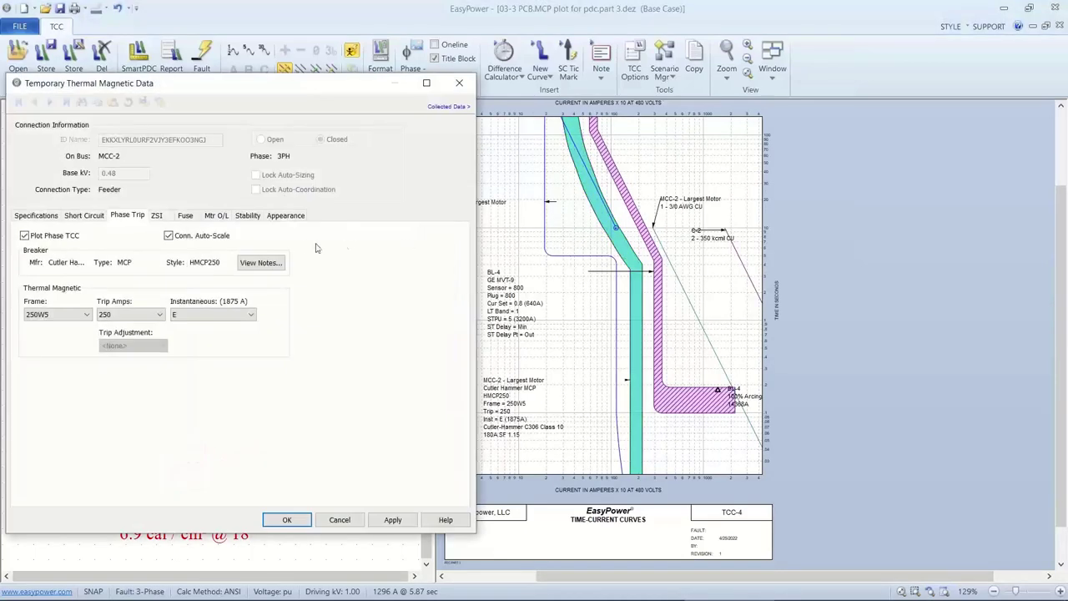
pyautogui.click(222, 216)
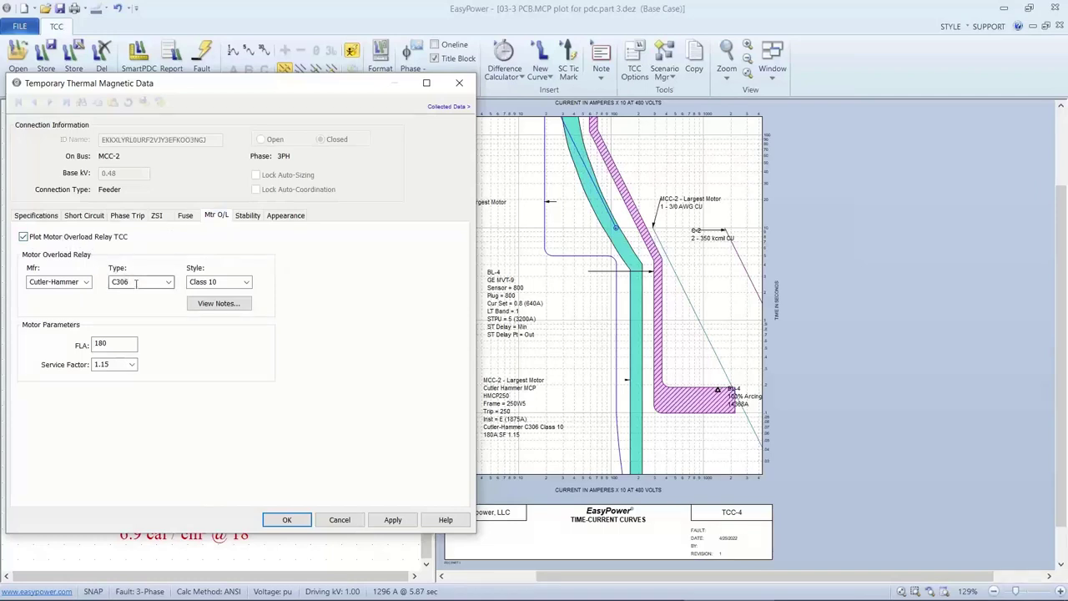
pyautogui.click(52, 219)
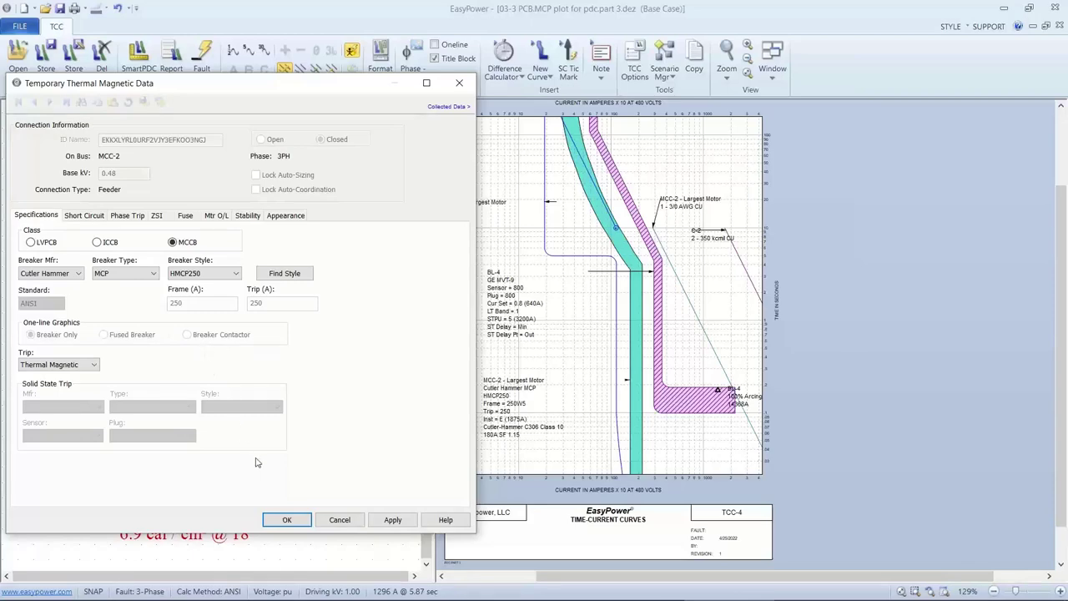
pyautogui.click(286, 518)
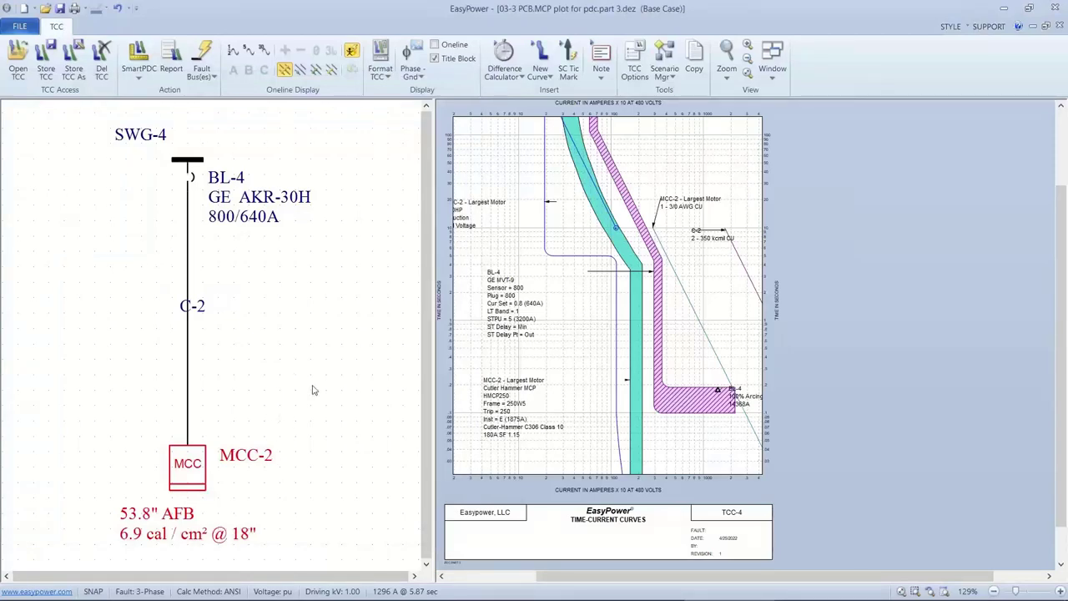
pyautogui.scroll(-4, 455, 377)
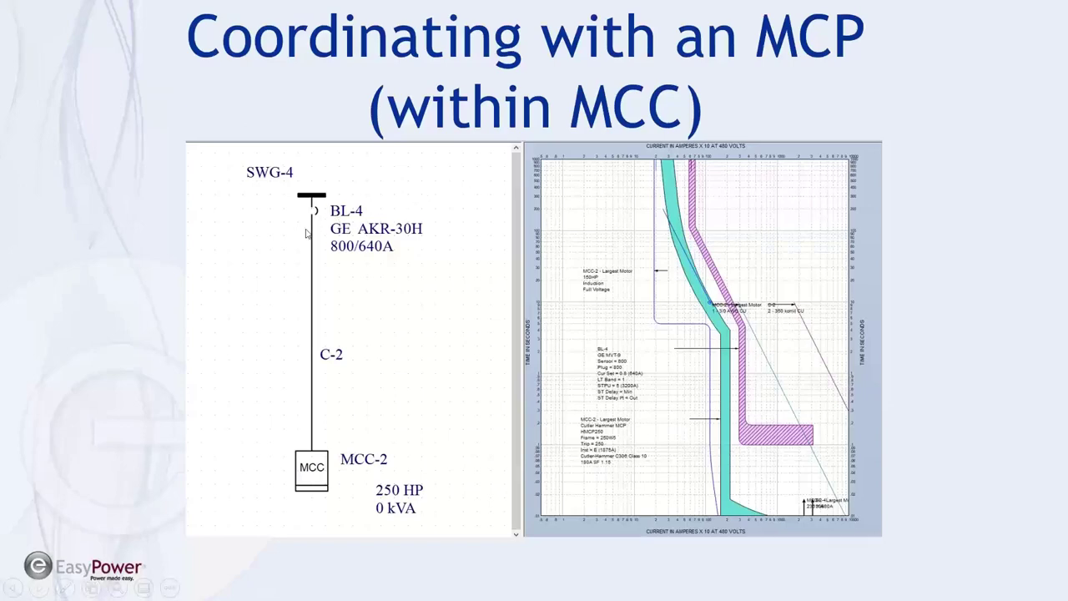
pyautogui.press('Right')
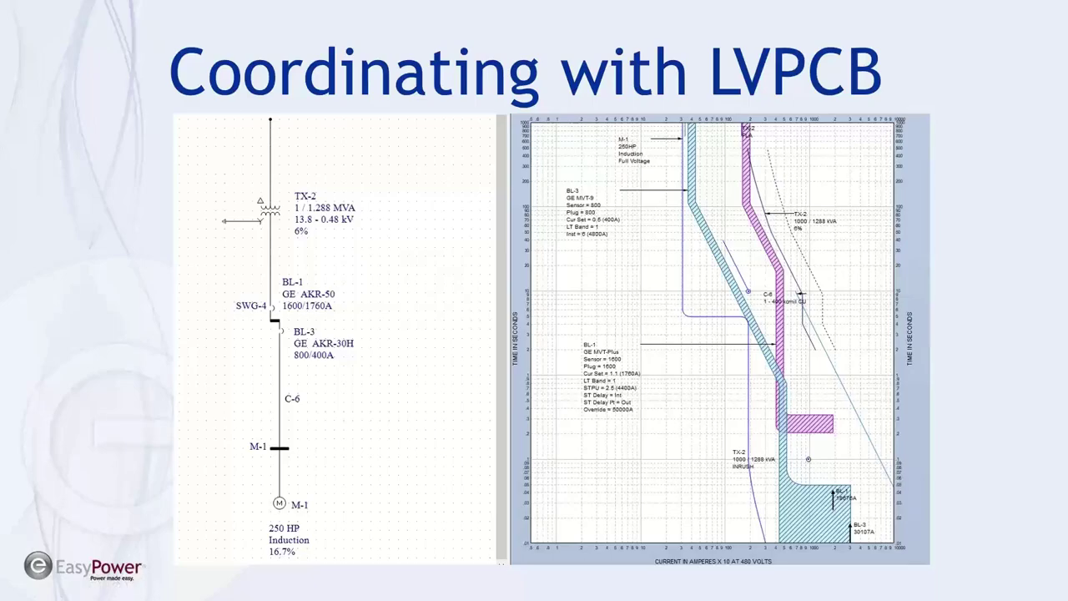
pyautogui.hotkey('alt', 'Tab')
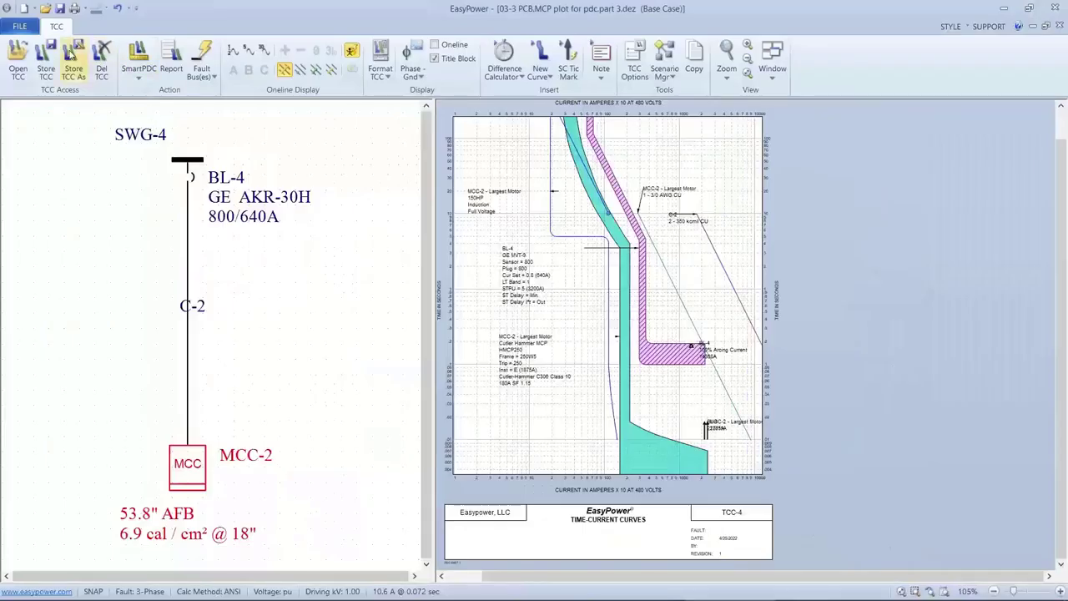
# - Close the 03-3 PCB.MCP plot without storing its changes
pyautogui.click(19, 26)
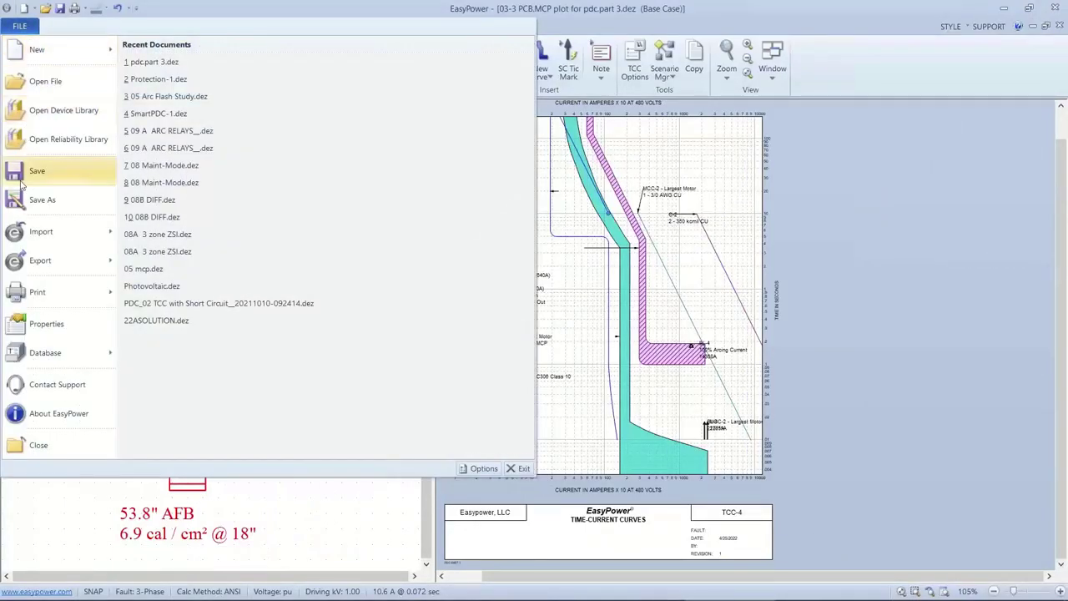
pyautogui.click(26, 443)
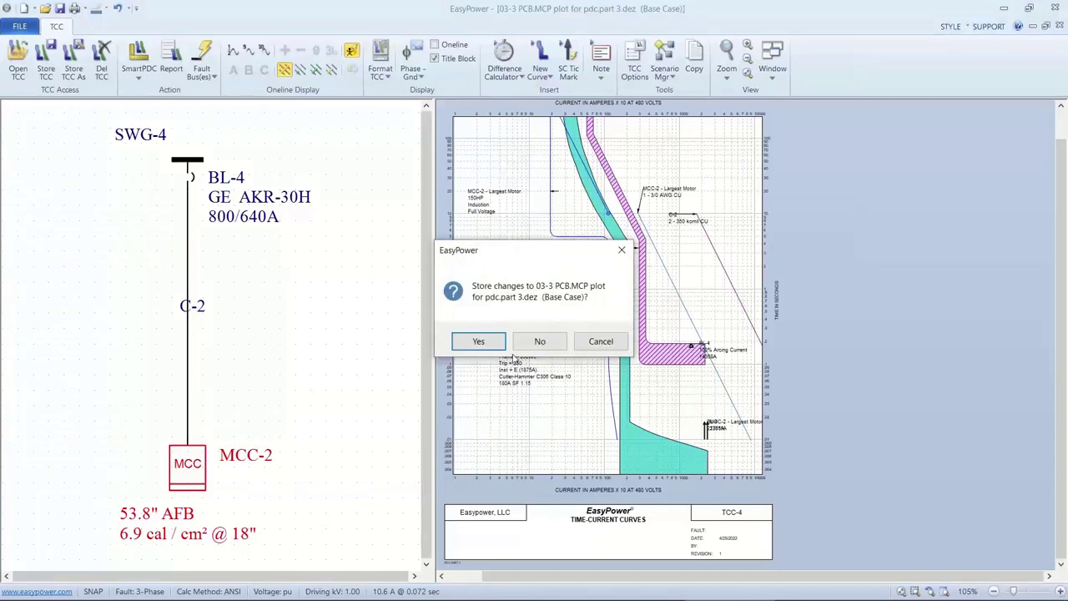
pyautogui.click(540, 342)
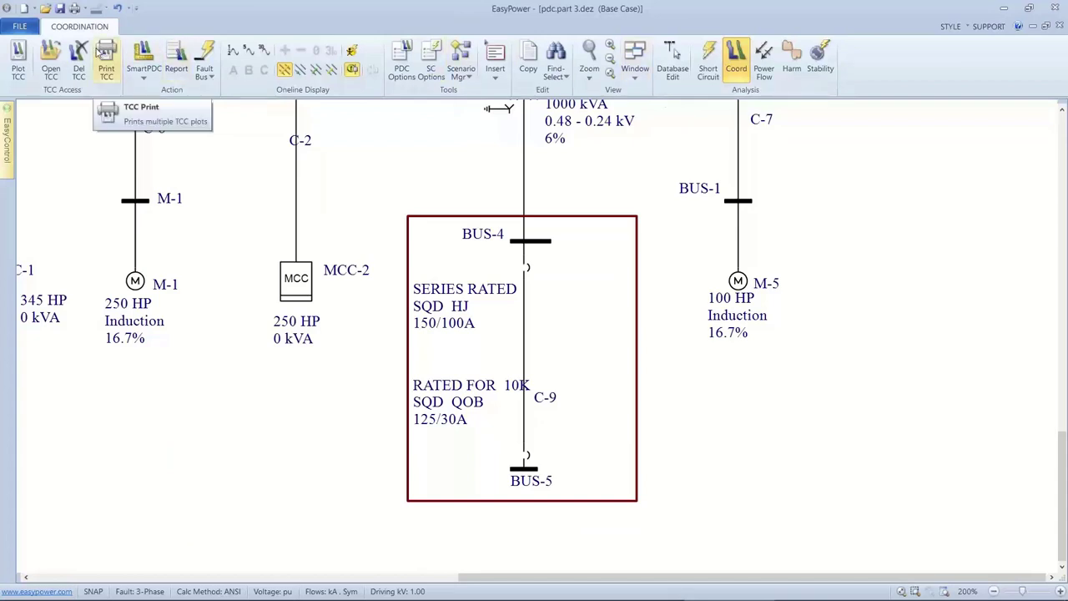
# - Open the stored 03-6 LVPCB 2 LVPCB plot using the latest settings
pyautogui.click(54, 59)
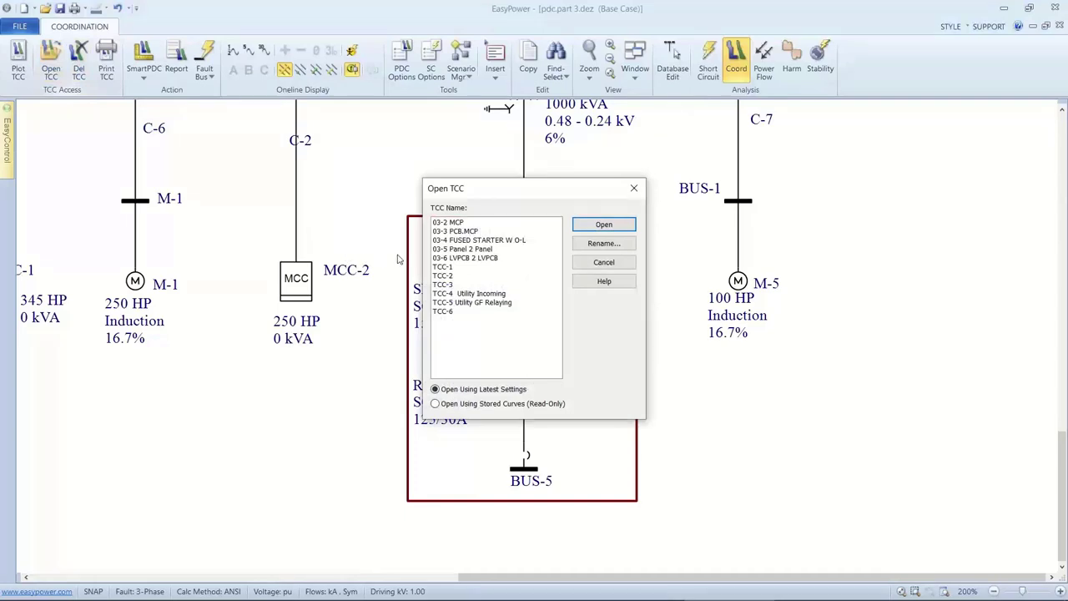
pyautogui.click(457, 259)
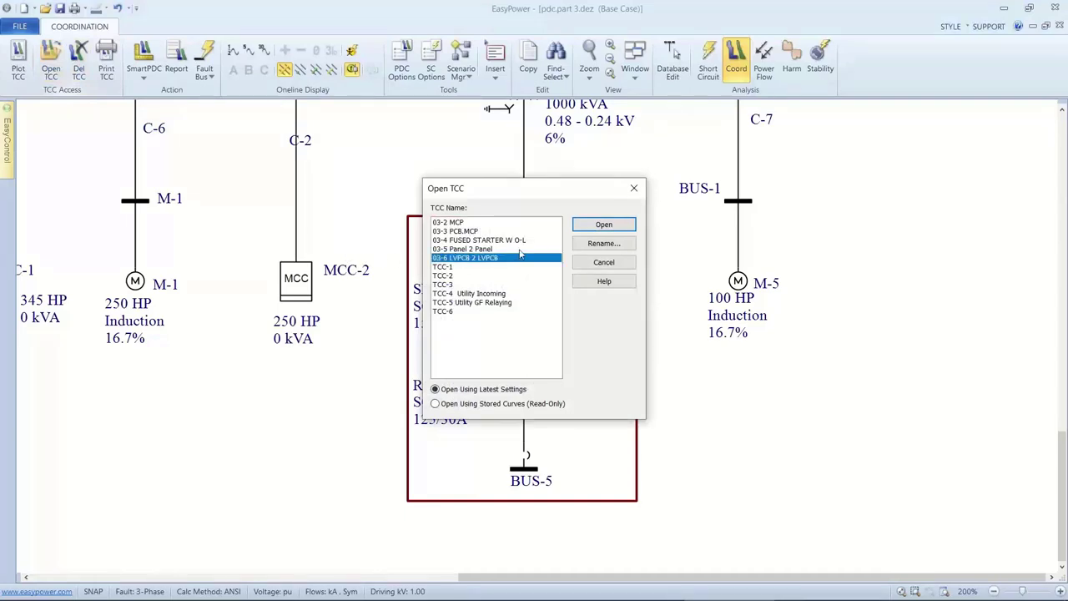
pyautogui.click(577, 227)
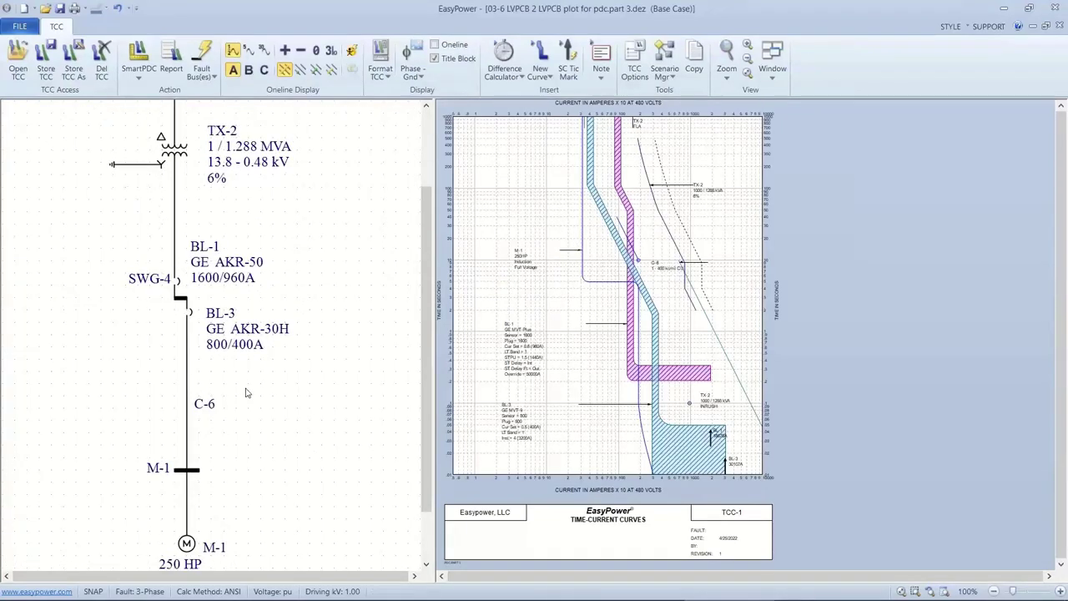
# - Enable synching of the TCC one-line colors to the TCC curve colors in the TCC one-line options
pyautogui.rightClick(247, 392)
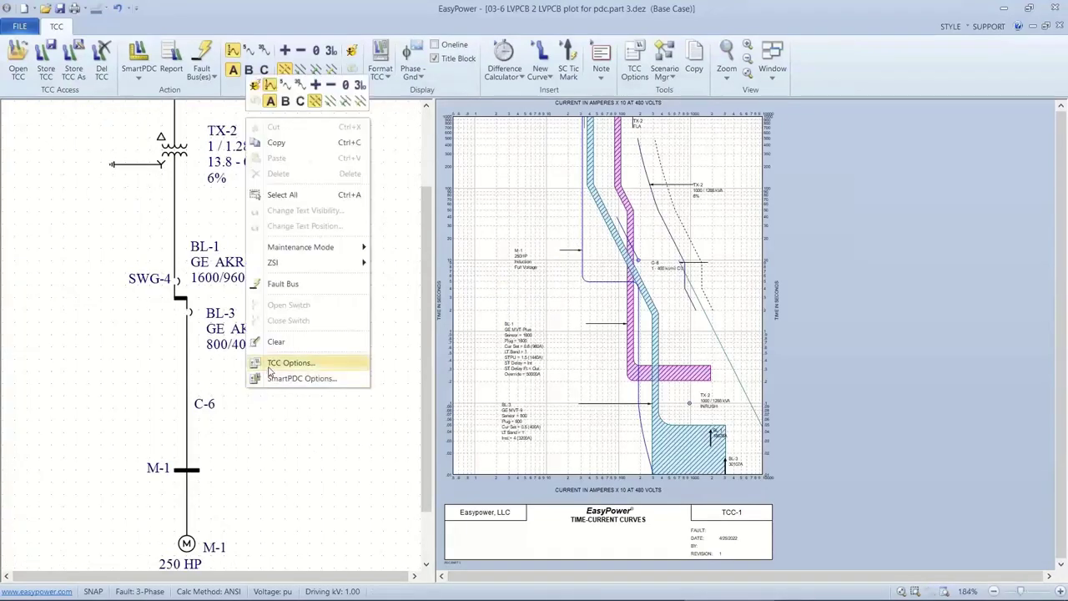
pyautogui.click(271, 366)
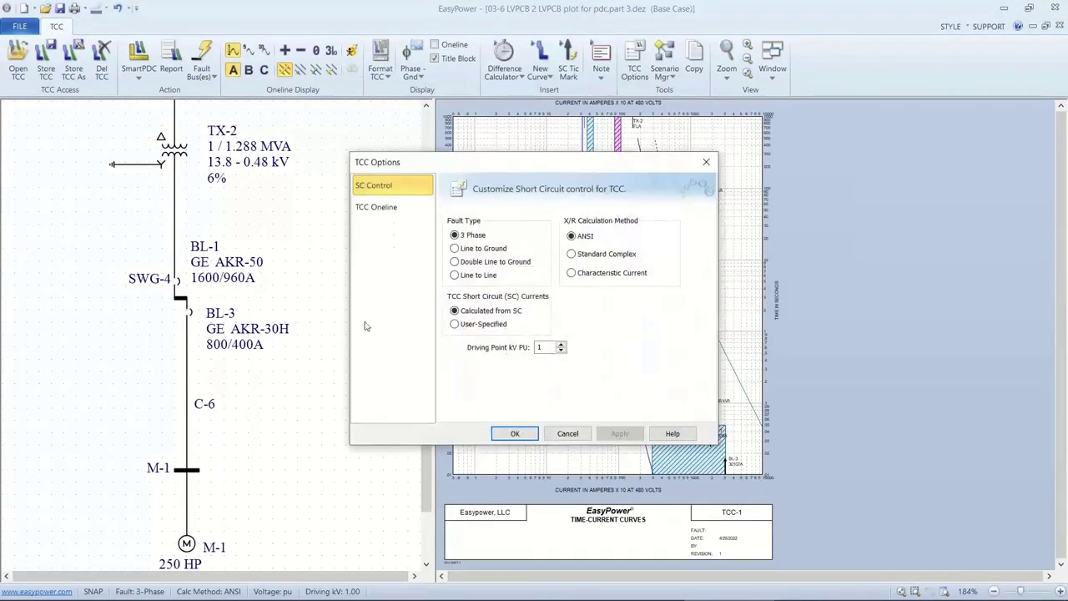
pyautogui.click(390, 209)
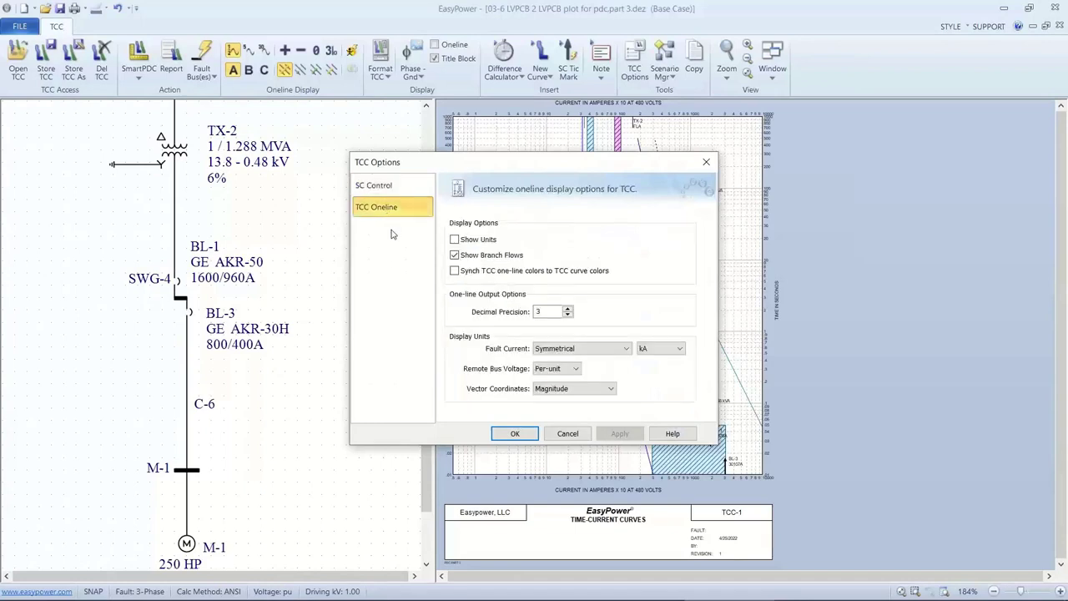
pyautogui.click(455, 272)
pyautogui.click(602, 433)
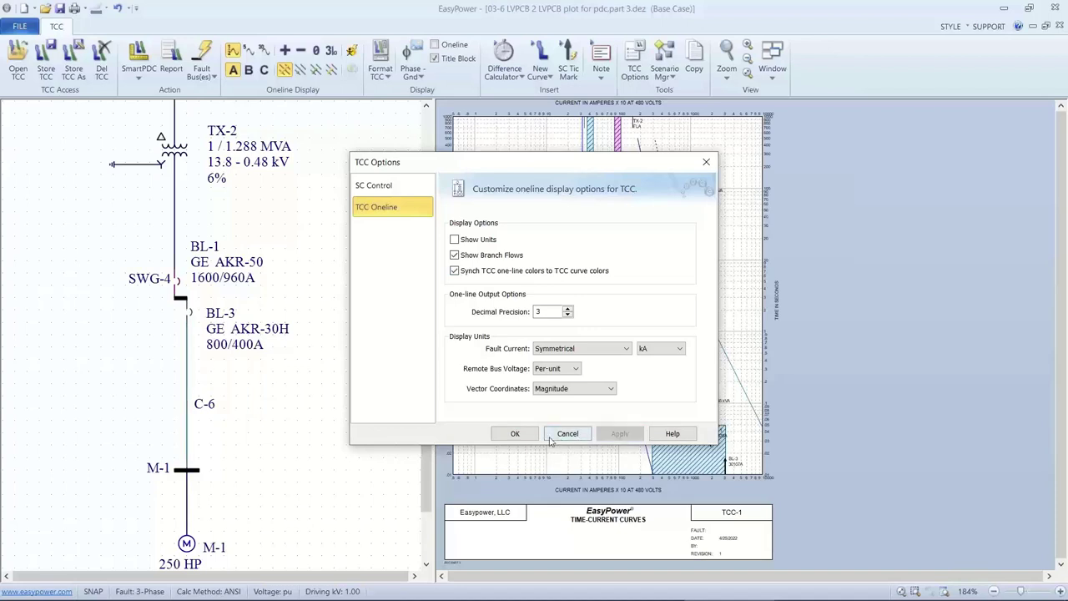
pyautogui.click(514, 435)
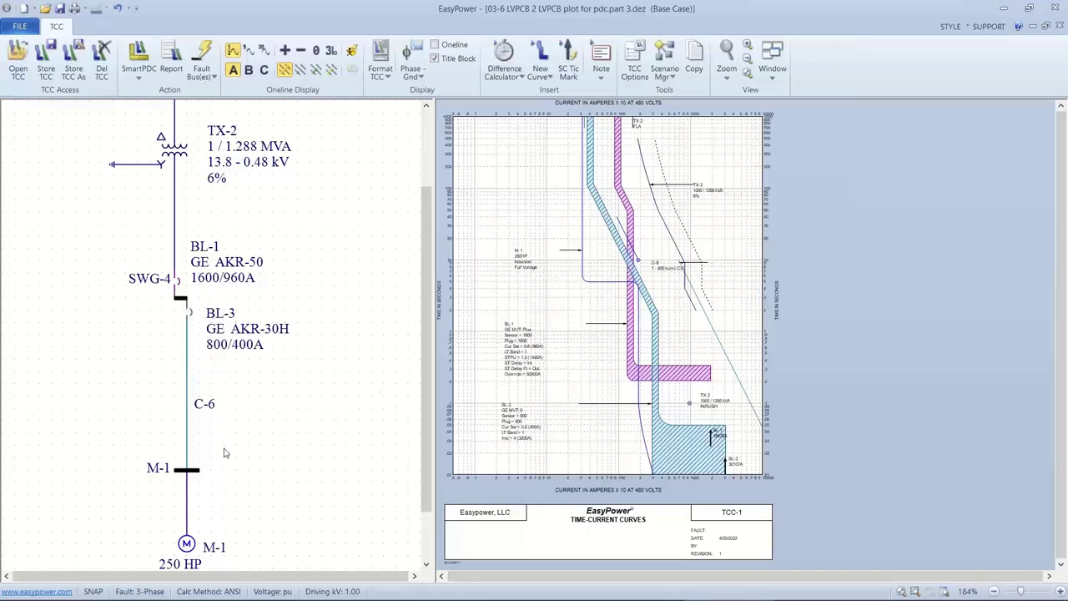
# - Fault bus M-1 on the one-line and inspect the BL-3 curve's settings on the plot
pyautogui.click(197, 475)
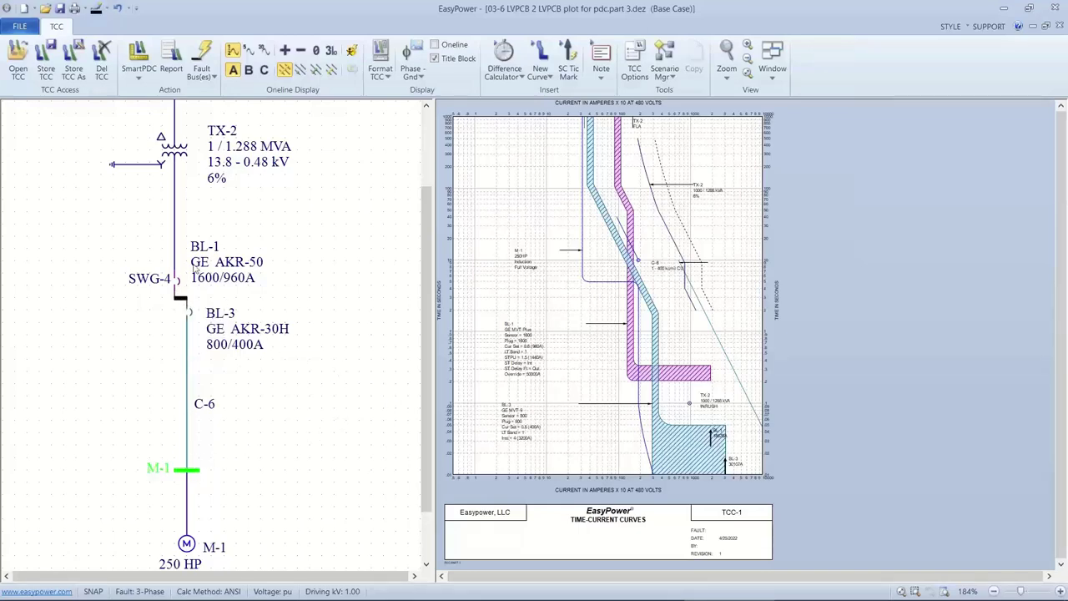
pyautogui.click(202, 67)
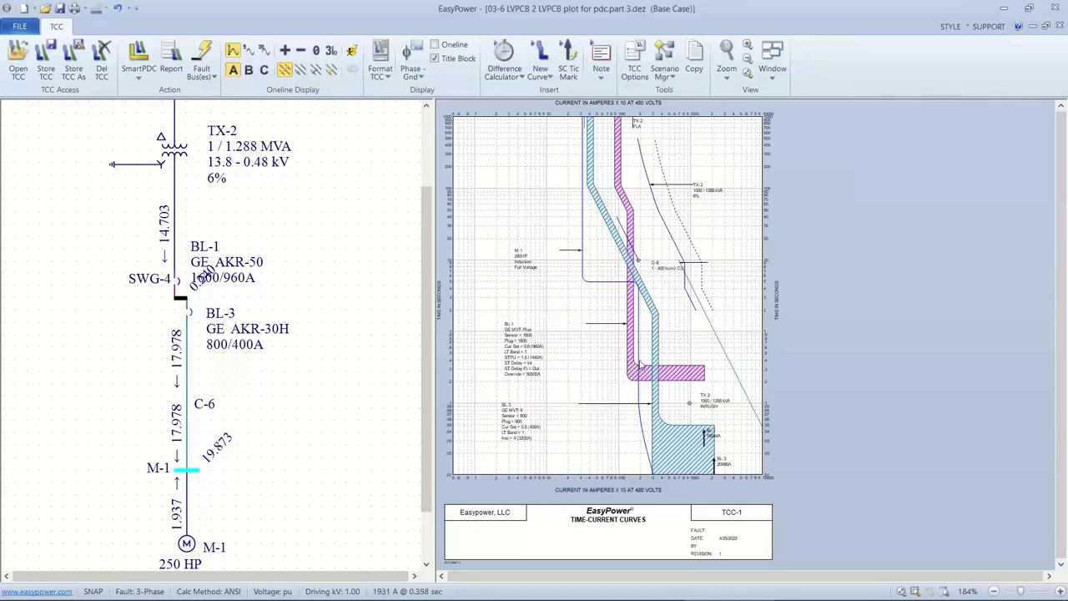
pyautogui.moveTo(651, 364)
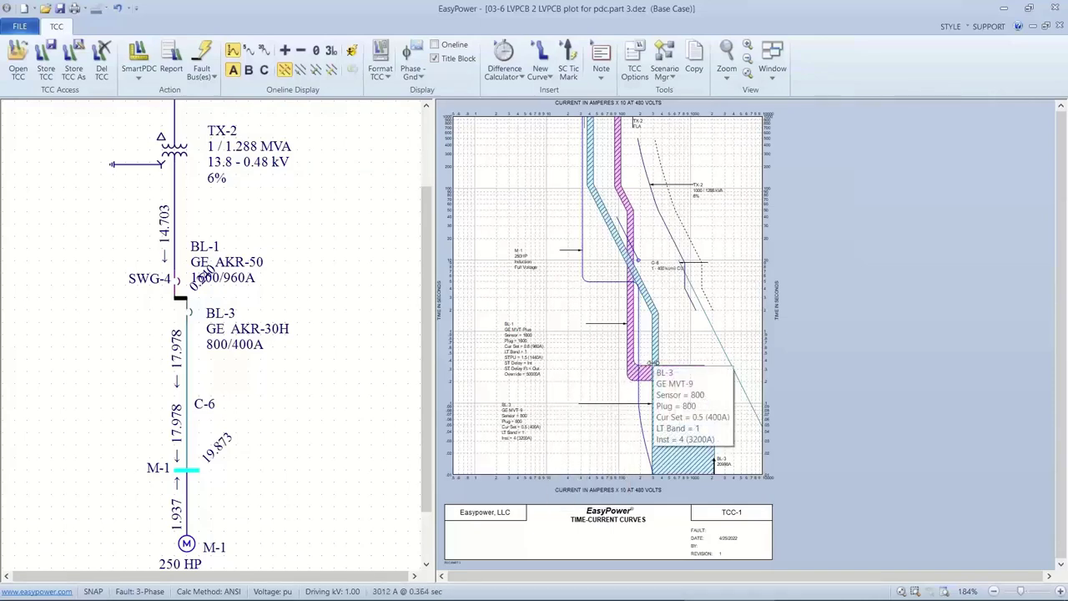
# - Set breaker BL-1's short-time pickup to 4.5 (4320 A) on the plot, clear of the BL-3 curve
pyautogui.moveTo(651, 315)
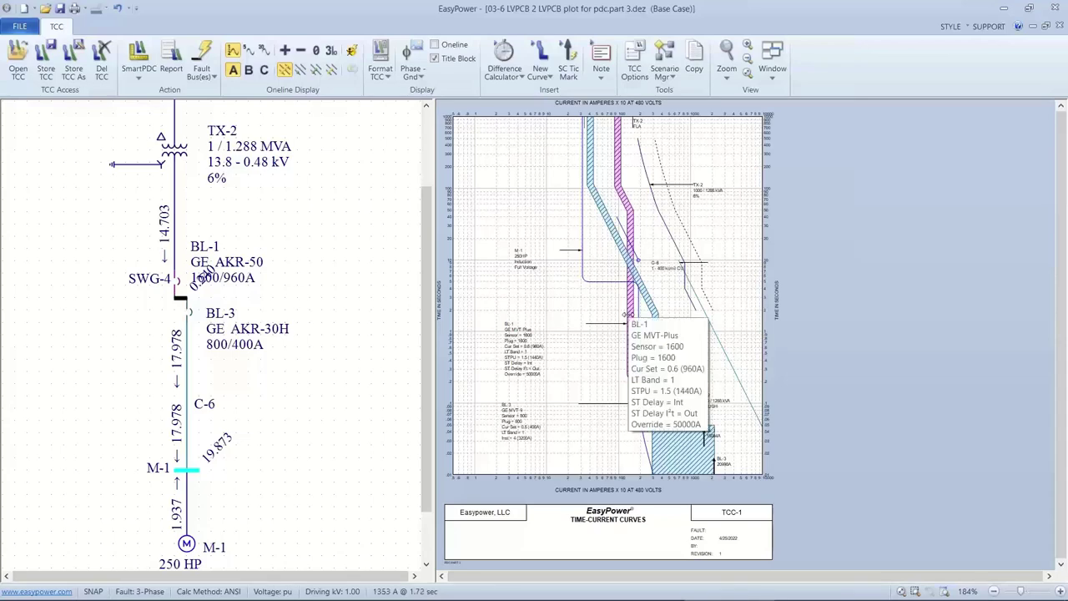
pyautogui.click(628, 316)
pyautogui.moveTo(632, 316); pyautogui.dragTo(662, 323)
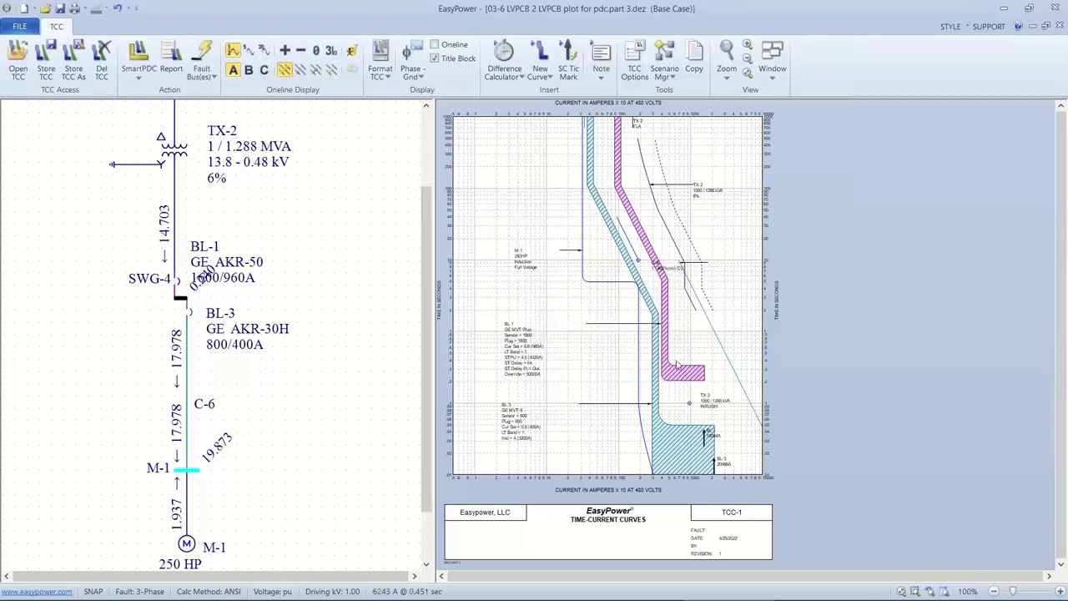
# - Fault bus M-1 on the one-line and display its arc flash results
pyautogui.moveTo(677, 366)
pyautogui.mouseDown()
pyautogui.moveTo(674, 377)
pyautogui.moveTo(674, 352)
pyautogui.moveTo(674, 368)
pyautogui.mouseUp()
pyautogui.click(192, 473)
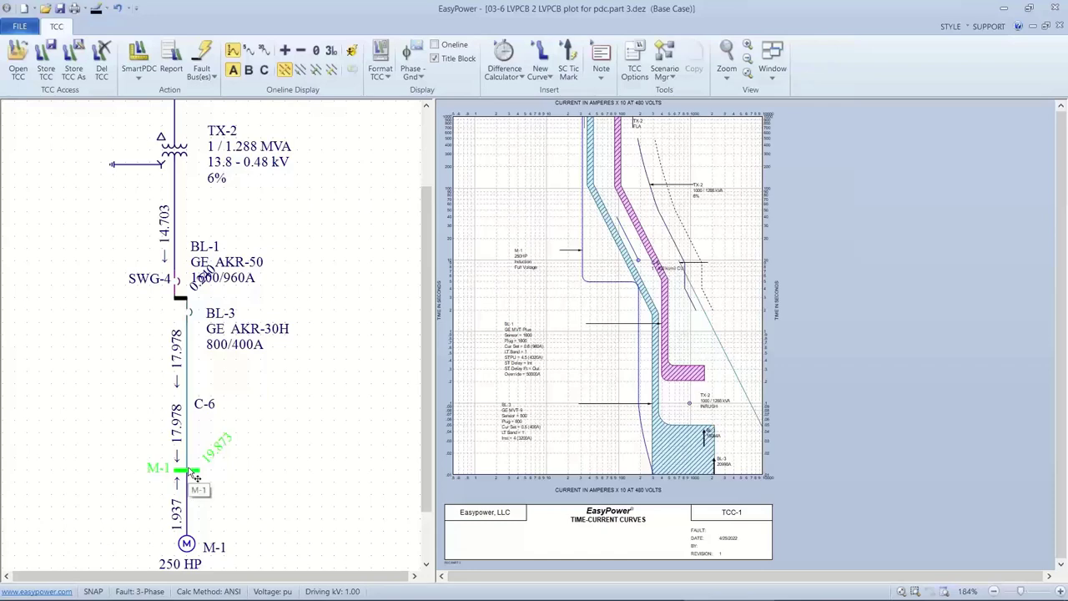
pyautogui.click(209, 74)
pyautogui.click(227, 107)
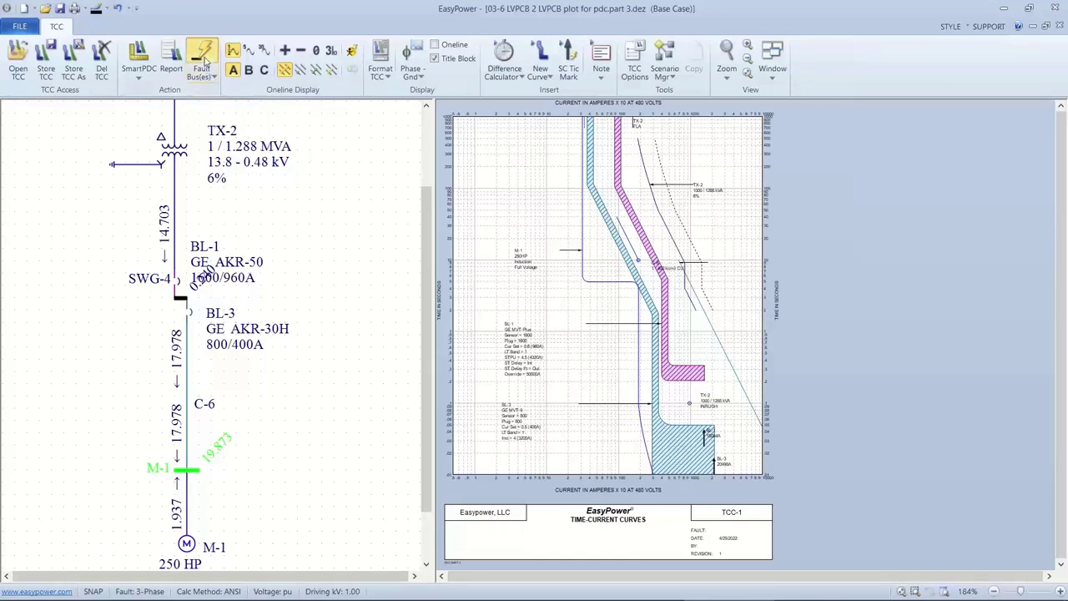
pyautogui.click(351, 52)
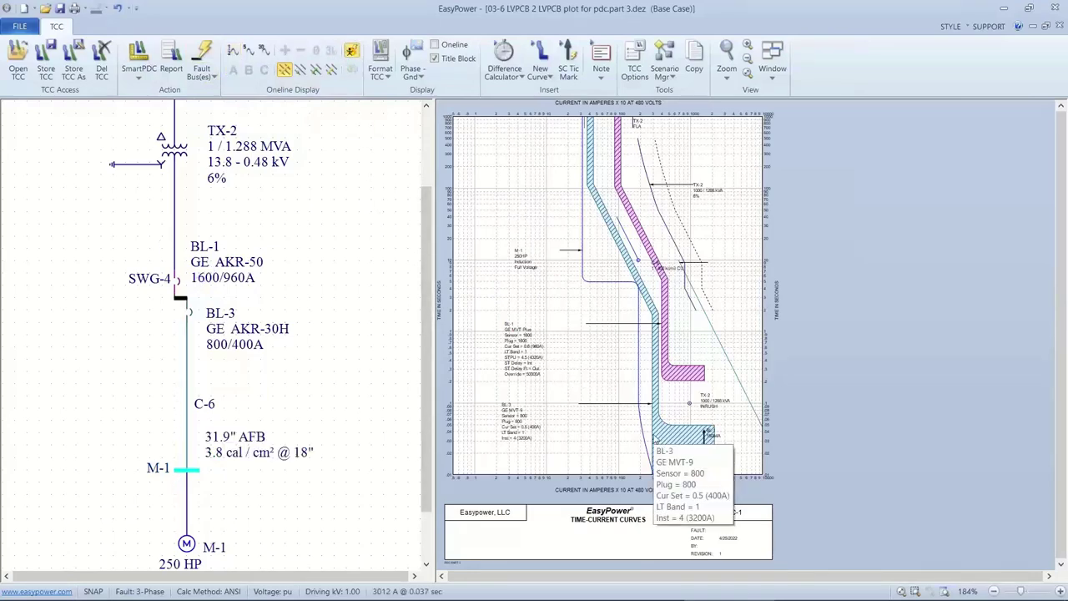
# - Insert an arcing current tick mark for the BL-3 curve and move it up to the curve's upper clearing edge
pyautogui.rightClick(663, 435)
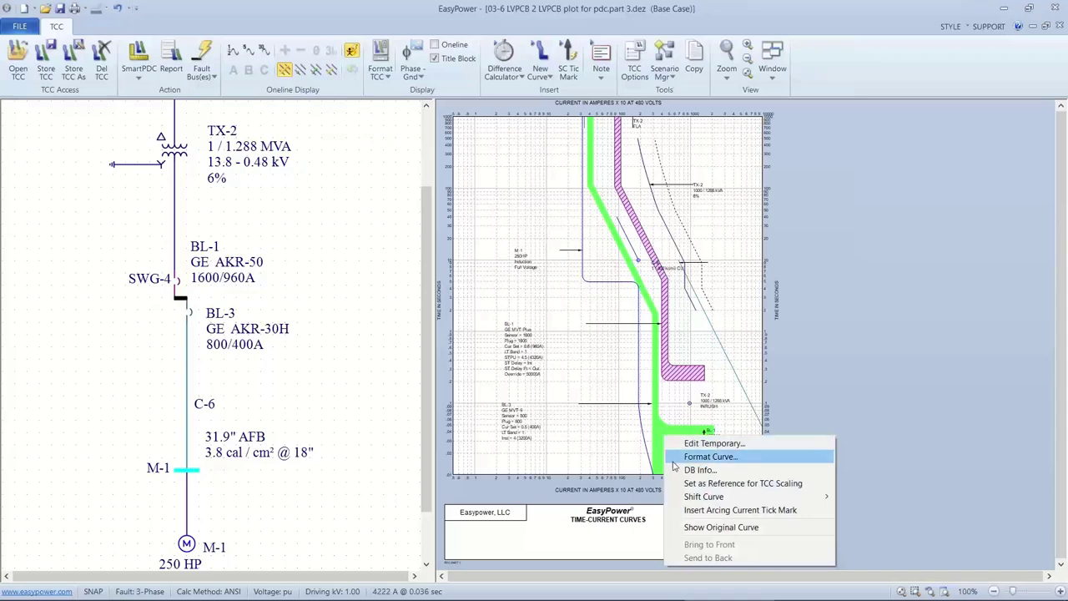
pyautogui.click(690, 510)
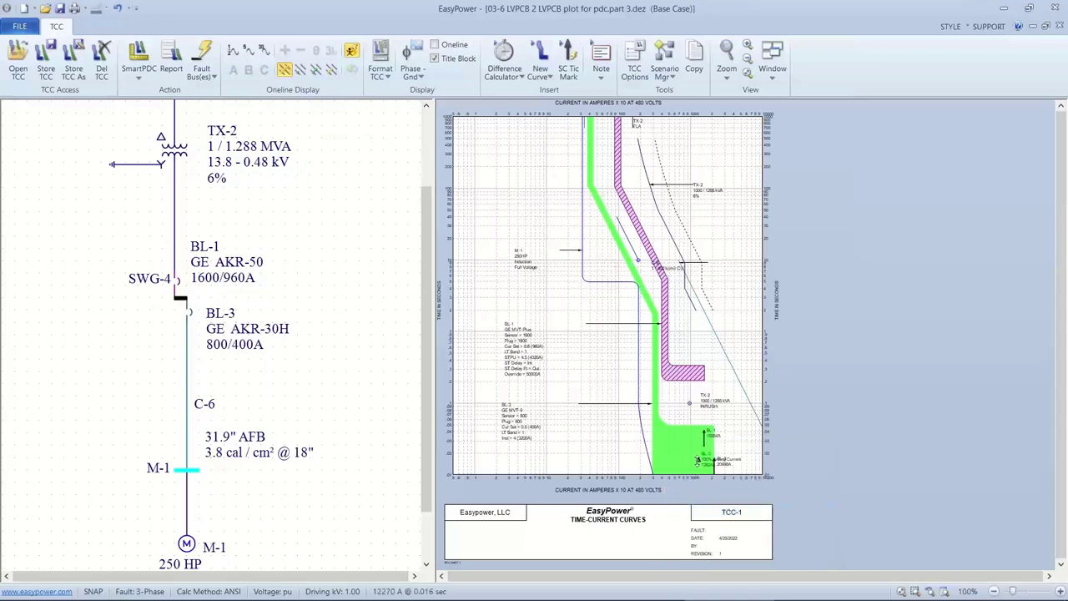
pyautogui.moveTo(698, 461); pyautogui.dragTo(691, 433)
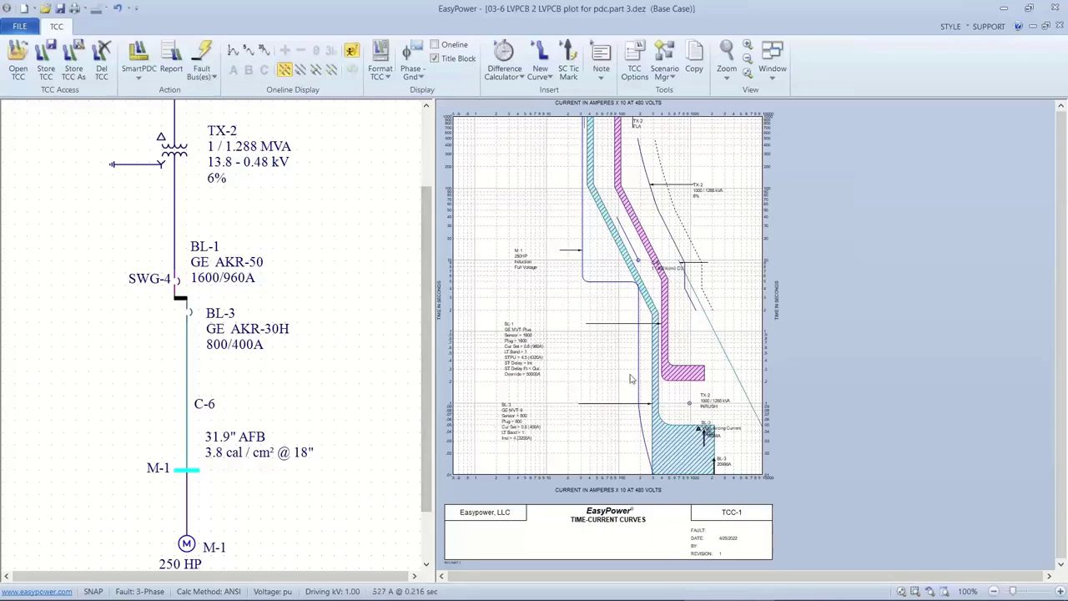
# - Set breaker BL-1's short-time delay to Max on the plot and review the curve's settings
pyautogui.moveTo(692, 372); pyautogui.dragTo(676, 359)
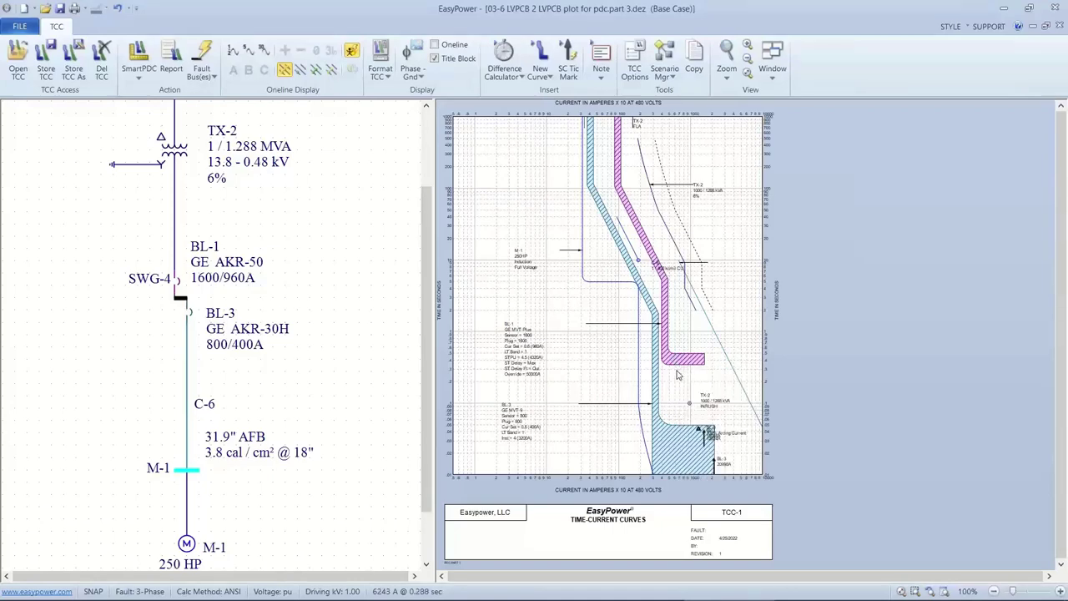
pyautogui.moveTo(676, 364)
pyautogui.moveTo(191, 546)
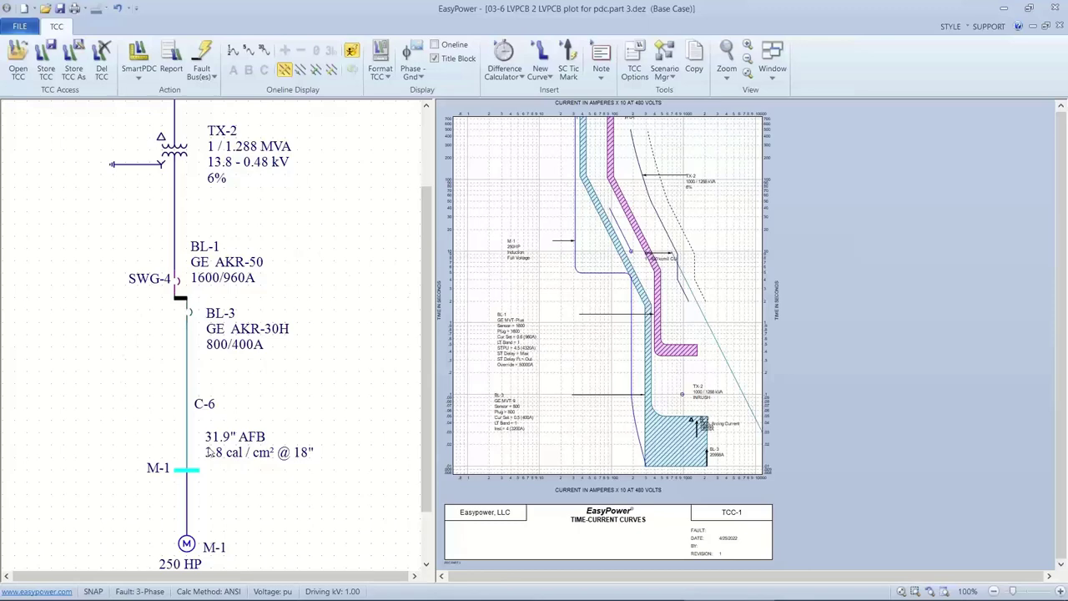
pyautogui.scroll(1, 200, 207)
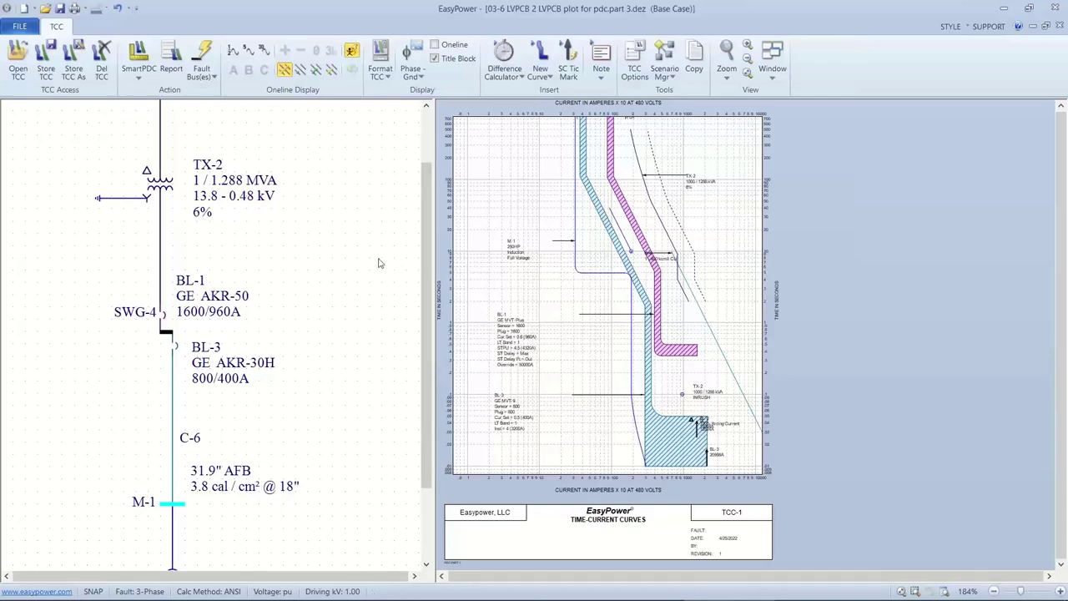
pyautogui.moveTo(382, 263)
pyautogui.mouseDown()
pyautogui.moveTo(377, 355)
pyautogui.moveTo(362, 262)
pyautogui.mouseUp()
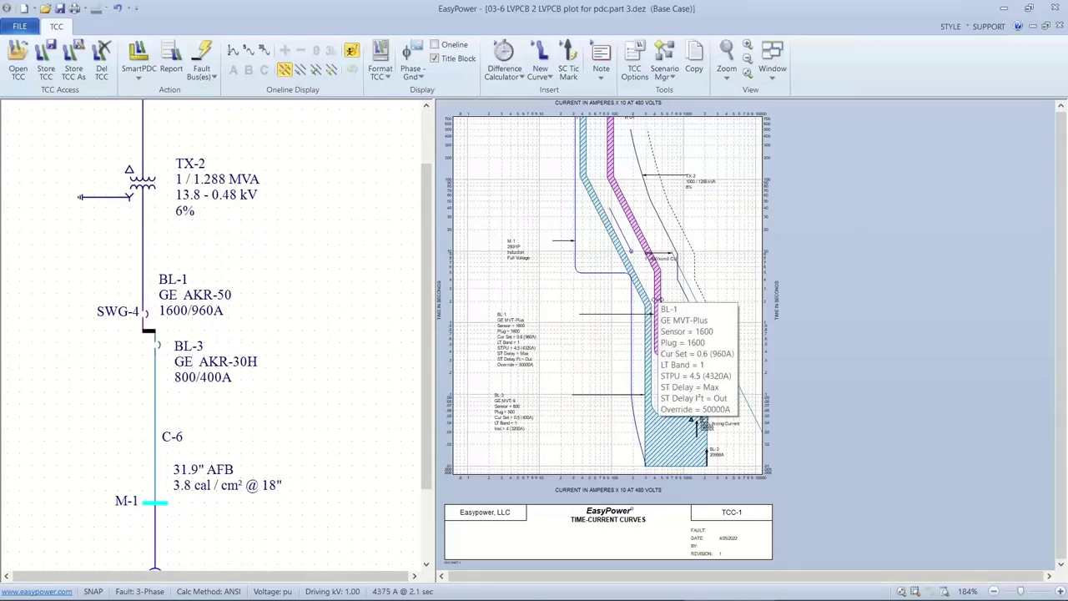
pyautogui.moveTo(658, 293)
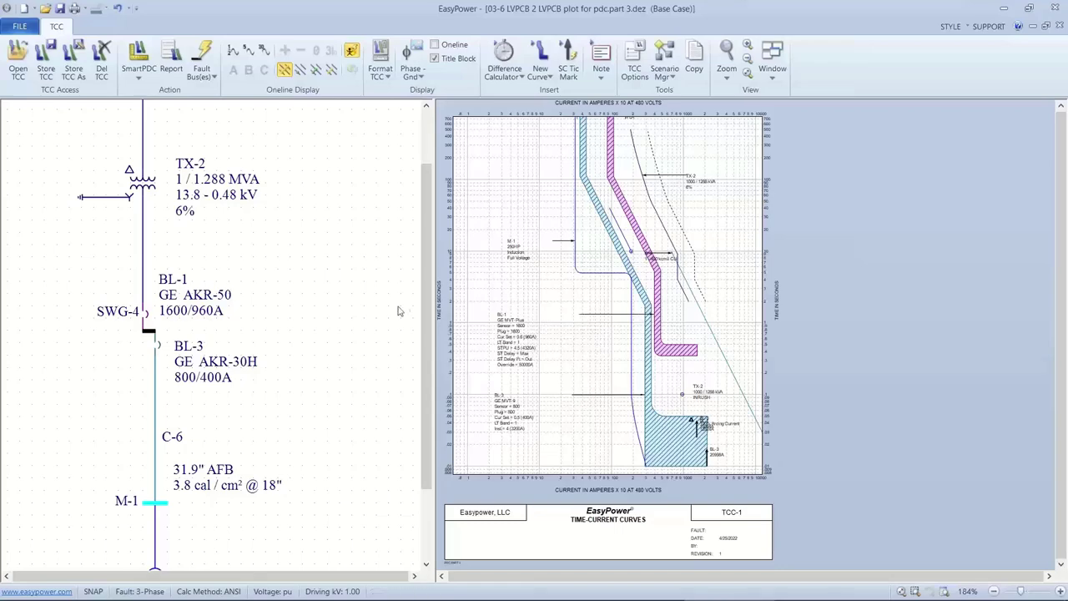
# - Fault the buses to view the arc flash results at SWG-4 and M-1, and switch the one-line to fault currents
pyautogui.scroll(-2, 392, 300)
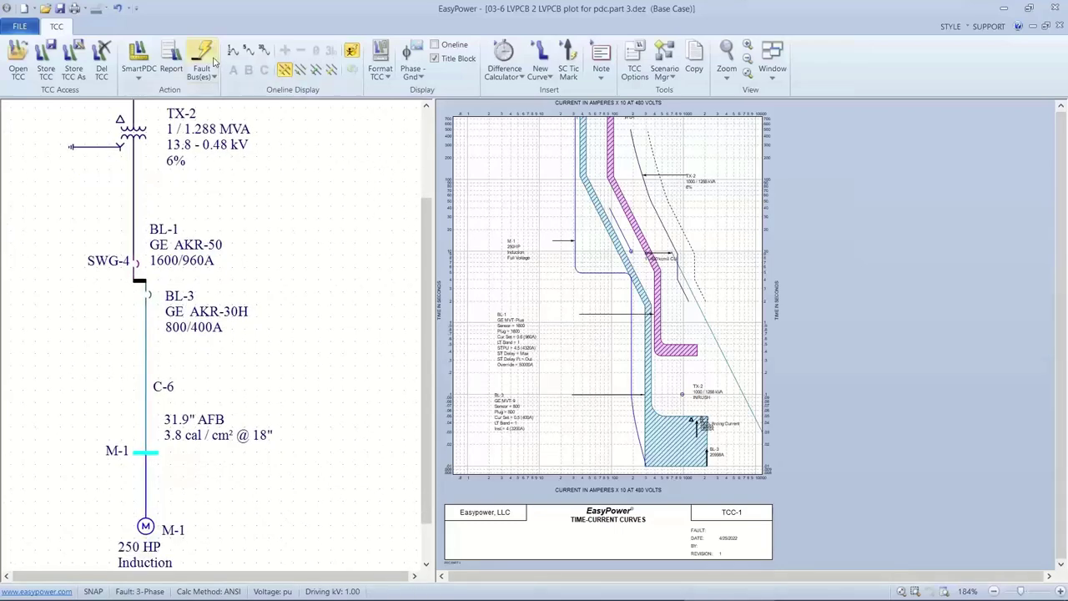
pyautogui.click(206, 62)
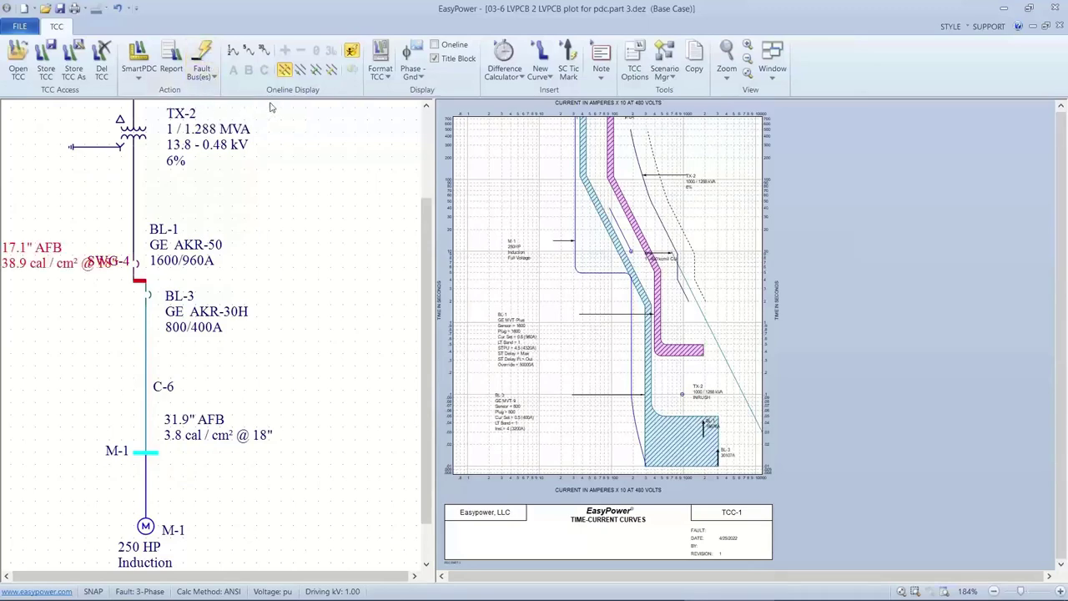
pyautogui.click(349, 55)
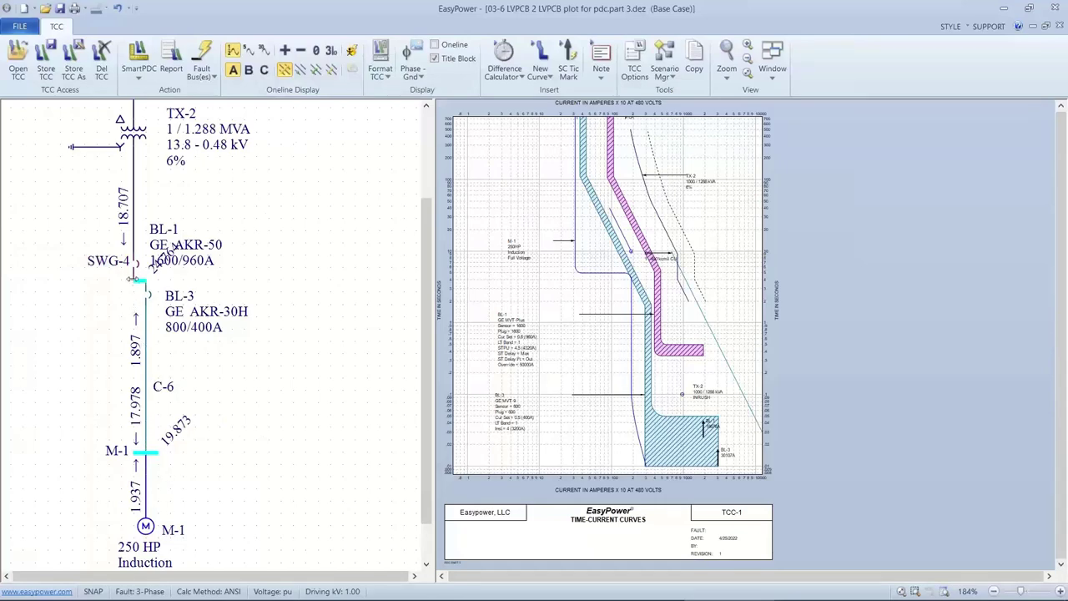
# - Fault bus SWG-4 and bus M-1 individually, and display the arc flash results at M-1
pyautogui.click(142, 282)
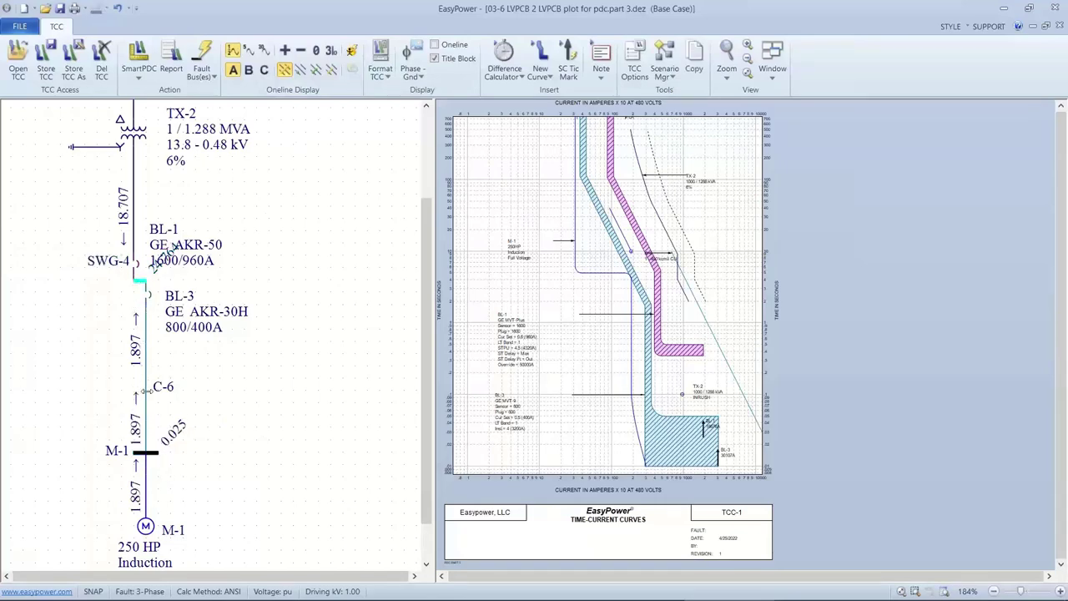
pyautogui.click(149, 453)
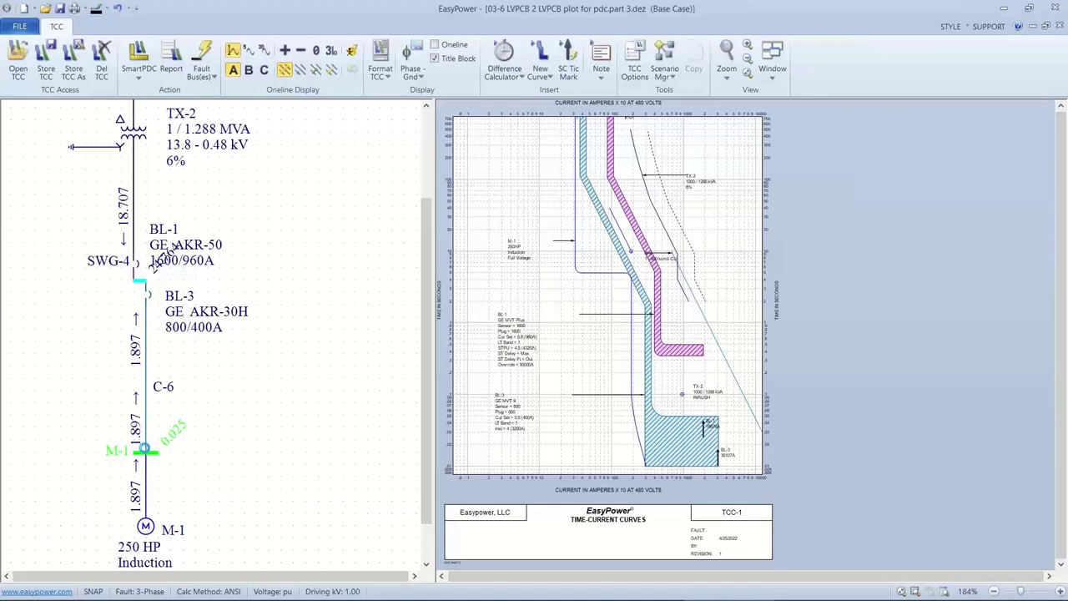
pyautogui.click(349, 53)
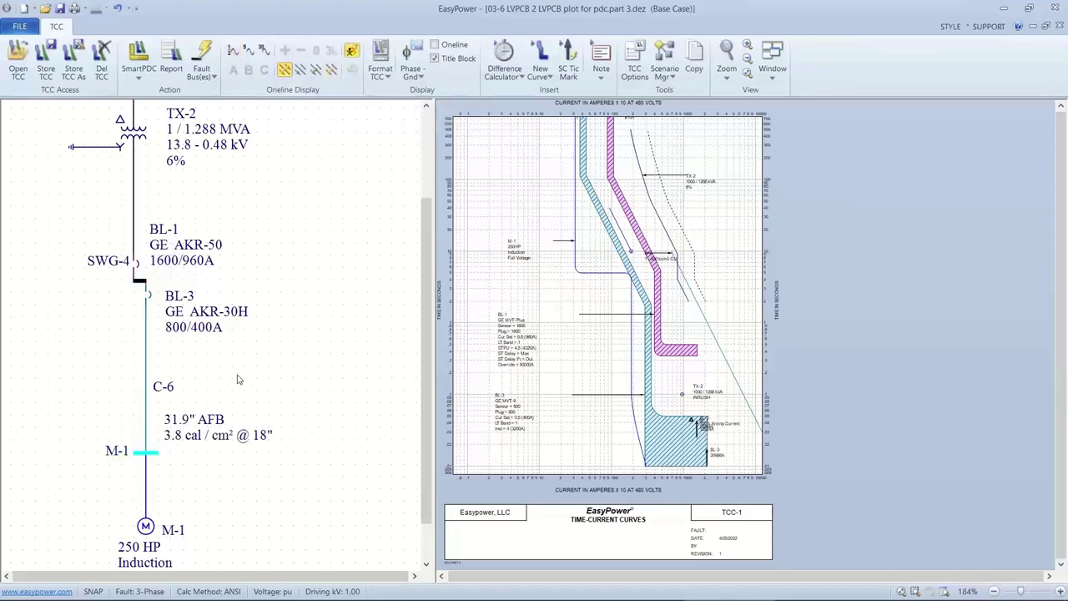
pyautogui.moveTo(222, 393); pyautogui.dragTo(276, 399)
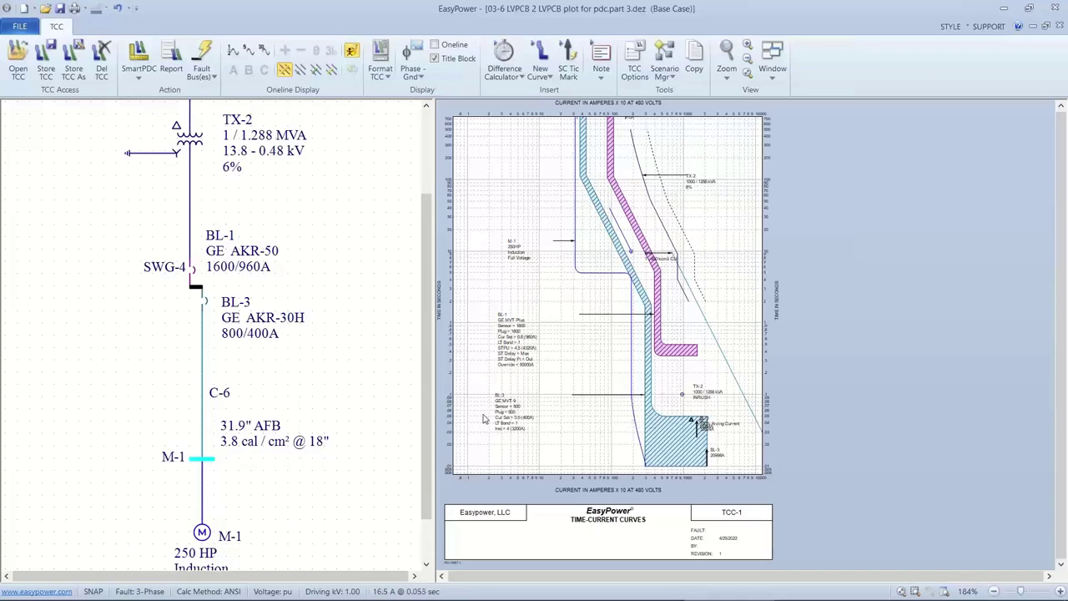
# - Switch to the Fused Starter (Switch) w Overload Contactor slide to view it and return to EasyPower
pyautogui.press('alt')
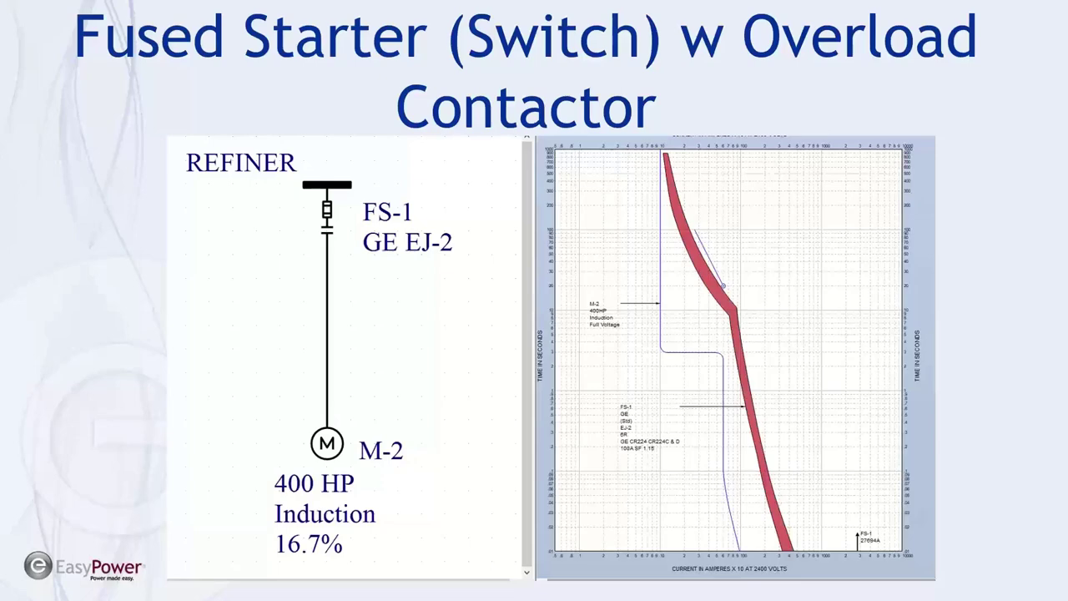
pyautogui.hotkey('alt', 'Tab')
pyautogui.hotkey('alt', 'Tab')
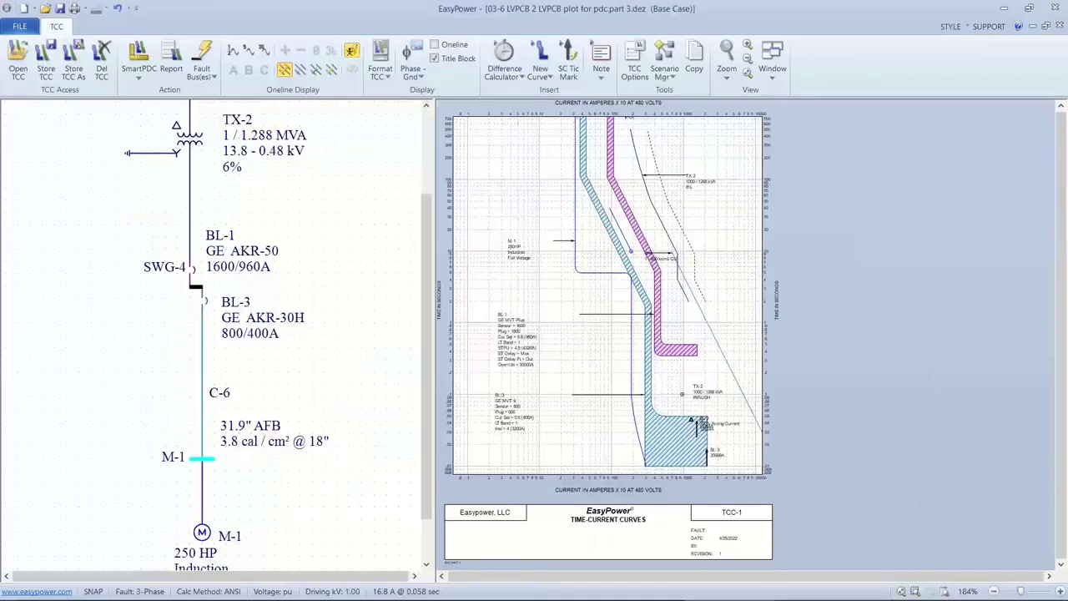
# - Close the 03-6 LVPCB 2 LVPCB plot without storing the changes
pyautogui.click(20, 26)
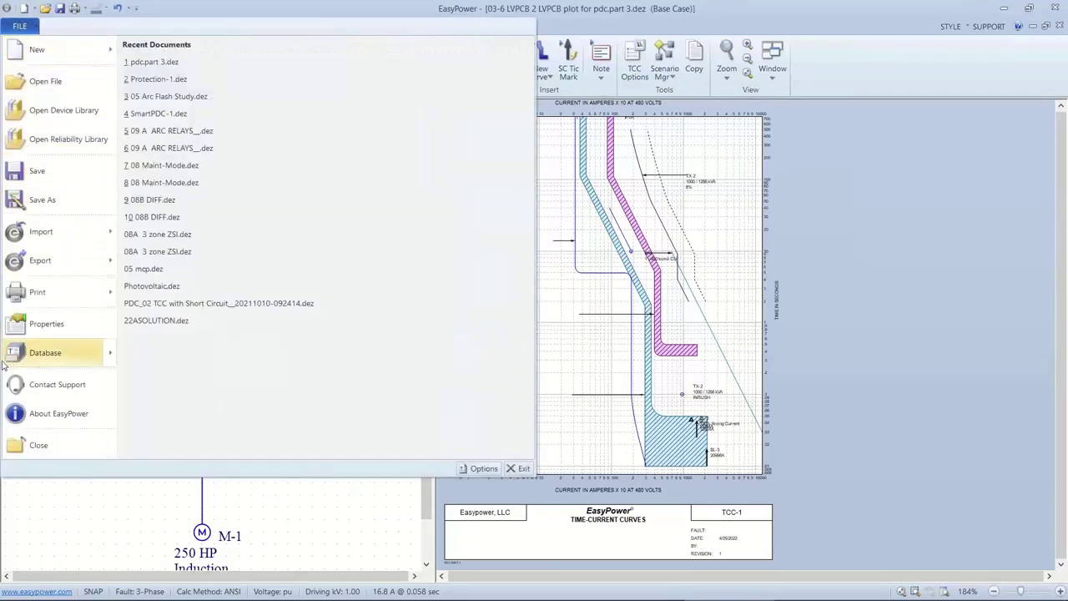
pyautogui.click(37, 443)
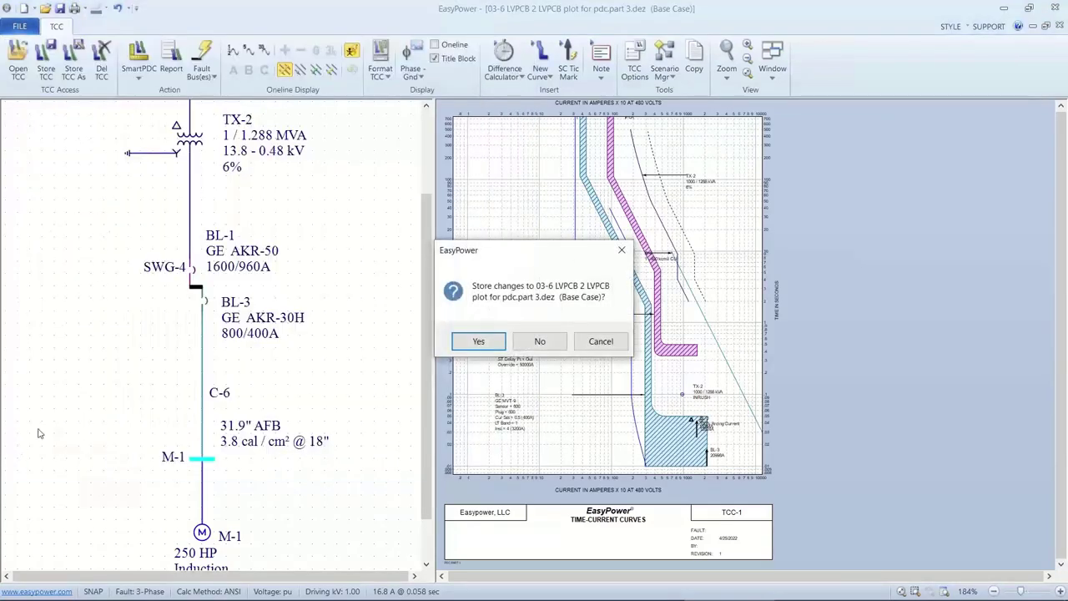
pyautogui.click(543, 342)
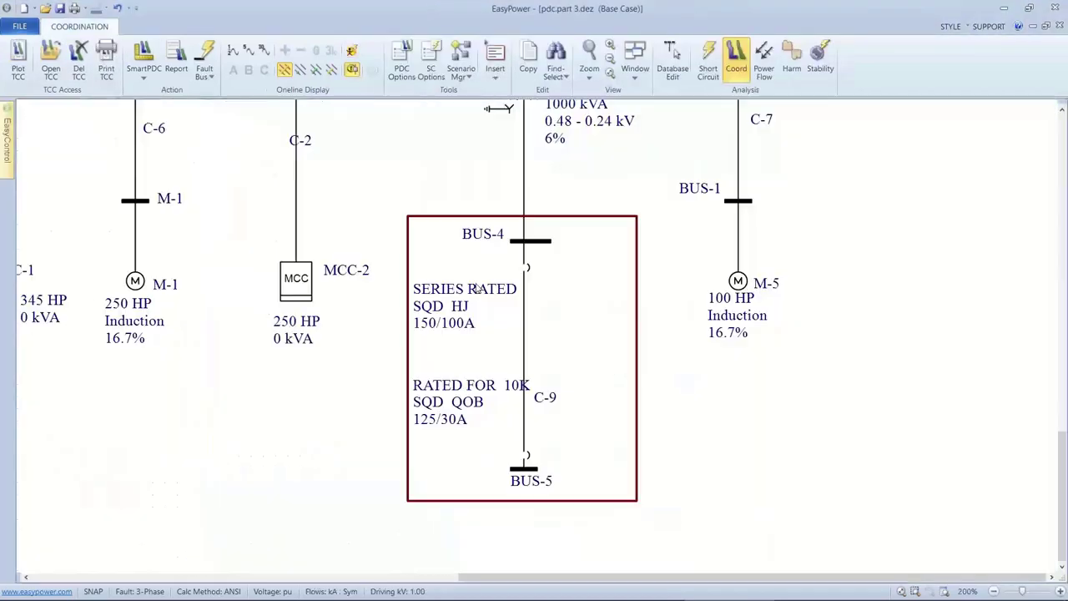
# - Open the stored 03-4 FUSED STARTER W O-L plot using the latest settings
pyautogui.click(74, 61)
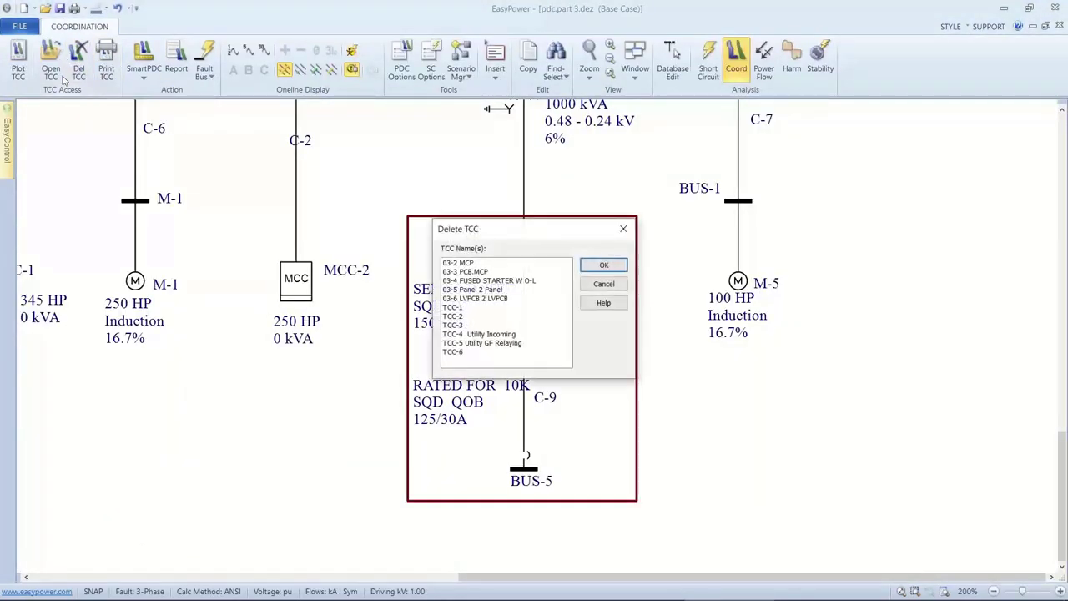
pyautogui.click(604, 284)
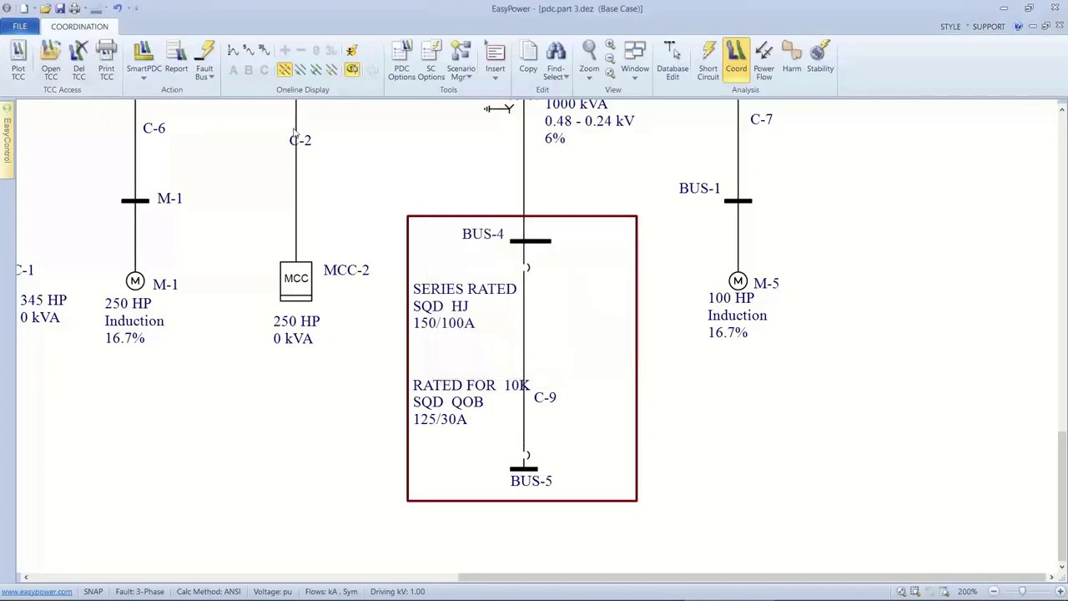
pyautogui.click(53, 56)
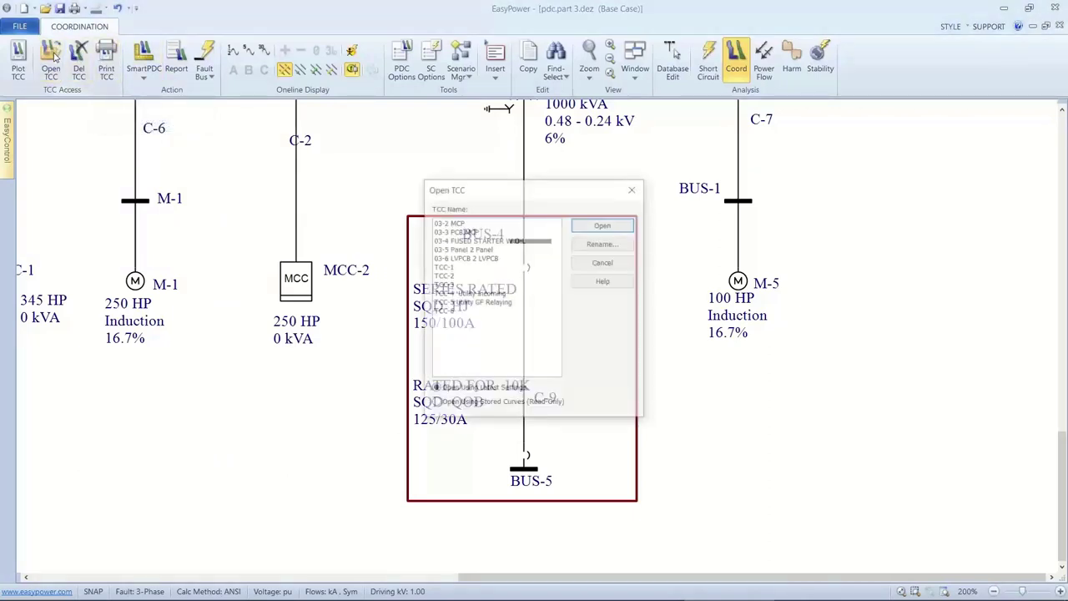
pyautogui.click(450, 240)
pyautogui.click(594, 227)
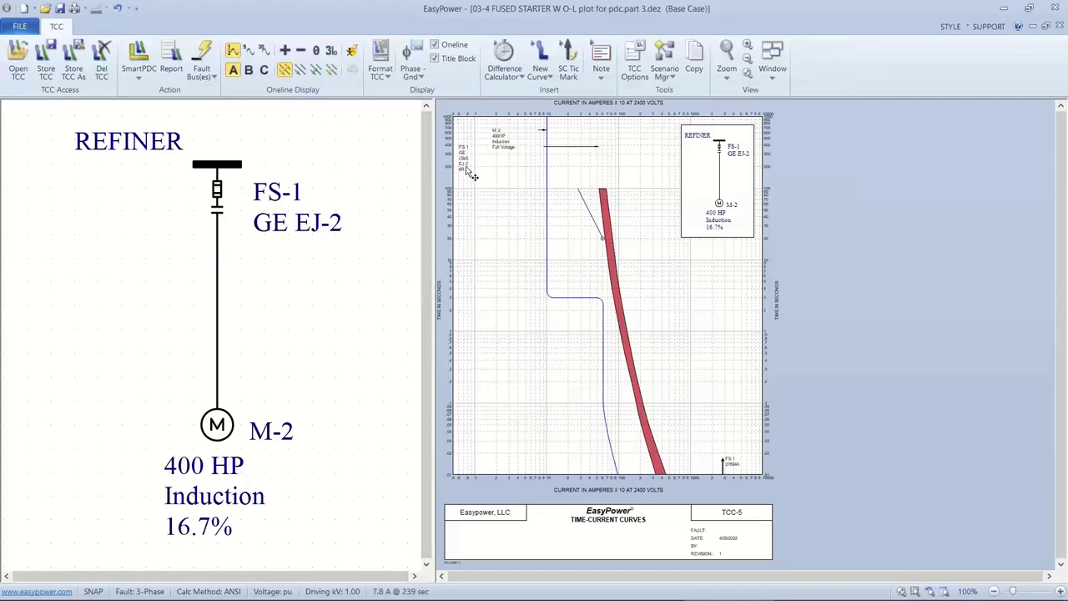
# - Move the FS-1 curve label down to the open area beside the lower part of the fuse curve
pyautogui.moveTo(469, 171); pyautogui.dragTo(505, 336)
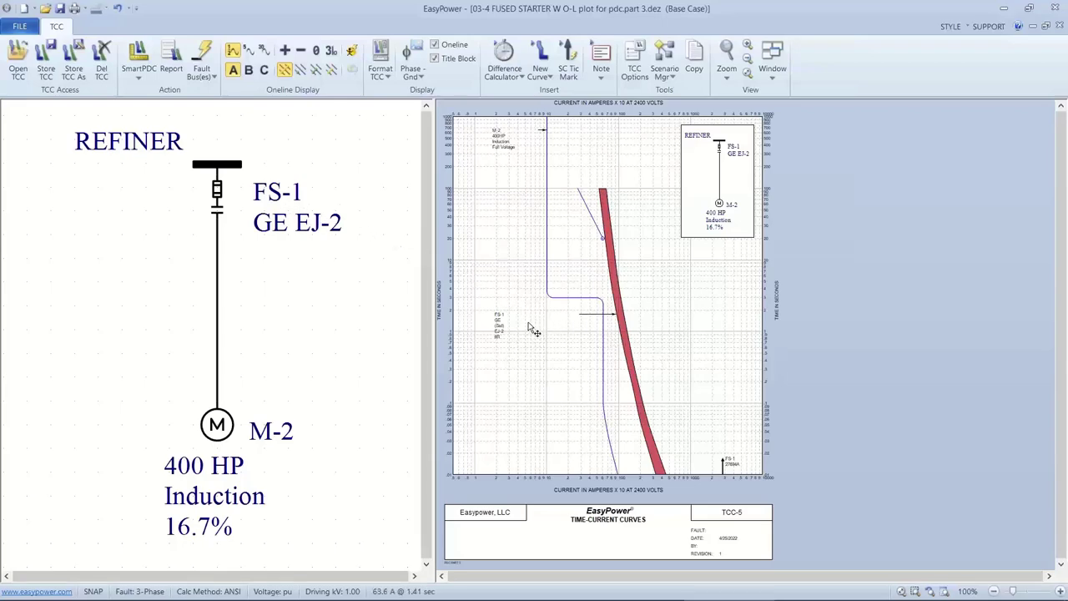
pyautogui.scroll(1, 513, 334)
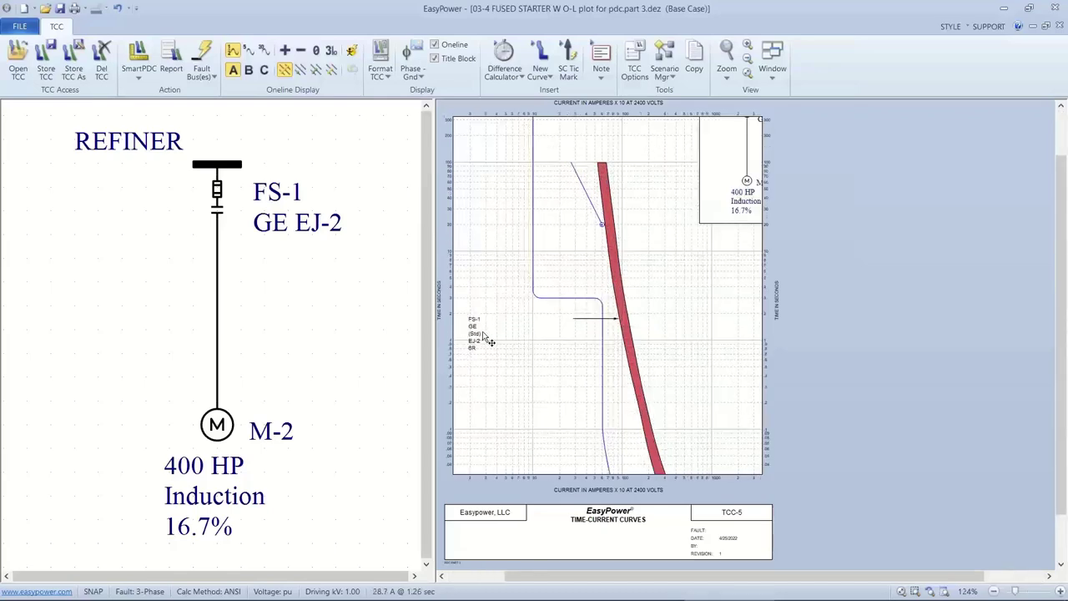
pyautogui.moveTo(486, 338); pyautogui.dragTo(508, 352)
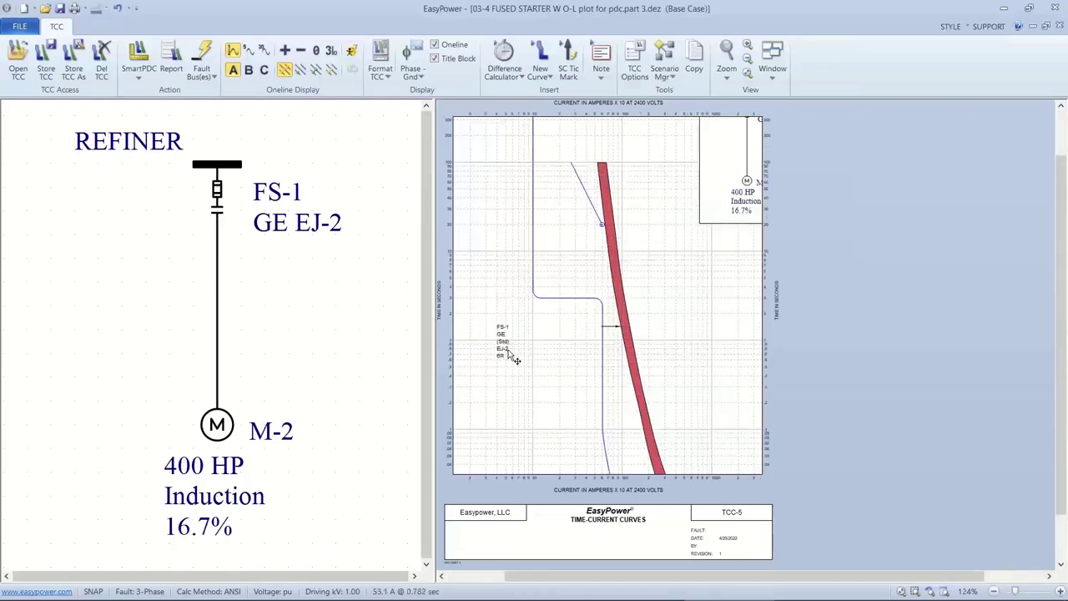
# - Turn on the motor overload relay curve for fused switch FS-1 and apply it to the plot
pyautogui.click(215, 423)
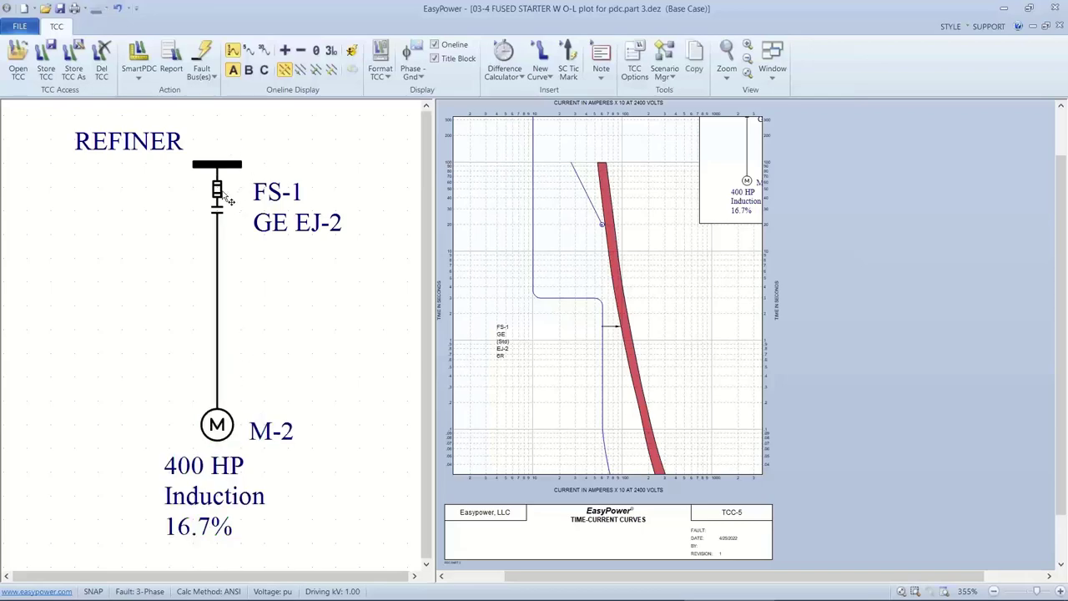
pyautogui.doubleClick(225, 199)
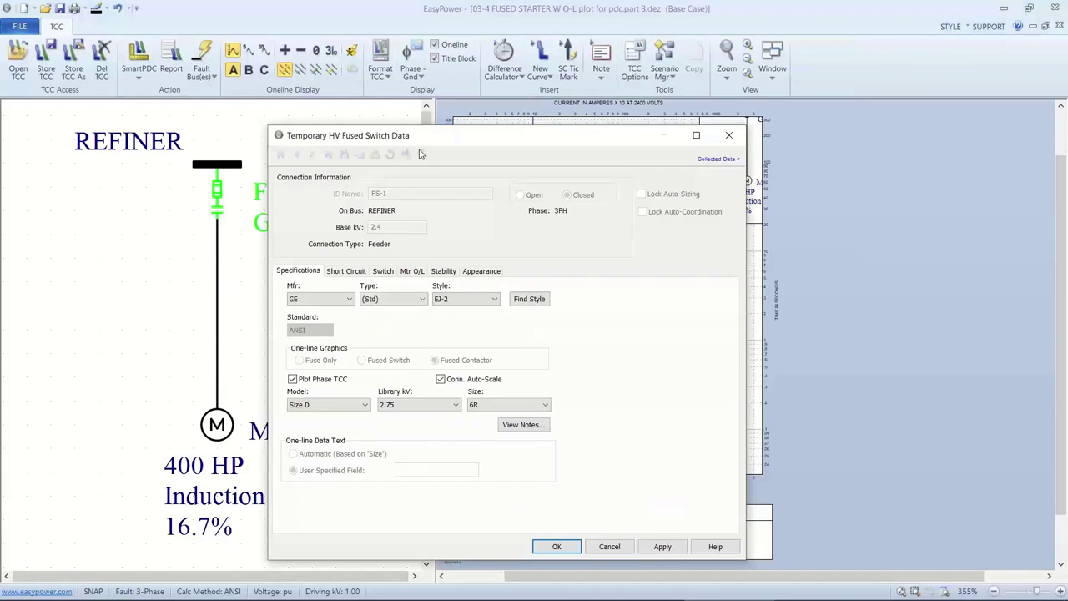
pyautogui.moveTo(444, 139); pyautogui.dragTo(323, 130)
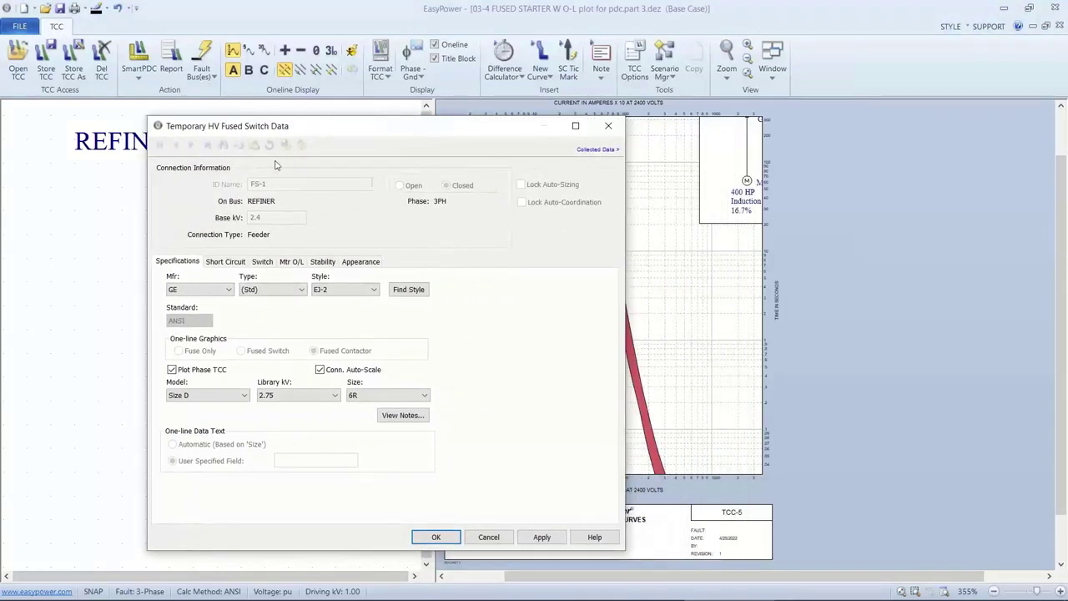
pyautogui.click(287, 264)
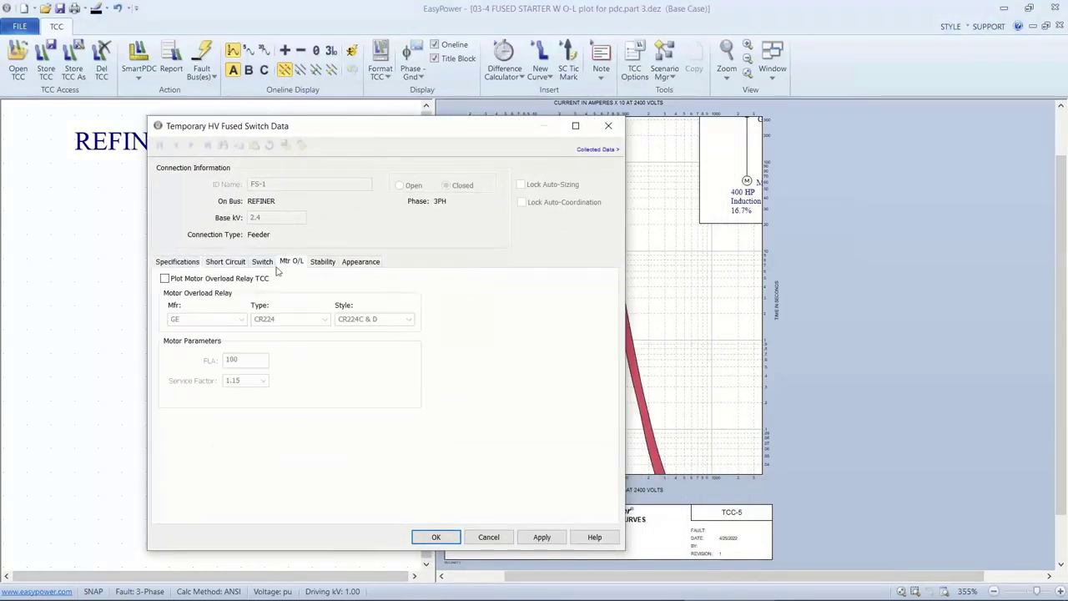
pyautogui.click(165, 279)
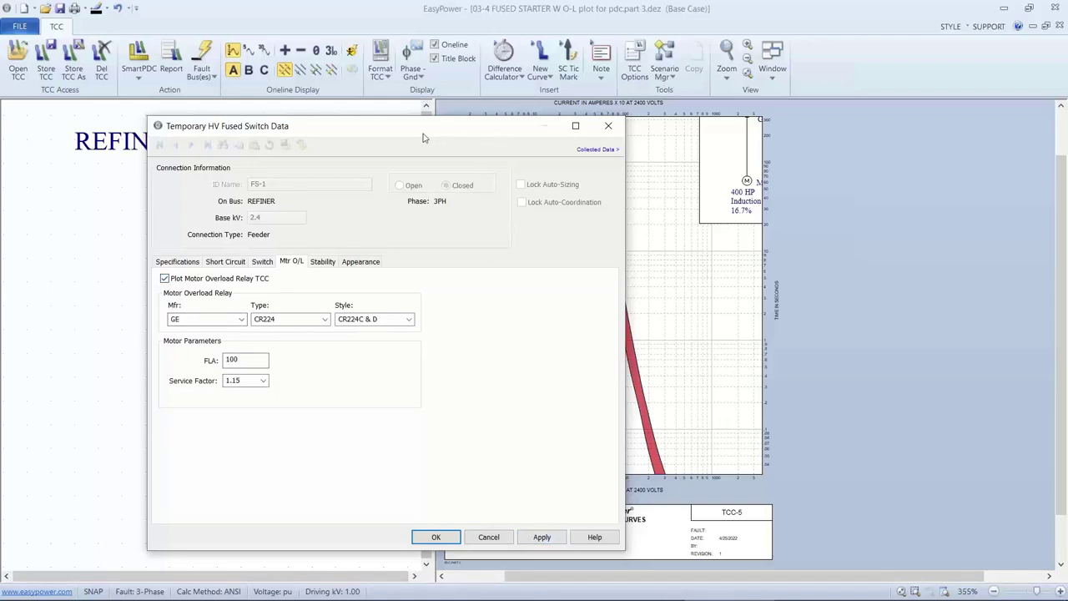
pyautogui.moveTo(417, 132); pyautogui.dragTo(317, 141)
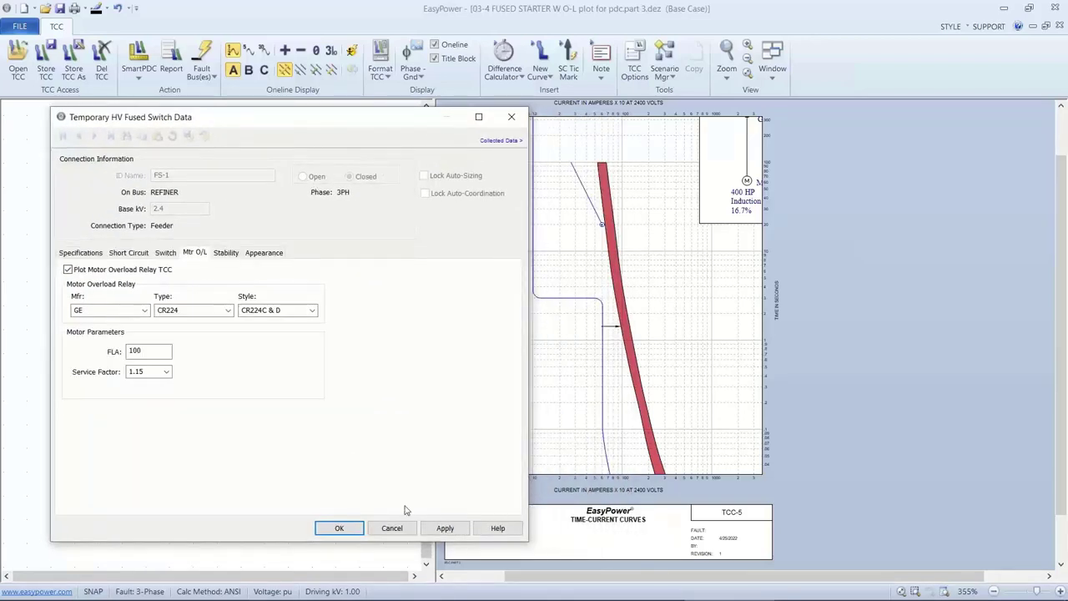
pyautogui.click(434, 528)
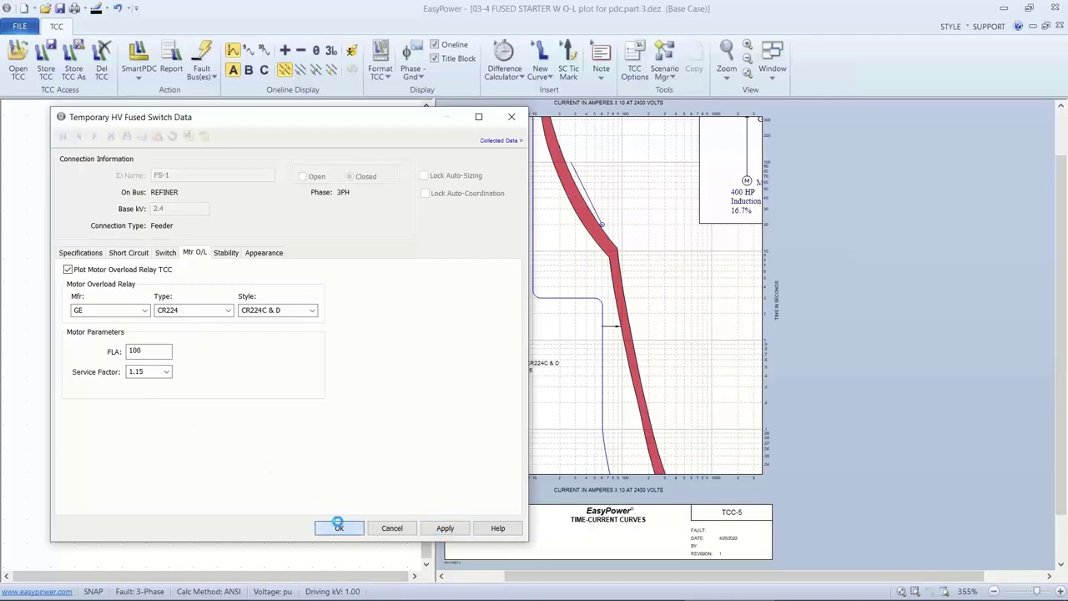
pyautogui.click(338, 525)
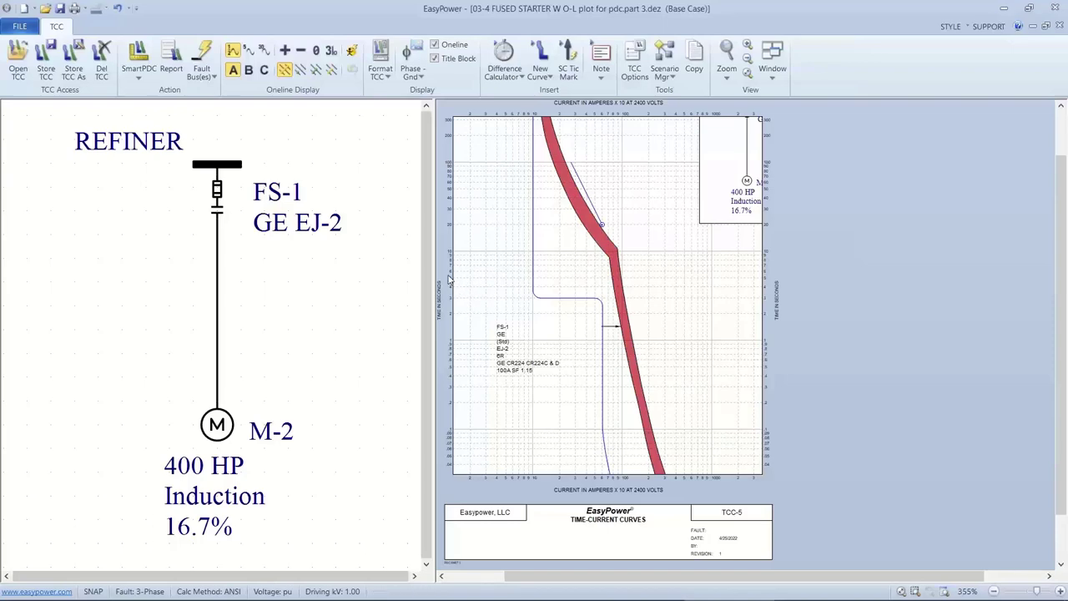
# - Switch to the presentation, advance to the Panel 2 Panel slide to view it, and return to EasyPower
pyautogui.hotkey('alt', 'Tab')
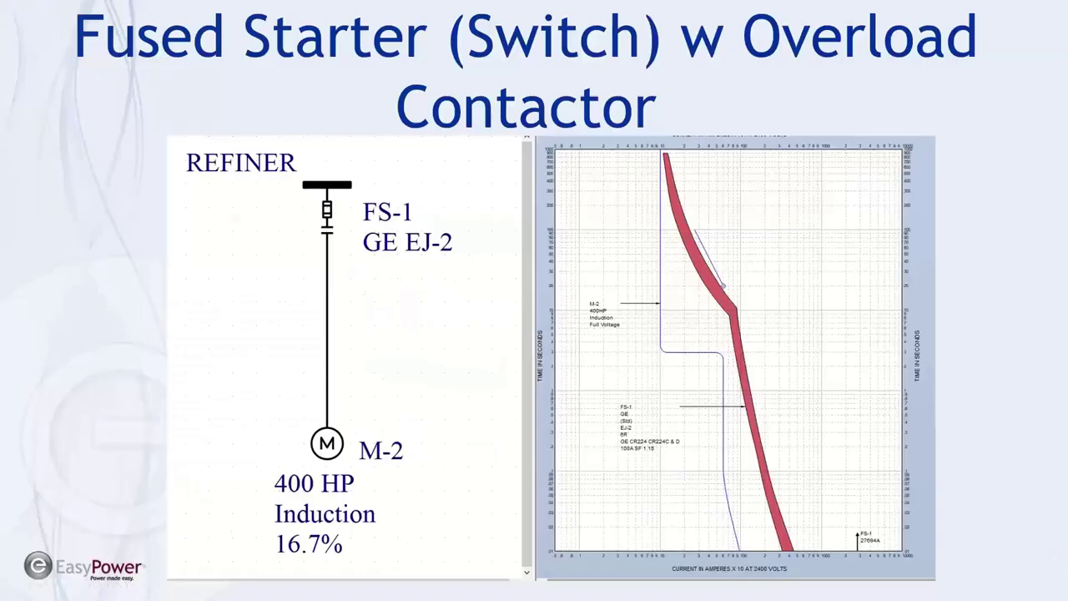
pyautogui.press('Right')
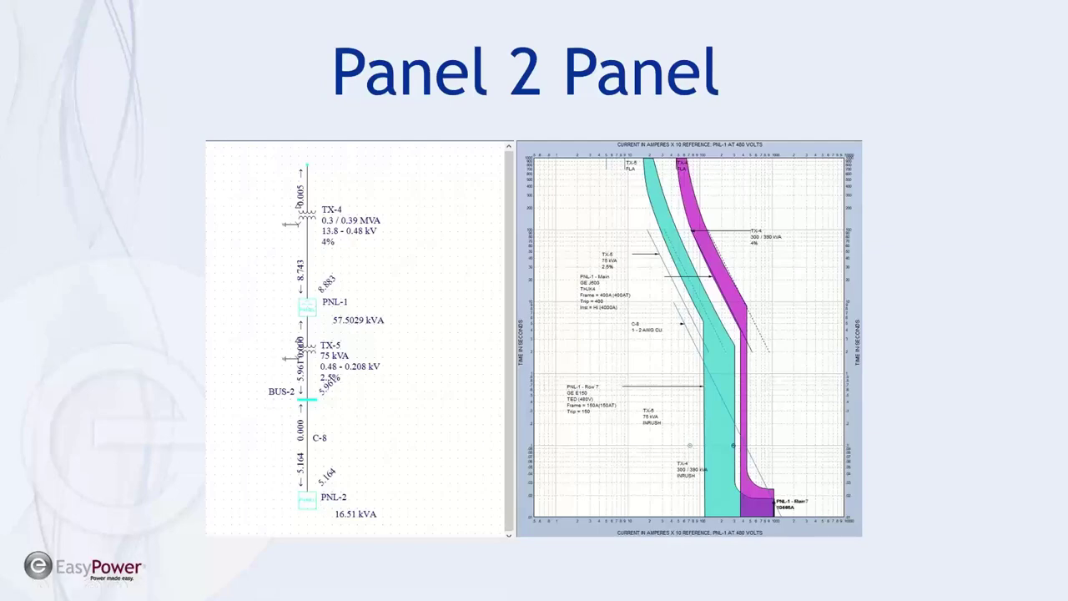
pyautogui.hotkey('alt', 'Tab')
pyautogui.hotkey('alt', 'Tab')
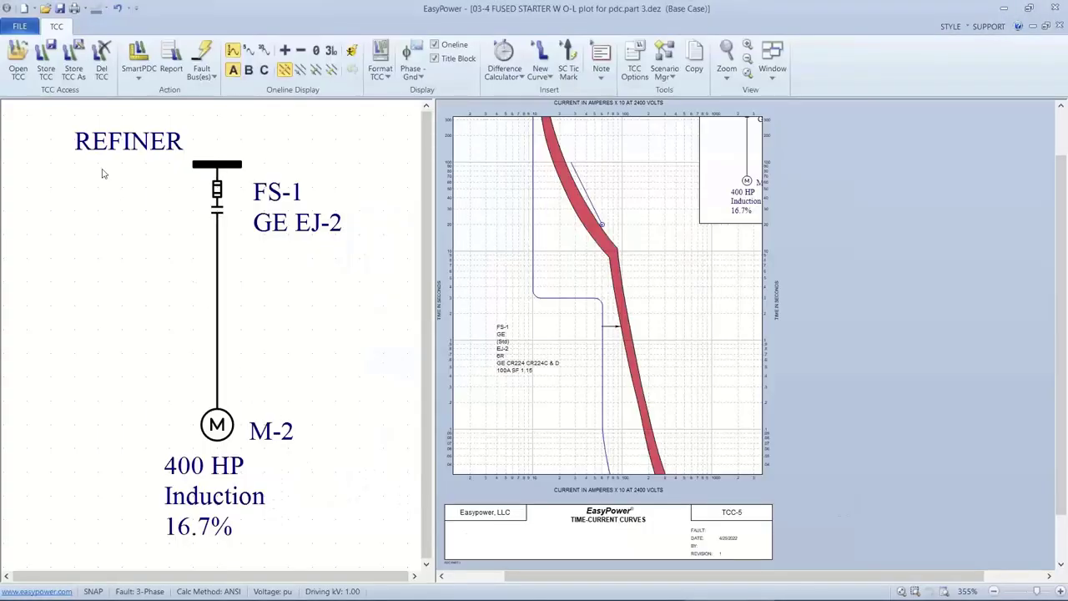
# - Close the 03-4 FUSED STARTER W O-L plot without storing the changes
pyautogui.click(19, 26)
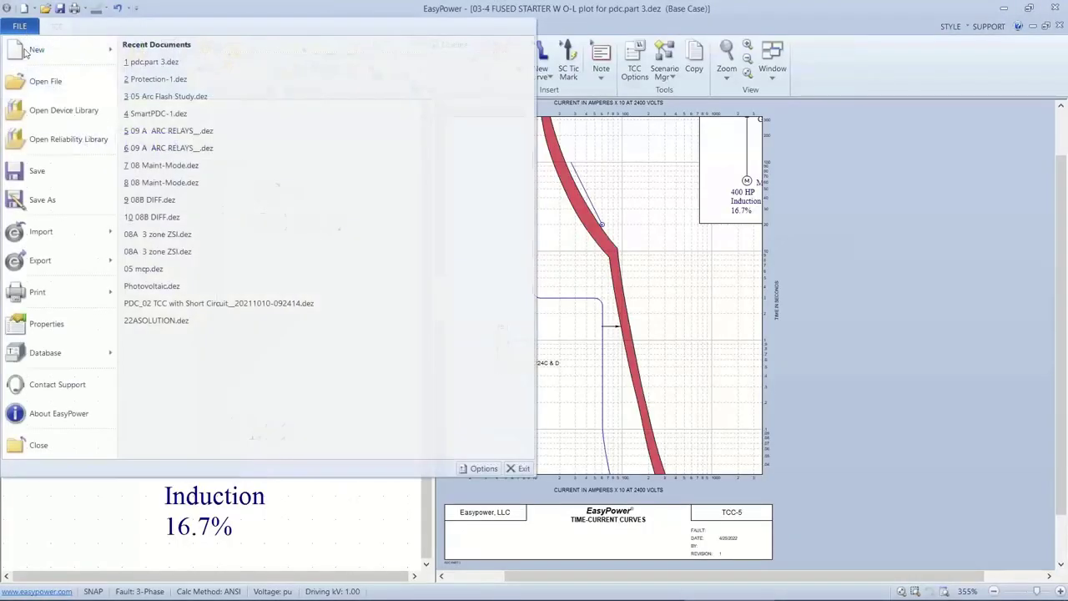
pyautogui.click(21, 440)
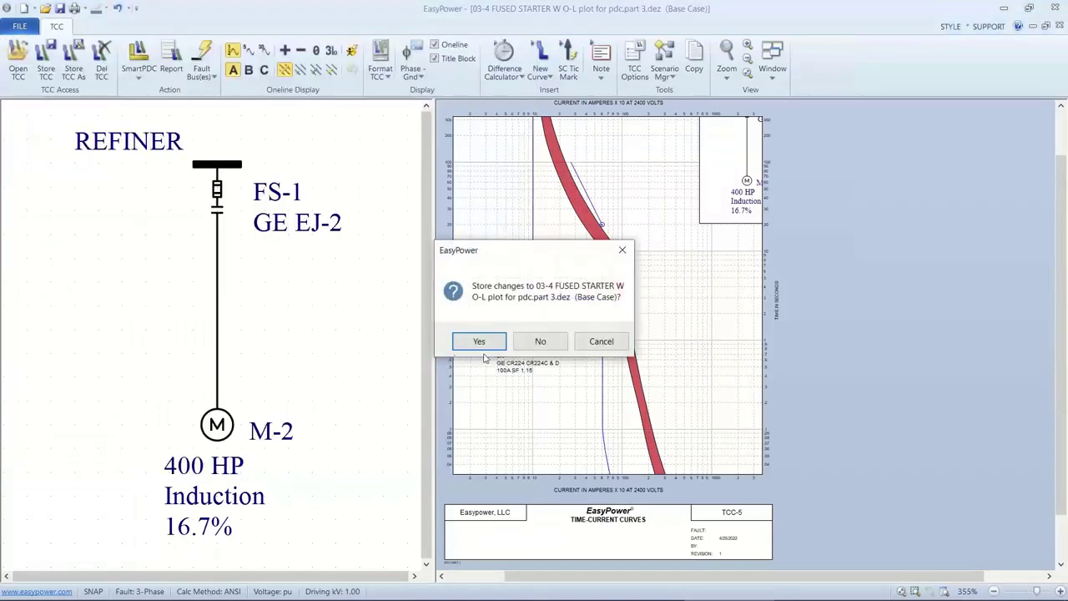
pyautogui.click(539, 342)
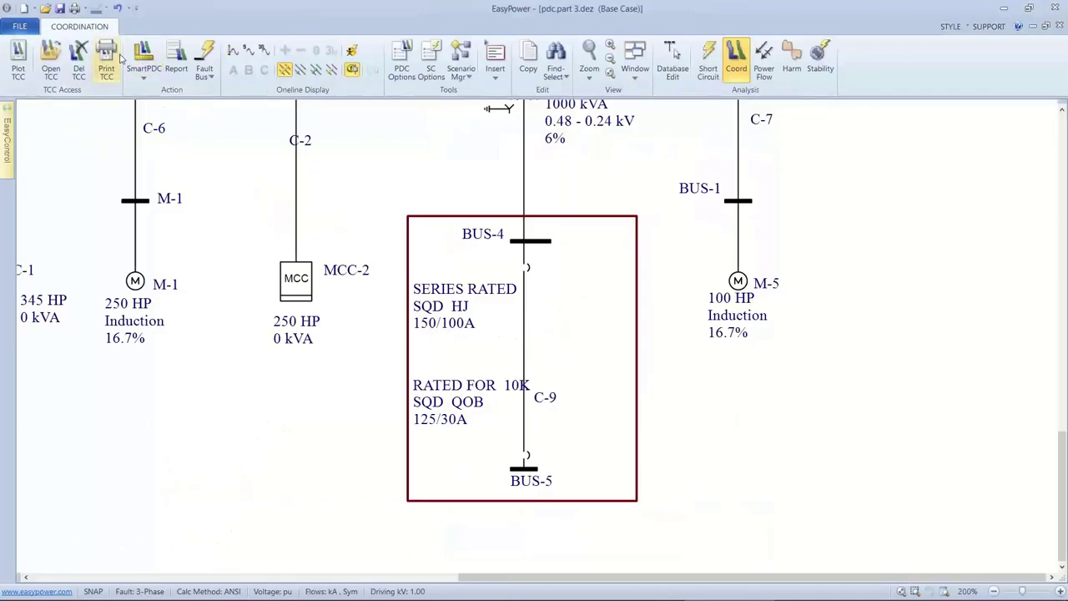
# - Open the stored 03-5 Panel 2 Panel plot using the latest settings
pyautogui.click(52, 58)
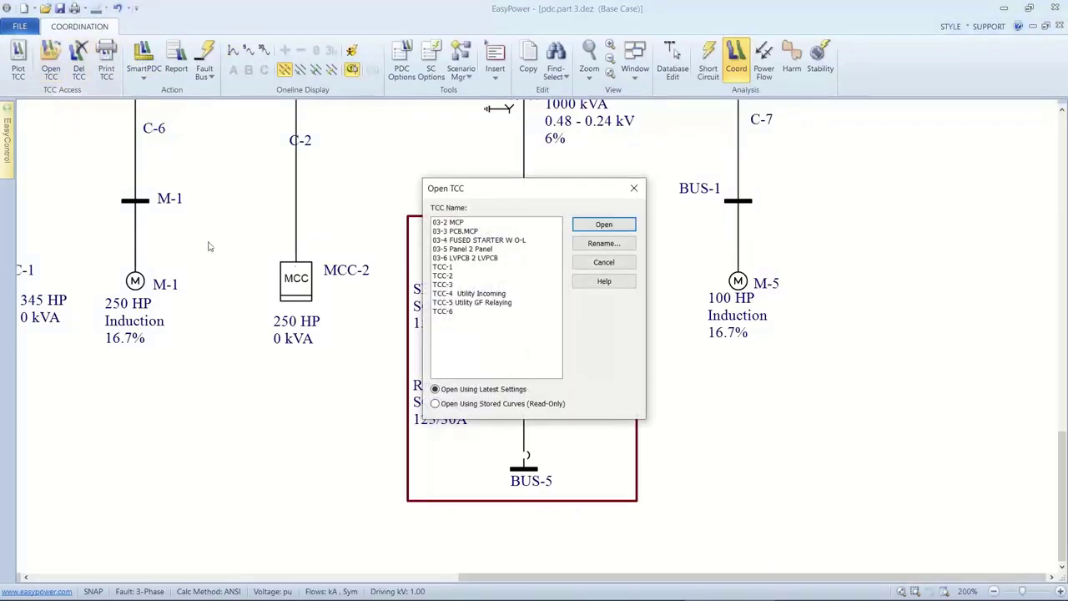
pyautogui.click(460, 249)
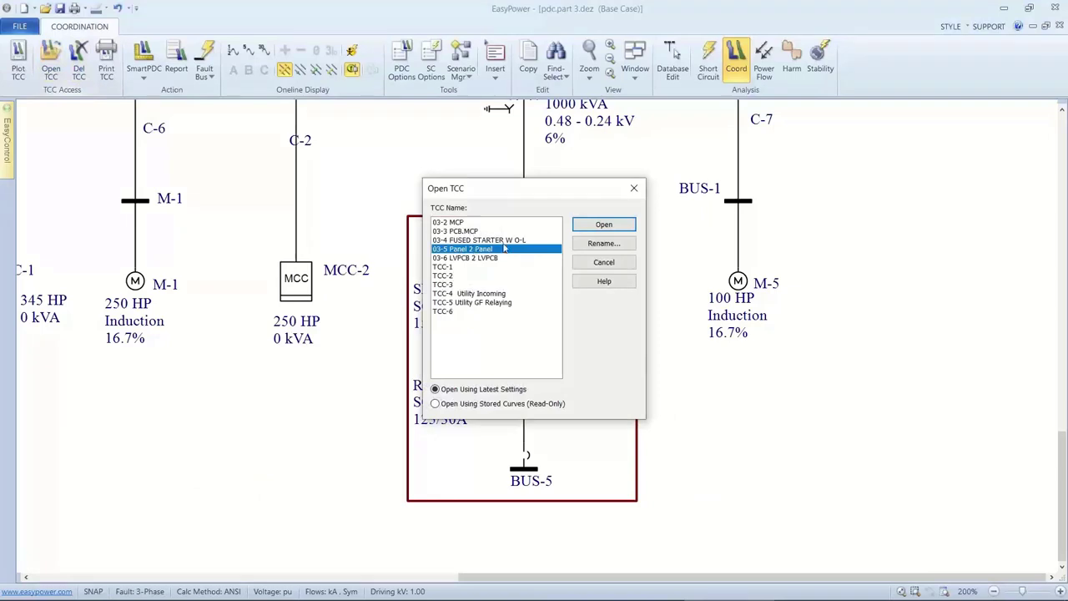
pyautogui.click(575, 226)
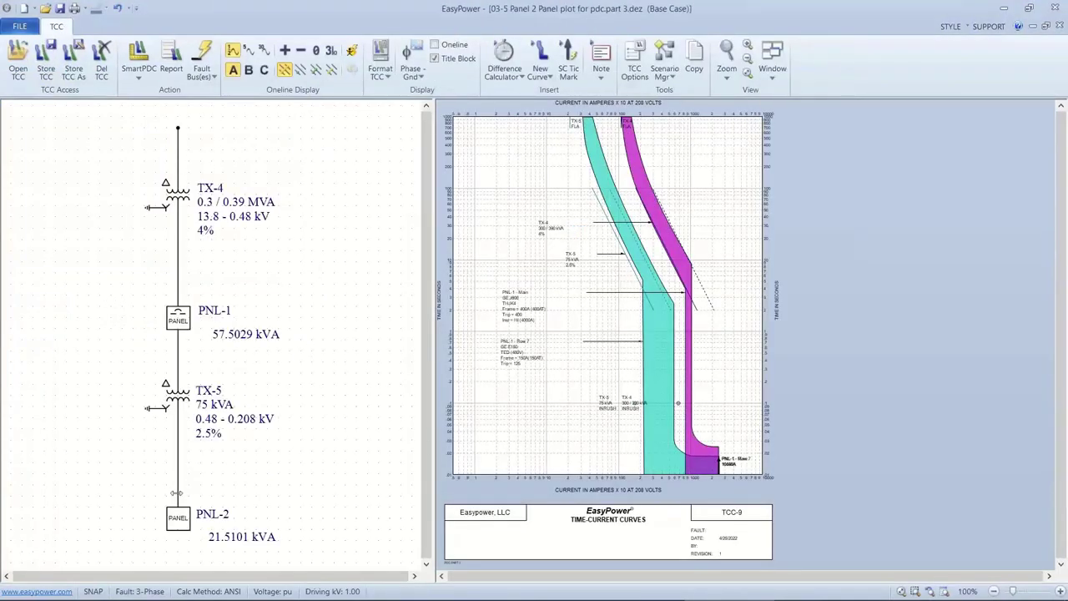
# - Run a fault on panel PNL-2 in the plot's one-line
pyautogui.click(178, 517)
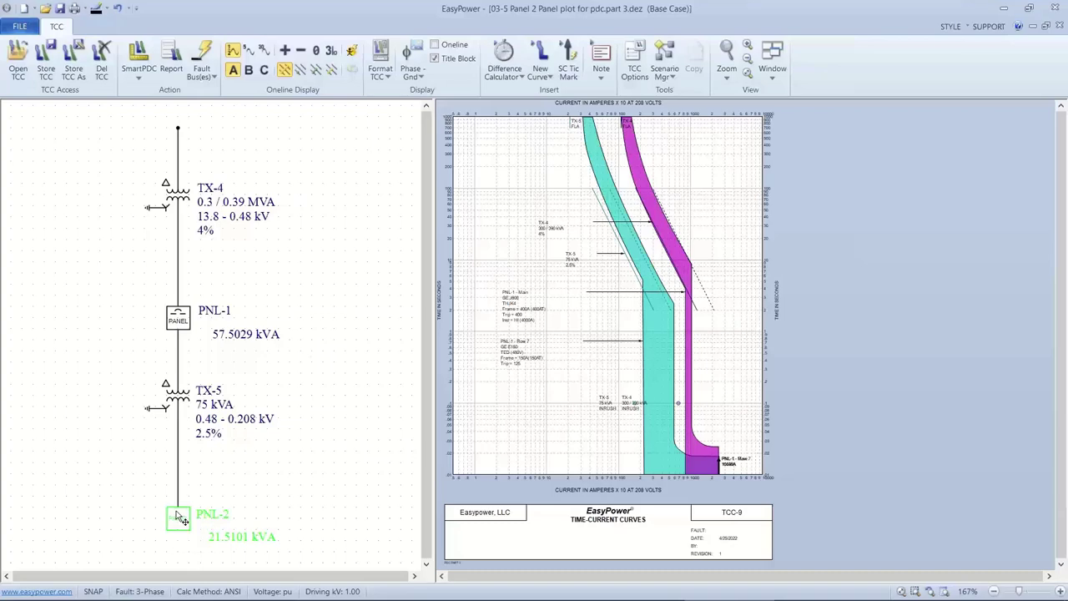
pyautogui.click(205, 68)
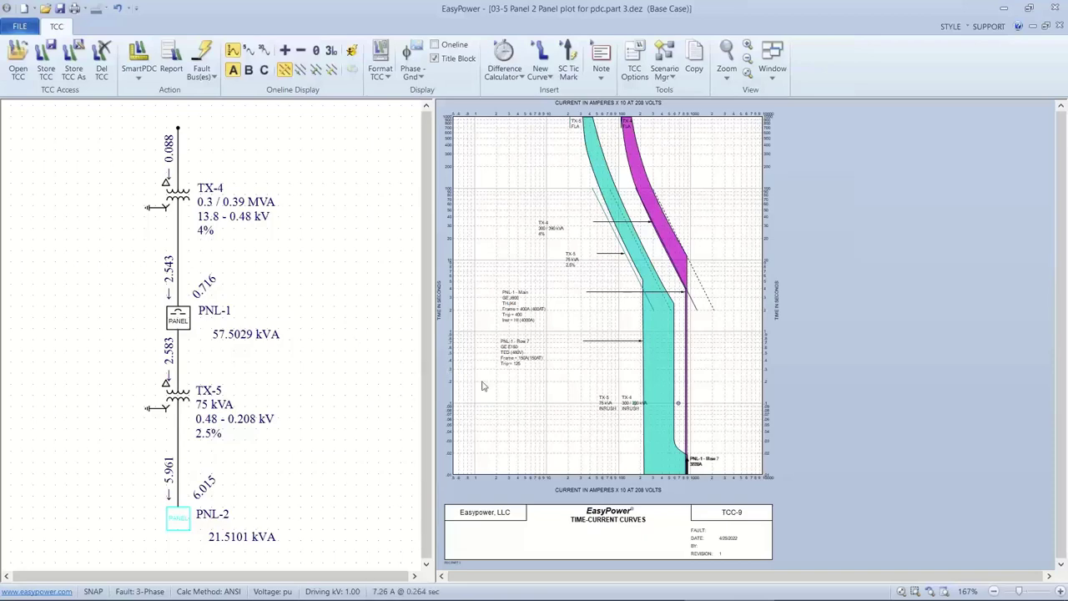
# - Move the PNL-1 Row 7 breaker label closer to its curve on the plot
pyautogui.scroll(2, 498, 375)
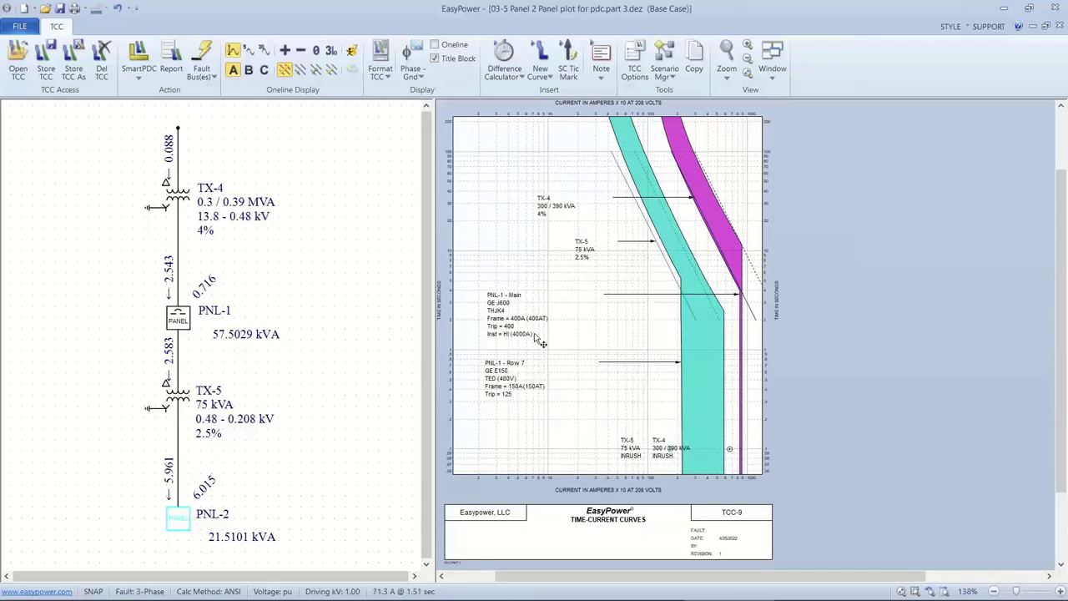
pyautogui.scroll(-1, 541, 337)
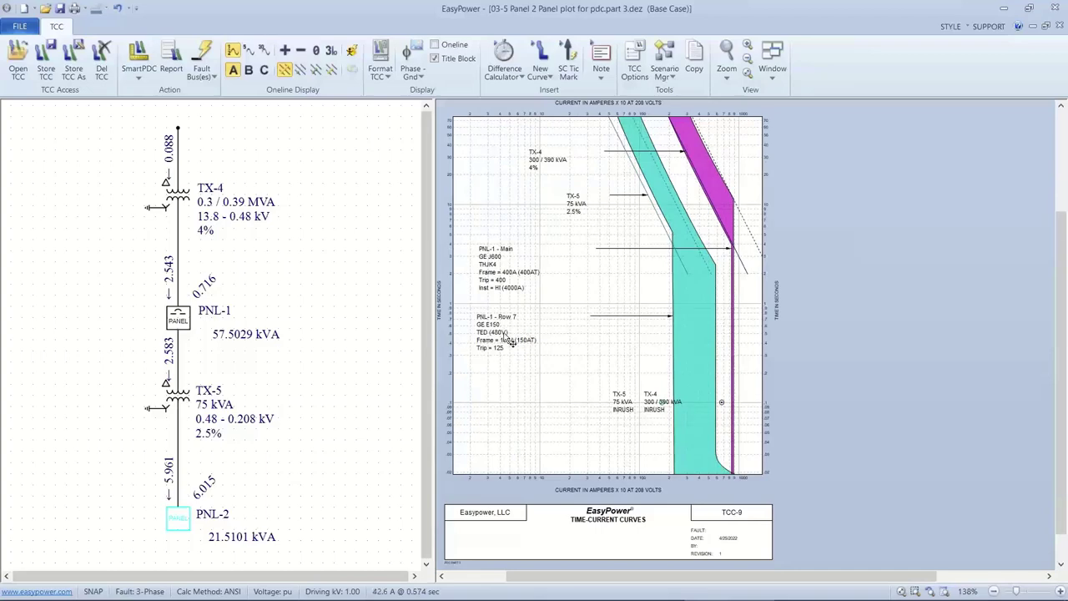
pyautogui.scroll(-1, 511, 342)
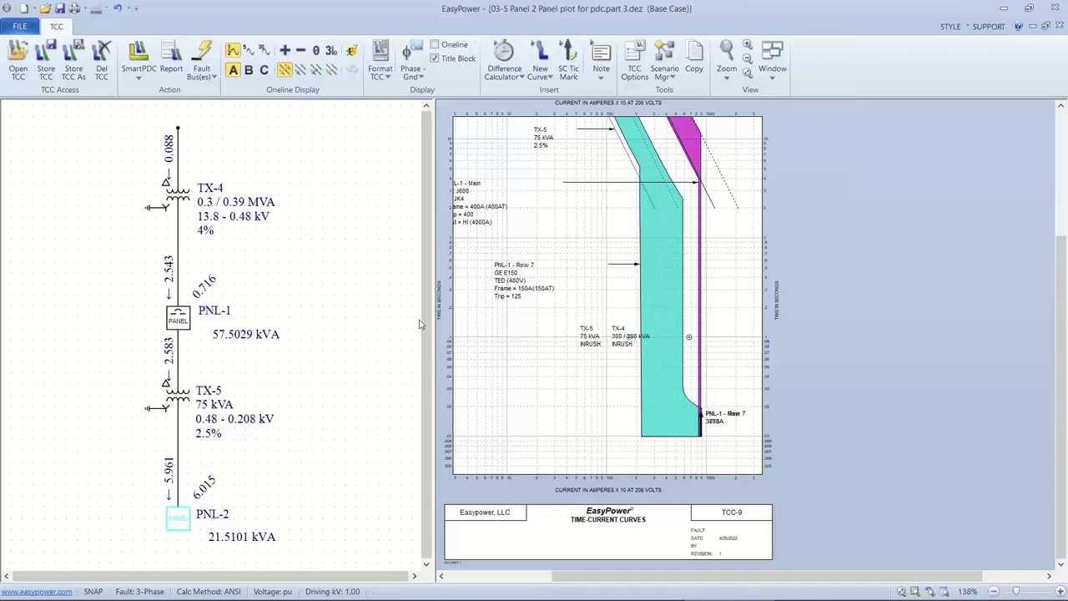
# - Examine the lower ends of the PNL-1 Main and Row 7 curves, and shift the Row 7 label further toward its curve
pyautogui.moveTo(489, 308); pyautogui.dragTo(507, 327)
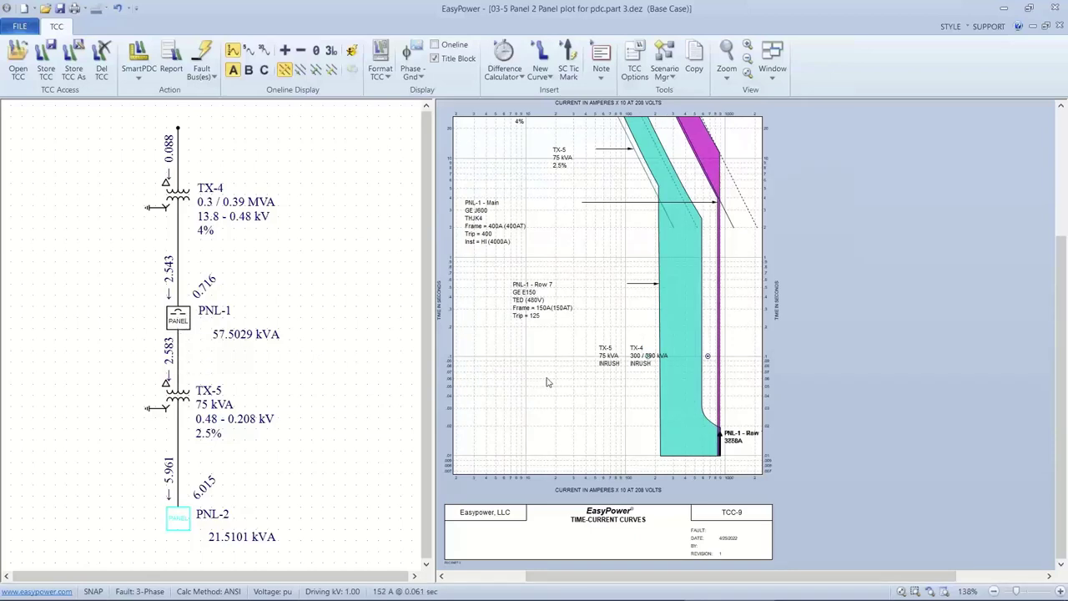
pyautogui.moveTo(547, 382); pyautogui.dragTo(500, 369)
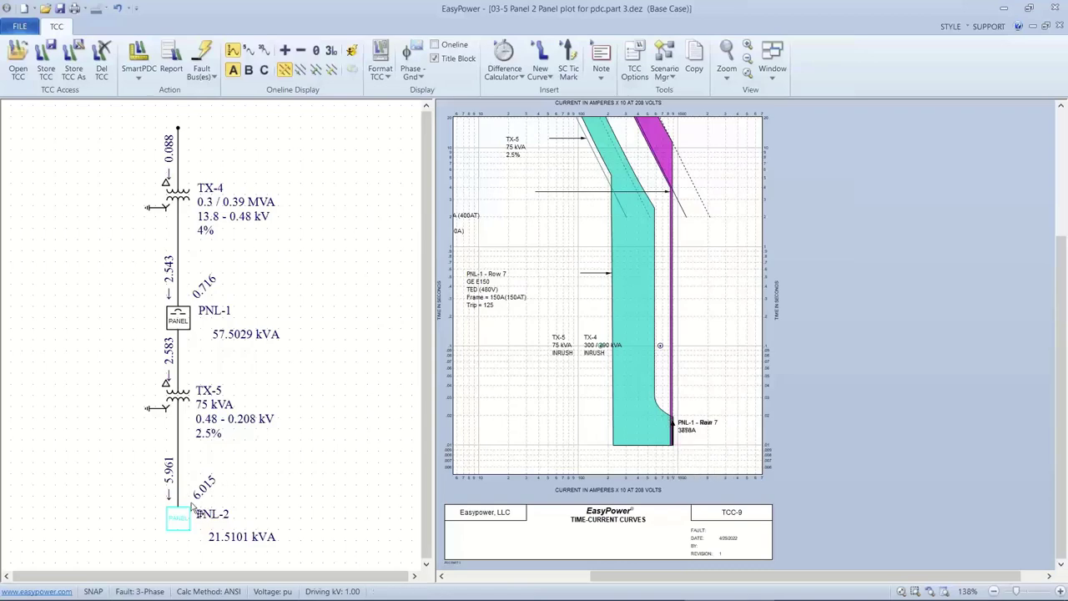
pyautogui.scroll(3, 588, 421)
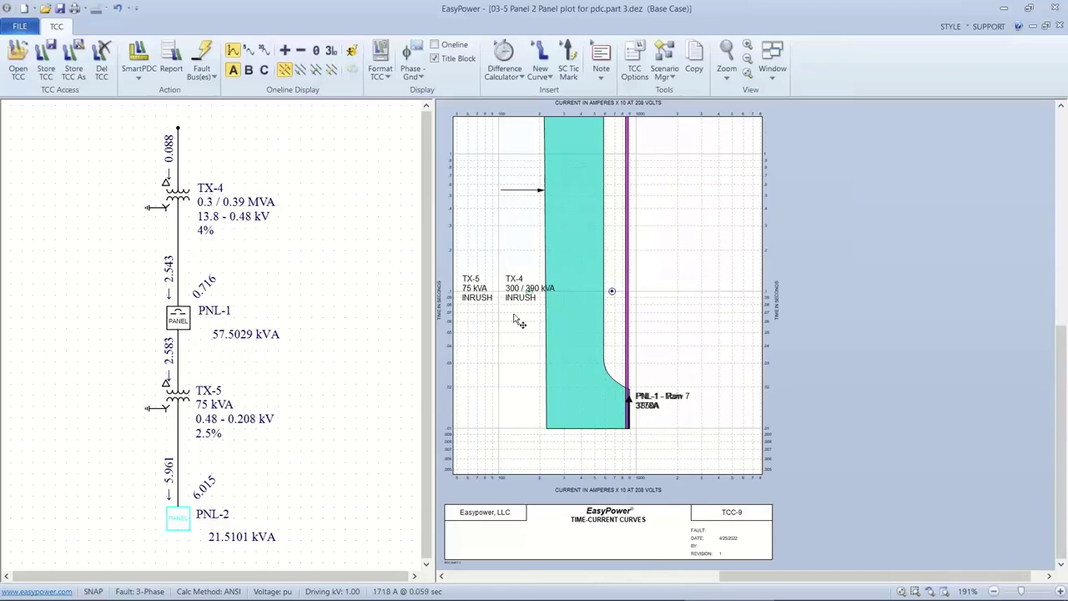
pyautogui.moveTo(504, 300); pyautogui.dragTo(582, 322)
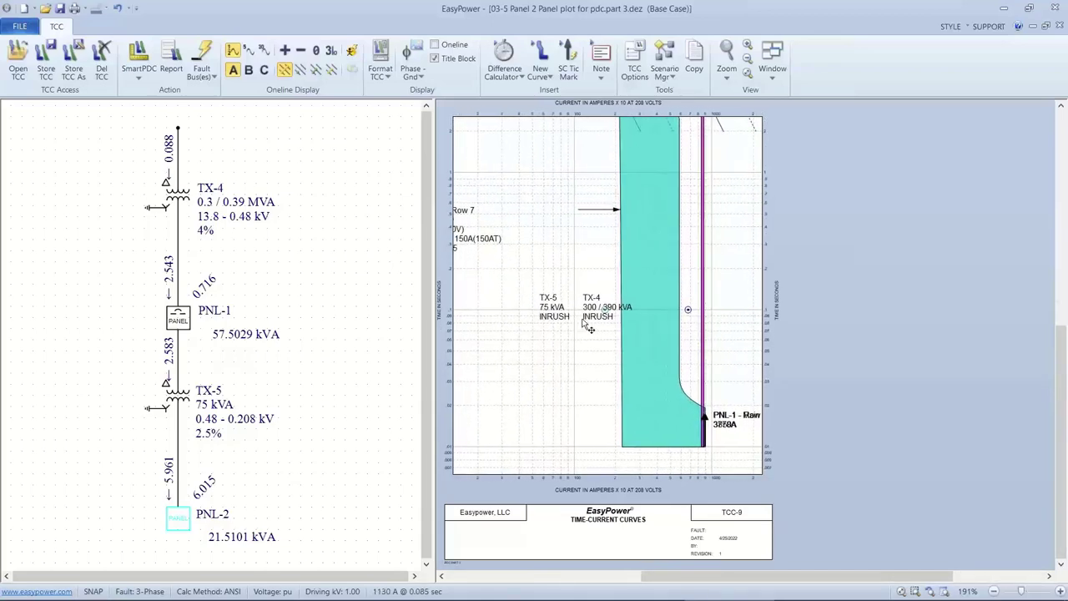
pyautogui.scroll(-3, 583, 323)
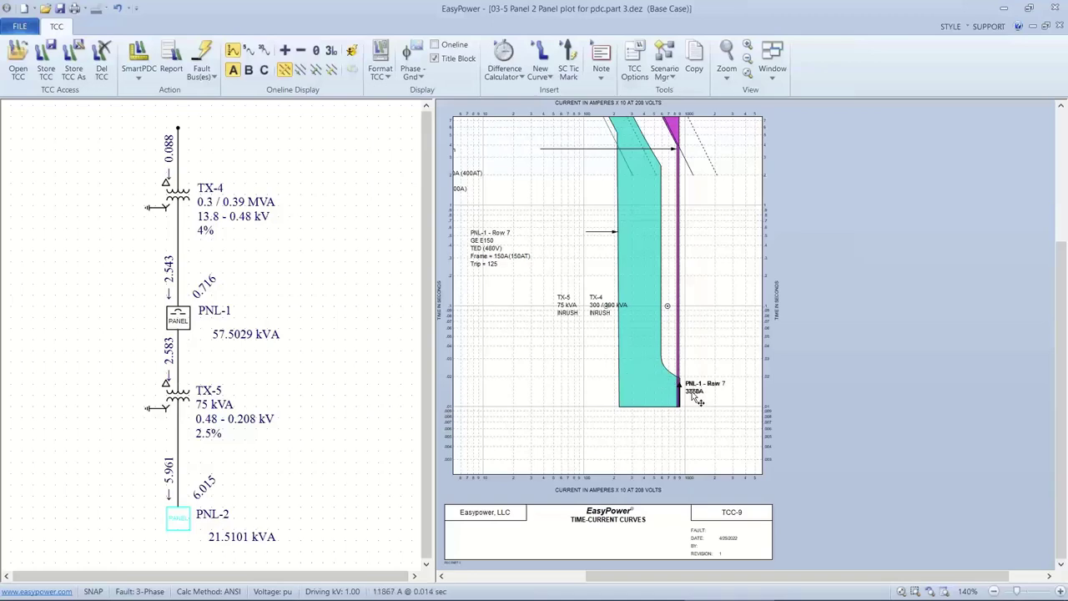
pyautogui.scroll(3, 696, 400)
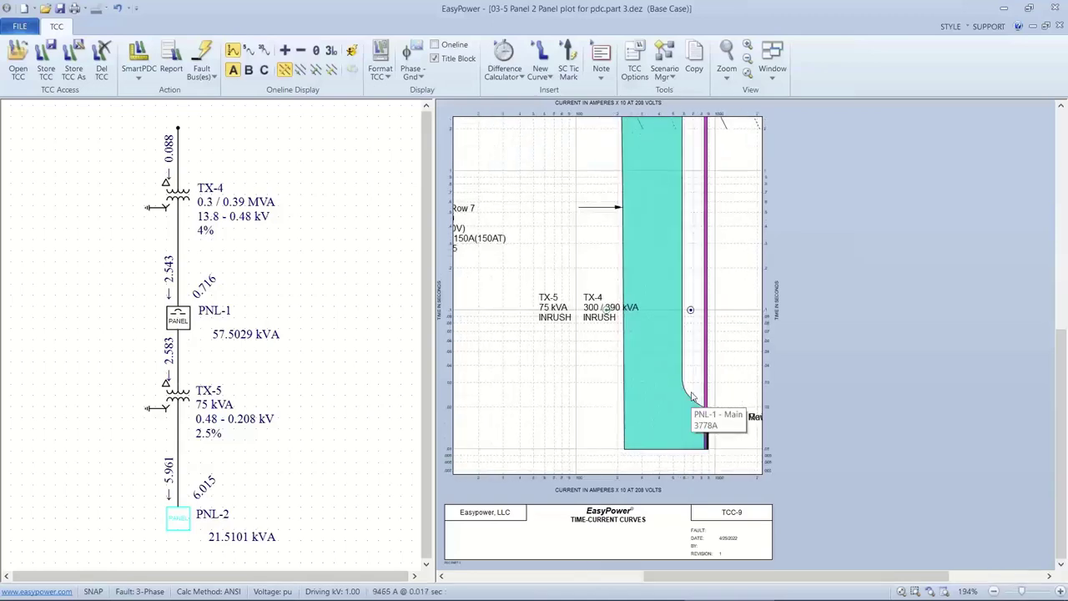
pyautogui.scroll(-1, 693, 397)
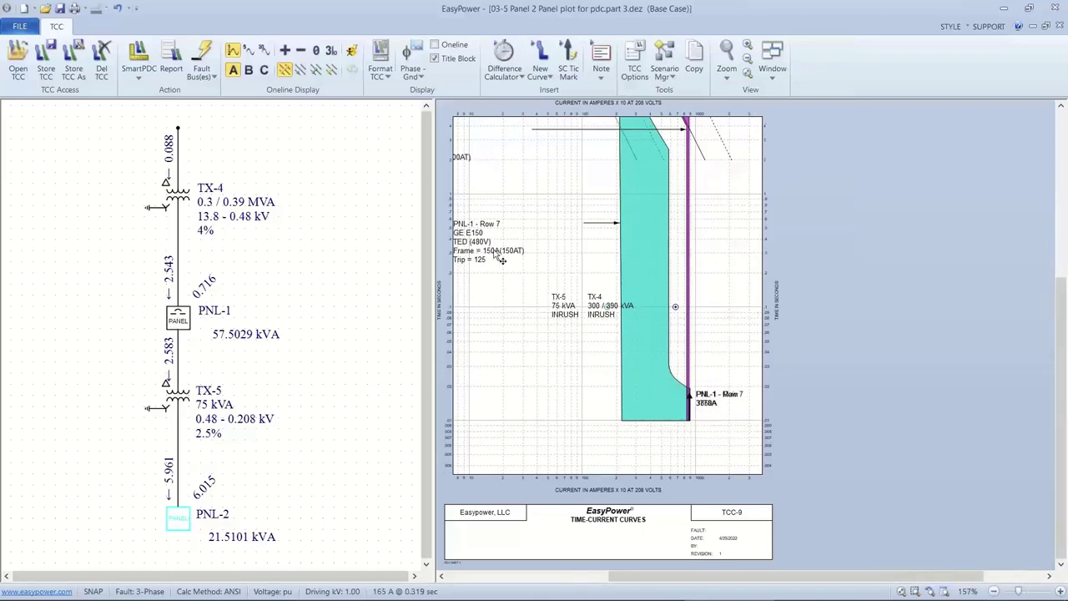
pyautogui.moveTo(516, 264); pyautogui.dragTo(544, 277)
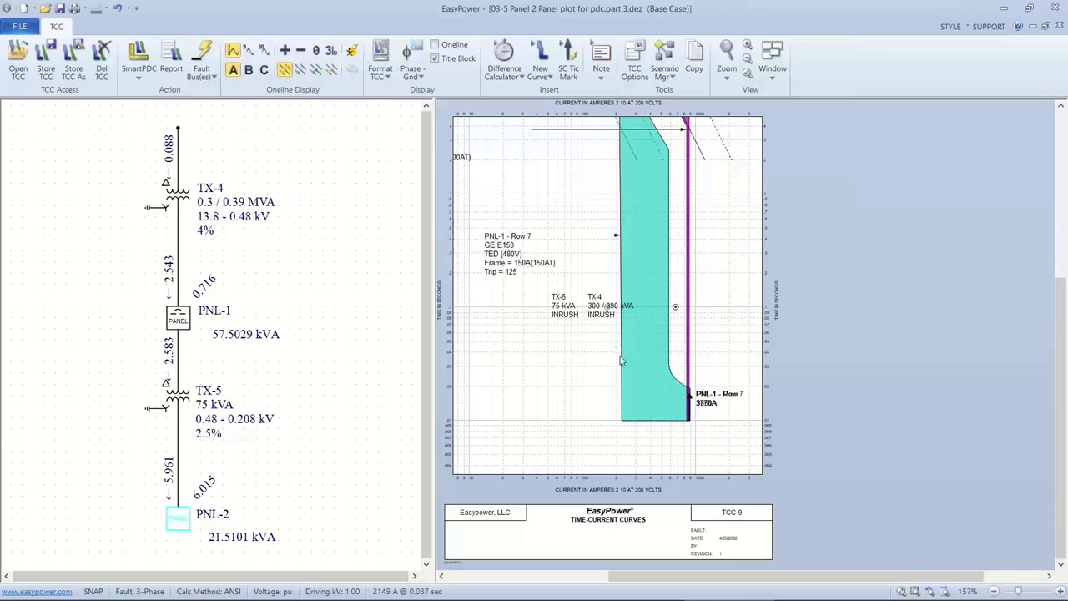
# - Compare the upper sections of the PNL-1 Main and Row 7 curves with the TX-4 and TX-5 transformer curves
pyautogui.scroll(3, 657, 367)
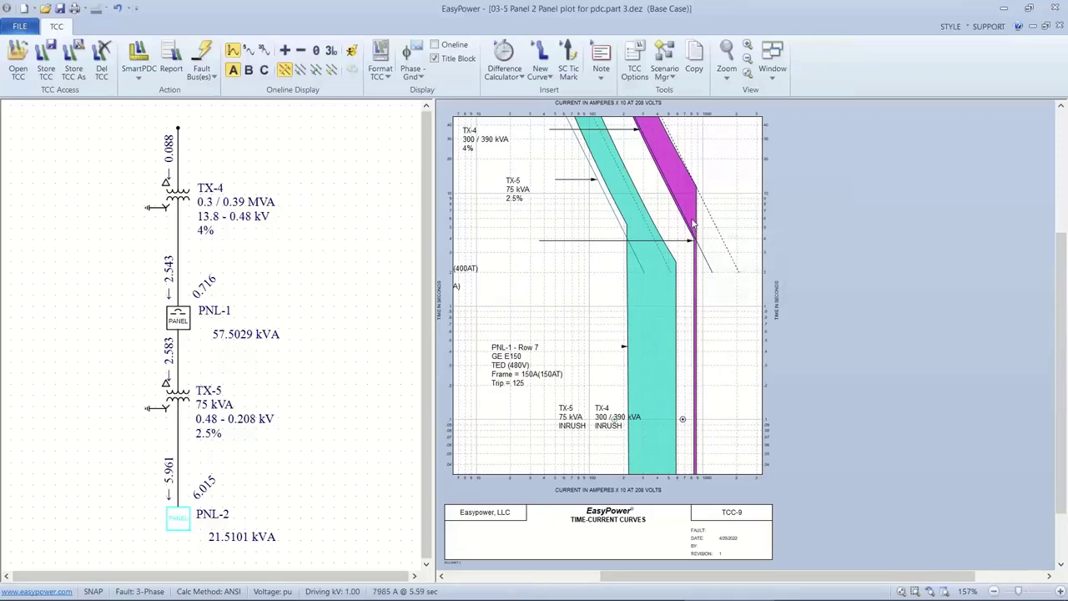
pyautogui.scroll(1, 694, 225)
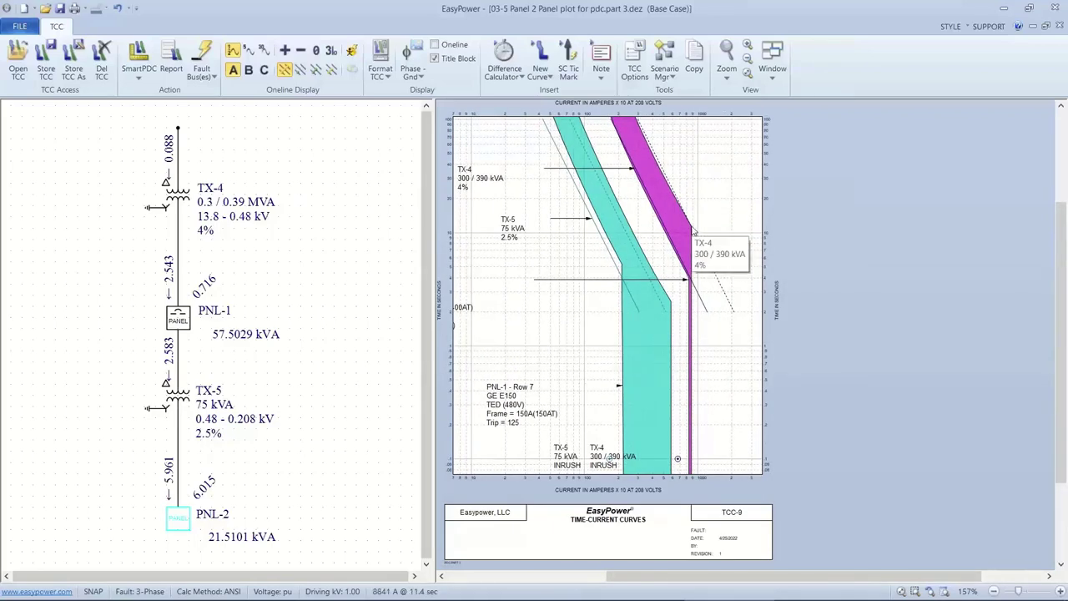
pyautogui.scroll(-2, 668, 225)
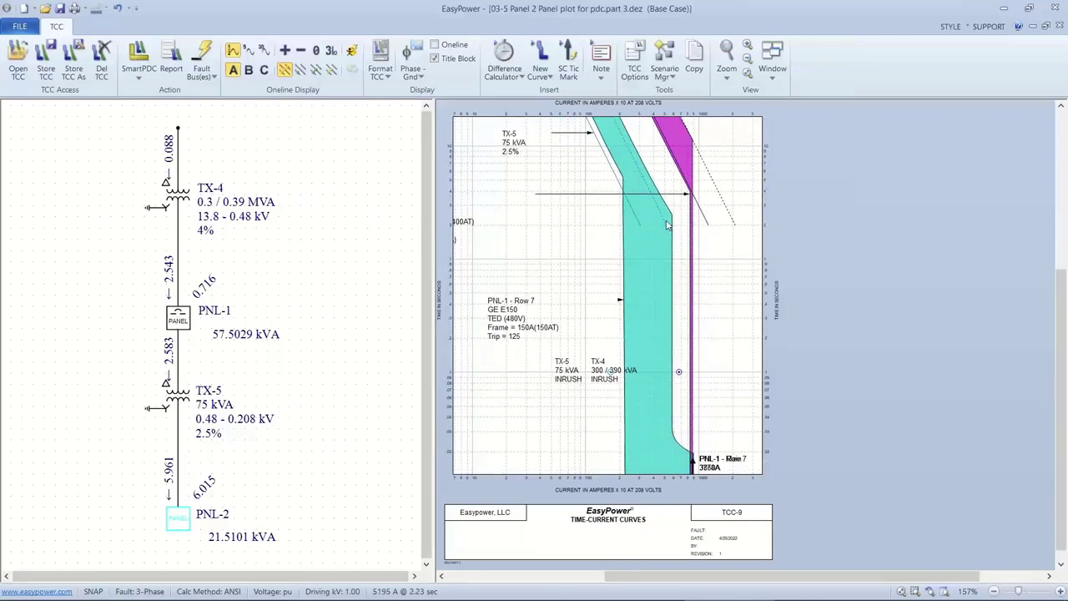
pyautogui.scroll(-1, 668, 225)
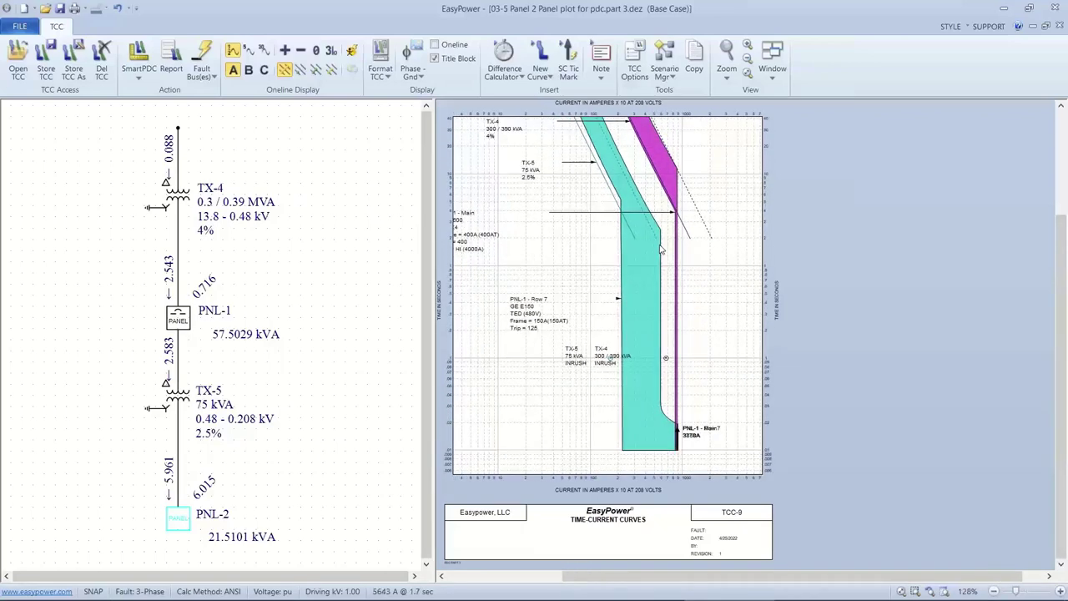
# - Close the 03-5 Panel 2 Panel plot without storing its changes
pyautogui.click(19, 26)
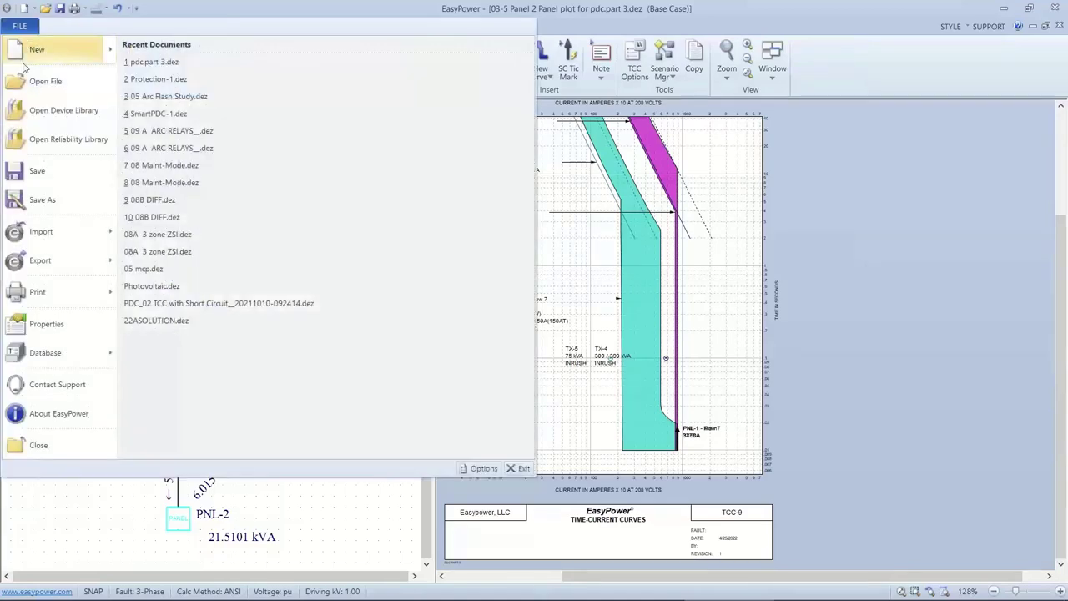
pyautogui.click(12, 443)
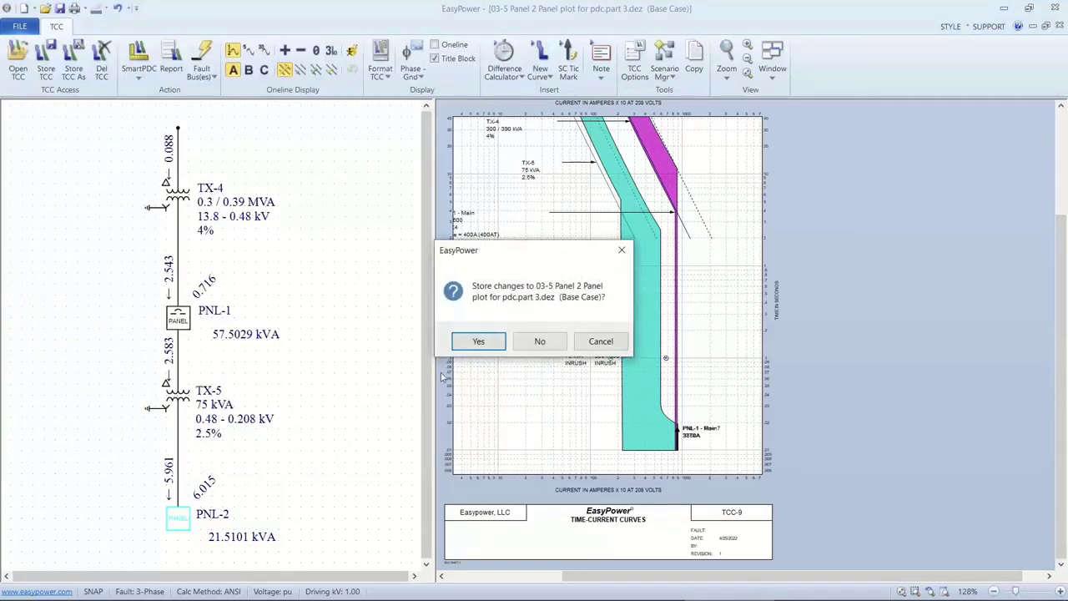
pyautogui.click(539, 341)
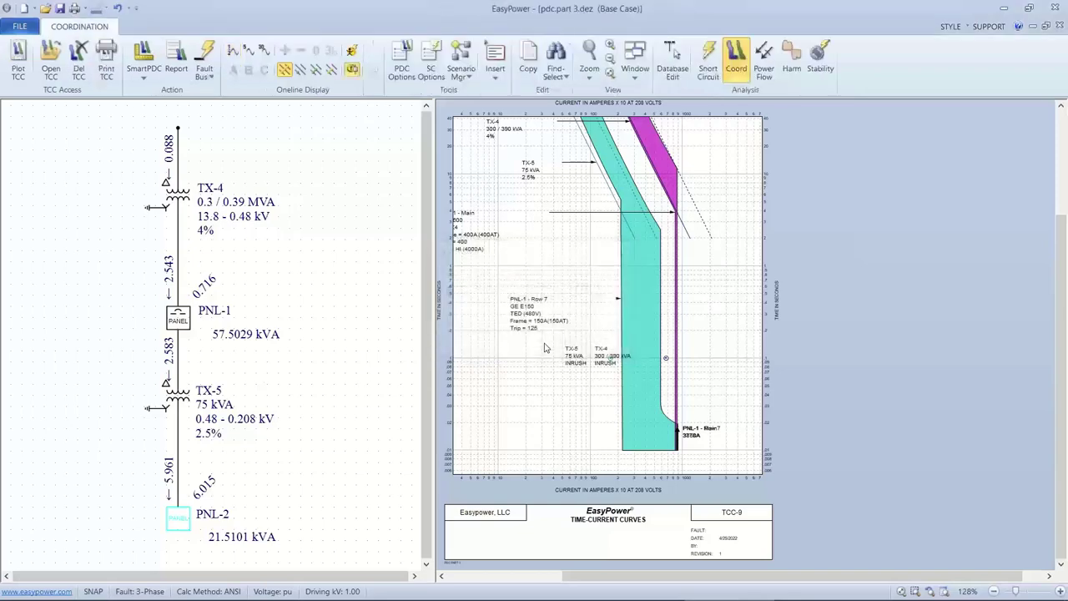
# - Turn on the momentary fault-current display and run a fault on panel PNL-2 in the main one-line
pyautogui.scroll(-3, 407, 339)
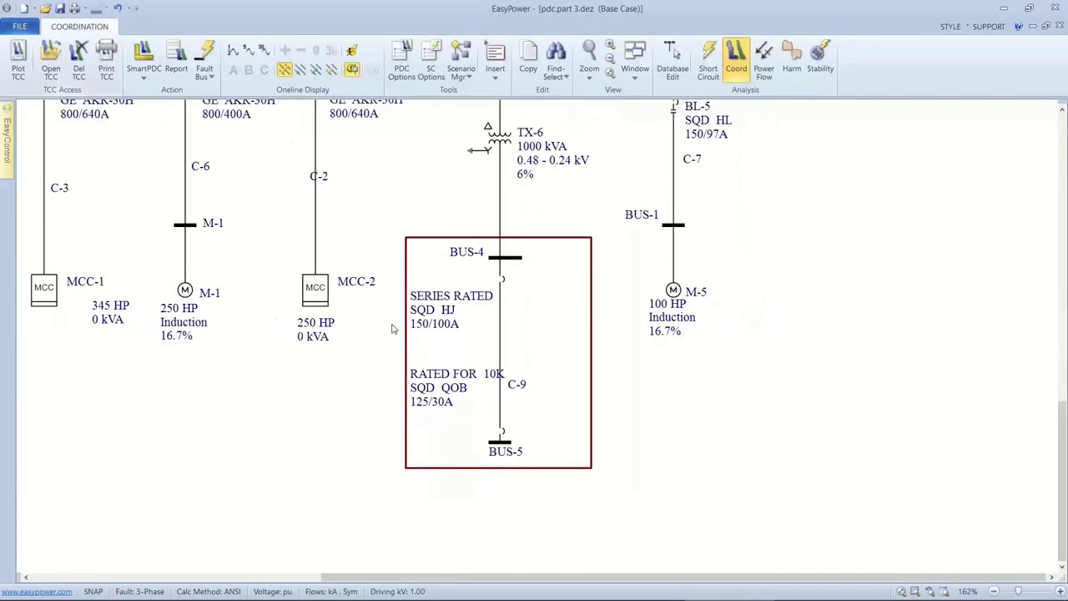
pyautogui.scroll(-3, 356, 315)
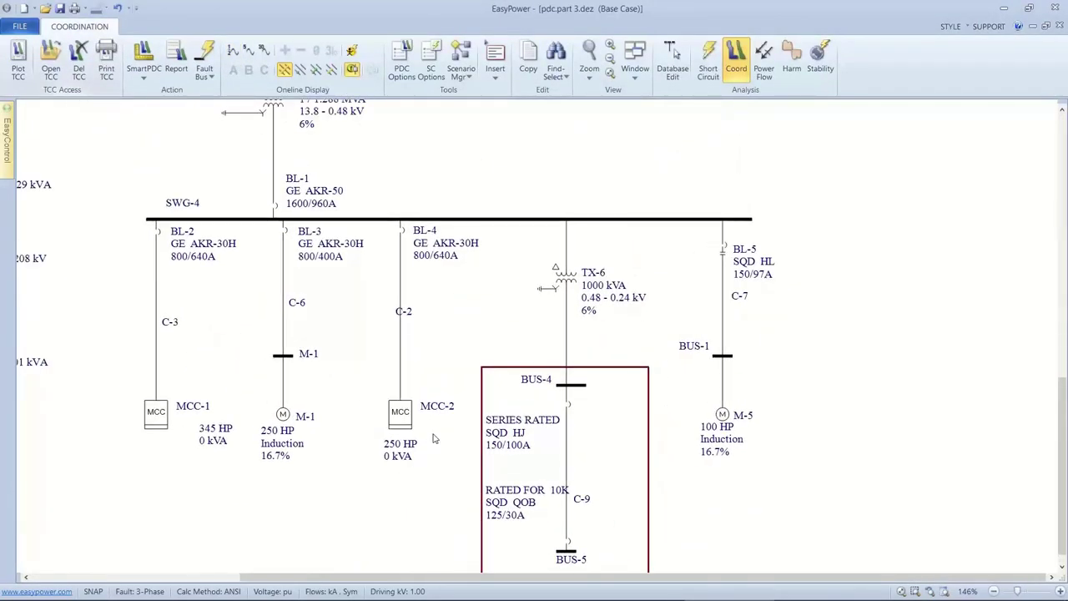
pyautogui.moveTo(328, 384); pyautogui.dragTo(498, 400)
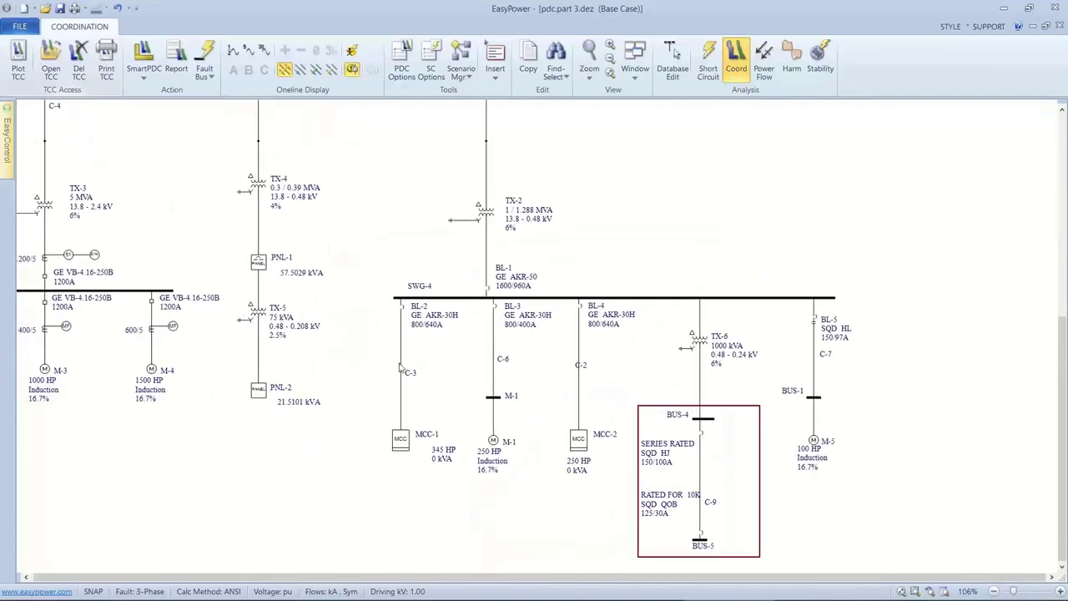
pyautogui.moveTo(381, 362); pyautogui.dragTo(525, 329)
pyautogui.scroll(3, 526, 337)
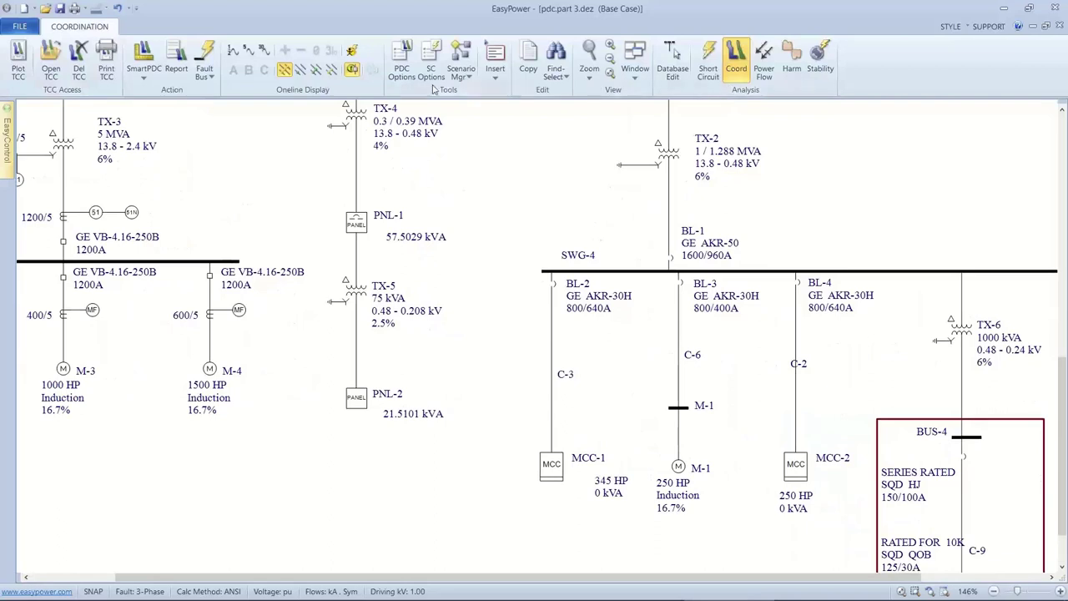
pyautogui.click(234, 50)
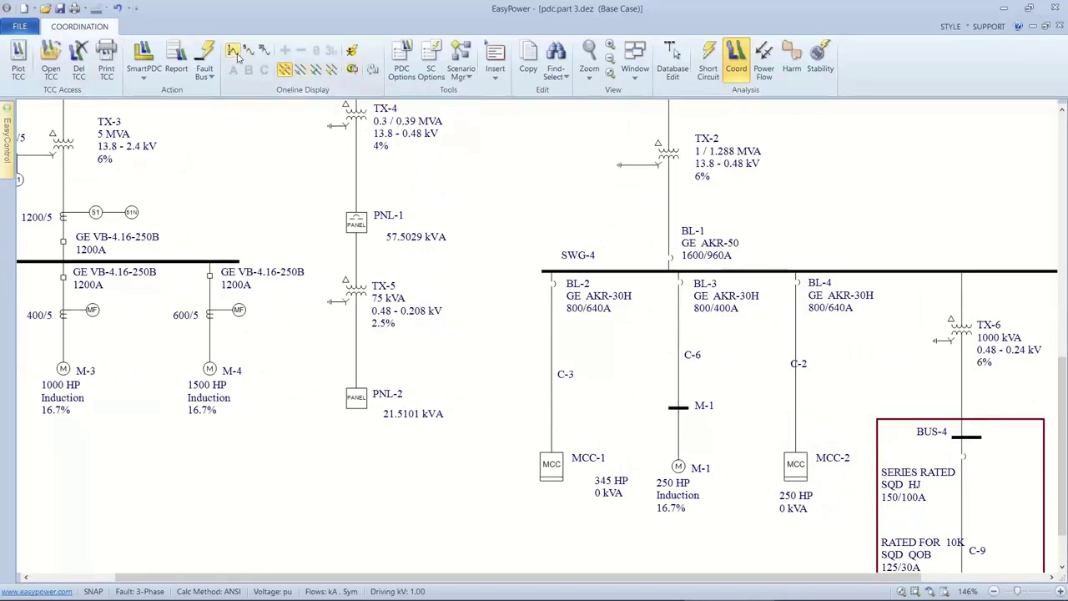
pyautogui.click(355, 397)
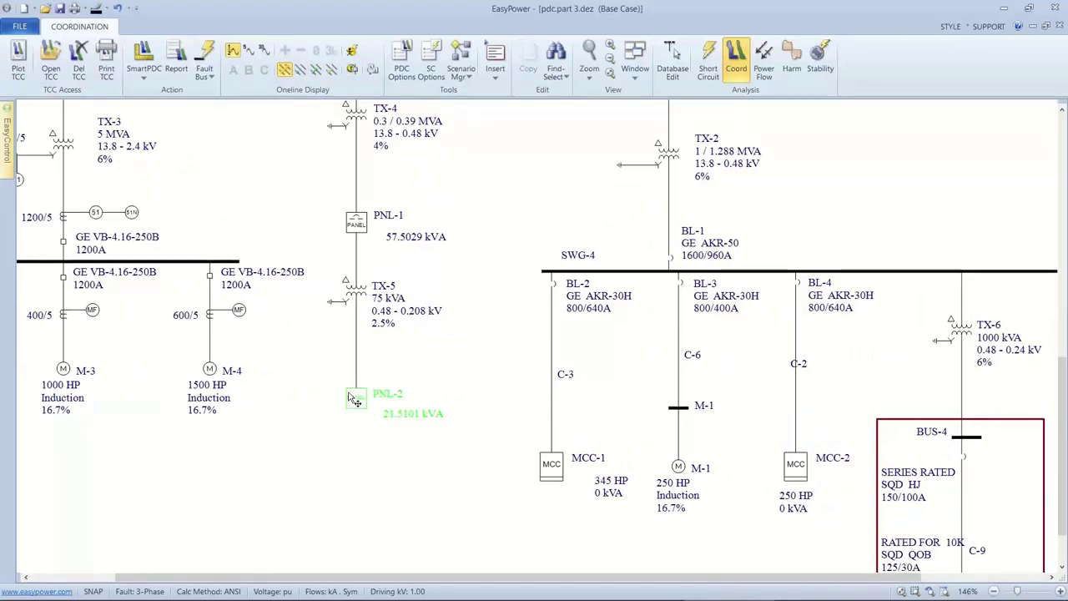
pyautogui.click(201, 60)
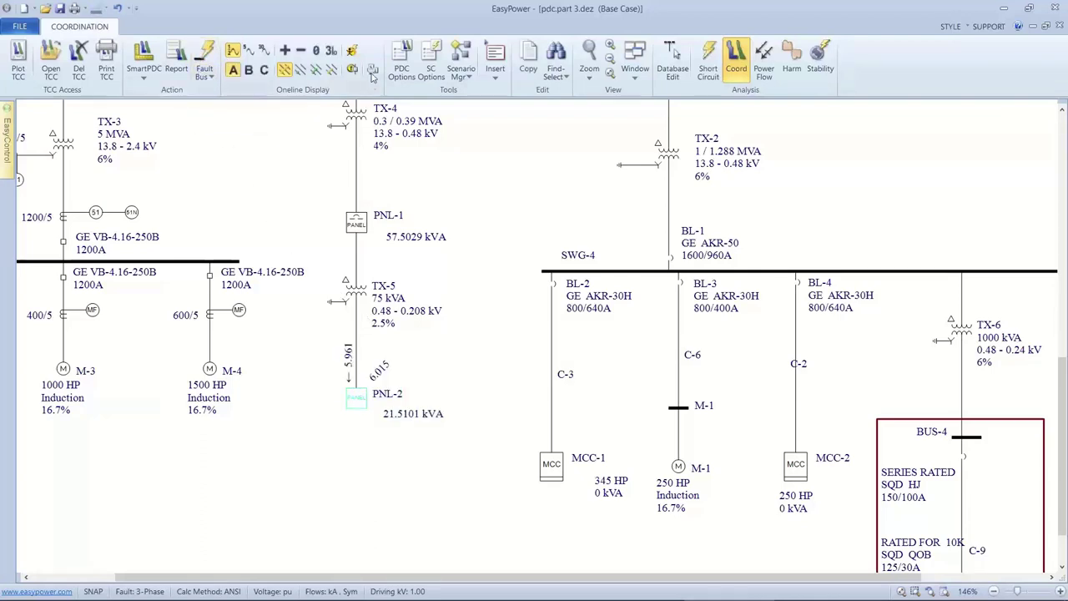
# - Turn on the sequence-of-events display and enable Create Sequence of Events Report in the coordination options
pyautogui.click(372, 74)
pyautogui.click(403, 51)
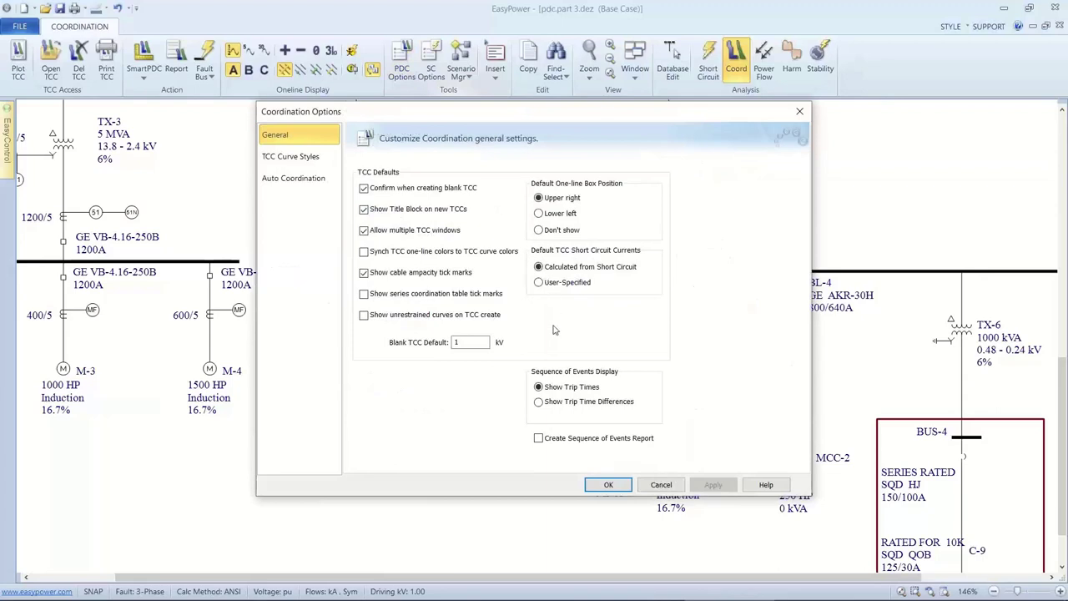
pyautogui.click(539, 438)
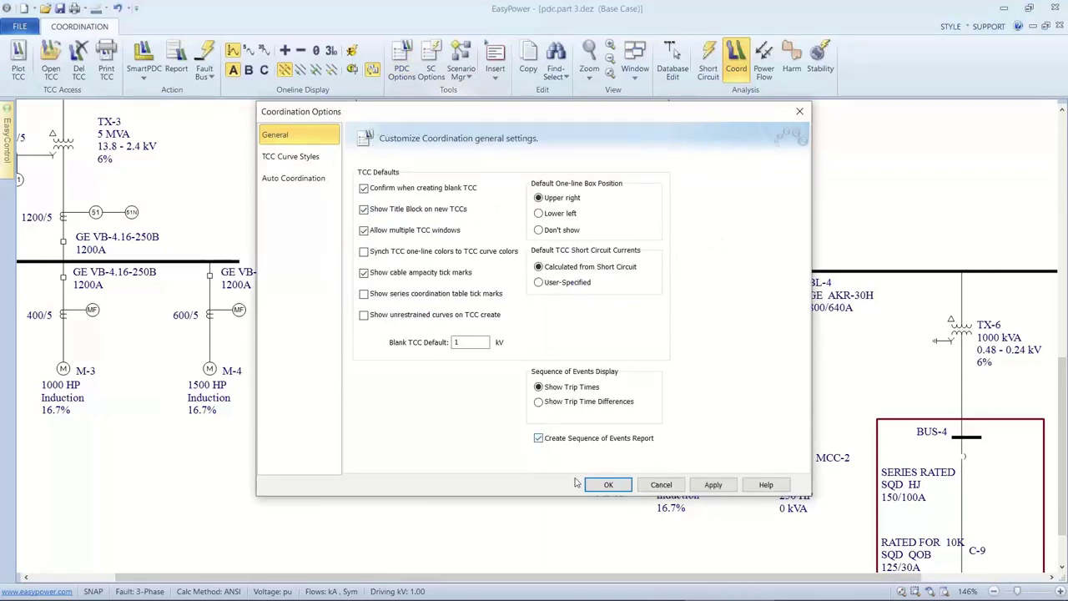
pyautogui.click(598, 484)
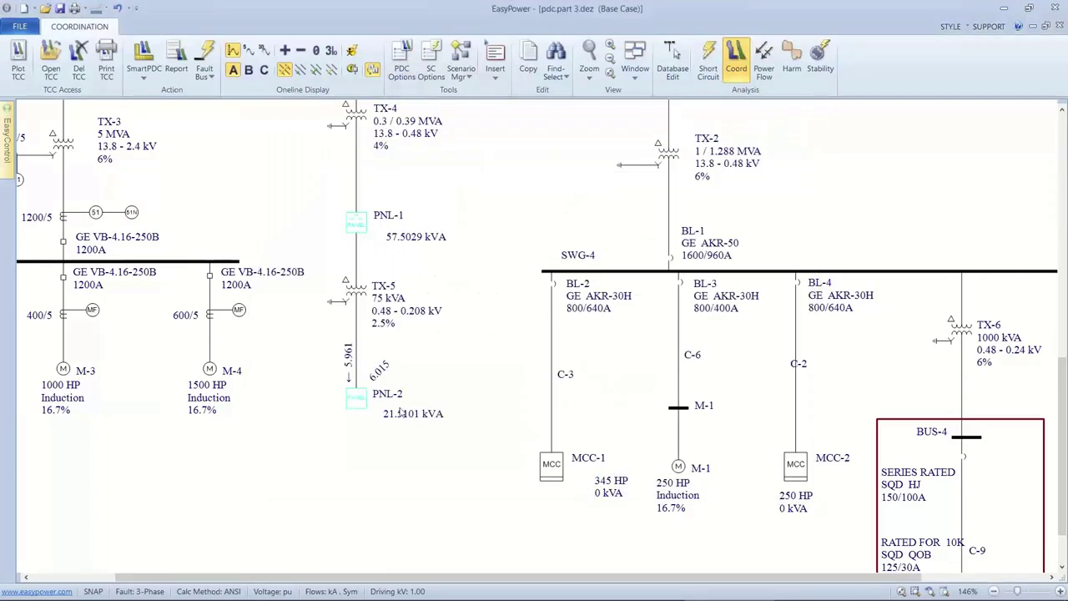
# - Fault PNL-2 again and review the device trip times and coordination comments in its Sequence of Events Report
pyautogui.click(365, 400)
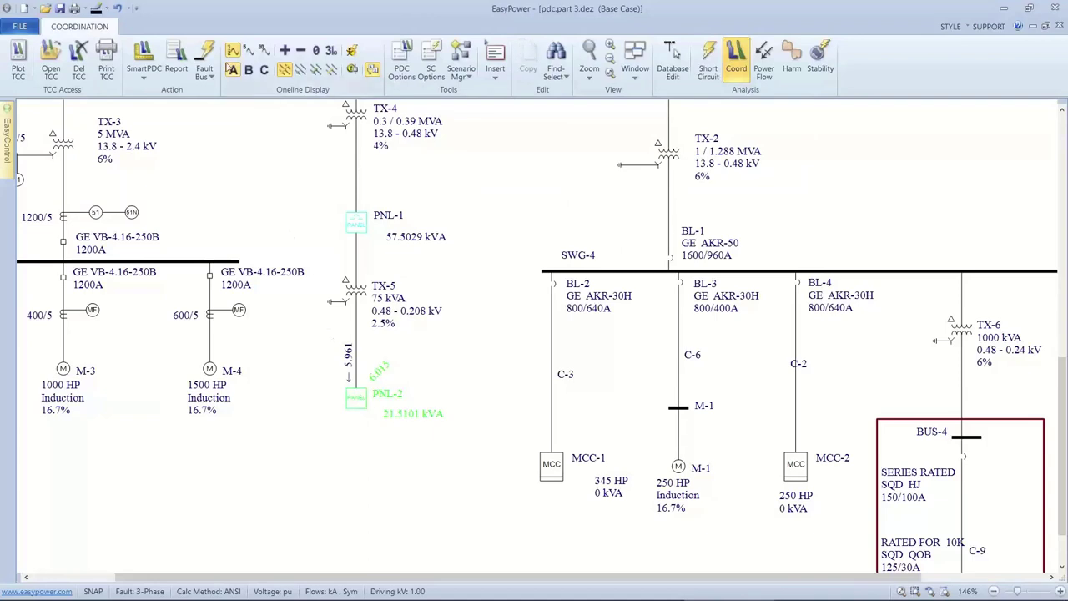
pyautogui.click(639, 109)
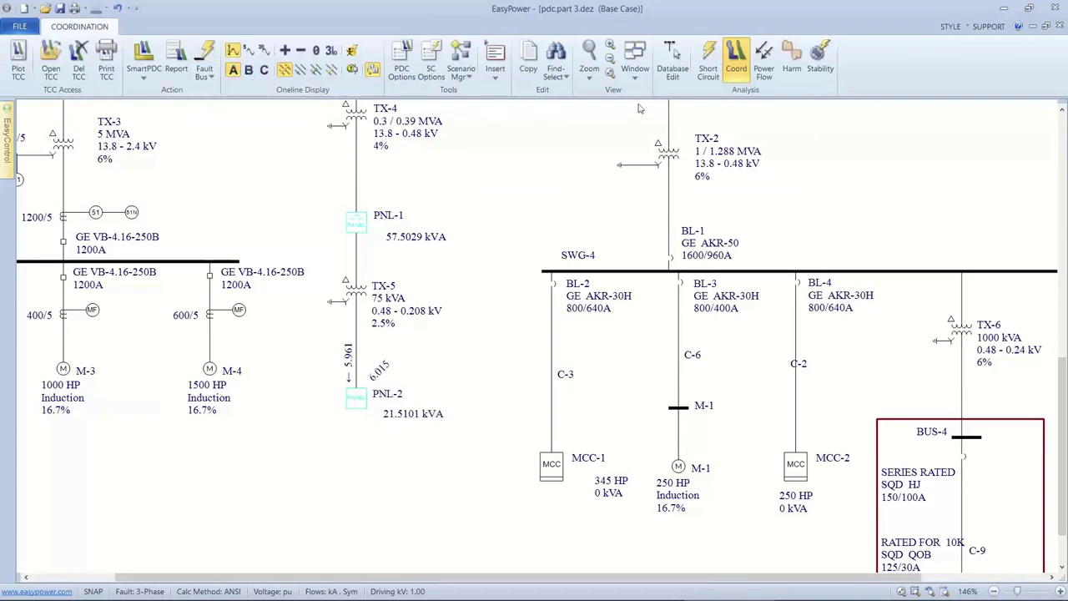
pyautogui.click(635, 60)
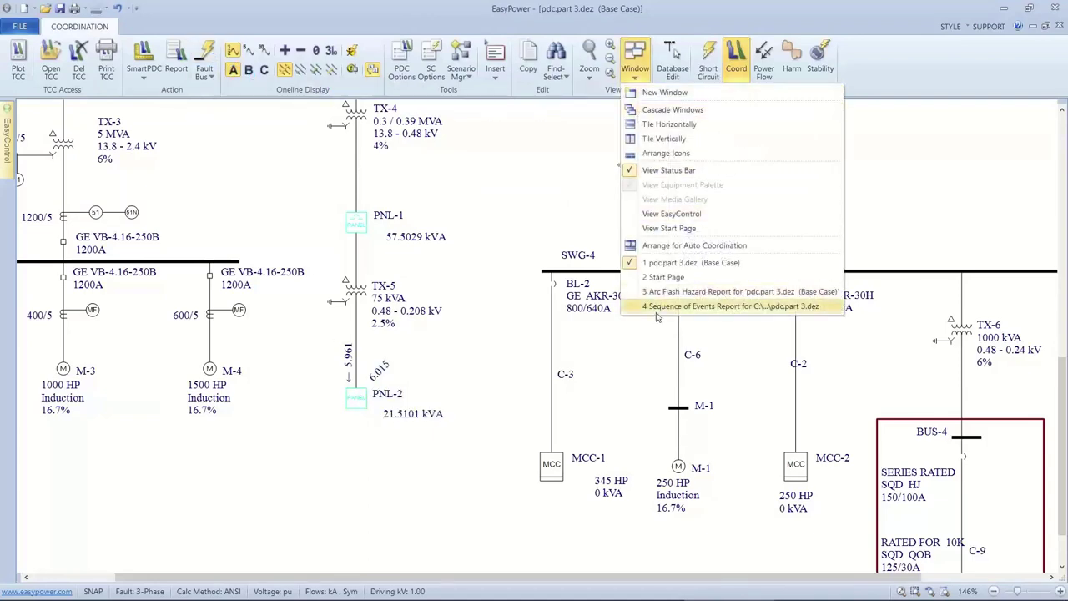
pyautogui.click(657, 306)
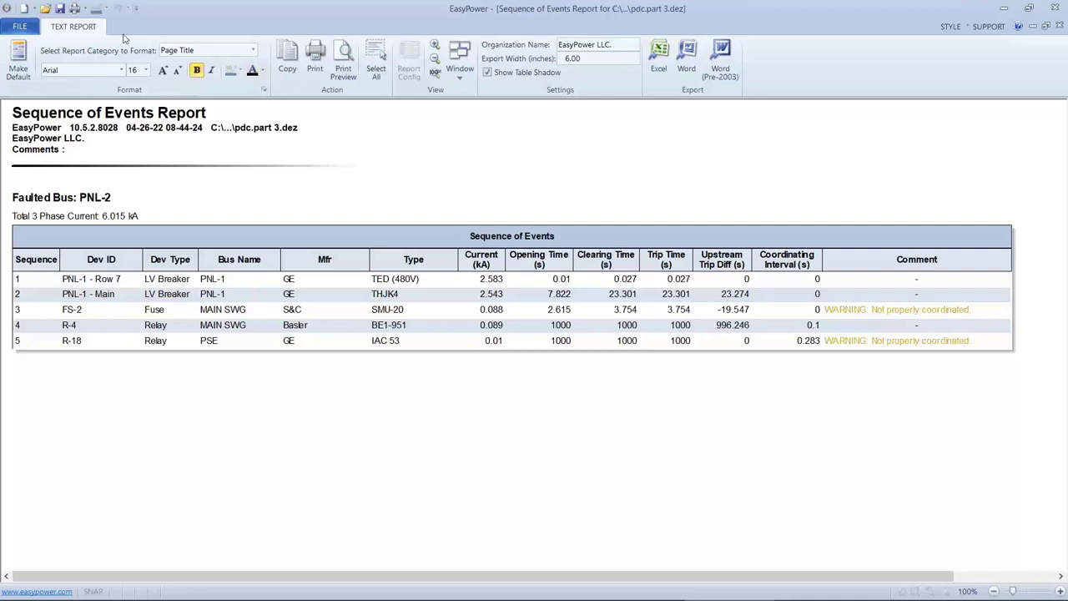
pyautogui.click(20, 26)
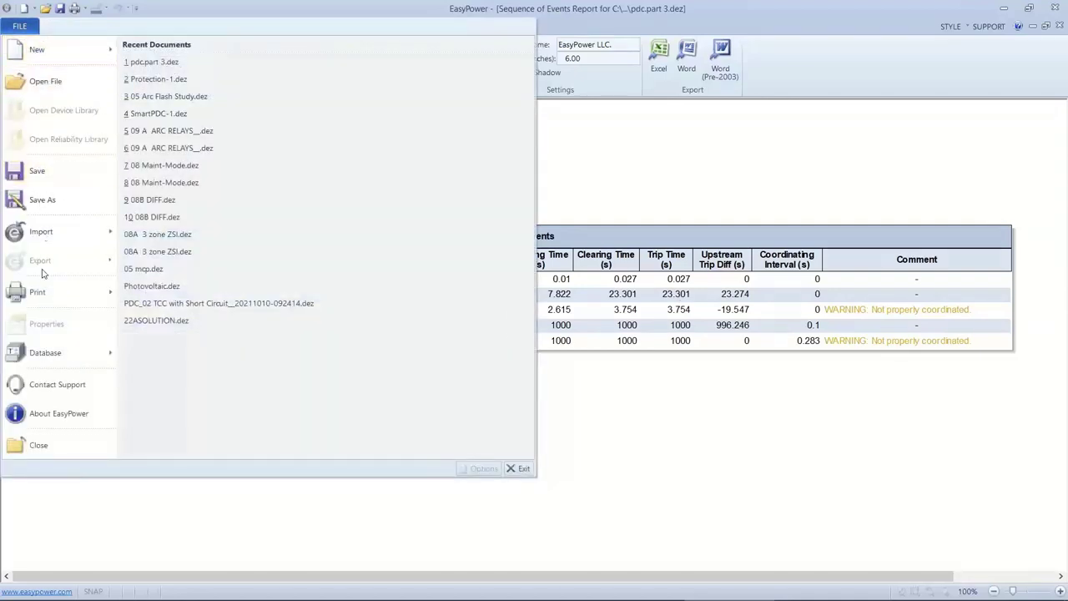
pyautogui.click(32, 442)
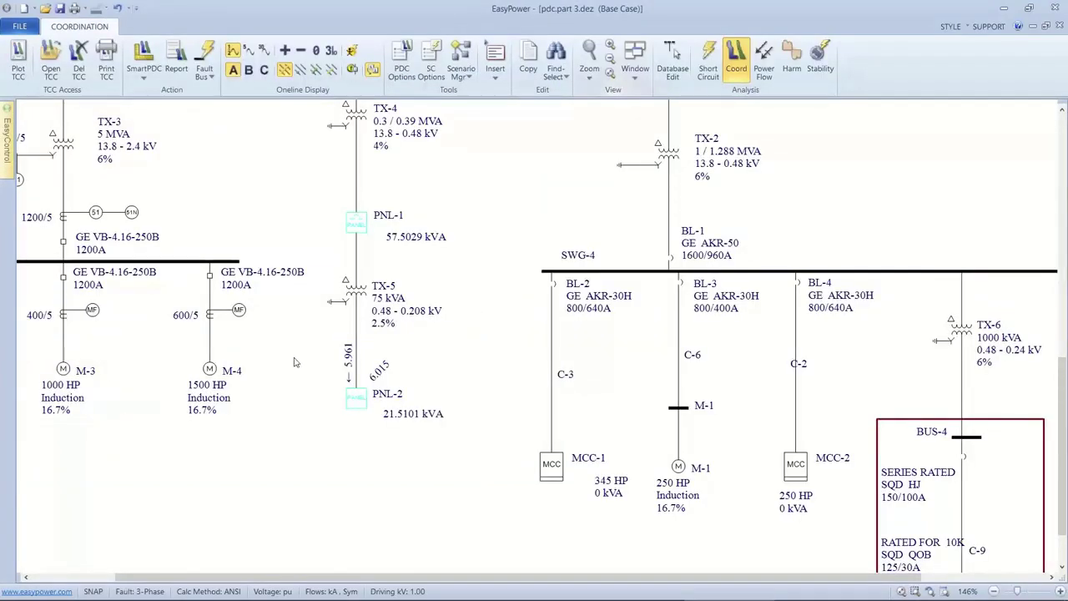
# - Plot a new TCC for the branch from TX-4 through PNL-1 and TX-5 down to PNL-2
pyautogui.moveTo(293, 359); pyautogui.dragTo(363, 420)
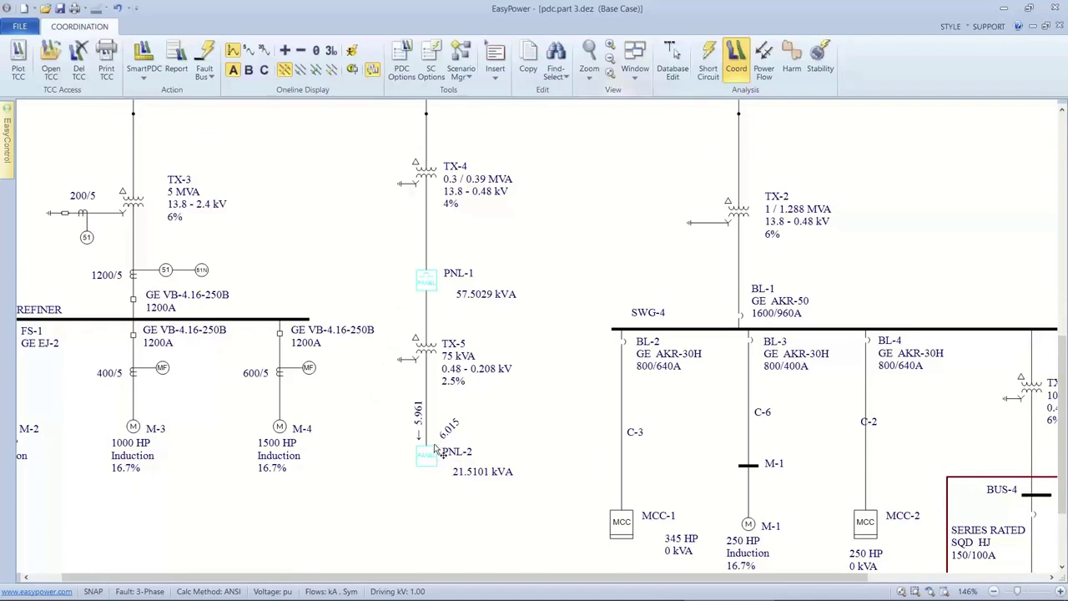
pyautogui.moveTo(397, 257); pyautogui.dragTo(492, 489)
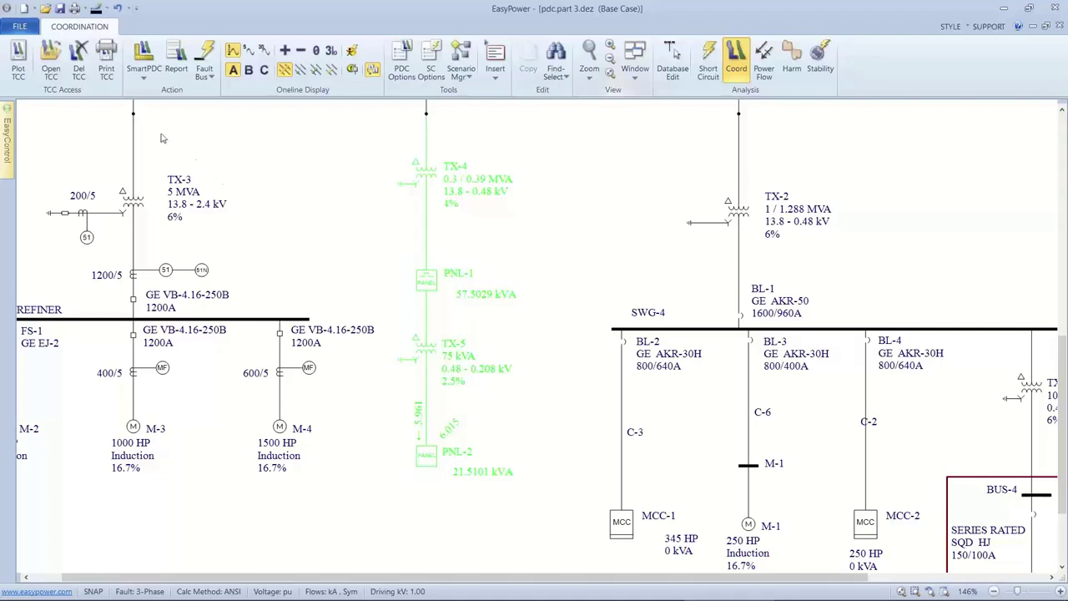
pyautogui.click(28, 59)
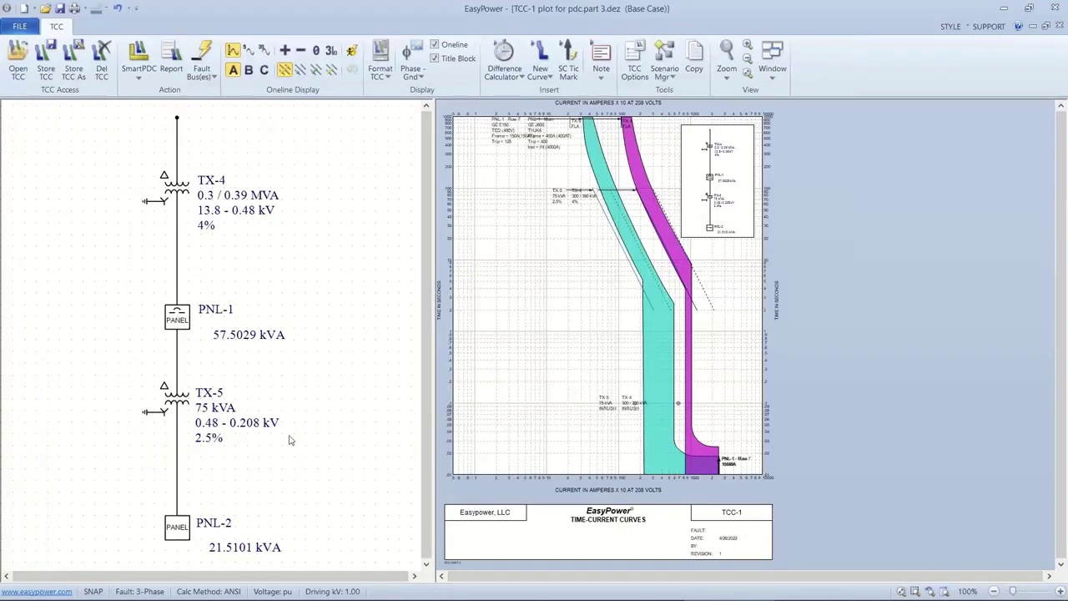
# - Inspect the instantaneous overlap of the PNL-1 Main and Row 7 curves, and fault PNL-2 in the new plot's one-line
pyautogui.moveTo(639, 443); pyautogui.dragTo(598, 368)
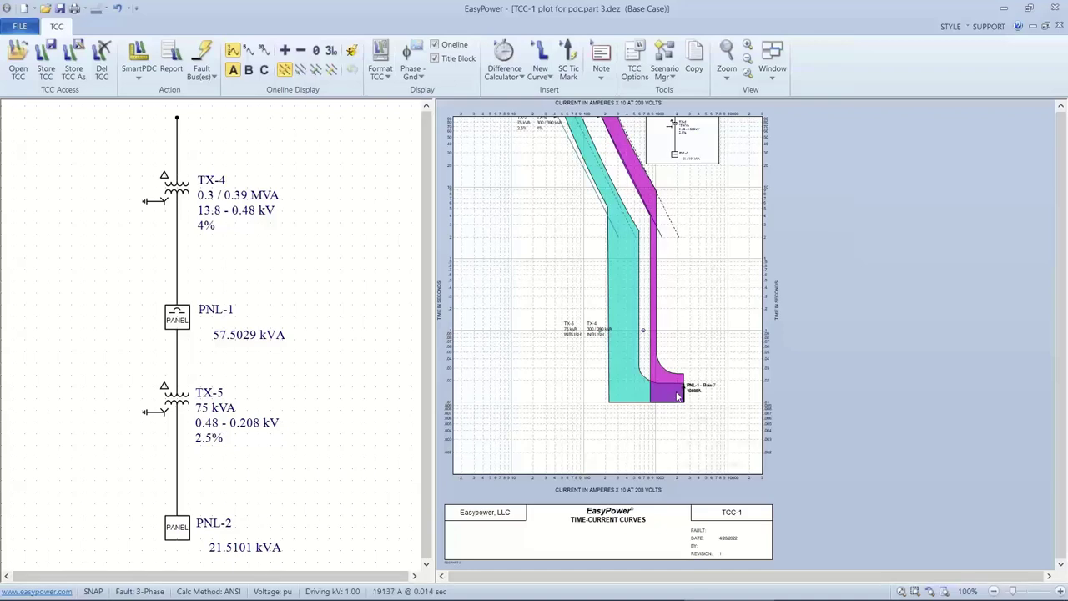
pyautogui.moveTo(677, 388)
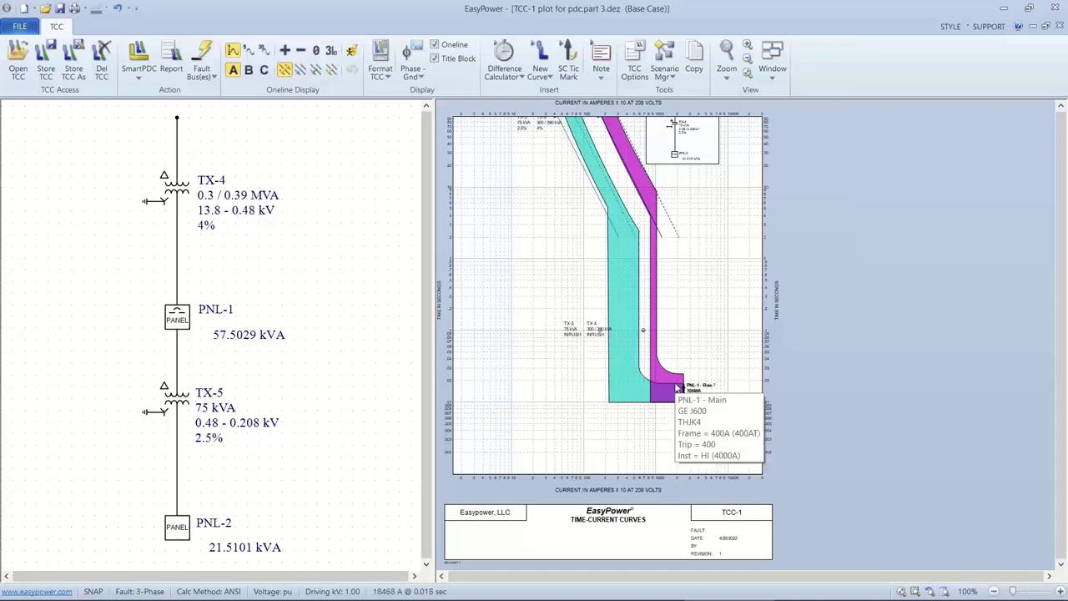
pyautogui.click(184, 522)
pyautogui.doubleClick(182, 522)
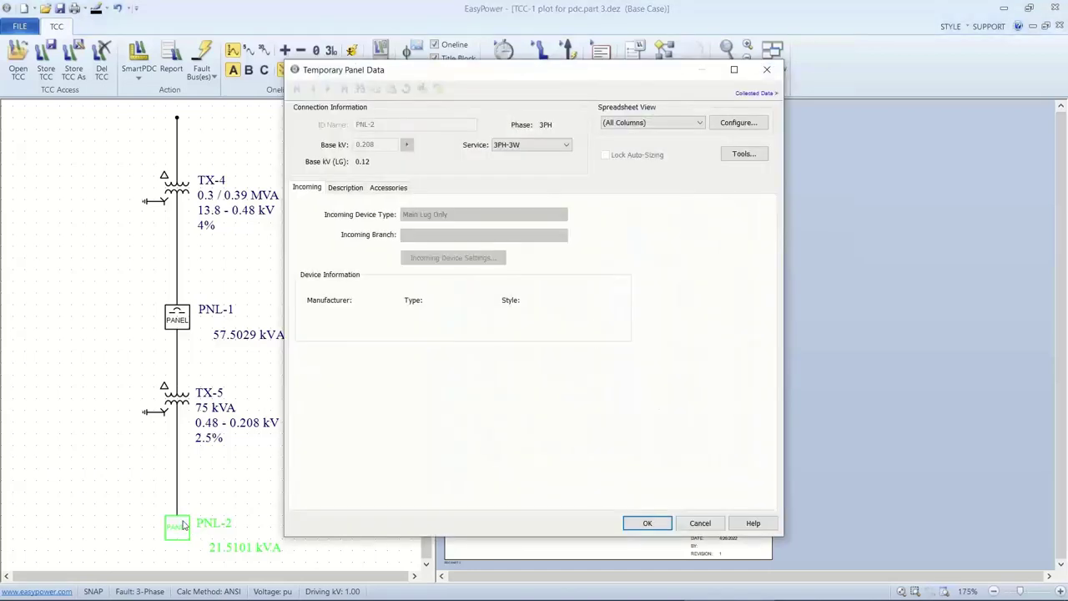
pyautogui.click(639, 523)
pyautogui.click(185, 519)
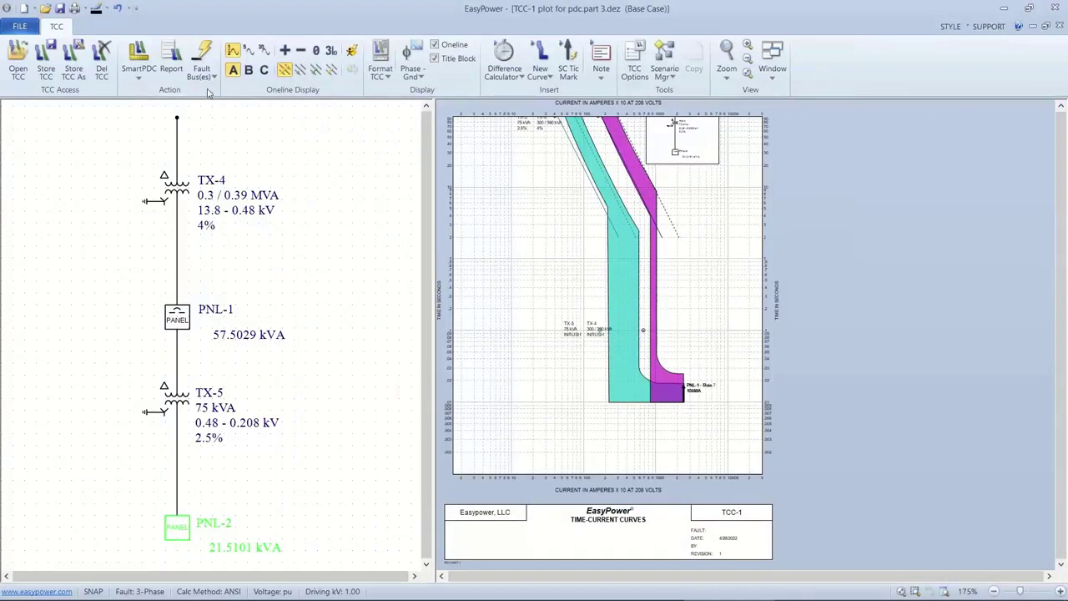
pyautogui.click(200, 55)
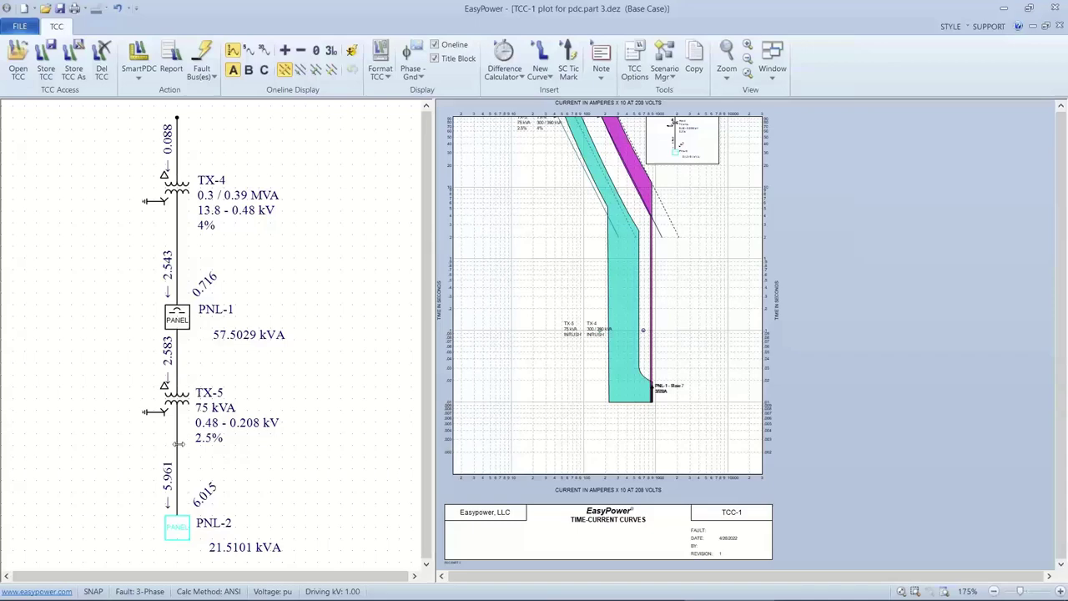
# - Check the fault currents on the TX-5 branch, and close the TCC-1 plot without storing its changes
pyautogui.click(183, 449)
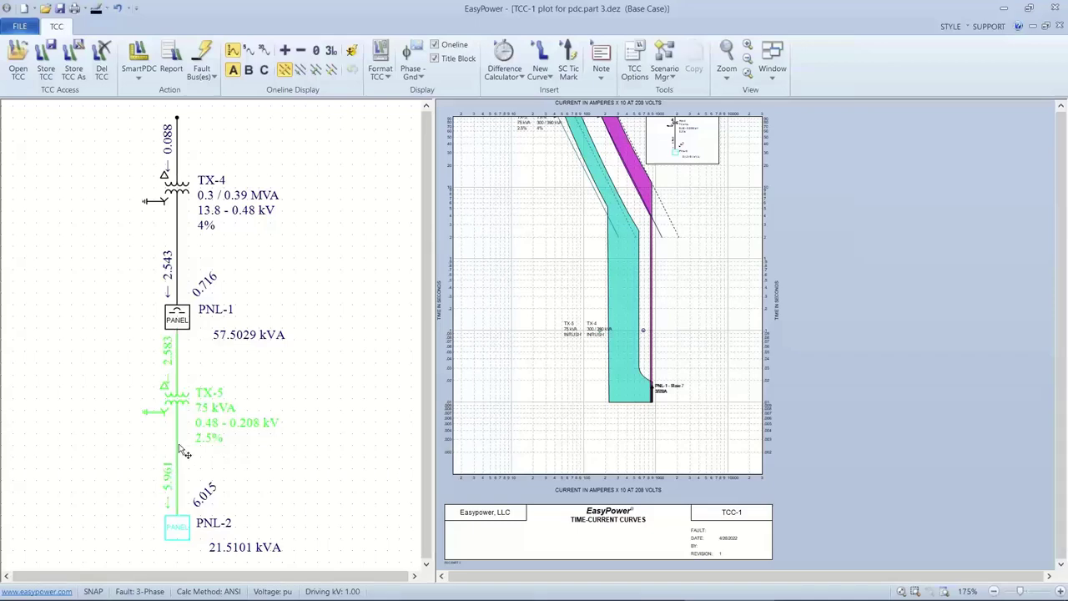
pyautogui.click(178, 443)
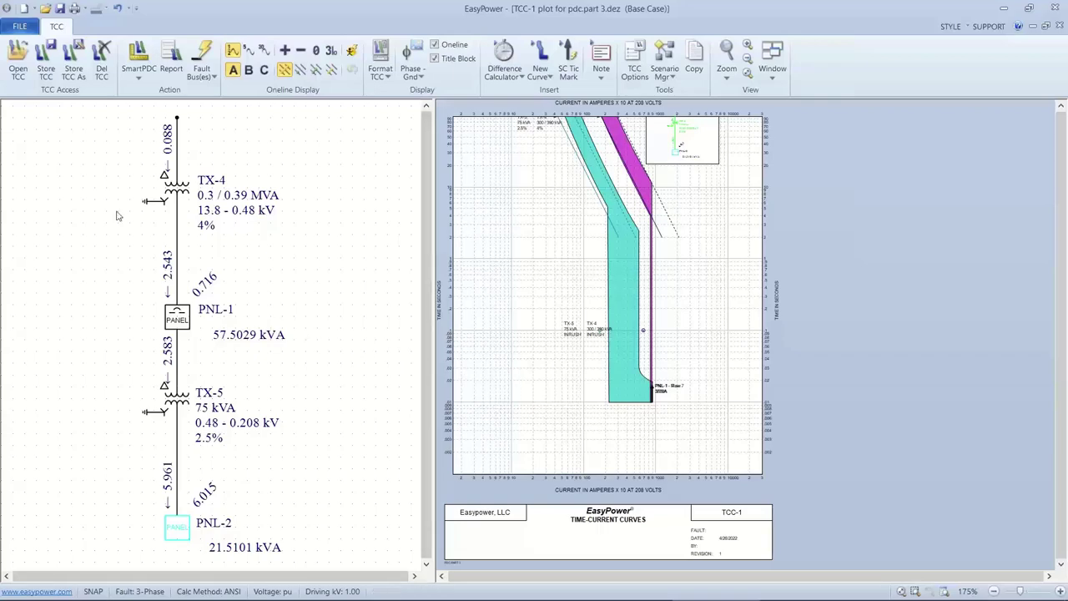
pyautogui.click(19, 26)
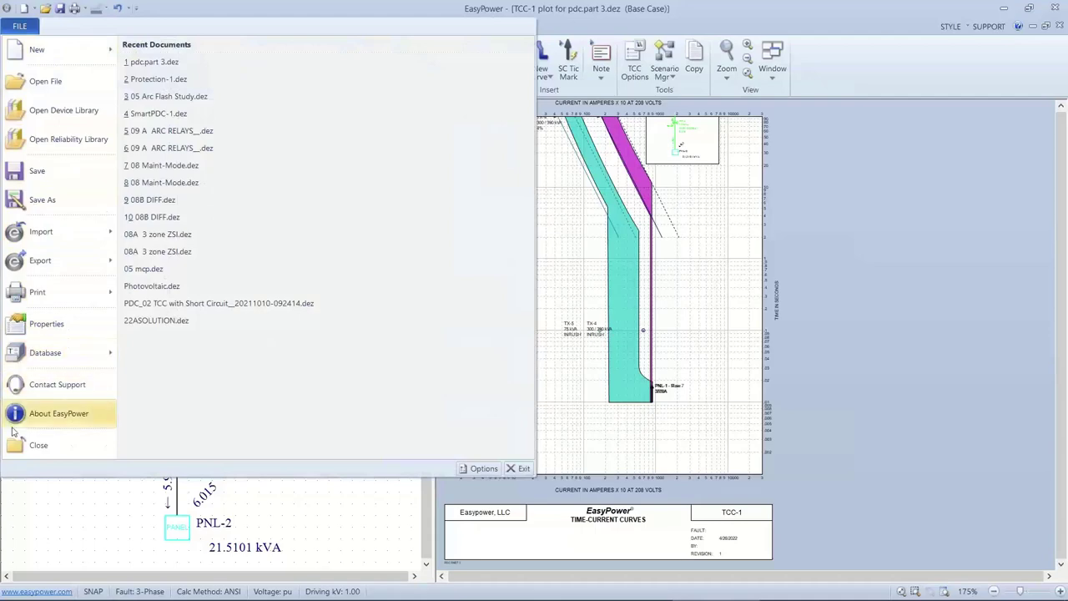
pyautogui.click(34, 444)
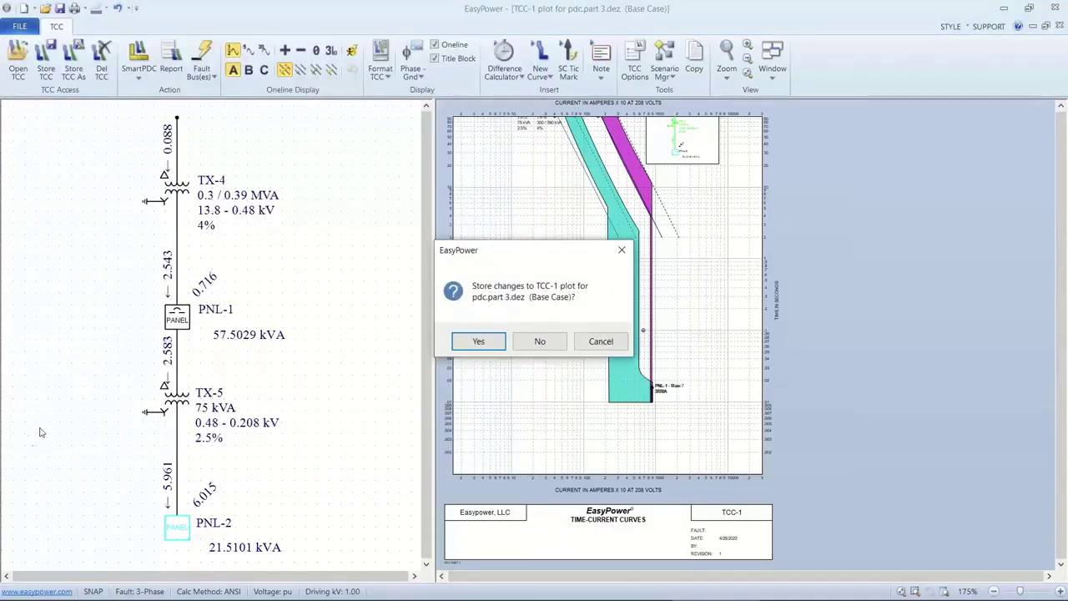
pyautogui.click(540, 342)
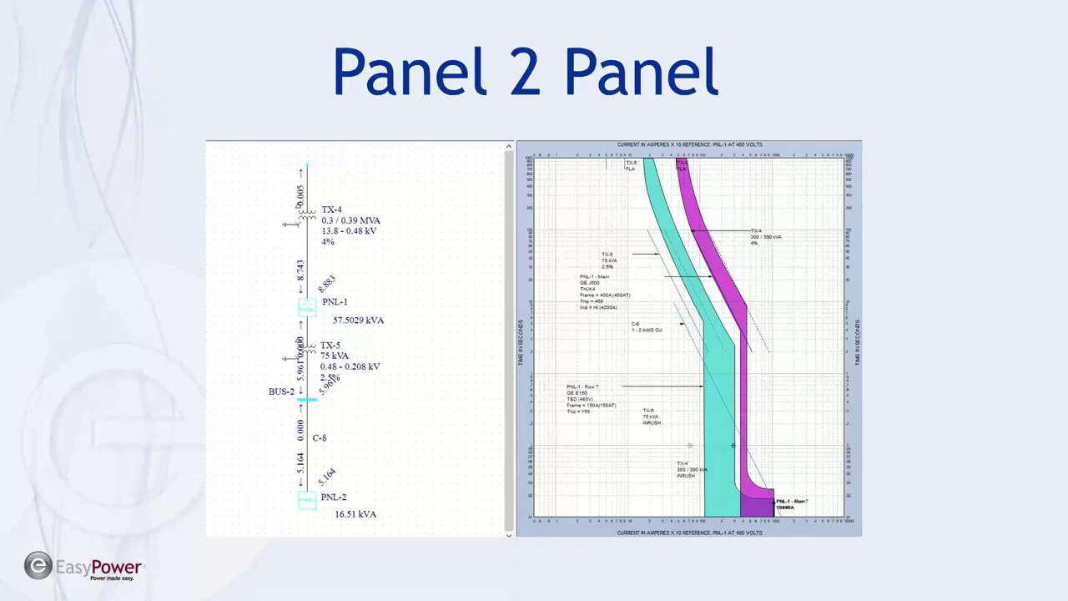
pyautogui.press('Right')
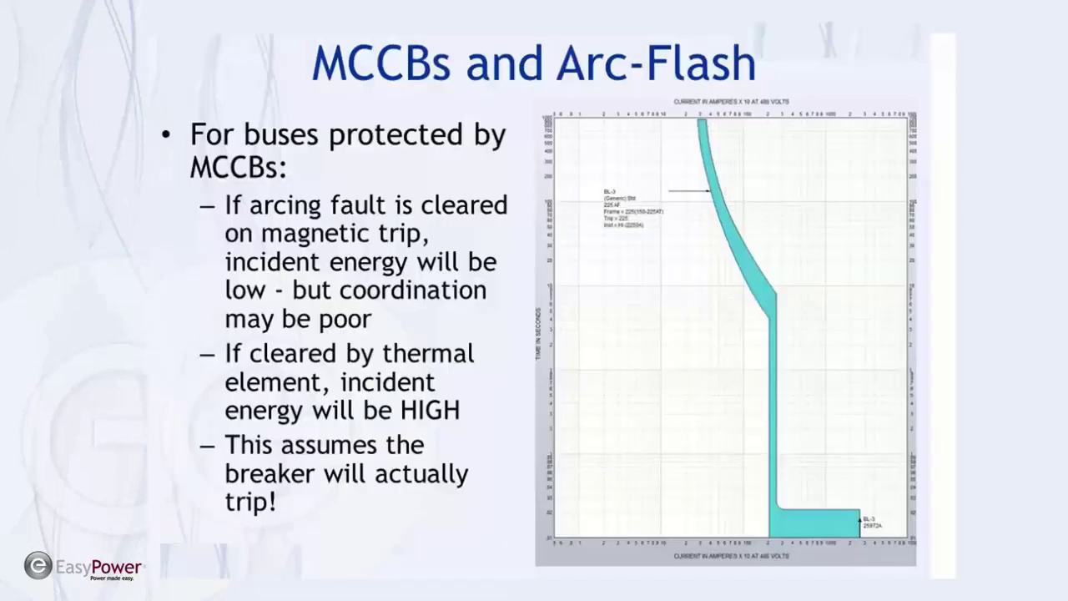
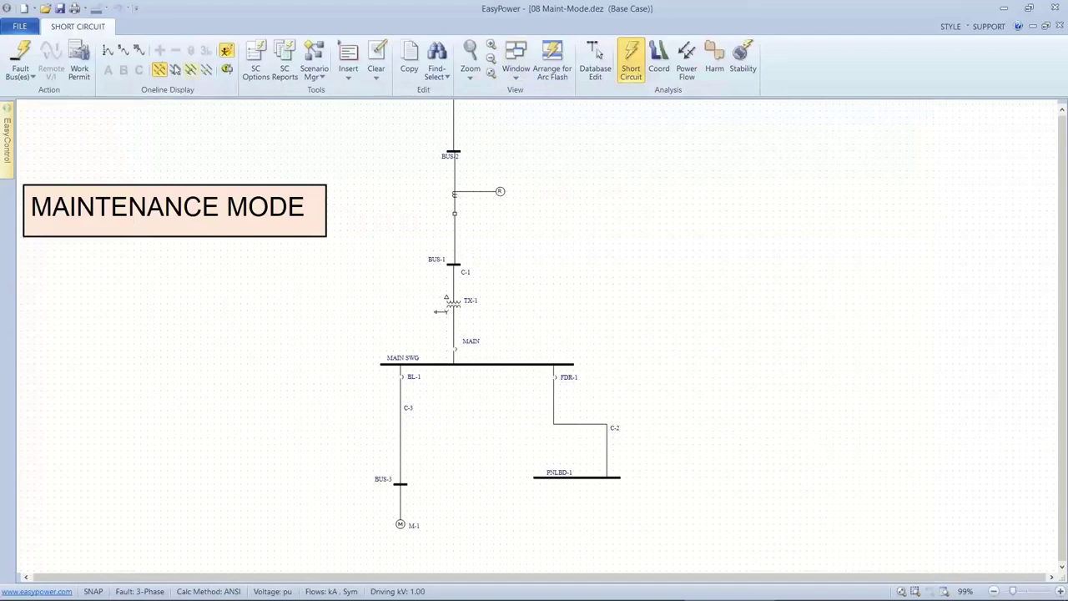
# - Run the arc-flash fault calculation on all buses of the 08 Maint-Mode.dez one-line
pyautogui.click(23, 54)
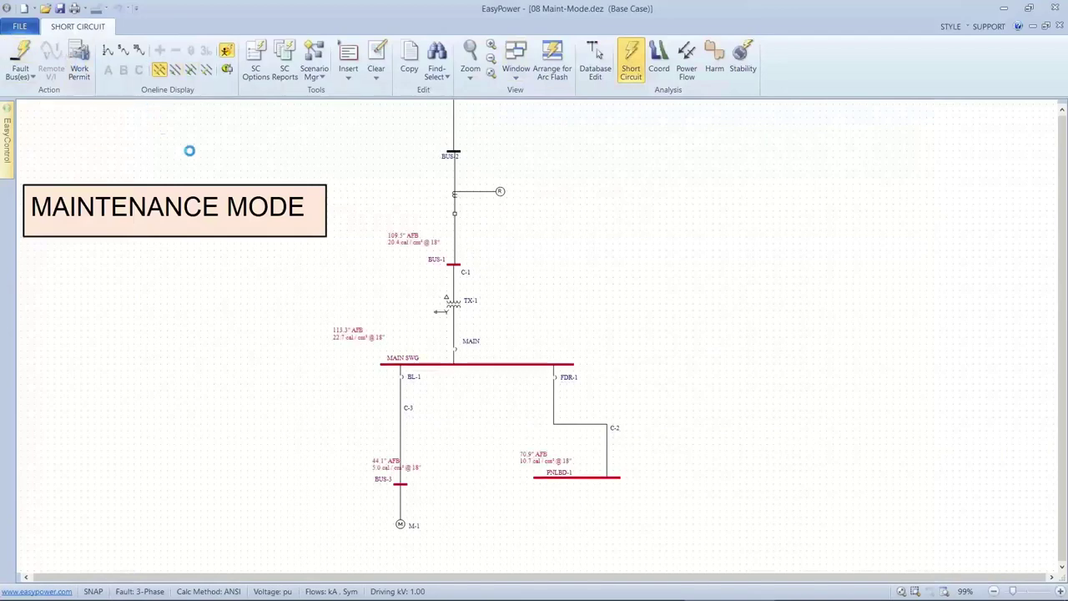
# - Set maintenance mode on for the entire 08 Maint-Mode.dez system
pyautogui.scroll(2, 373, 384)
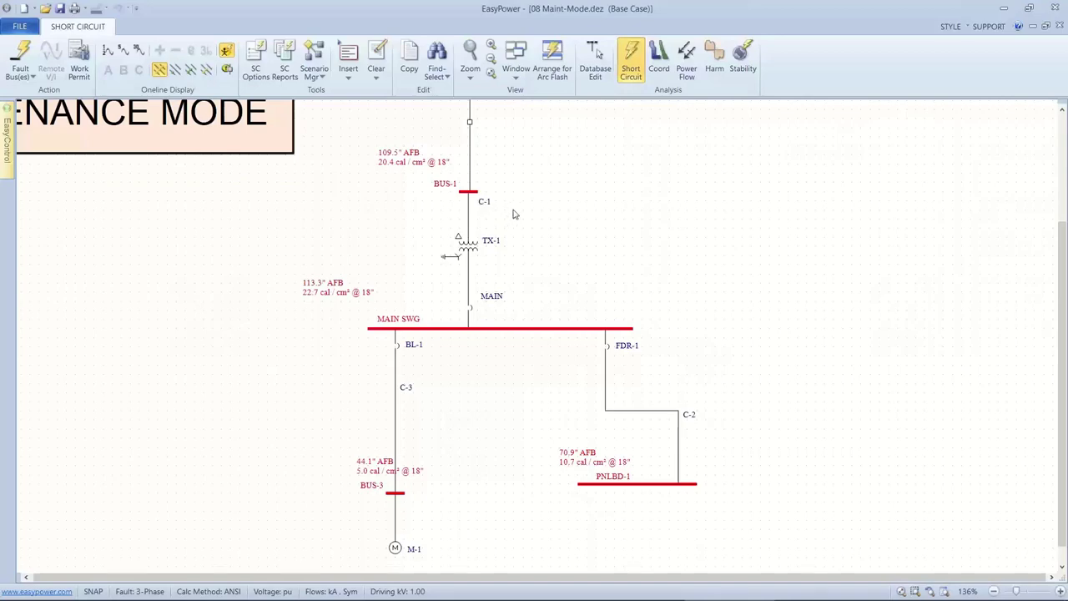
pyautogui.rightClick(579, 206)
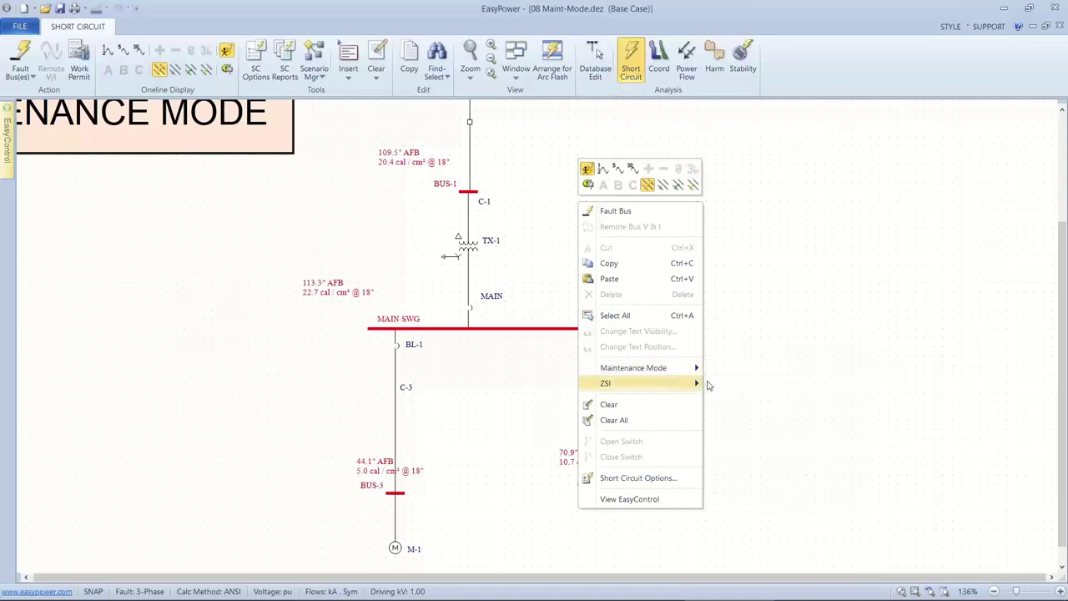
pyautogui.moveTo(707, 384)
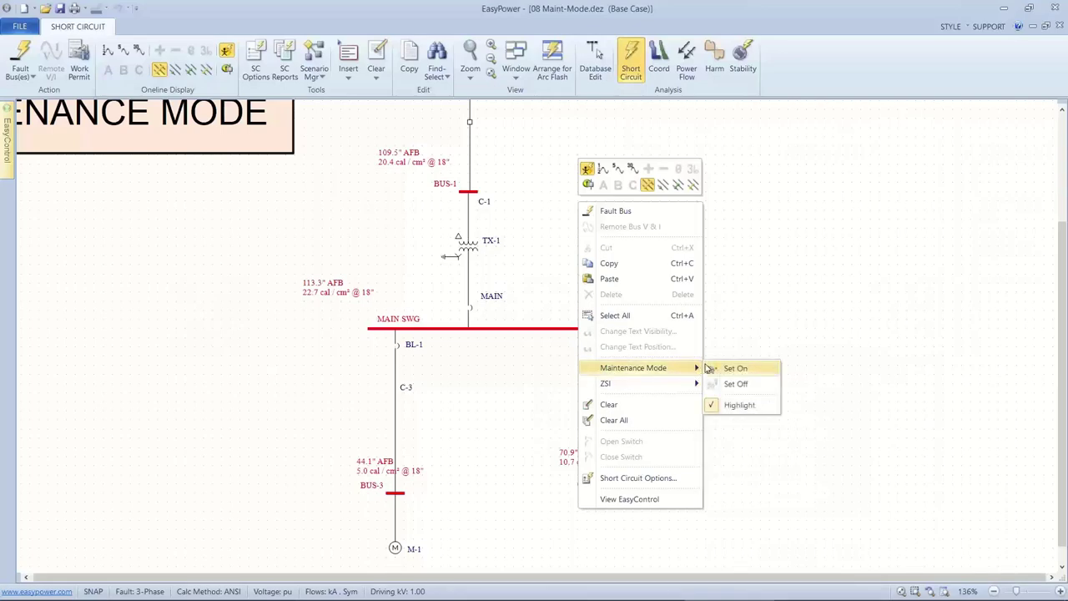
pyautogui.click(726, 367)
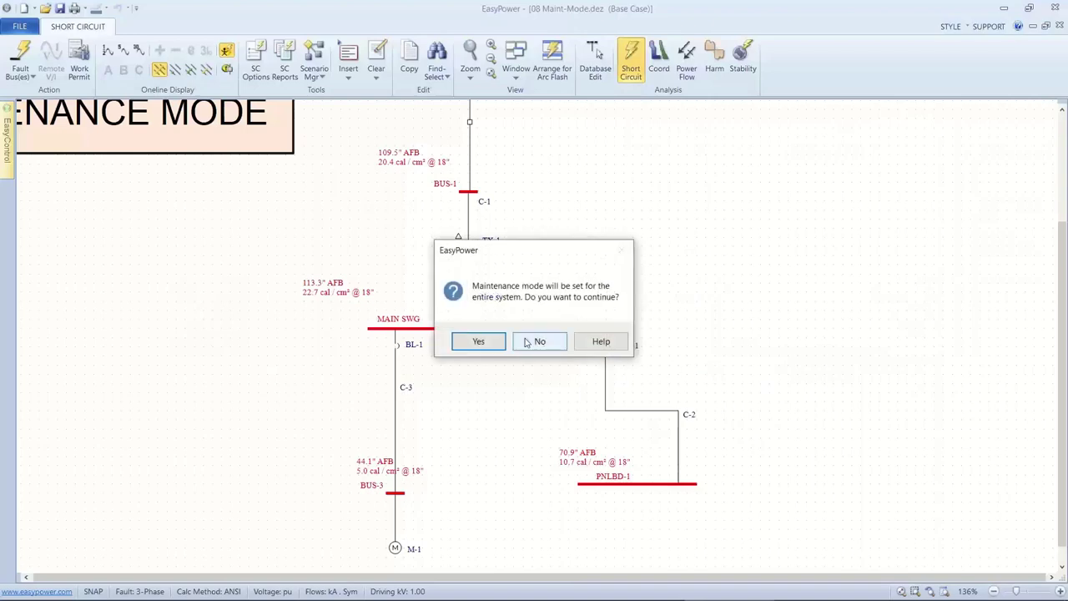
pyautogui.click(496, 342)
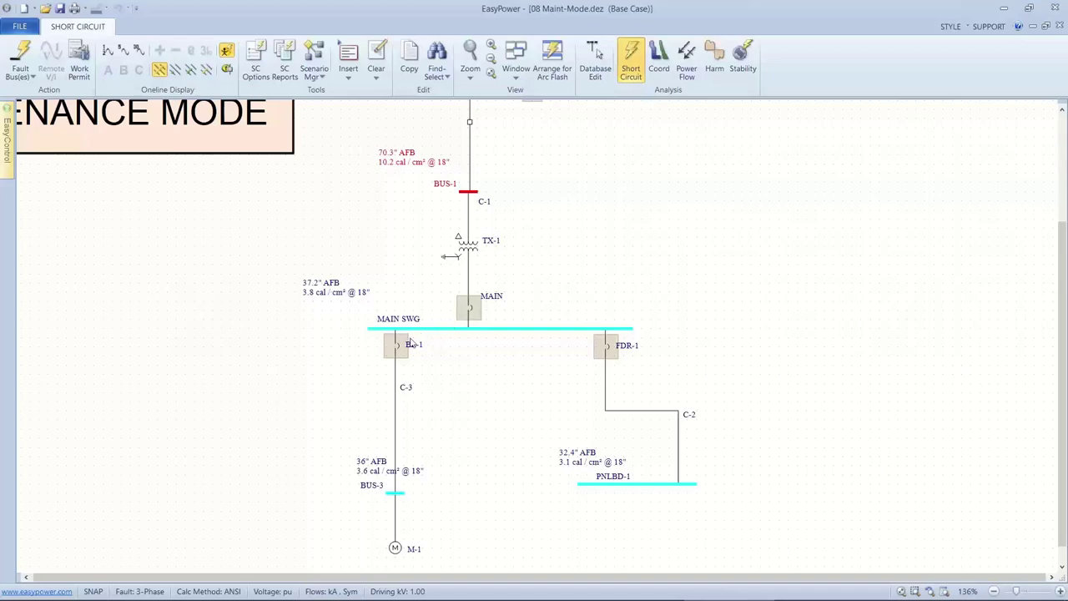
# - Set maintenance mode off for the entire system
pyautogui.rightClick(595, 250)
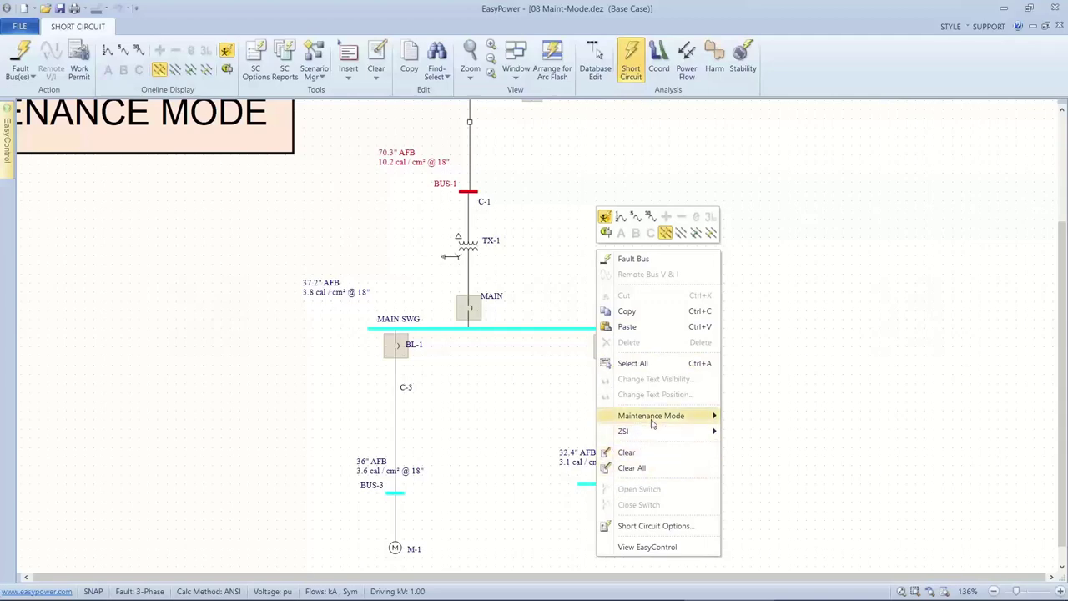
pyautogui.moveTo(660, 421)
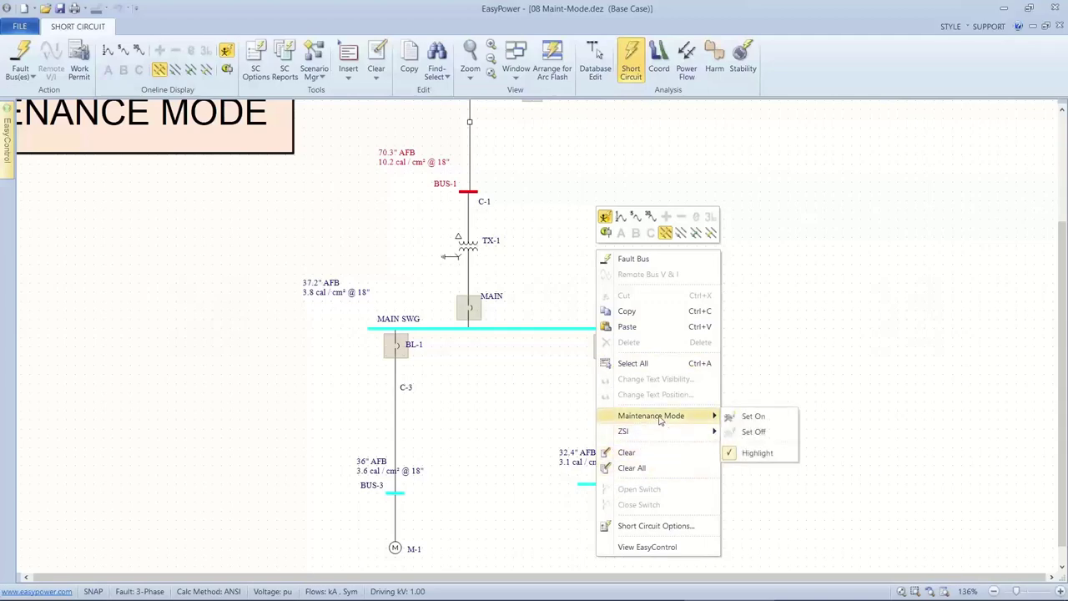
pyautogui.click(748, 432)
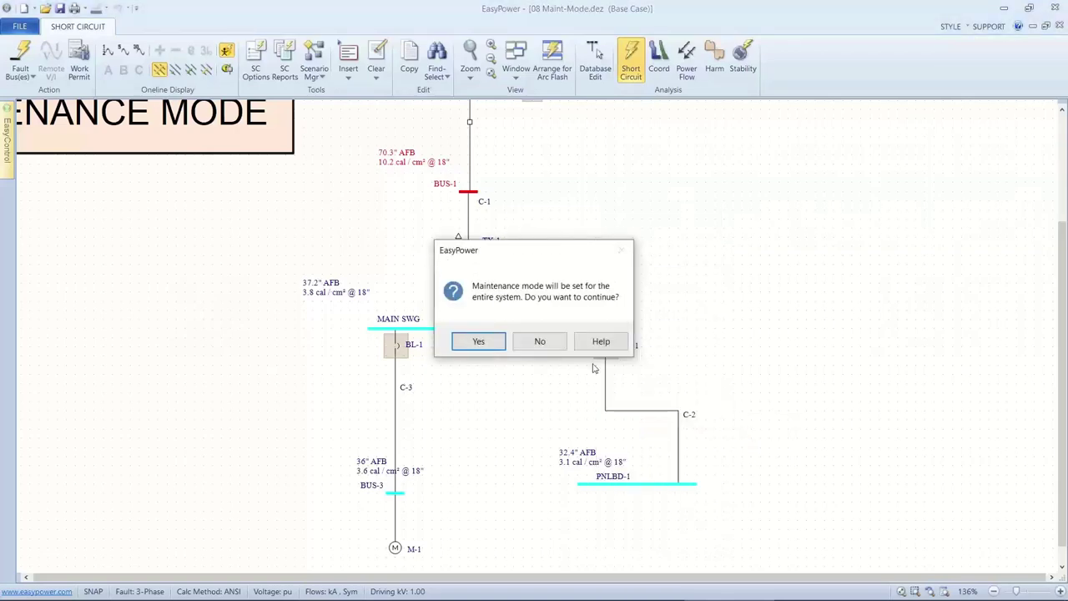
pyautogui.click(478, 341)
# - Plot a new TCC for the branch from the MAIN breaker through MAIN SWG, BL-1 and C-3 down to motor M-1
pyautogui.scroll(-2, 495, 338)
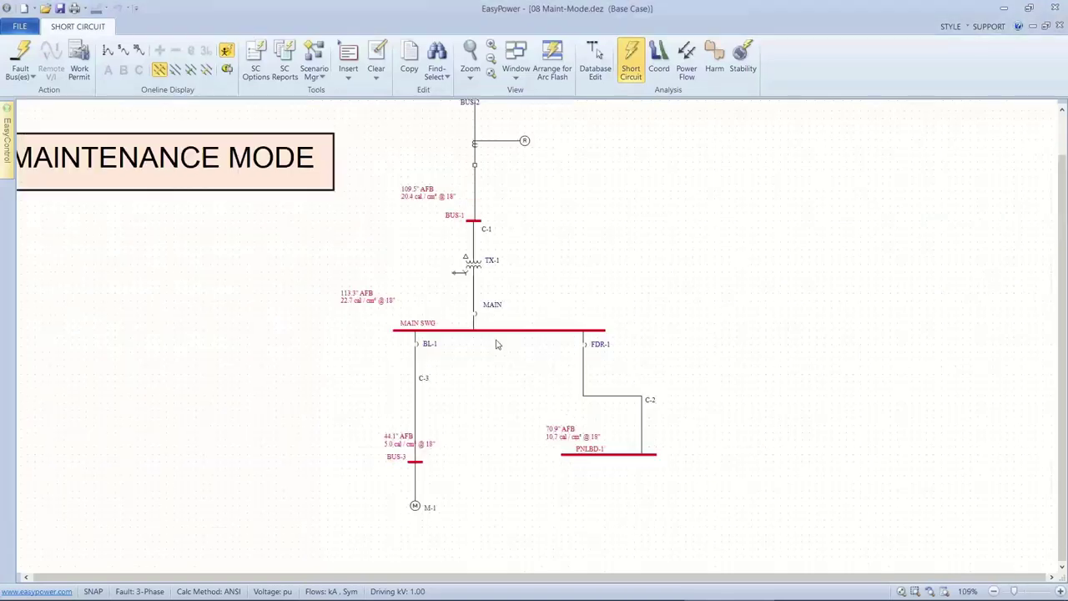
pyautogui.moveTo(498, 351); pyautogui.dragTo(555, 312)
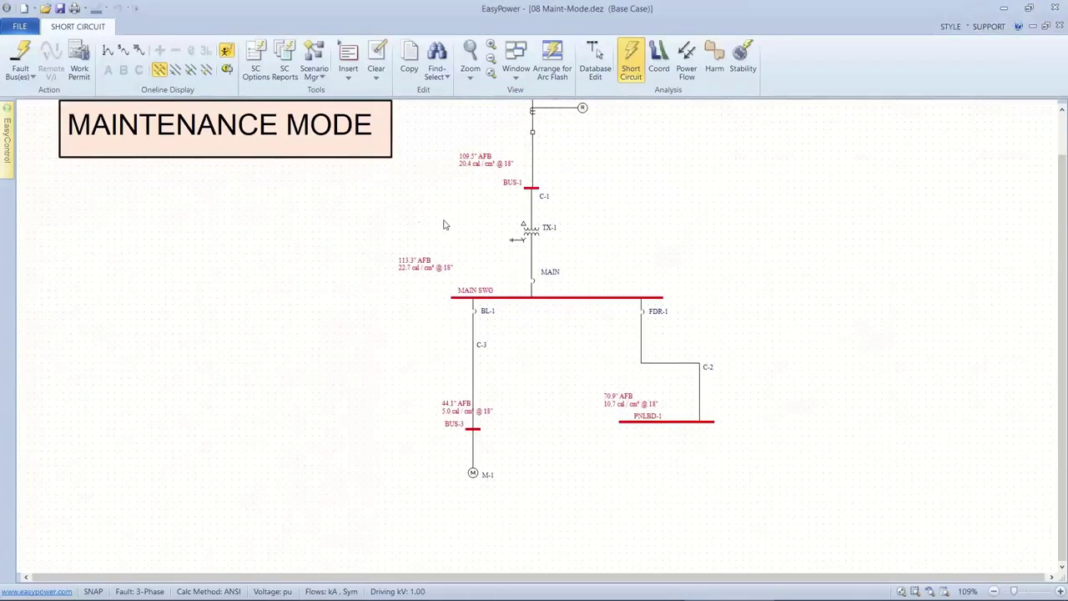
pyautogui.moveTo(392, 220); pyautogui.dragTo(502, 295)
pyautogui.moveTo(364, 209); pyautogui.dragTo(523, 337)
pyautogui.moveTo(420, 274); pyautogui.dragTo(552, 489)
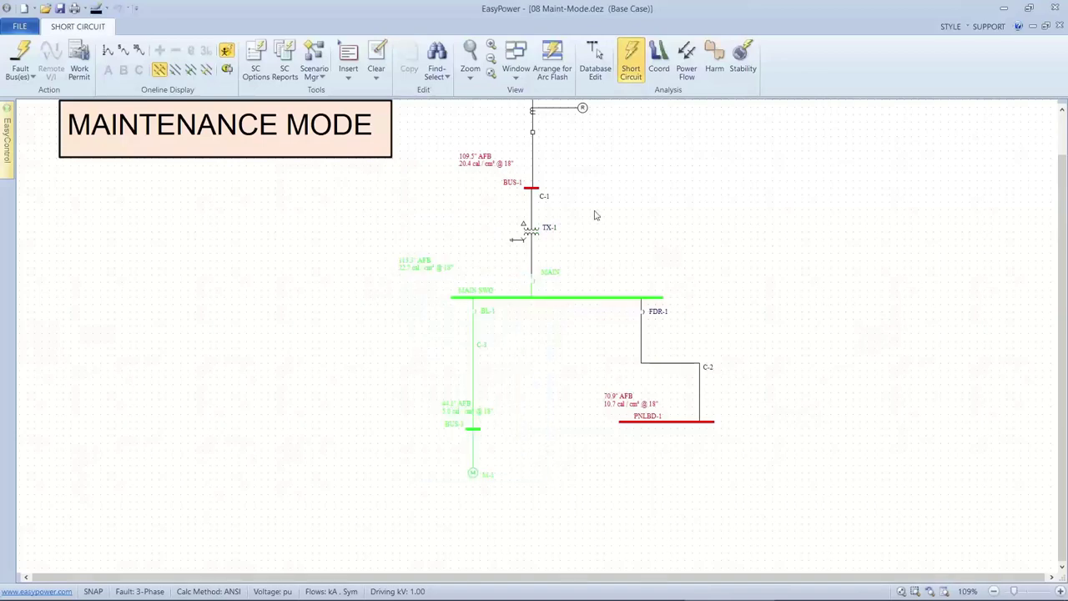
pyautogui.click(658, 63)
pyautogui.click(17, 63)
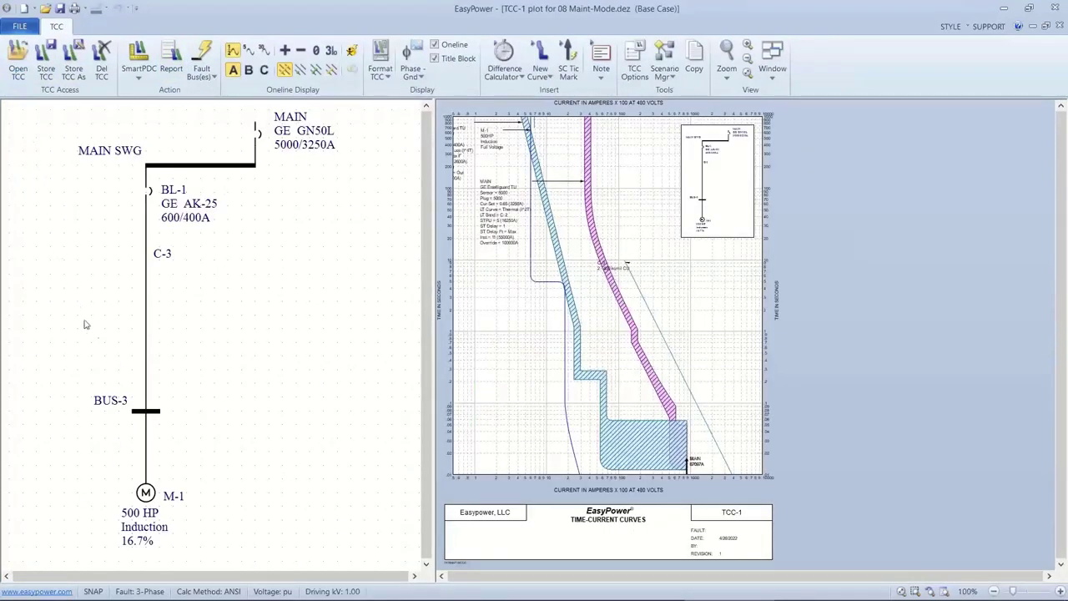
# - Fault BUS-3 in the plot's one-line and display its arc-flash hazard results
pyautogui.click(141, 410)
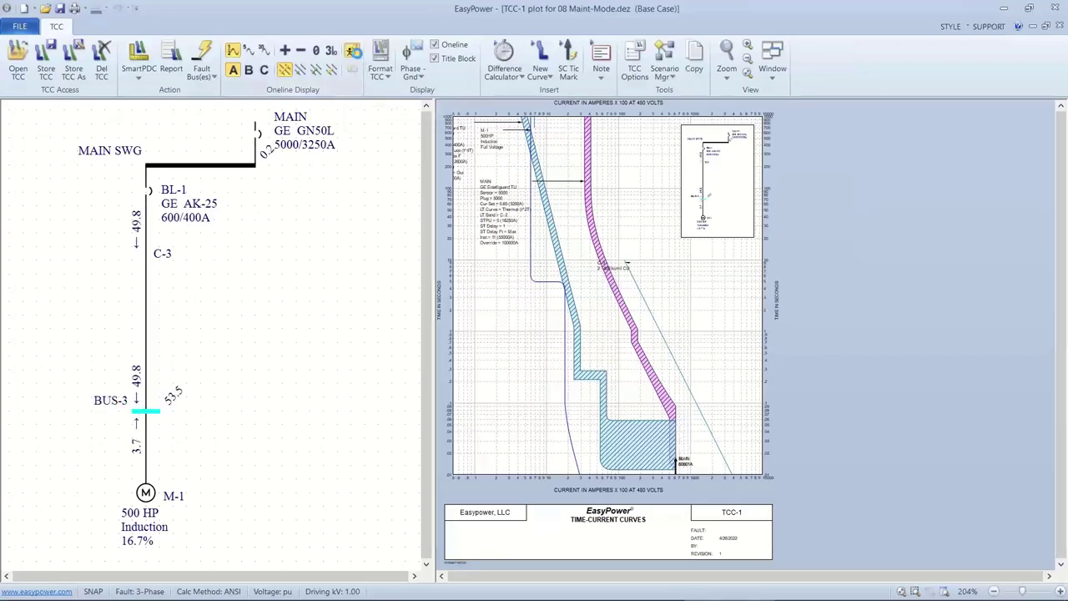
pyautogui.click(353, 53)
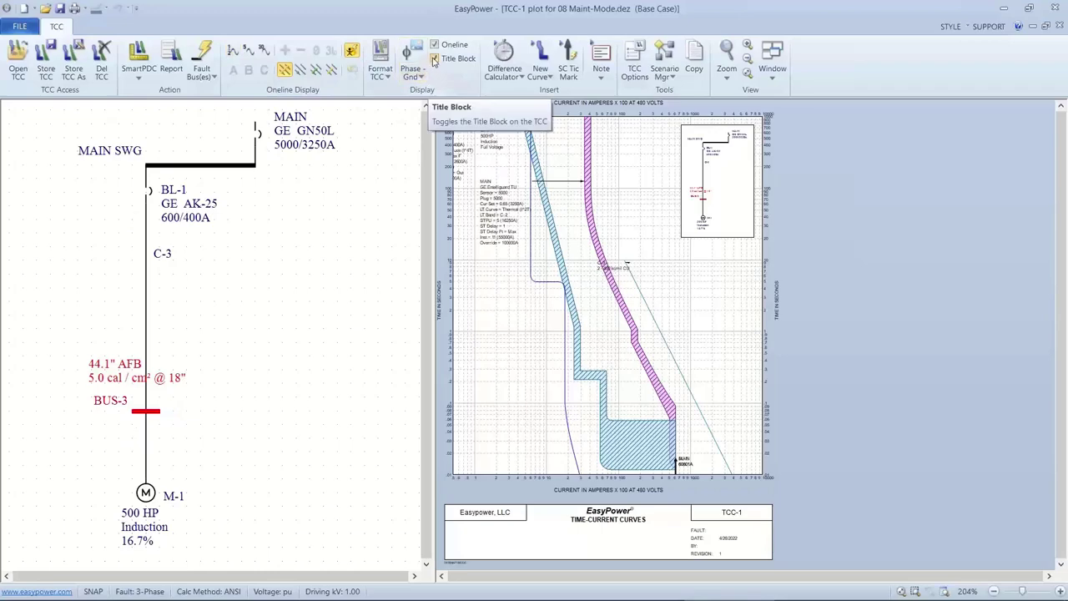
# - Hide the TCC title block, and reposition the MAIN and BL-1 setting labels so both are fully readable
pyautogui.click(434, 58)
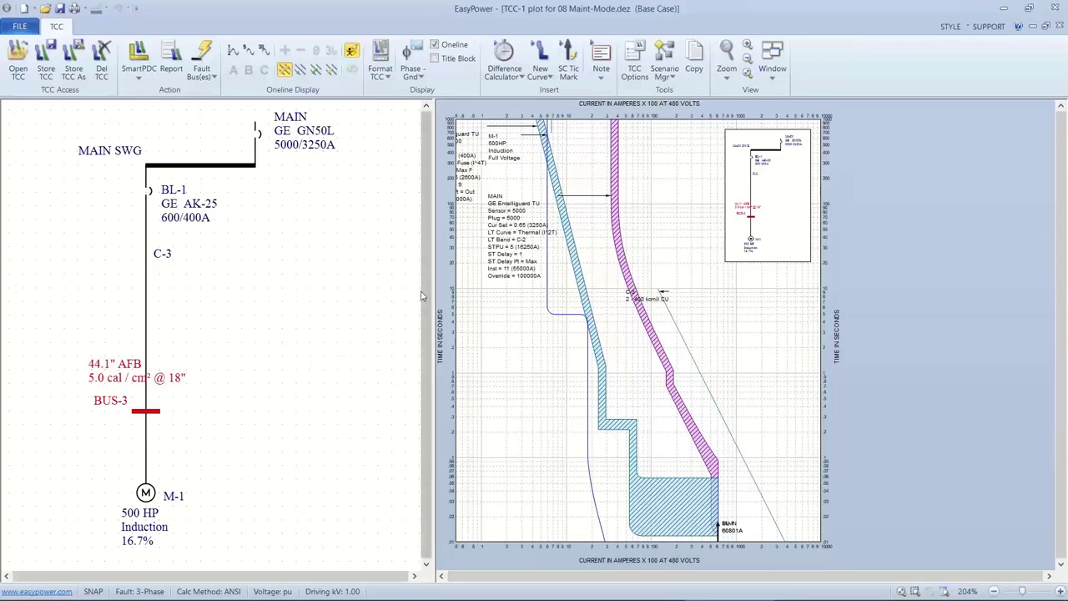
pyautogui.moveTo(523, 281); pyautogui.dragTo(541, 433)
pyautogui.moveTo(472, 192); pyautogui.dragTo(510, 342)
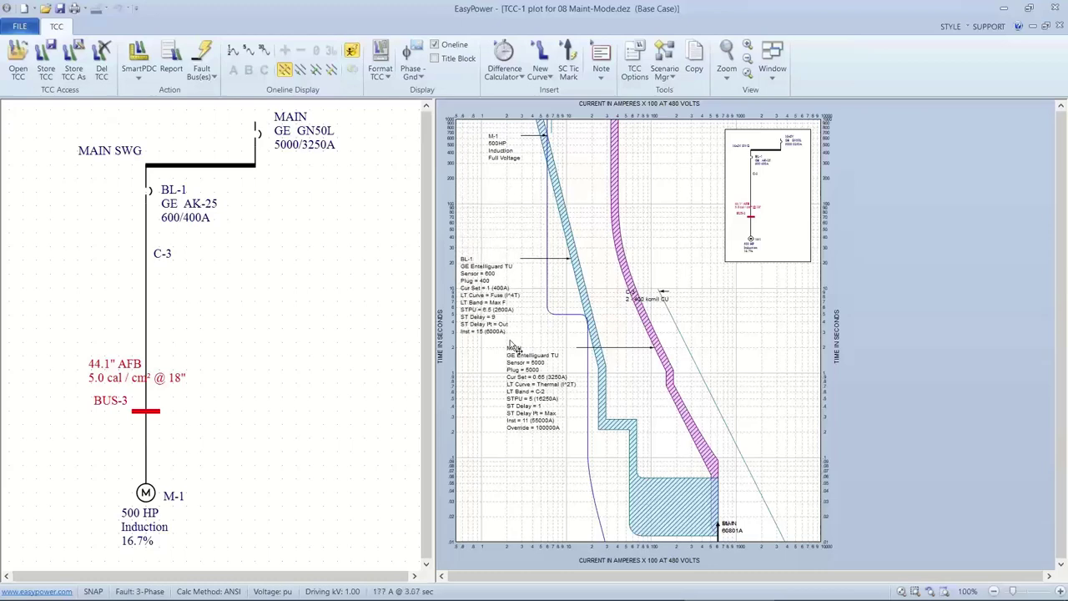
# - Insert an arcing current tick mark on the BL-1 curve and raise it to the upper edge of the instantaneous band
pyautogui.rightClick(650, 496)
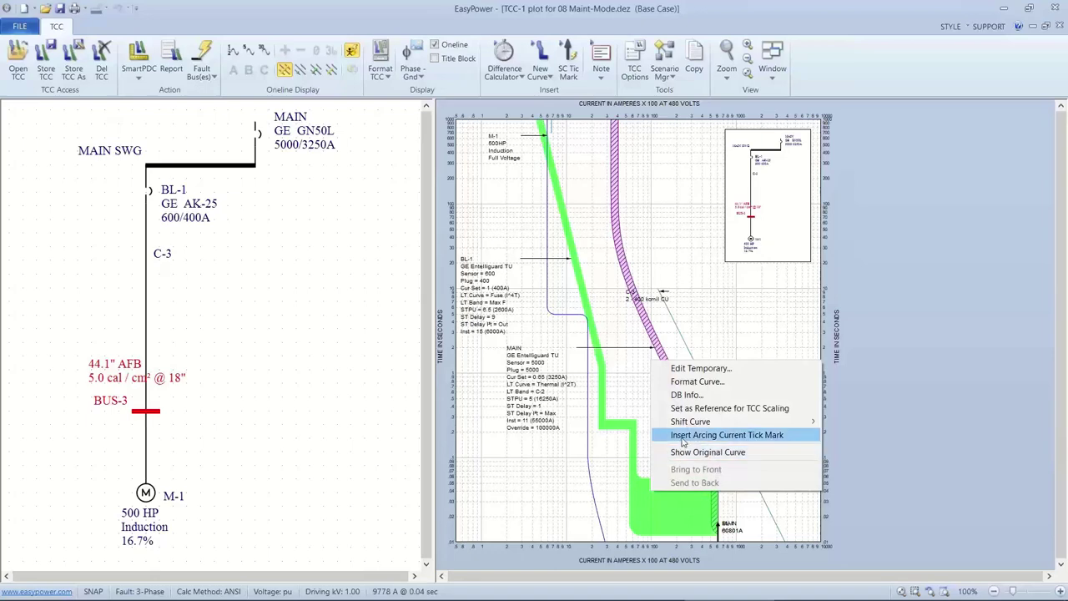
pyautogui.click(683, 435)
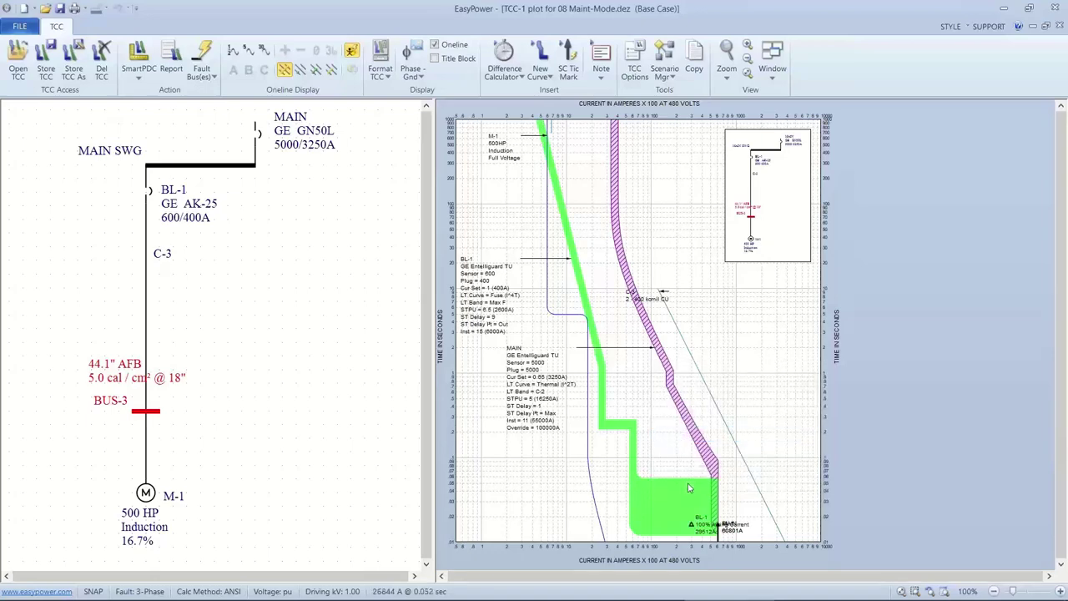
pyautogui.moveTo(725, 524); pyautogui.dragTo(725, 494)
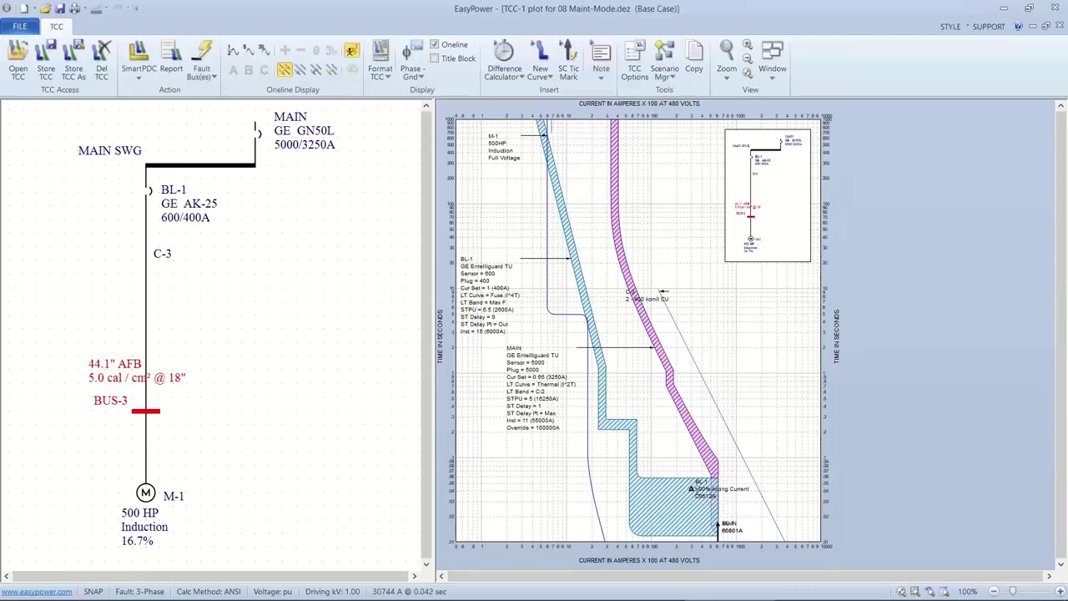
pyautogui.moveTo(690, 489); pyautogui.dragTo(693, 488)
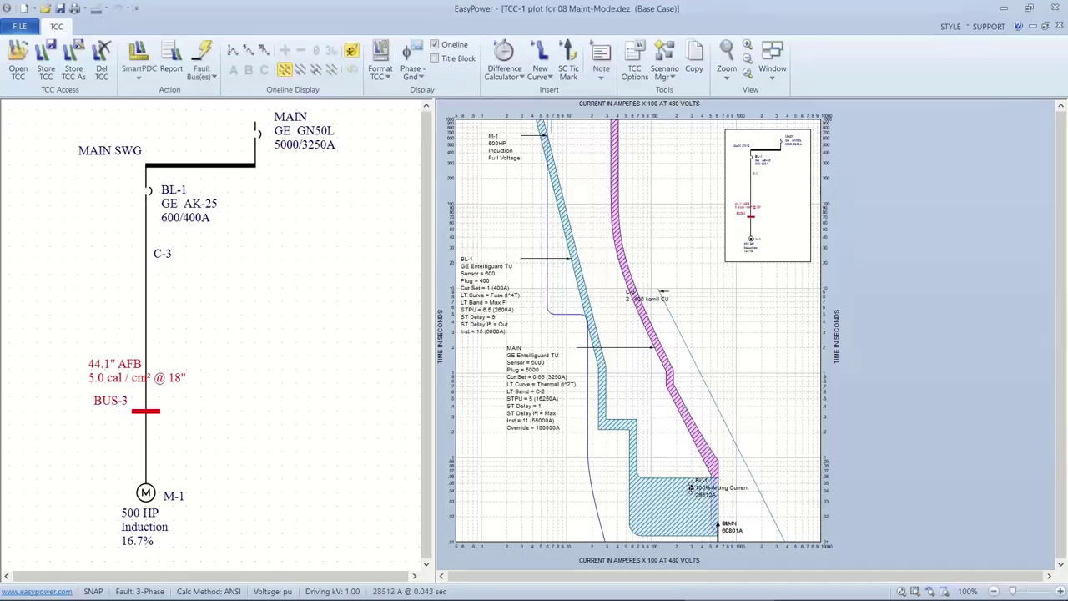
pyautogui.moveTo(691, 487); pyautogui.dragTo(690, 483)
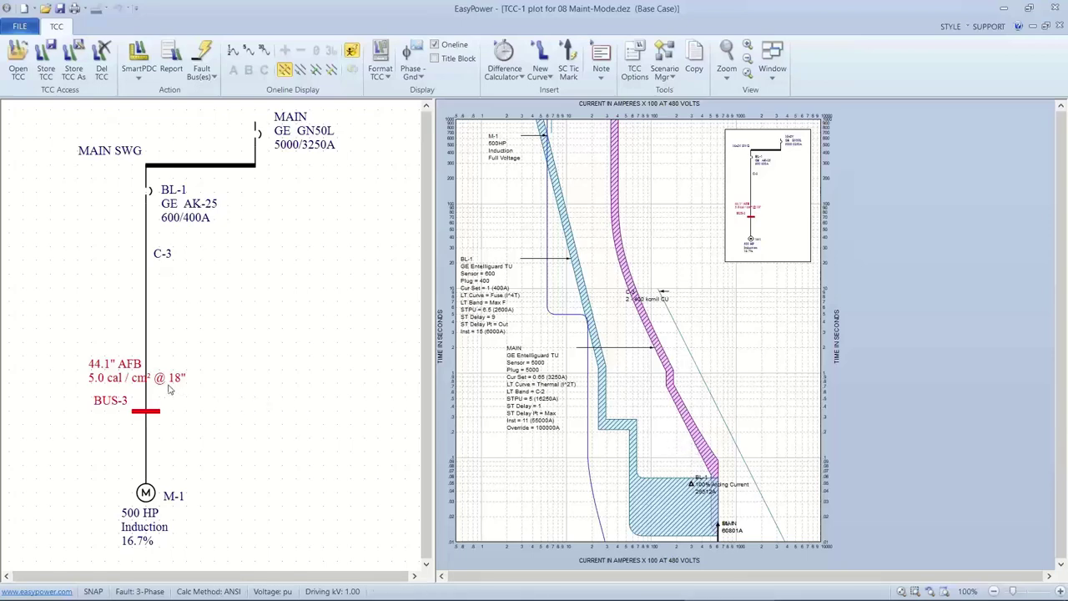
# - Turn on maintenance mode for the BL-1 breaker only
pyautogui.click(161, 203)
pyautogui.rightClick(280, 267)
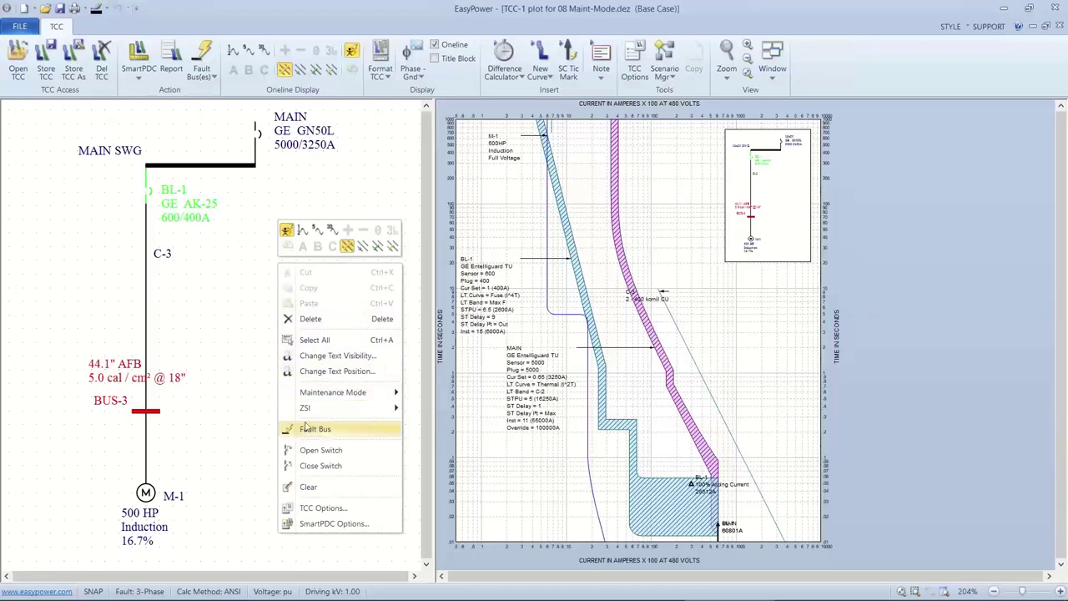
pyautogui.moveTo(317, 393)
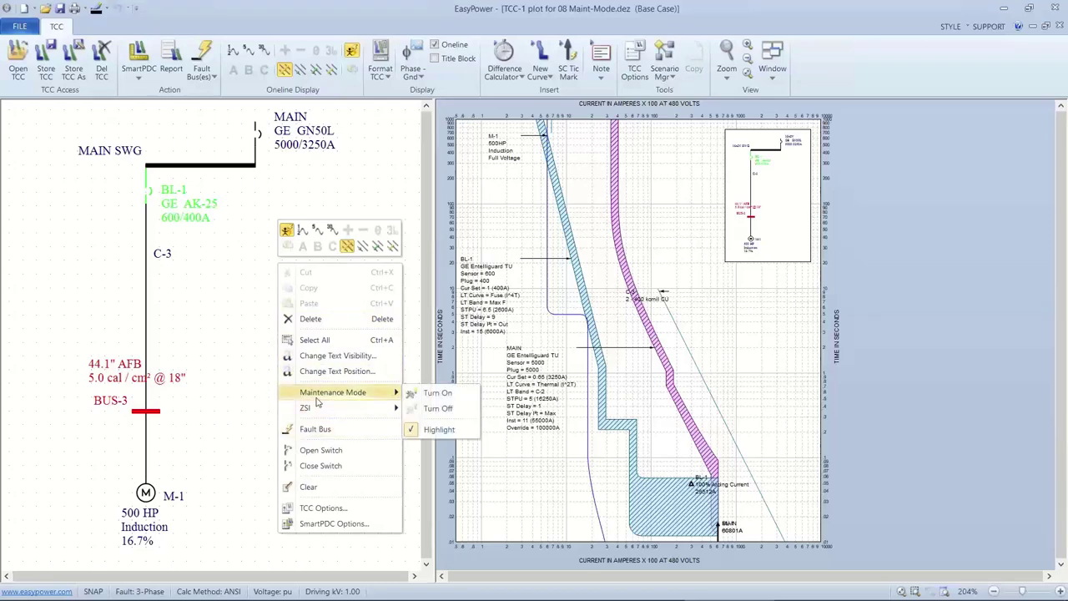
pyautogui.click(408, 394)
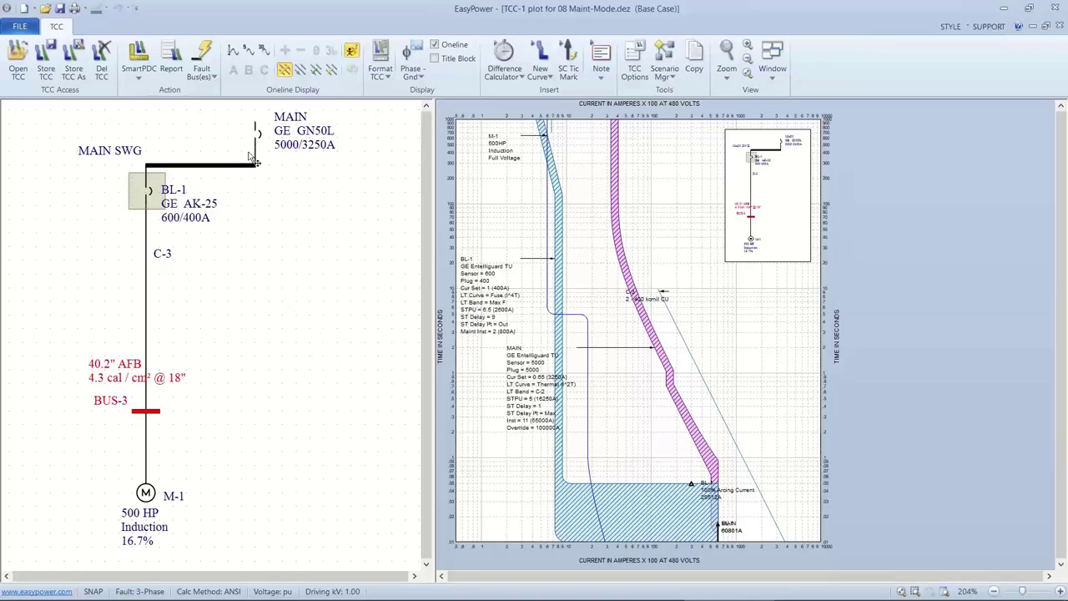
# - Turn on maintenance mode for the MAIN breaker, and shift the BUS-3 arc-flash result text slightly aside
pyautogui.rightClick(262, 205)
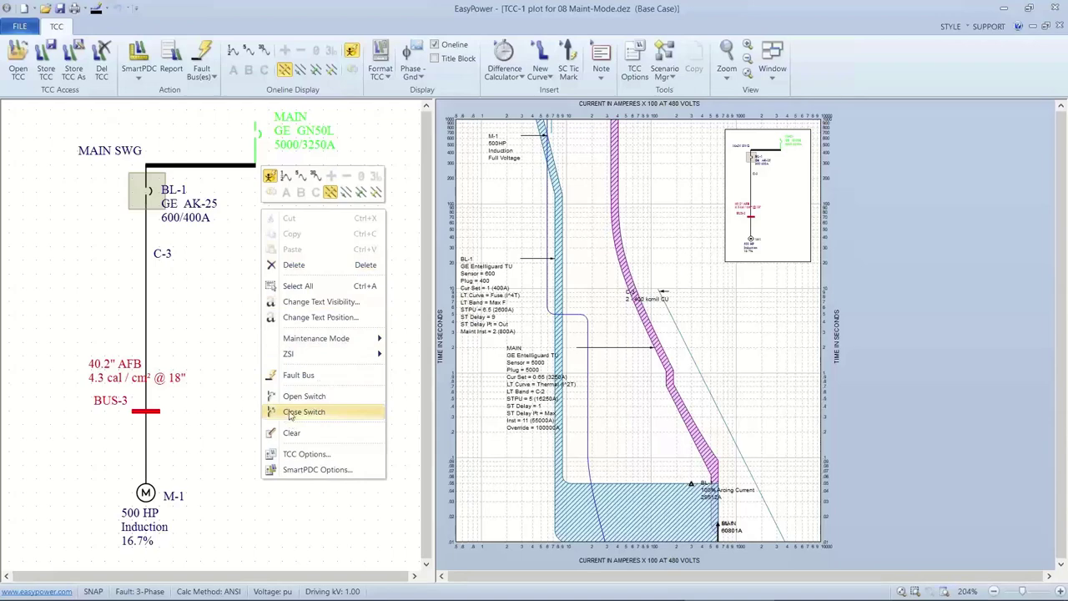
pyautogui.moveTo(308, 339)
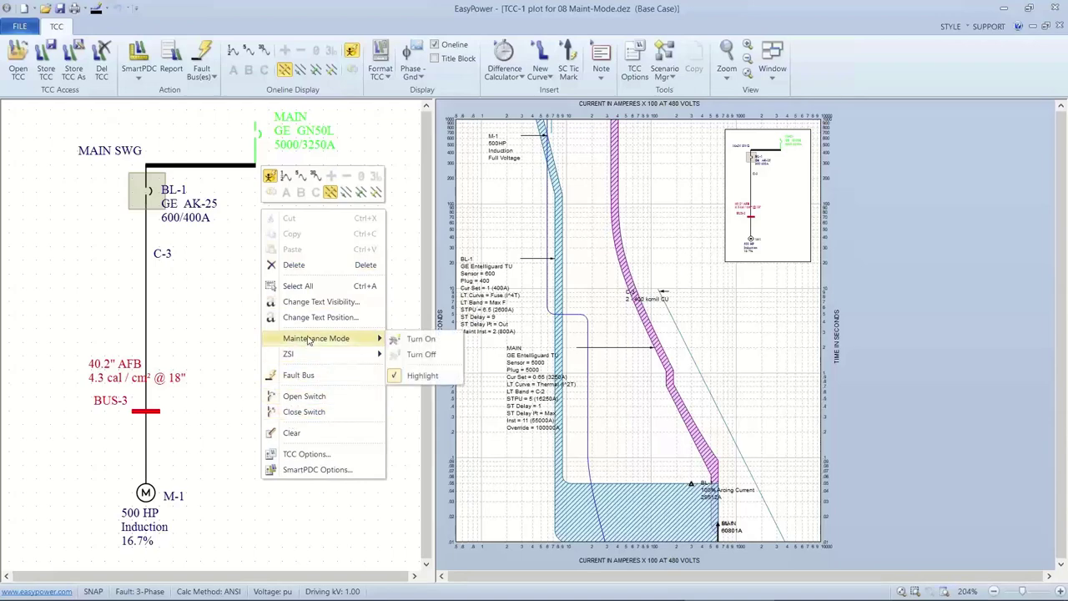
pyautogui.click(410, 345)
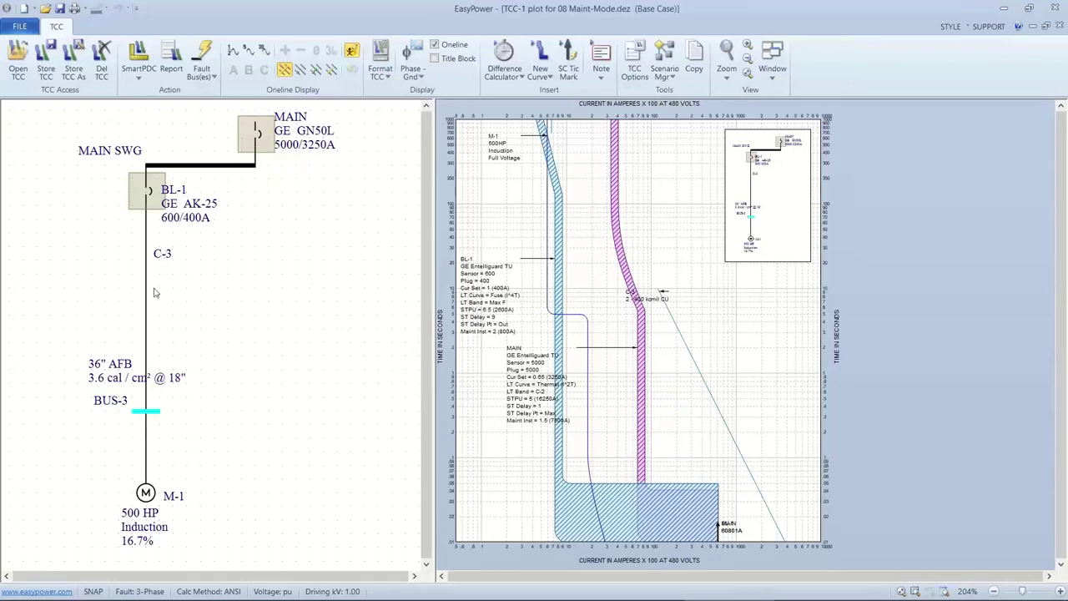
pyautogui.moveTo(129, 369); pyautogui.dragTo(111, 360)
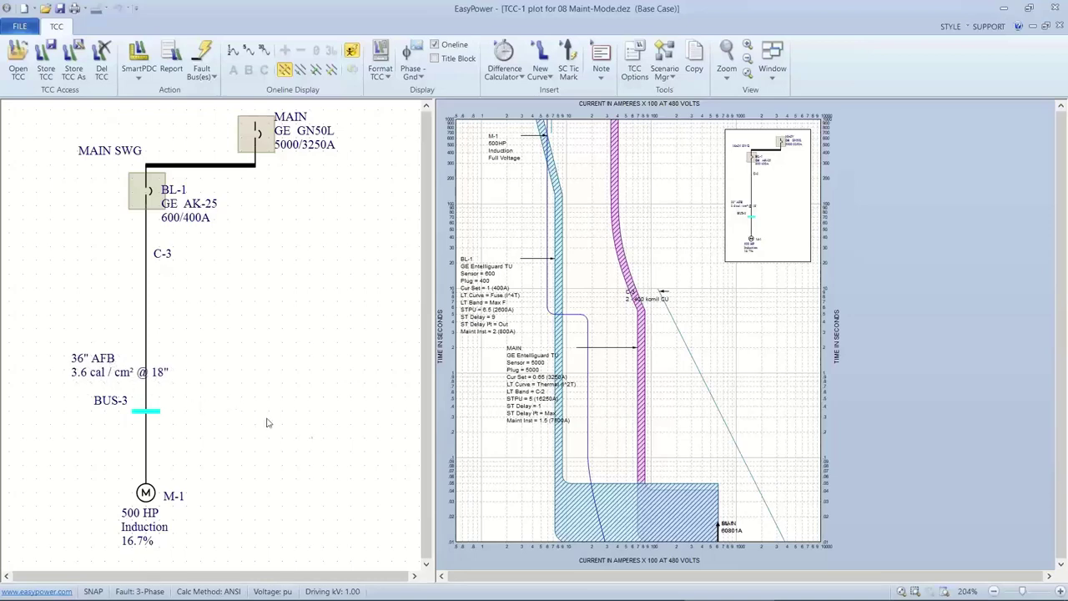
# - Insert an arcing current tick mark on the MAIN curve and raise it to the top of its instantaneous band
pyautogui.rightClick(640, 428)
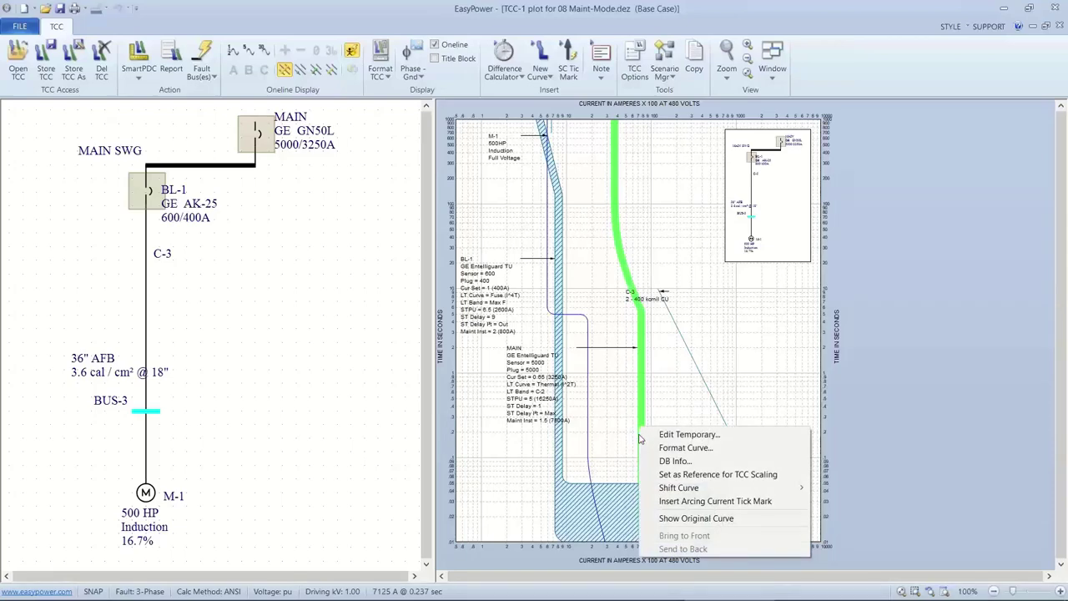
pyautogui.click(664, 500)
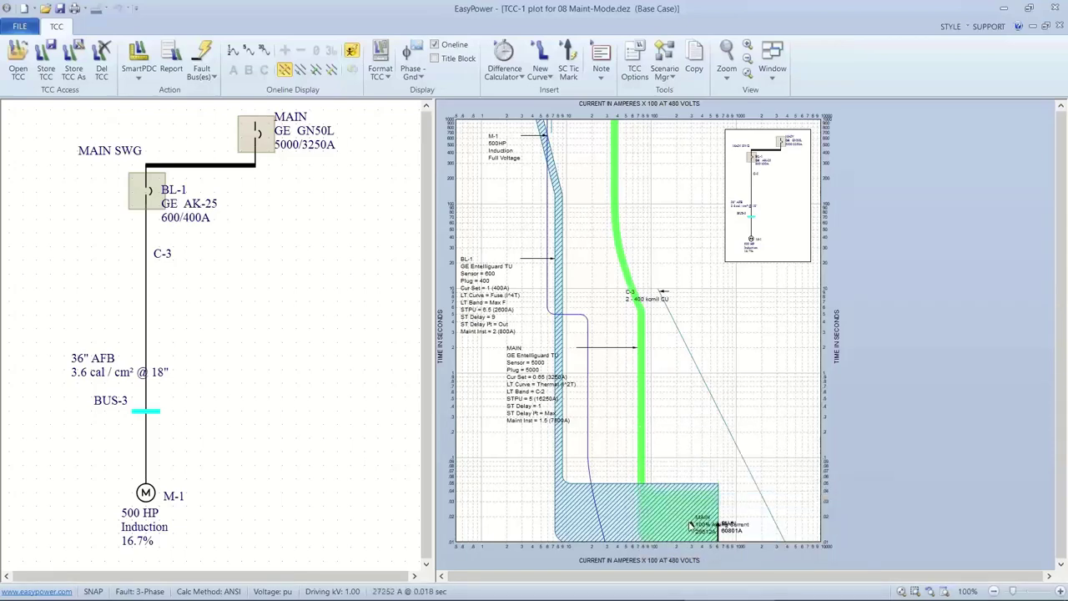
pyautogui.moveTo(689, 522); pyautogui.dragTo(684, 487)
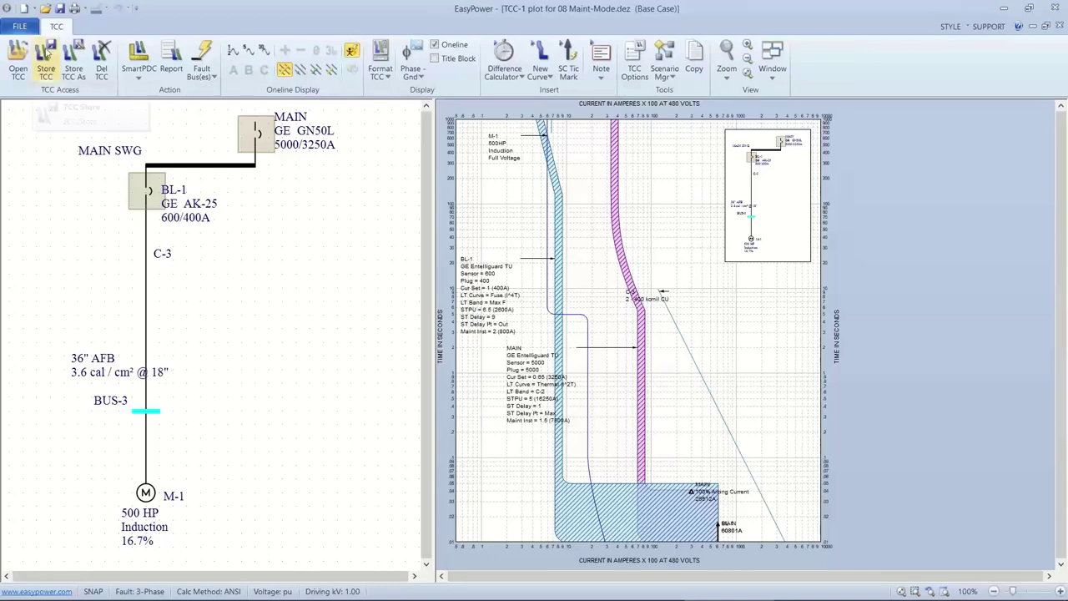
# - Close the TCC-1 plot of 08 Maint-Mode.dez without storing its changes
pyautogui.click(20, 26)
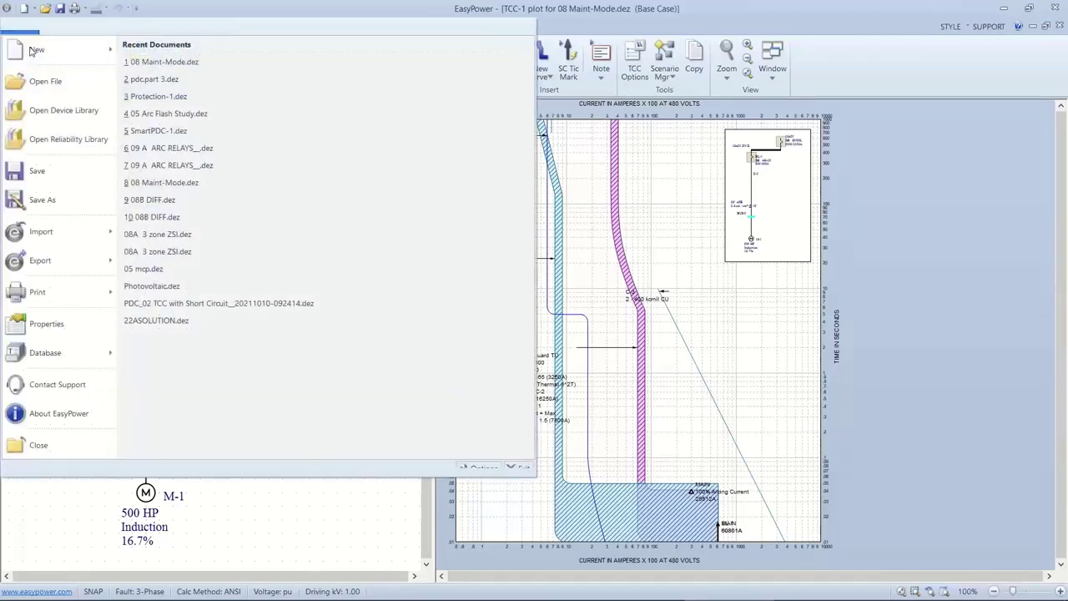
pyautogui.click(25, 444)
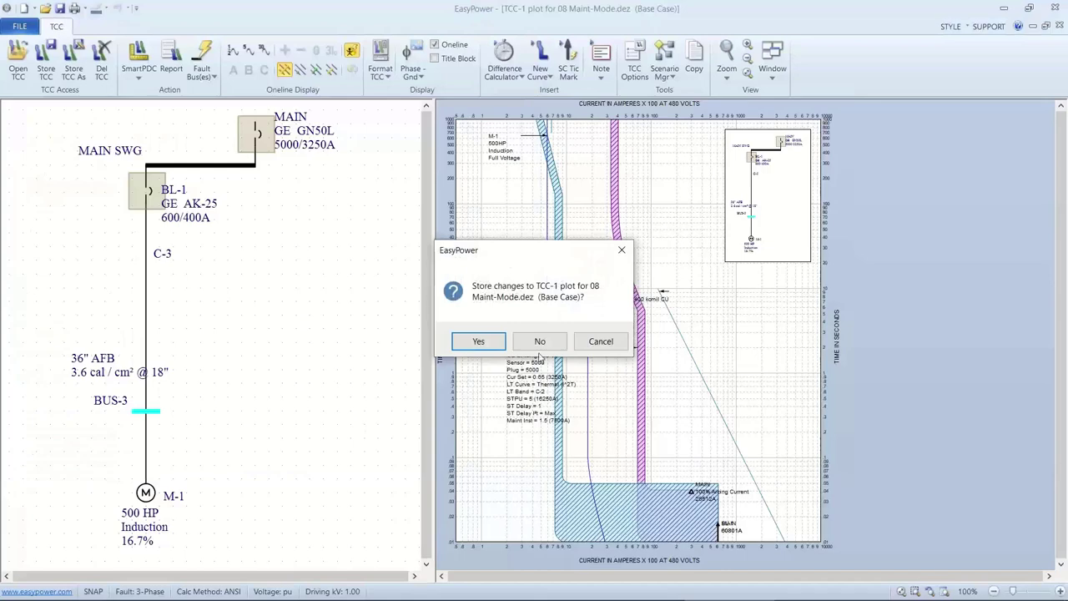
pyautogui.click(539, 342)
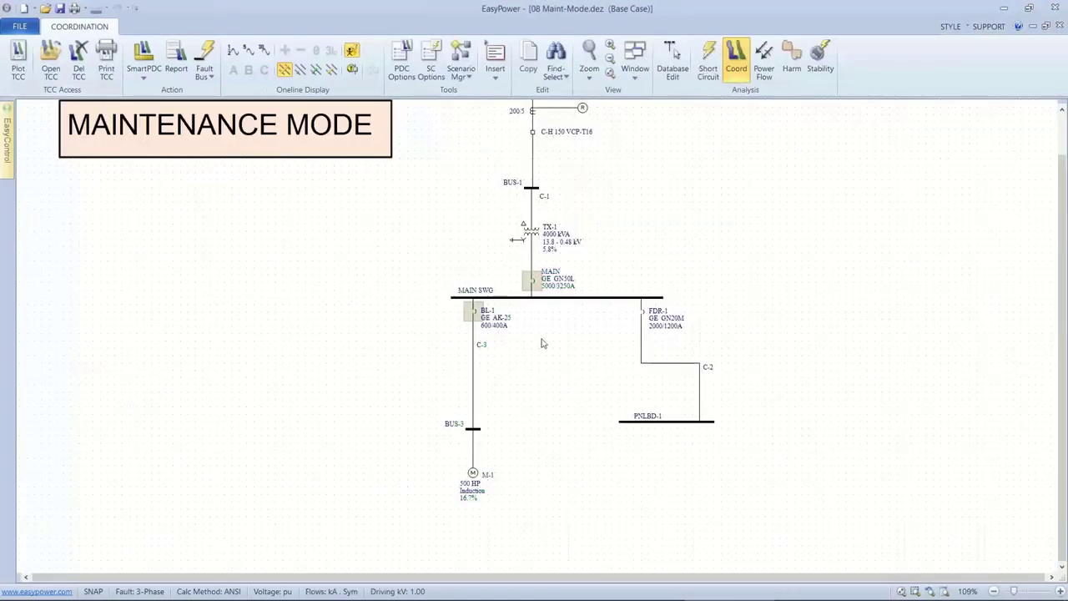
# - Plot a TCC for the path from TX-1 through MAIN and FDR-1 to PNLBD-1, and turn off MAIN's maintenance mode
pyautogui.moveTo(528, 262); pyautogui.dragTo(728, 425)
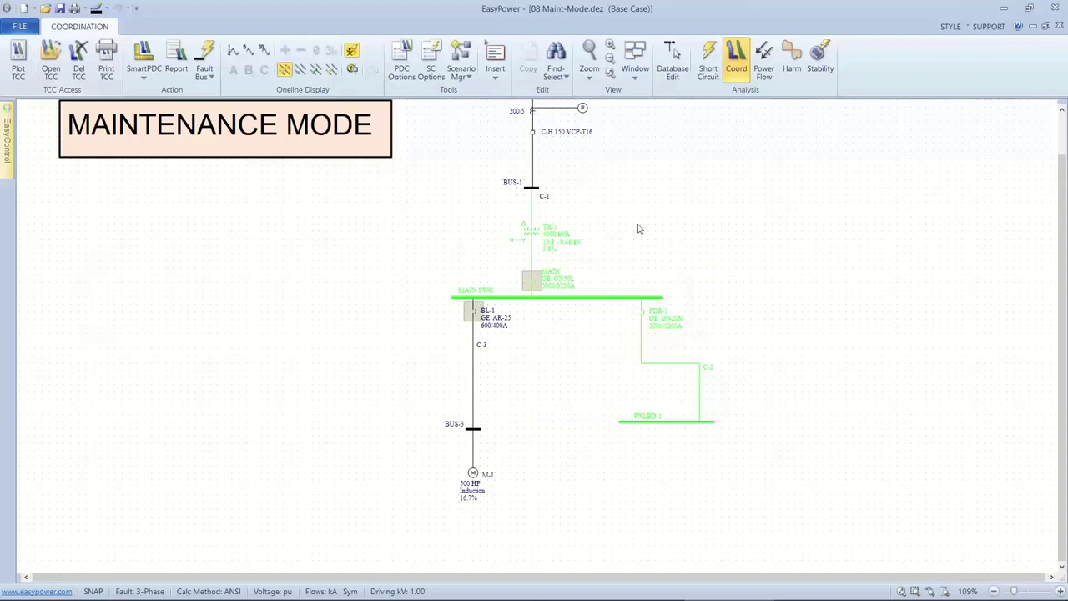
pyautogui.click(17, 67)
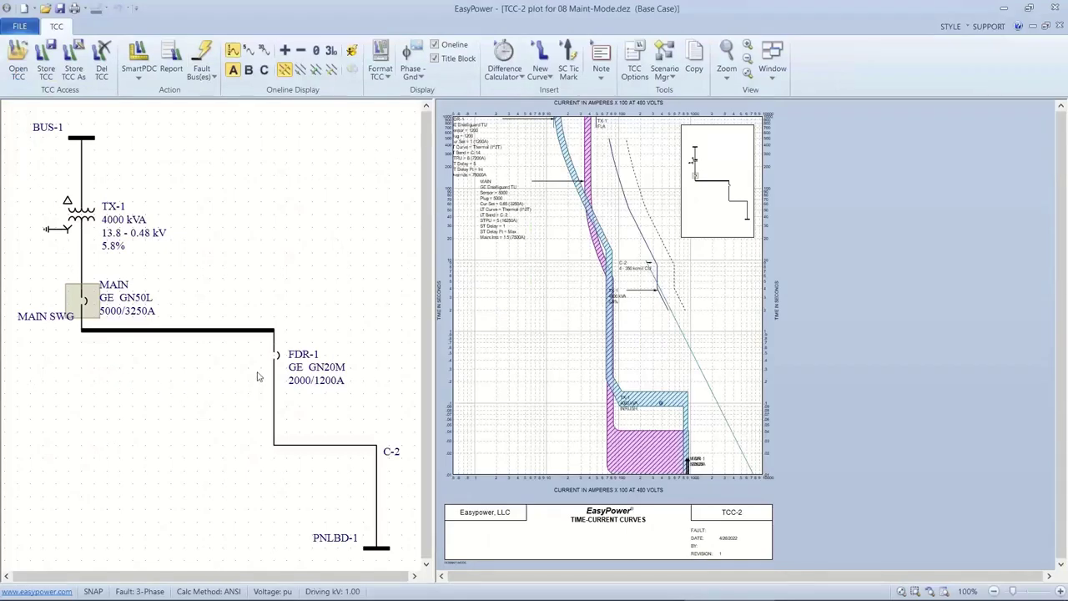
pyautogui.rightClick(78, 301)
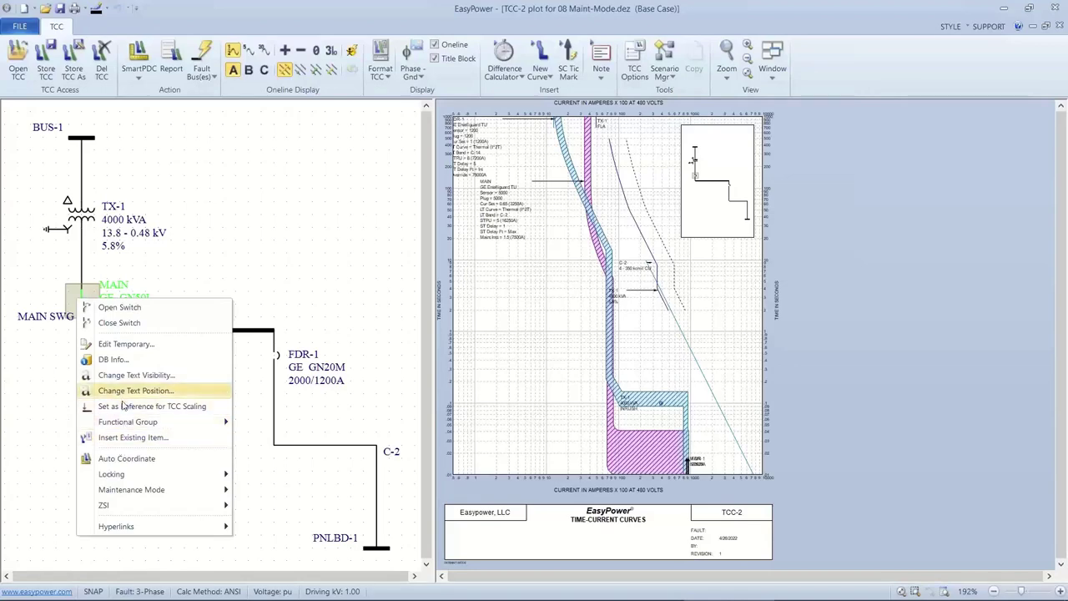
pyautogui.moveTo(192, 490)
pyautogui.click(261, 506)
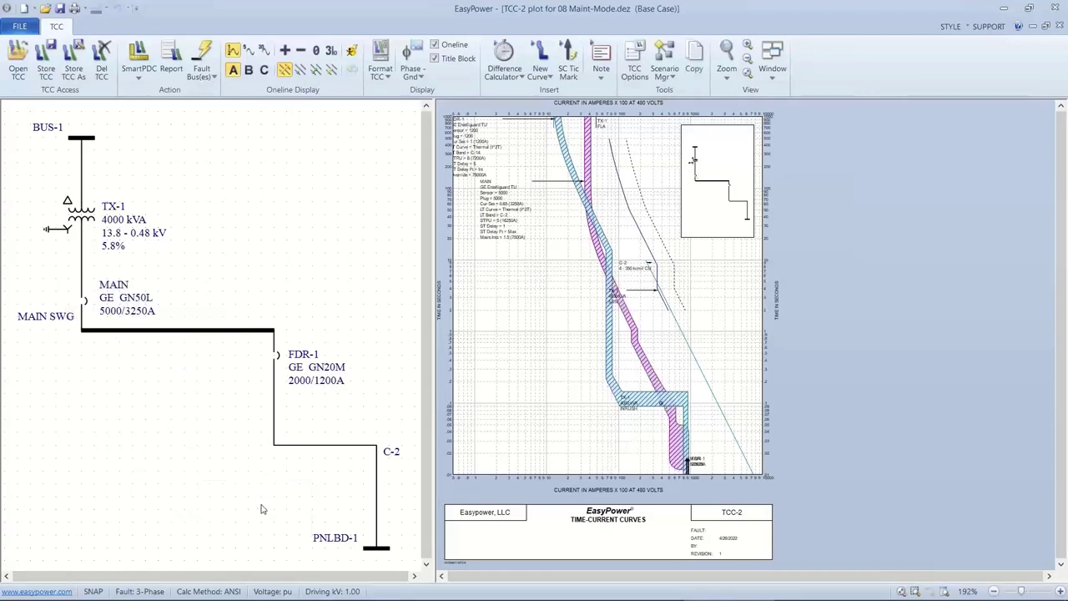
# - Fault PNLBD-1 and turn on maintenance mode for FDR-1, displaying the arc-flash hazard results on the one-line
pyautogui.click(372, 547)
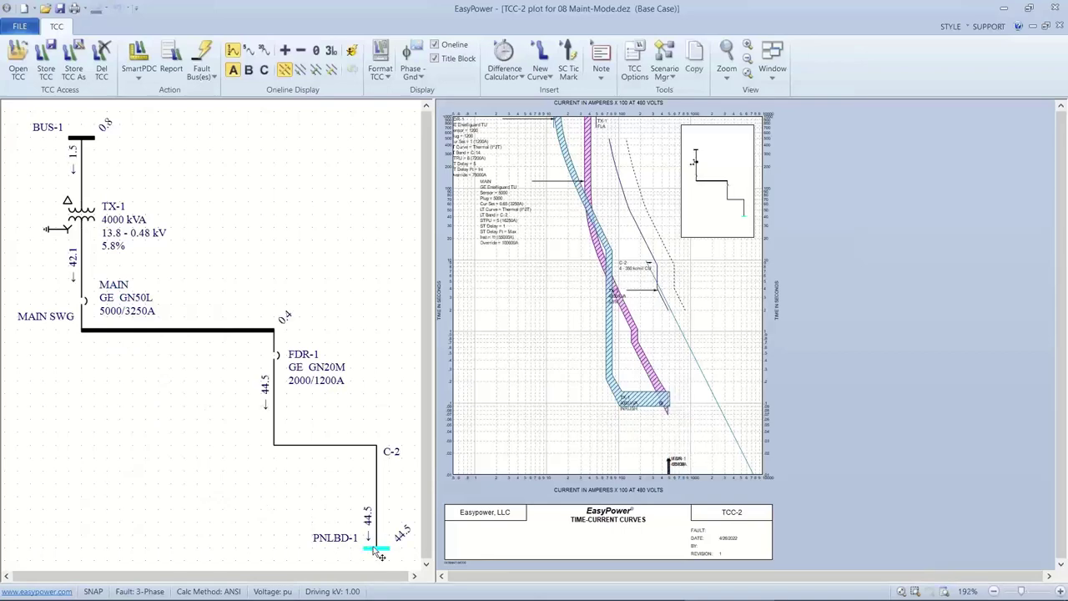
pyautogui.rightClick(277, 357)
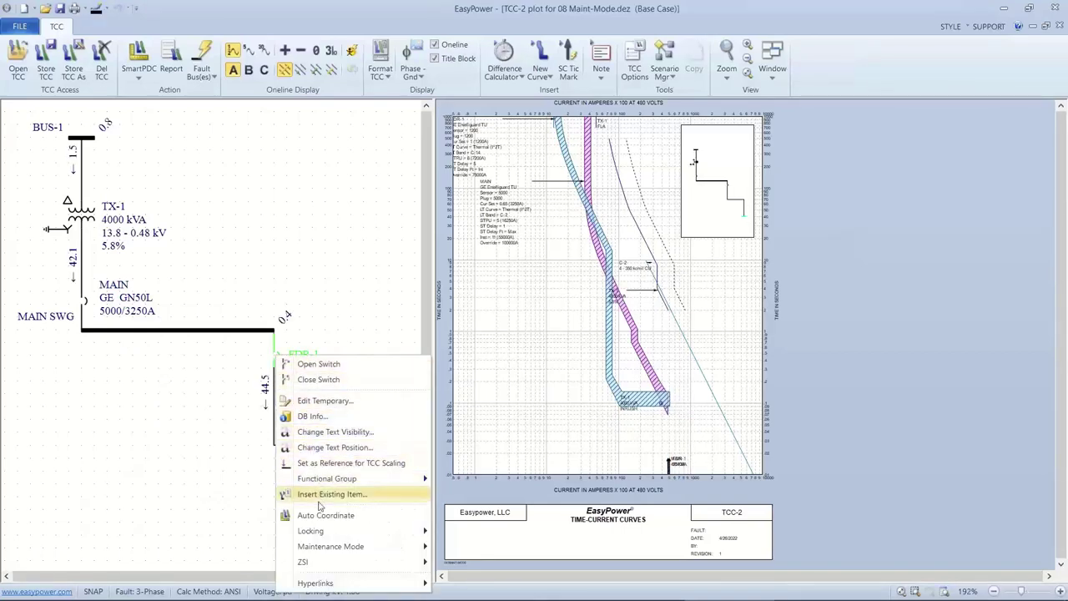
pyautogui.moveTo(373, 550)
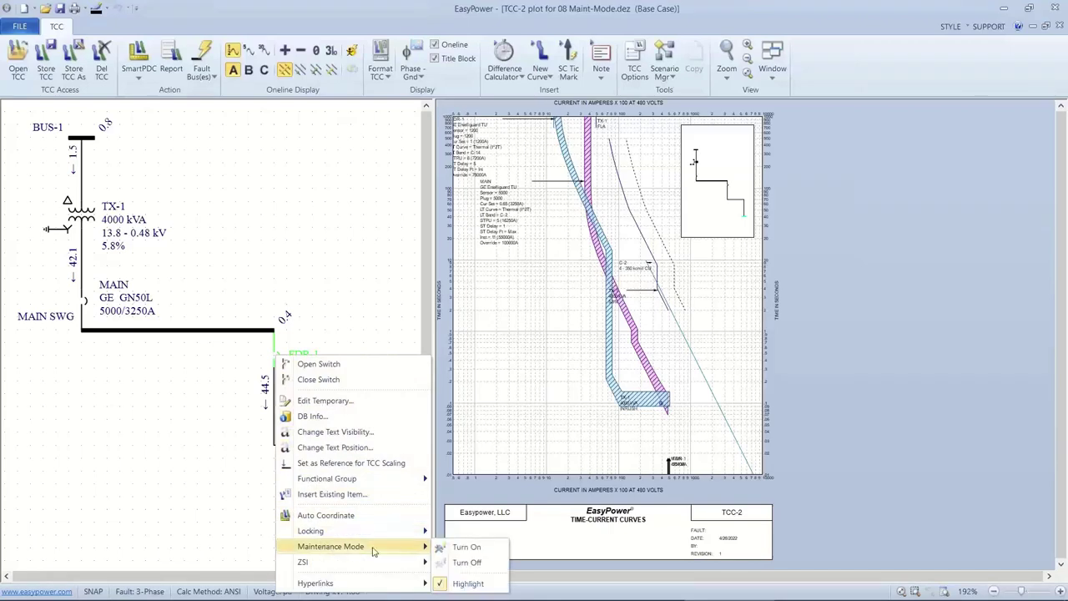
pyautogui.click(466, 547)
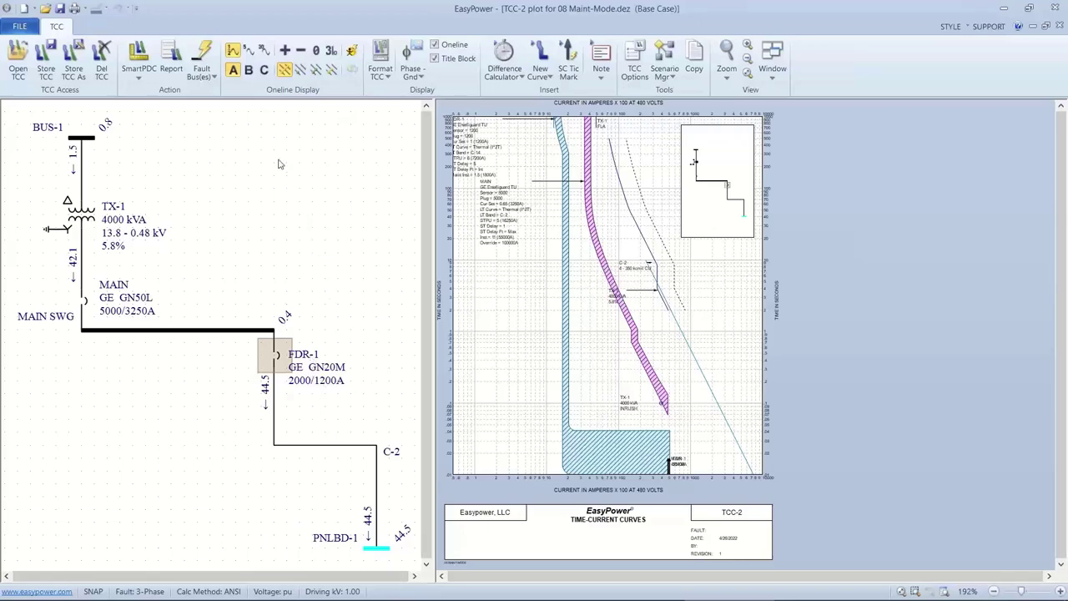
pyautogui.click(351, 50)
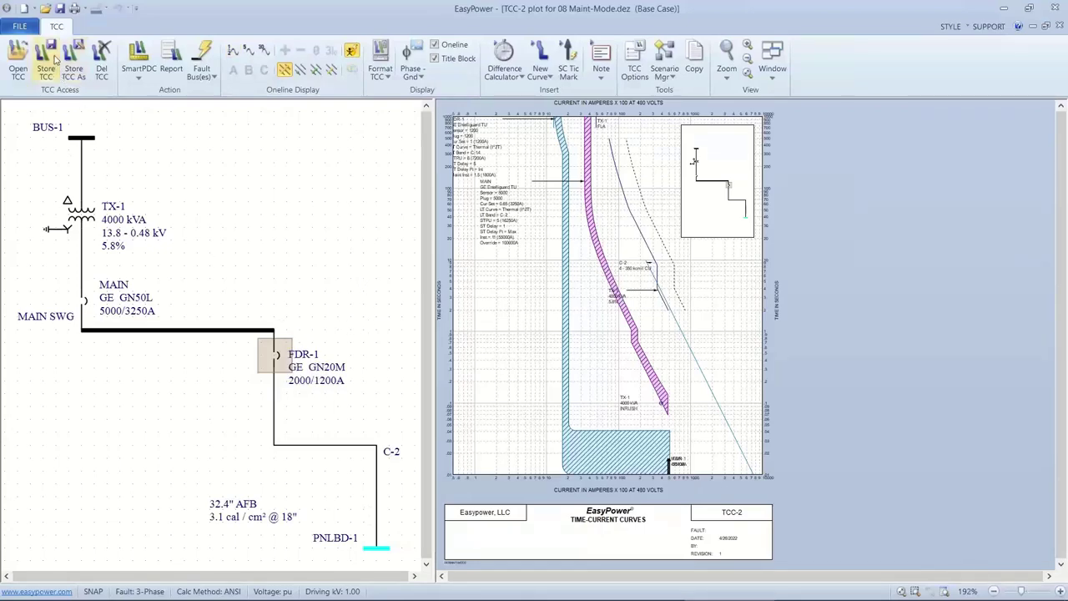
# - Close the TCC-2 plot of 08 Maint-Mode.dez without storing it
pyautogui.click(20, 26)
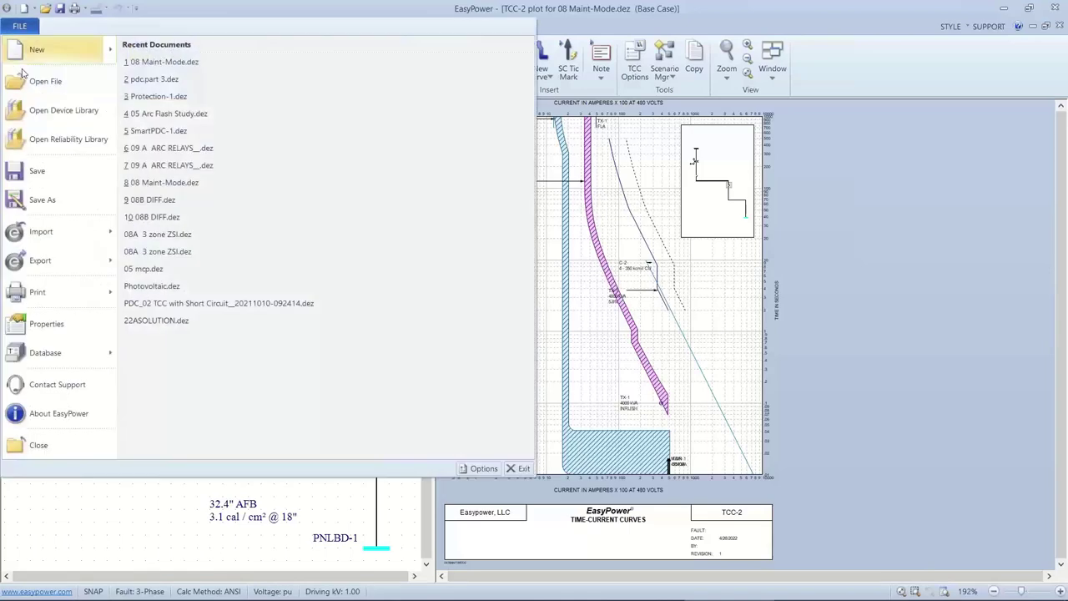
pyautogui.click(25, 445)
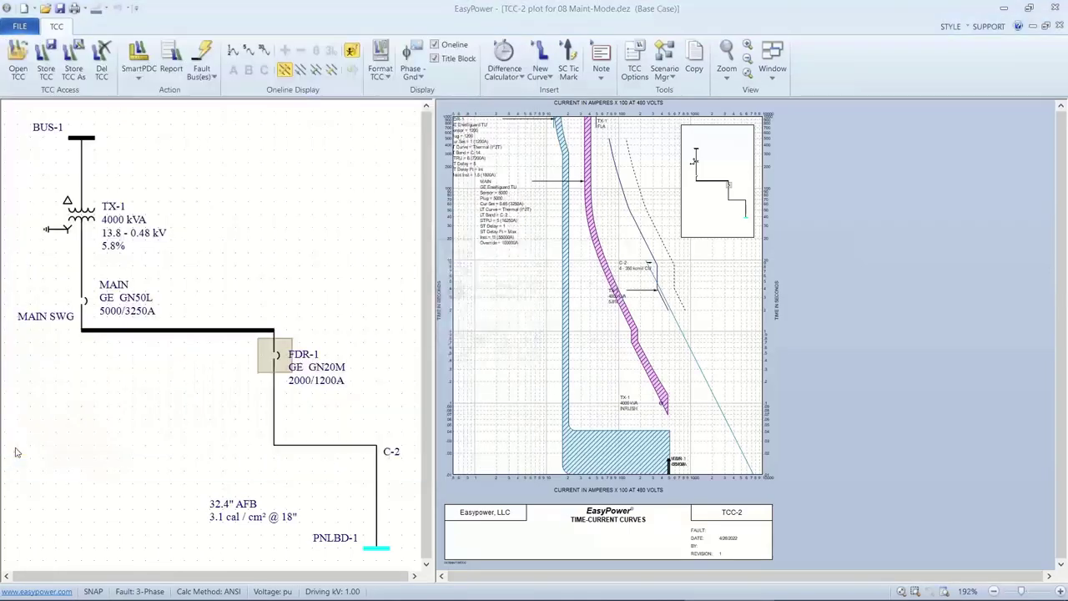
pyautogui.click(538, 343)
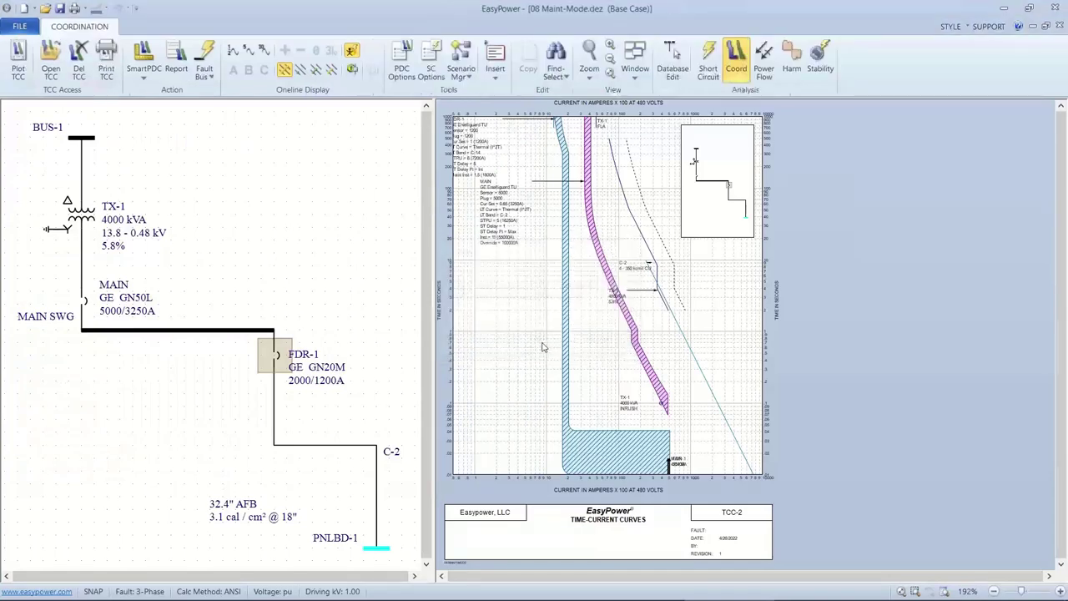
# - In Database Edit, examine the FDR-1 breaker's phase trip settings, including the RELT pickup and the available instantaneous pickups
pyautogui.click(673, 55)
pyautogui.click(509, 352)
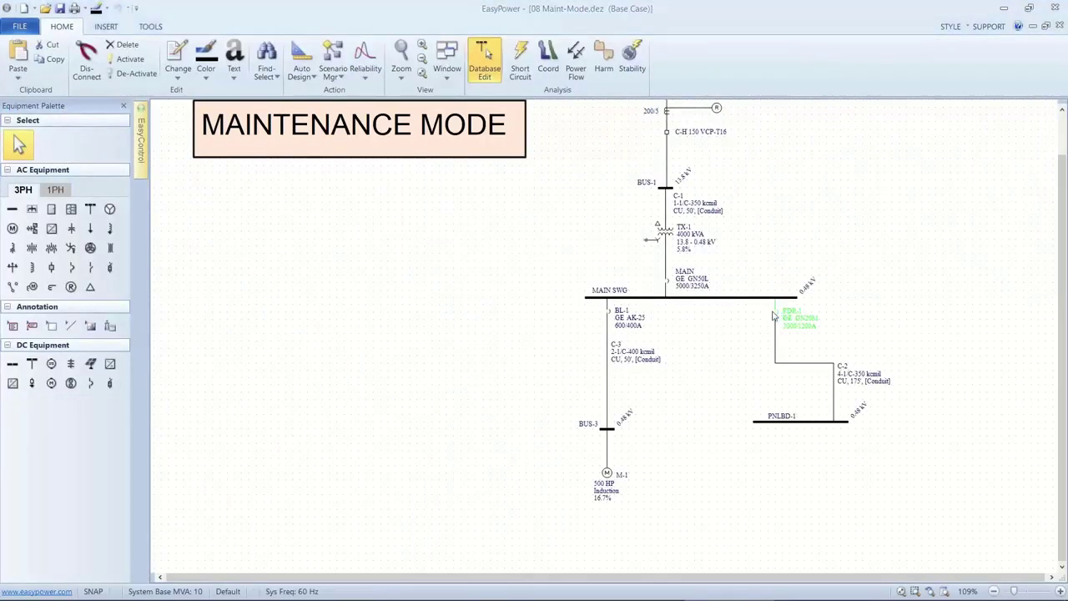
pyautogui.doubleClick(767, 316)
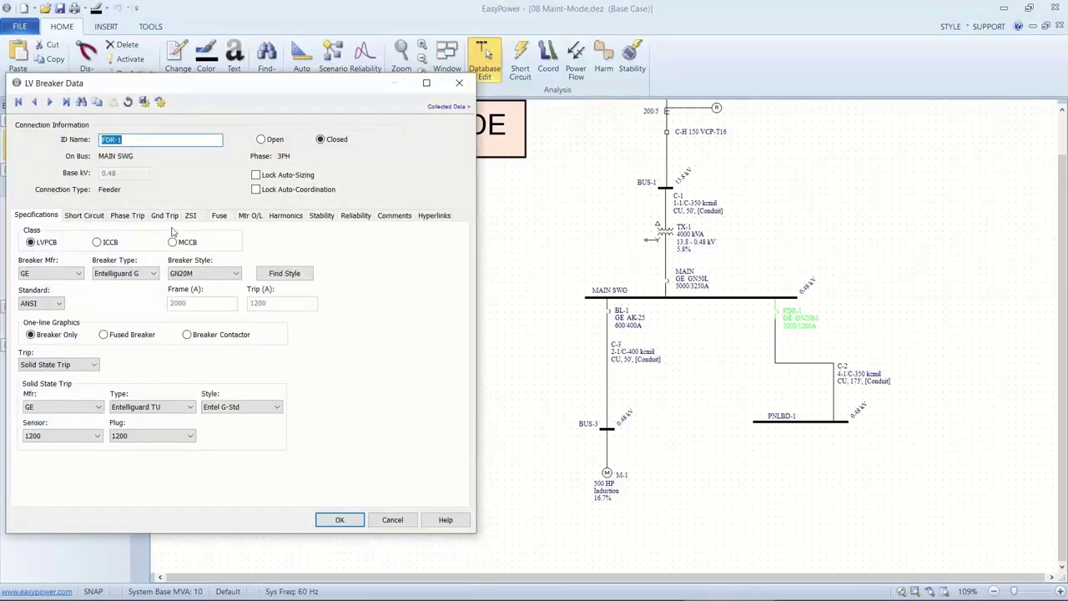
pyautogui.click(127, 216)
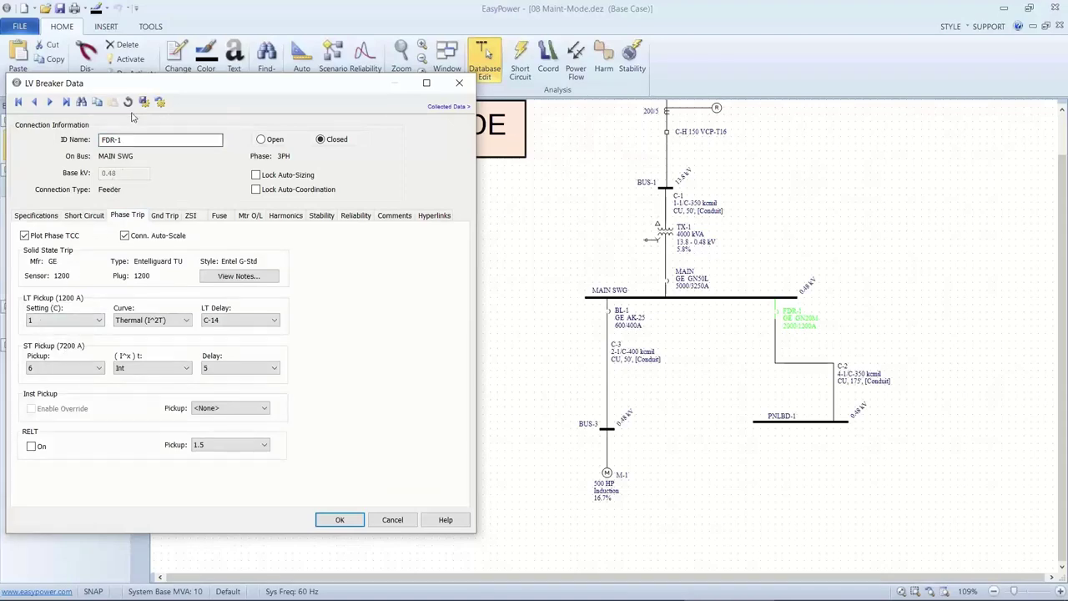
pyautogui.moveTo(143, 89); pyautogui.dragTo(287, 124)
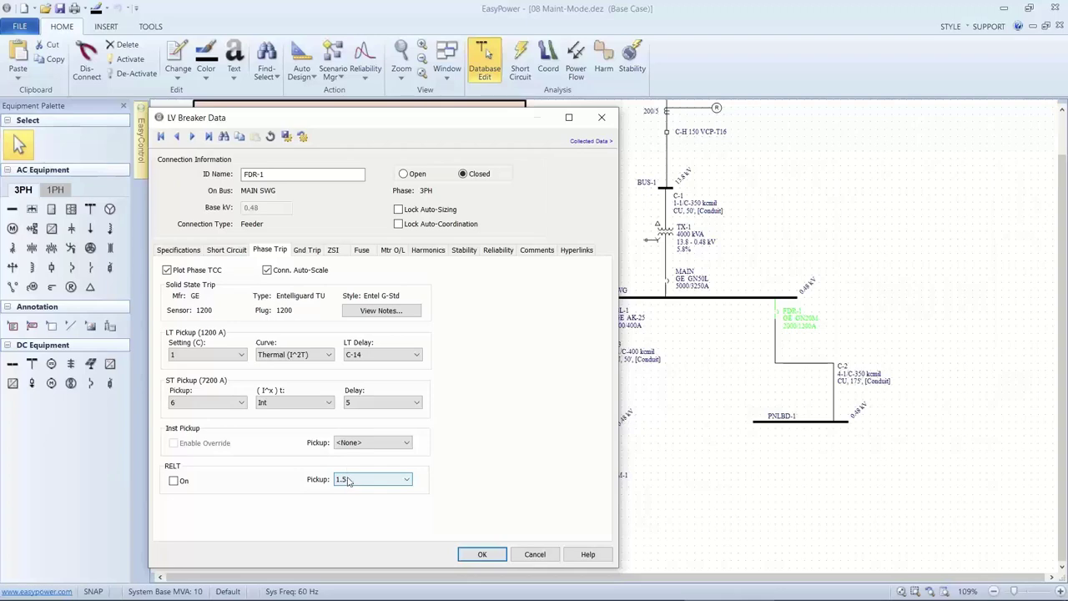
pyautogui.click(349, 445)
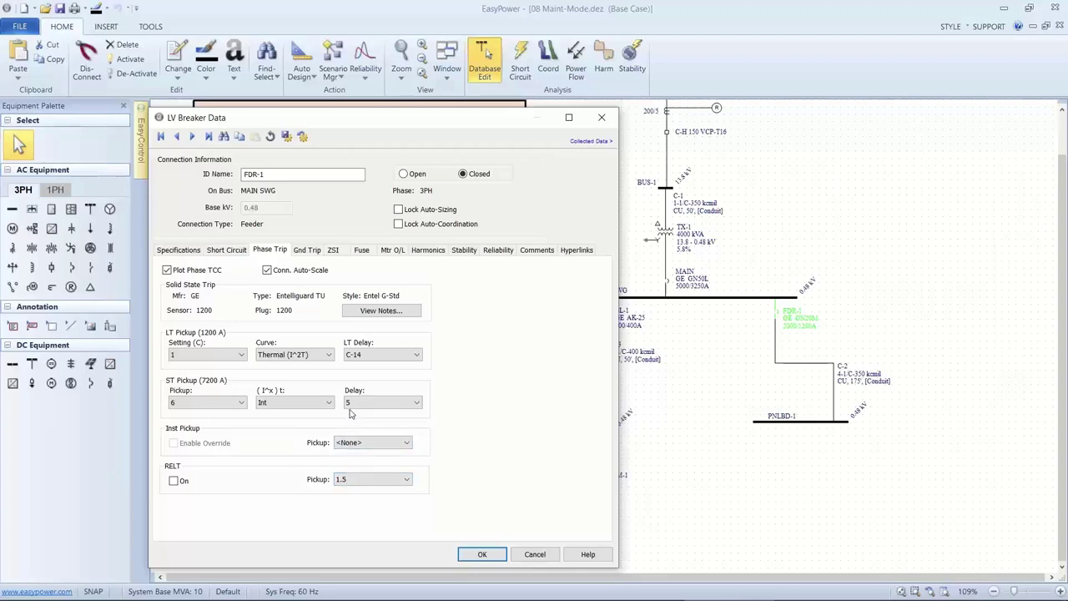
pyautogui.click(370, 440)
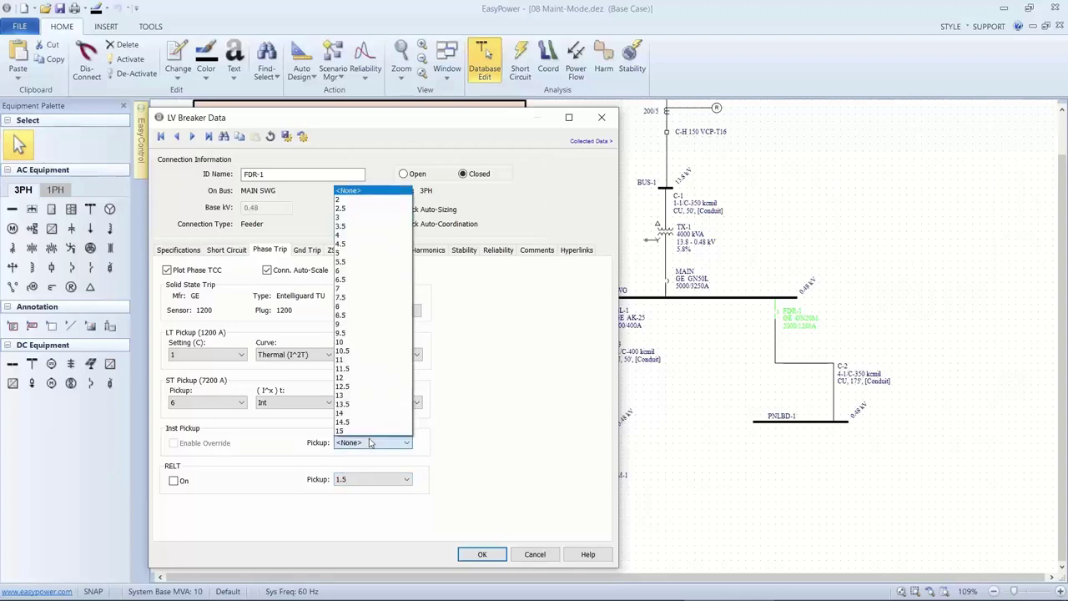
pyautogui.click(369, 440)
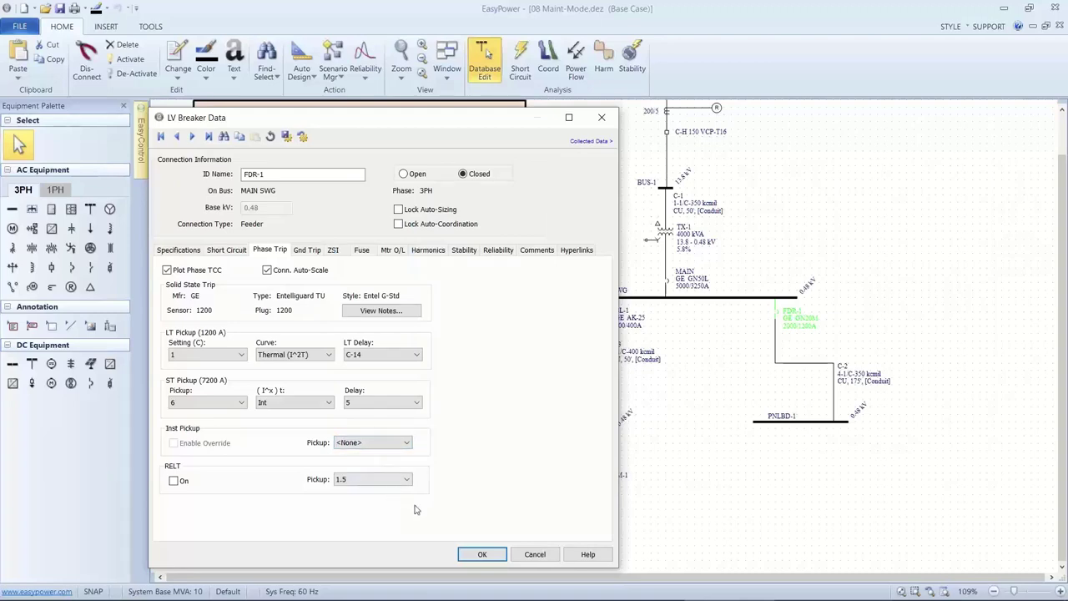
pyautogui.click(482, 553)
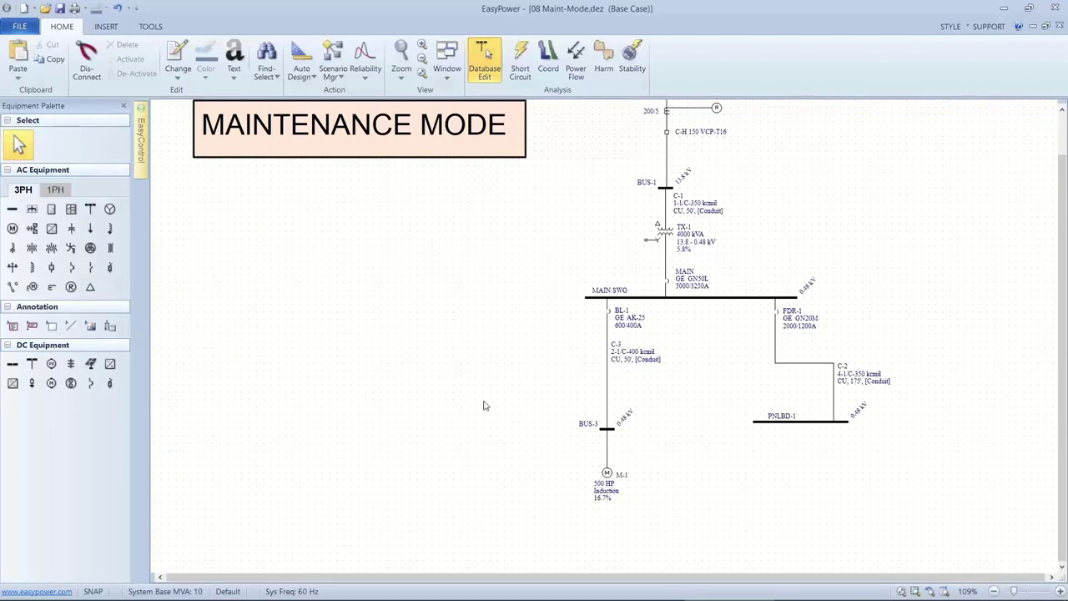
# - Close 08 Maint-Mode.dez without saving the changes
pyautogui.moveTo(481, 387); pyautogui.dragTo(424, 395)
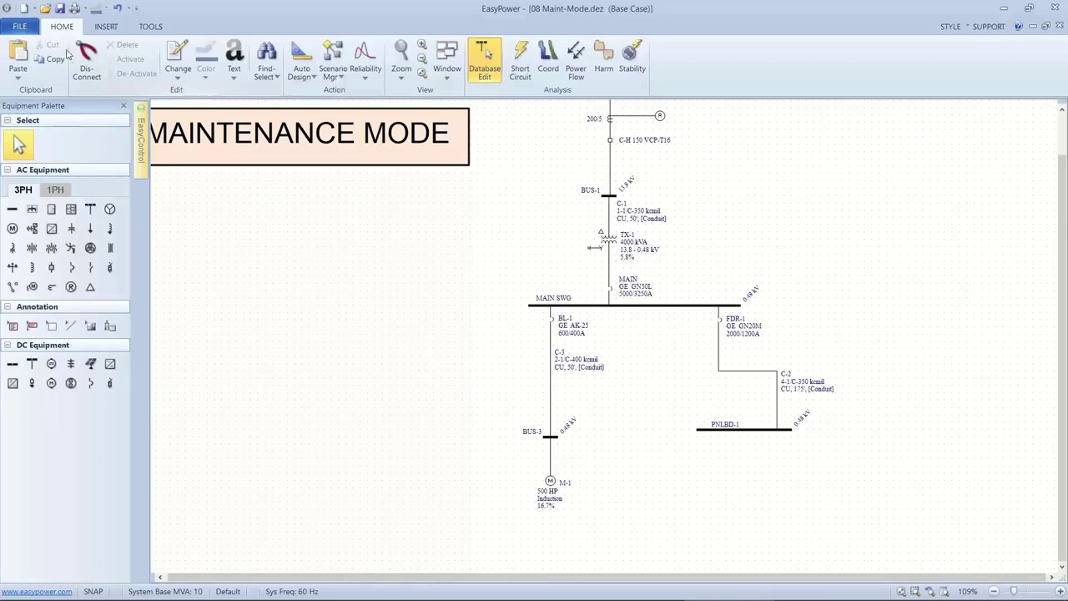
pyautogui.click(31, 31)
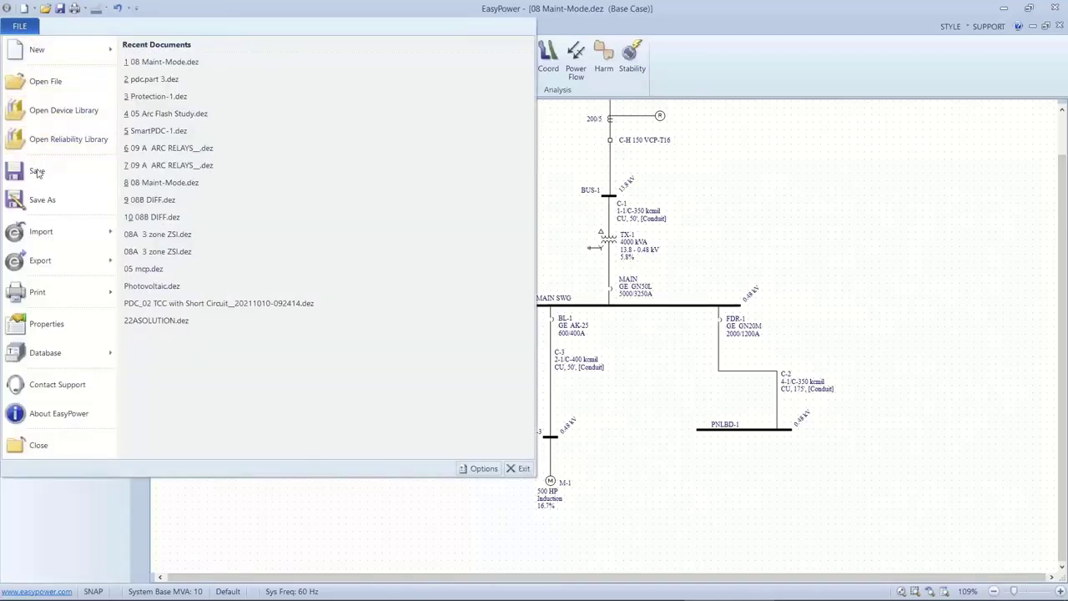
pyautogui.click(31, 443)
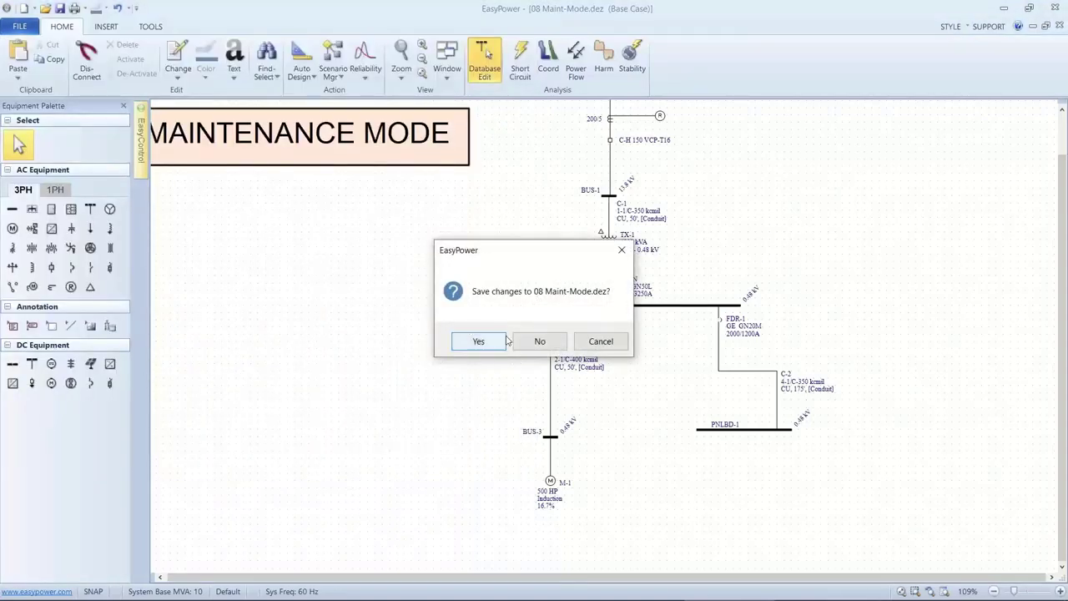
pyautogui.click(538, 342)
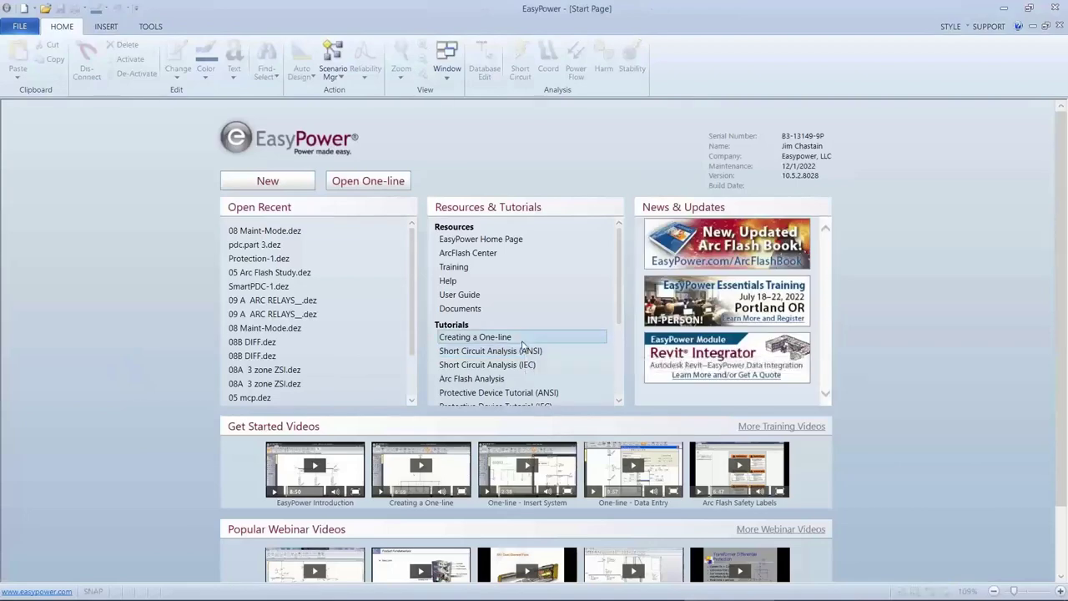
# - Open the one-line file 08A 3 zone ZSI.dez from the pdc webinar folder
pyautogui.click(353, 186)
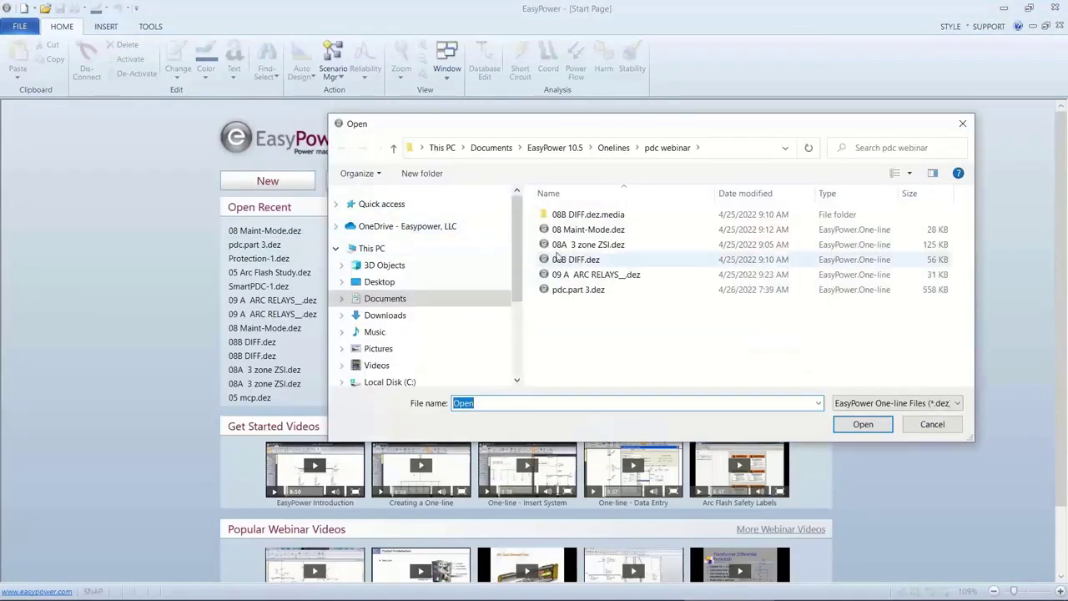
pyautogui.click(588, 245)
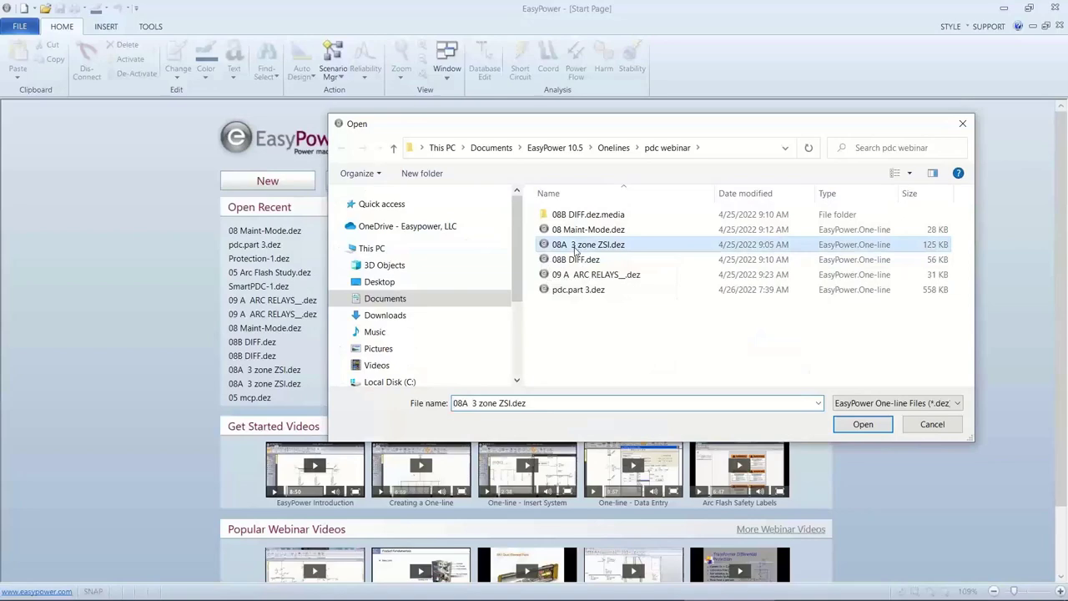
pyautogui.click(872, 422)
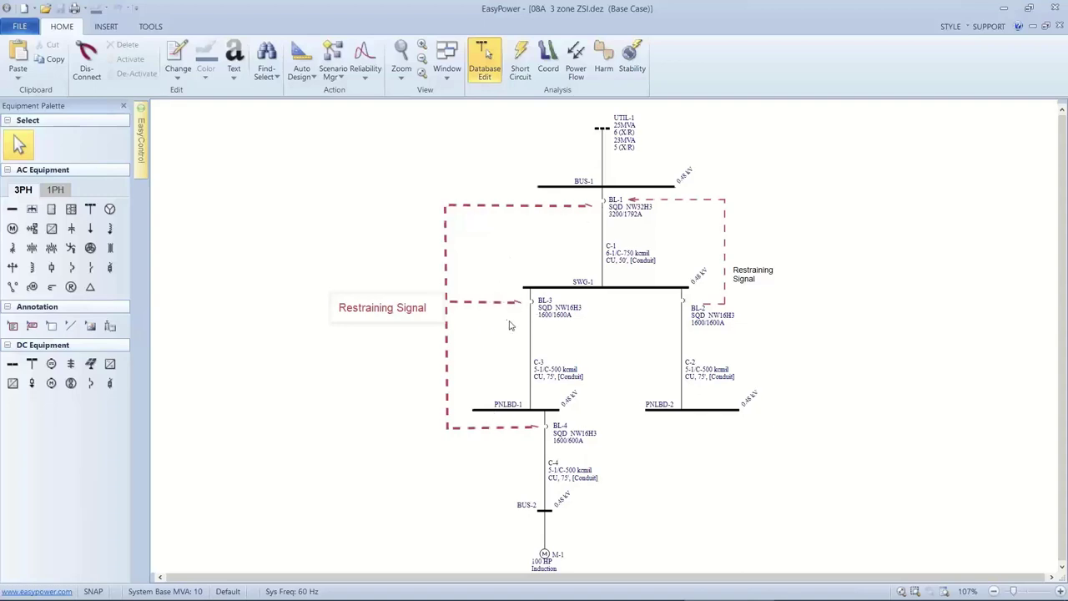
# - In Coordination, plot a TCC for the path from UTIL-1 through BL-1, BL-3 and BL-4 to motor M-1
pyautogui.moveTo(510, 326); pyautogui.dragTo(512, 281)
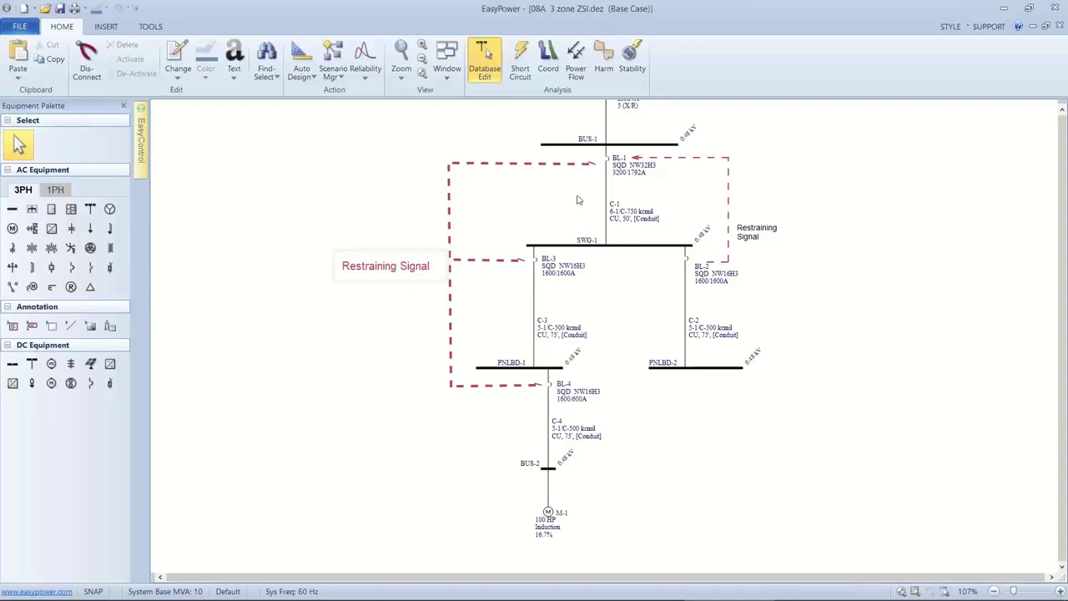
pyautogui.moveTo(406, 137); pyautogui.dragTo(624, 538)
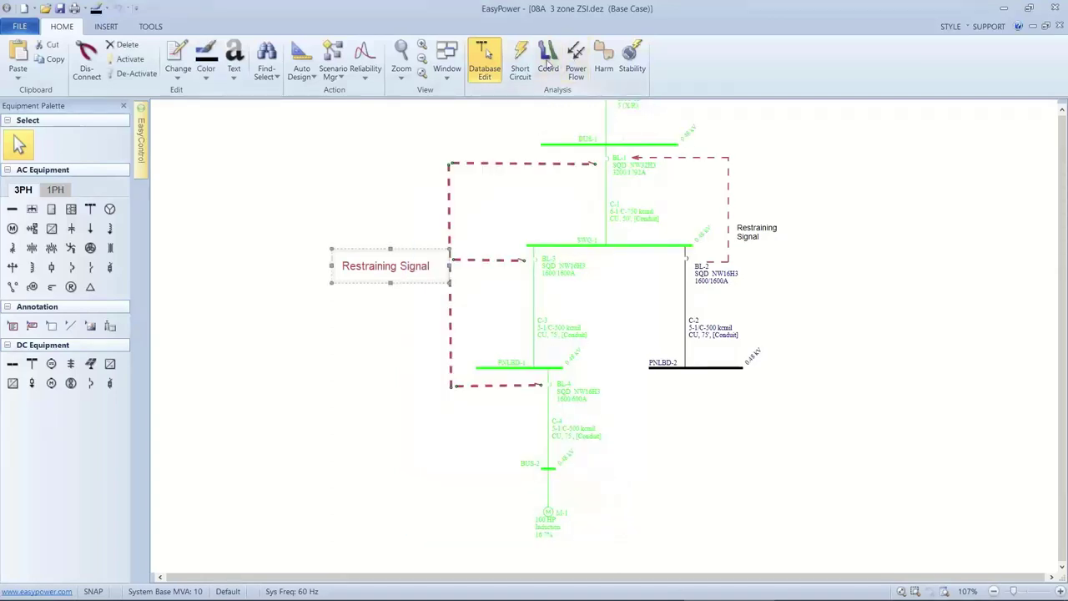
pyautogui.click(547, 60)
pyautogui.click(50, 57)
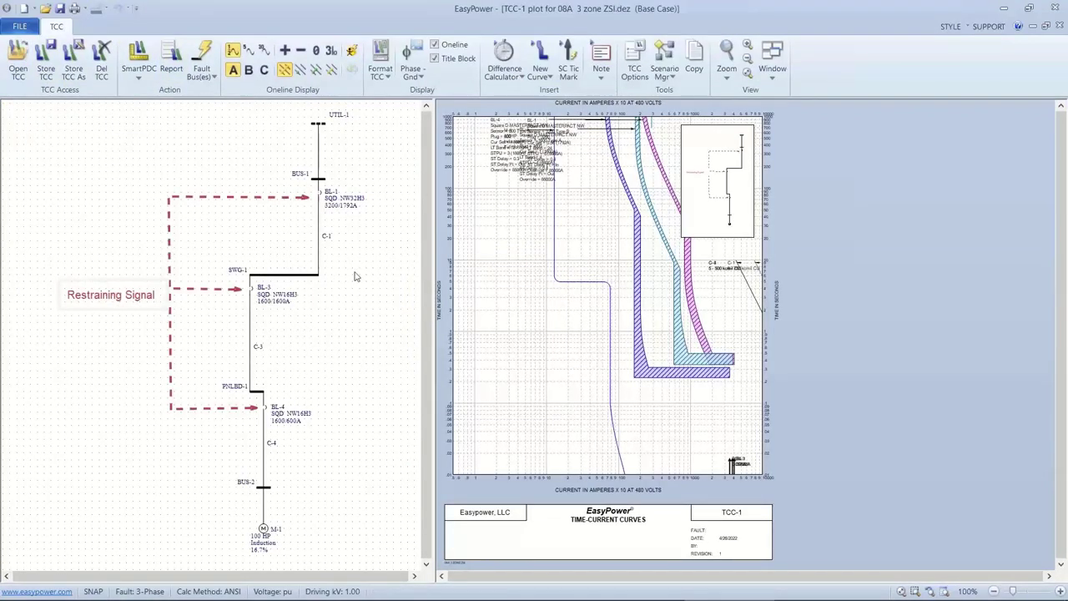
# - Separate the overlapping BL-4, BL-3 and BL-1 setting labels on the TCC by spreading them beside their curves
pyautogui.moveTo(530, 175); pyautogui.dragTo(492, 377)
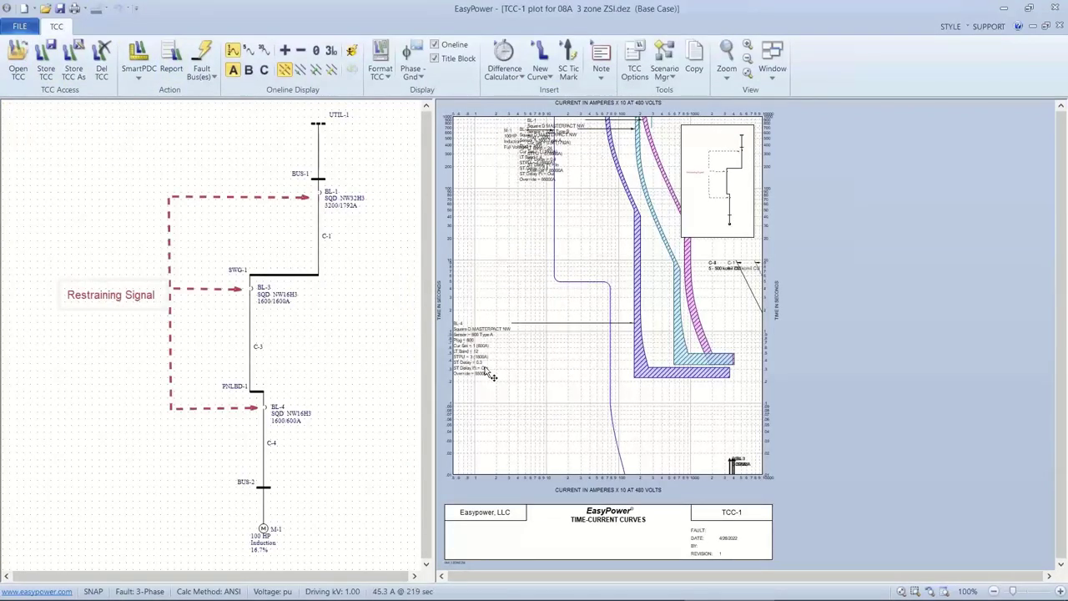
pyautogui.moveTo(532, 190); pyautogui.dragTo(503, 260)
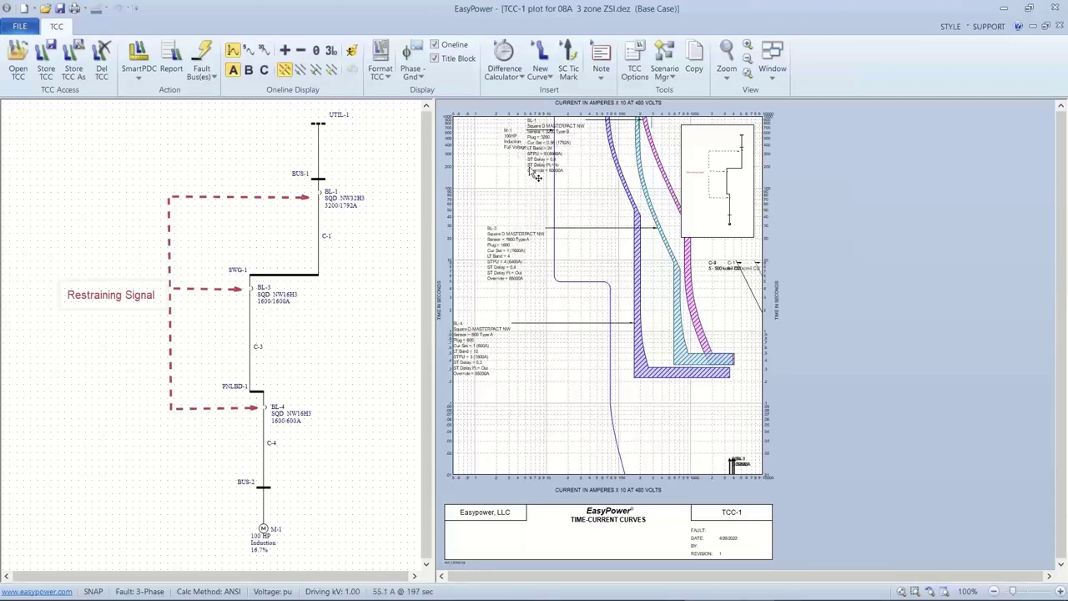
pyautogui.moveTo(537, 177); pyautogui.dragTo(494, 216)
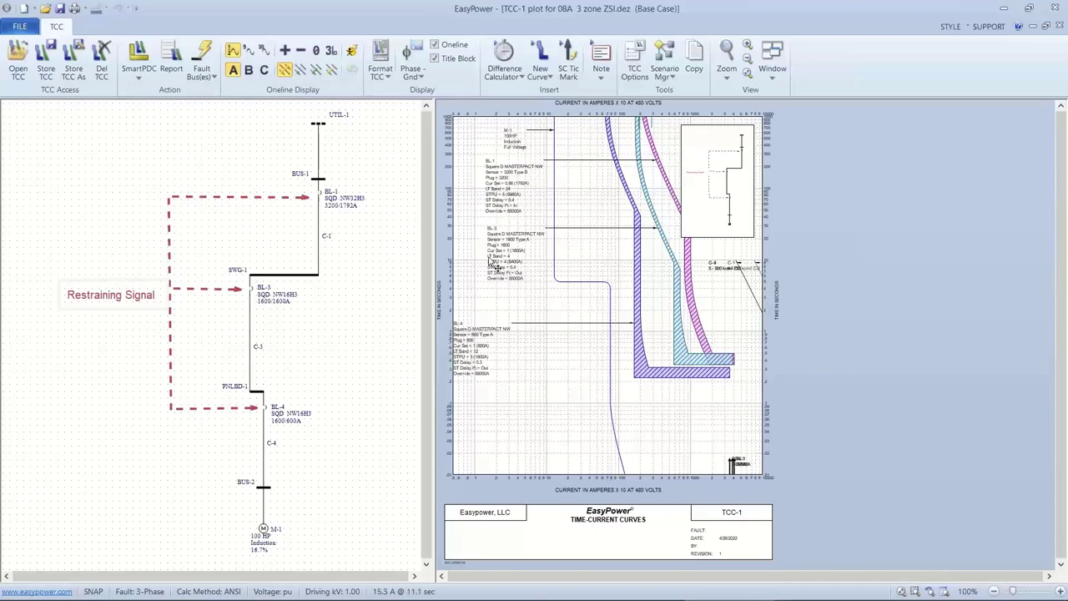
# - Hide the TCC title block and fault BUS-2 on the one-line
pyautogui.click(435, 59)
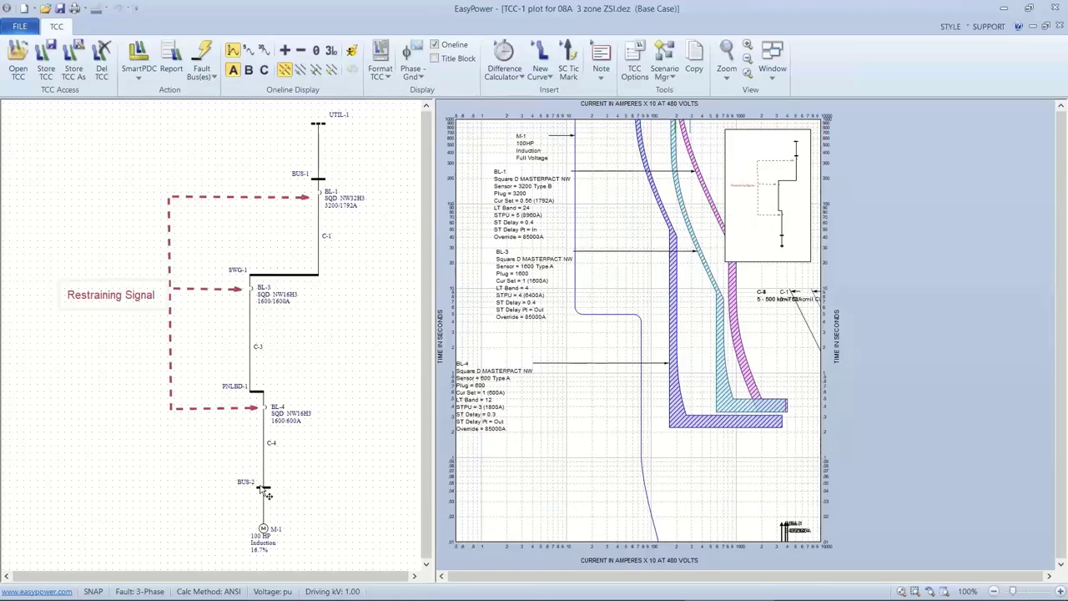
pyautogui.click(264, 488)
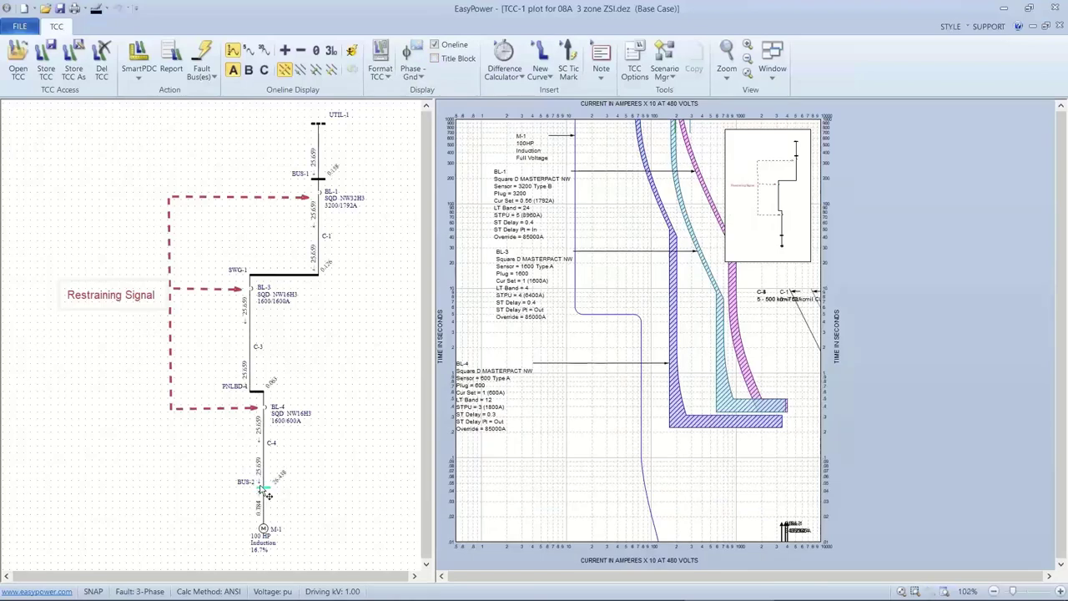
# - Turn short-time ZSI on for all applicable breakers in the TCC
pyautogui.rightClick(108, 164)
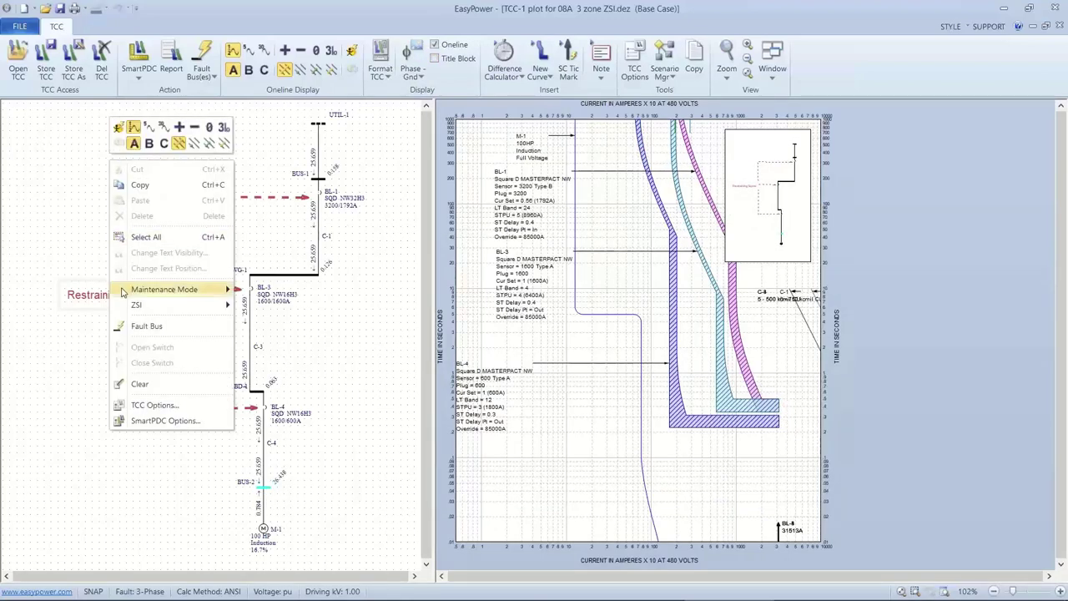
pyautogui.moveTo(137, 310)
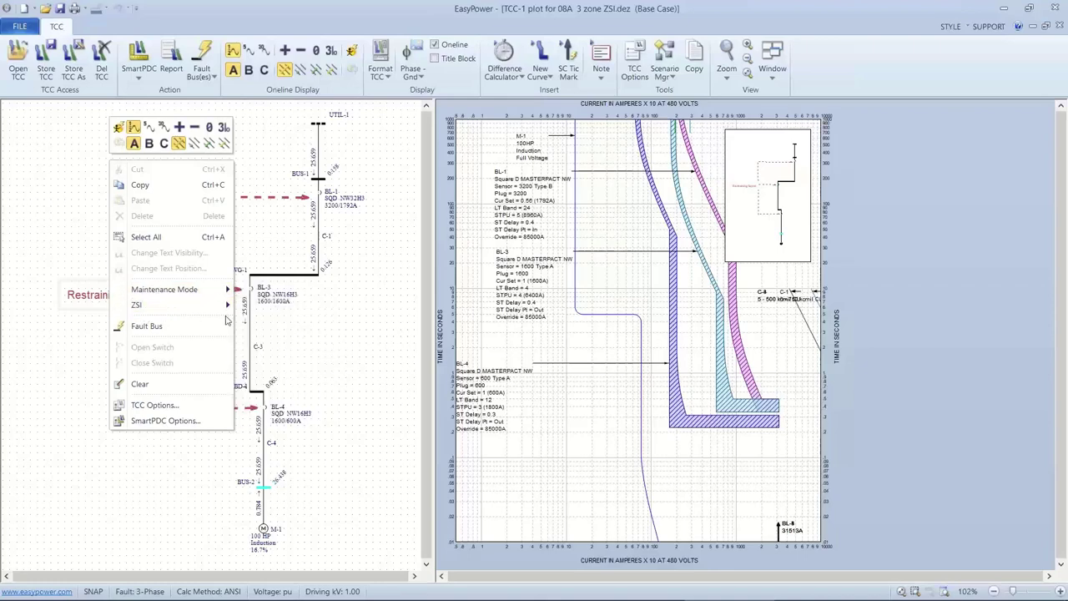
pyautogui.moveTo(219, 305)
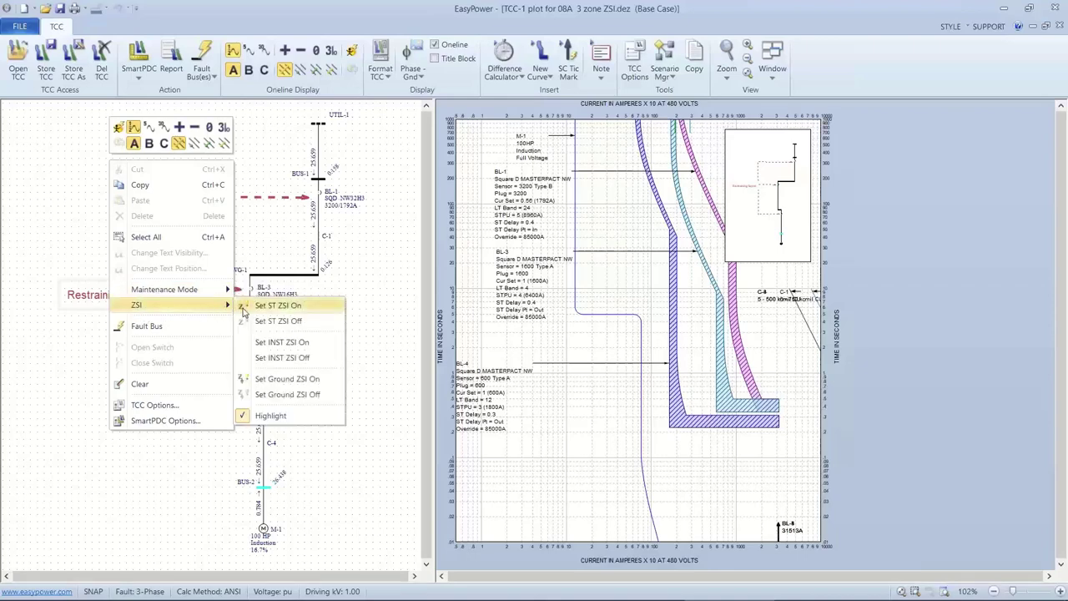
pyautogui.click(275, 306)
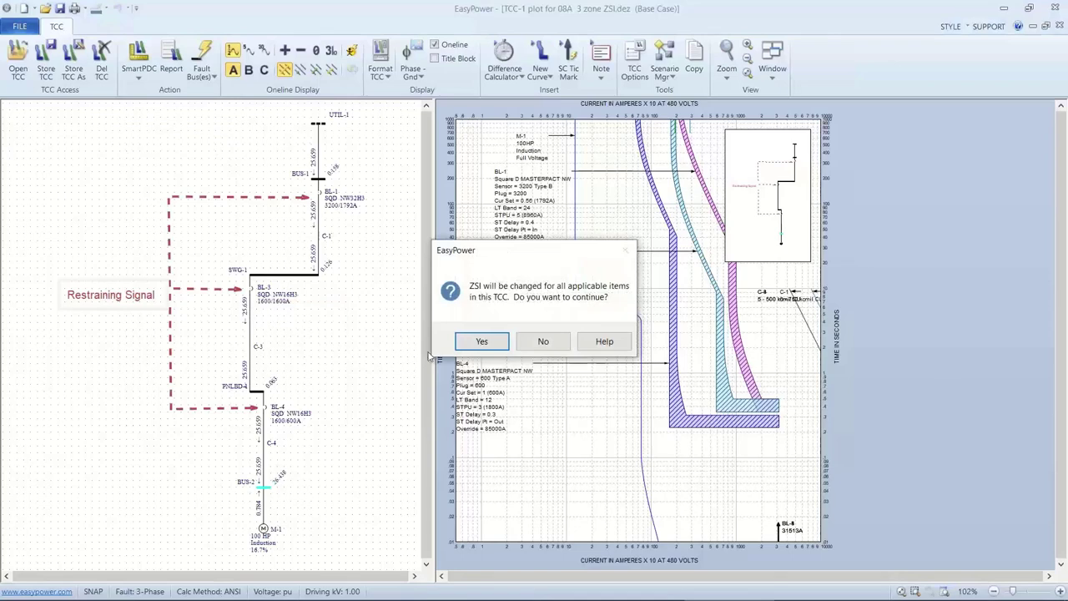
pyautogui.click(482, 341)
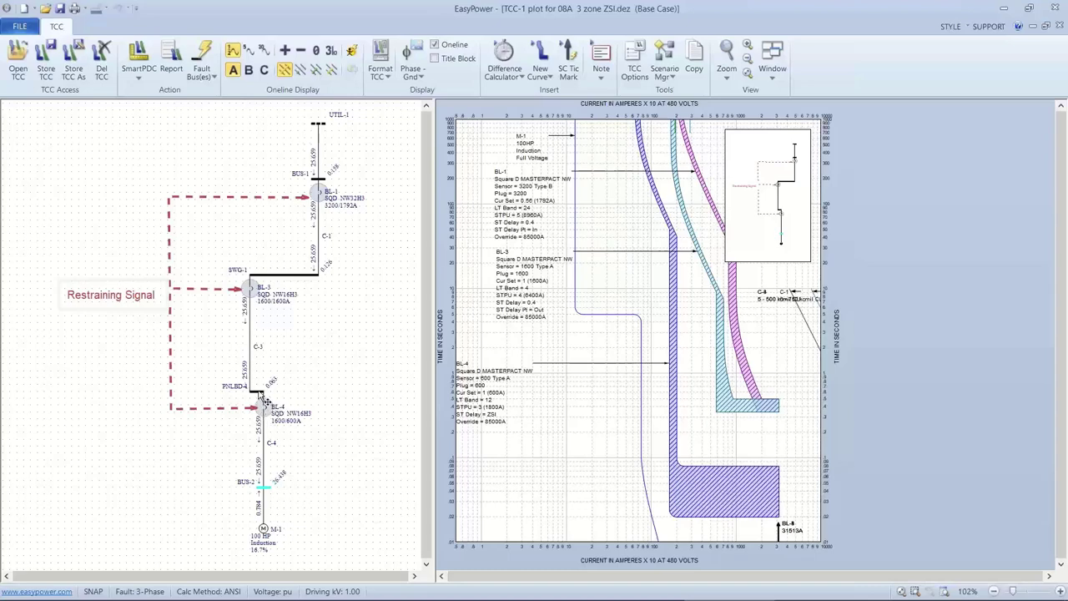
# - Fault PNLBD-1 and then SWG-1 on the one-line to compare the ZSI response of BL-3 and BL-1
pyautogui.click(262, 394)
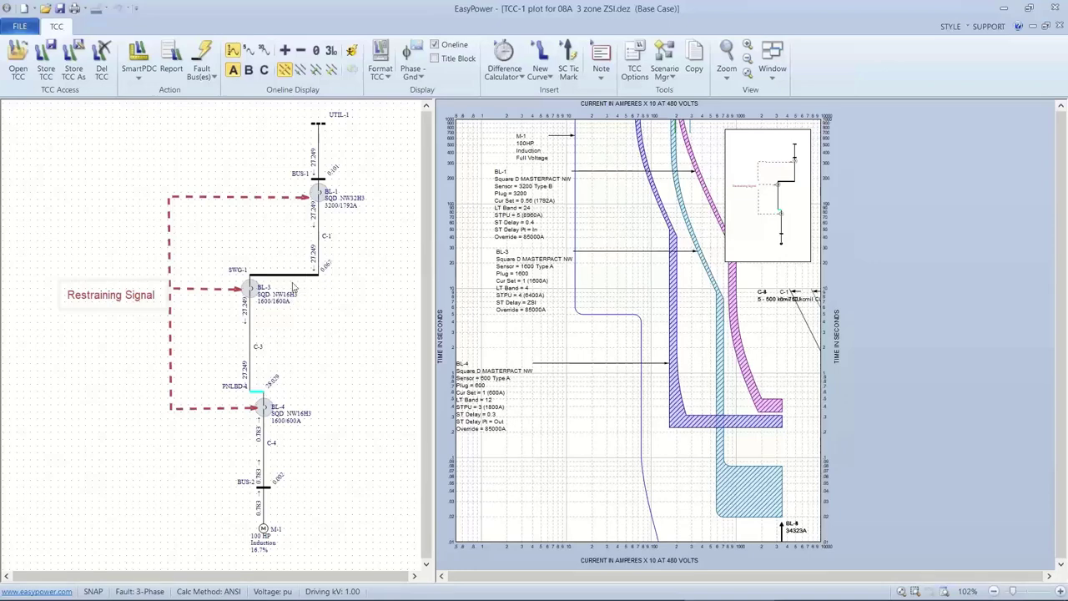
pyautogui.click(294, 273)
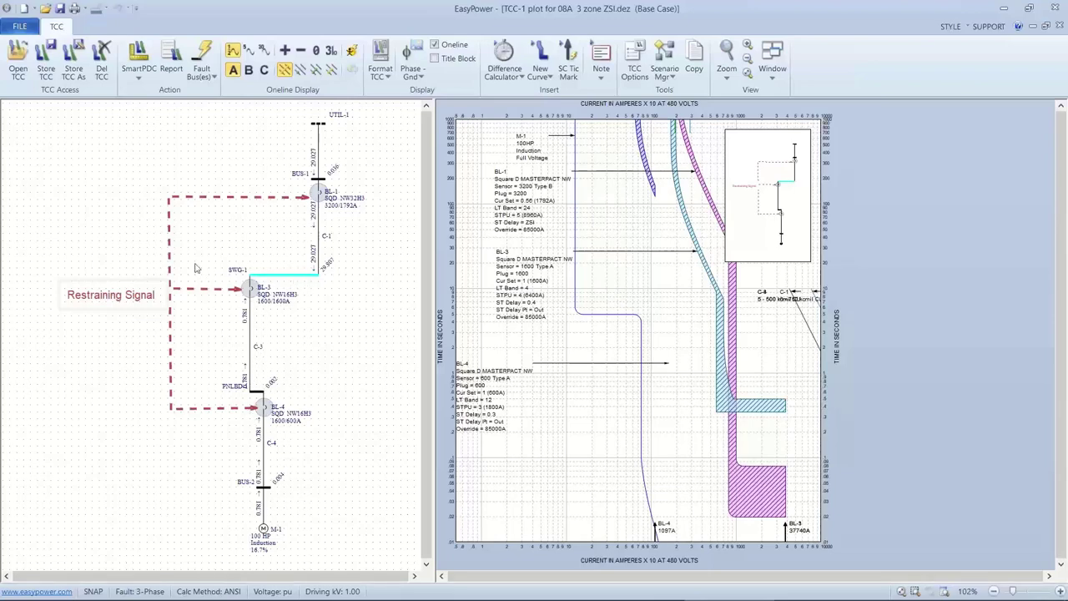
# - Turn short-time ZSI off for all applicable breakers in the TCC
pyautogui.rightClick(124, 224)
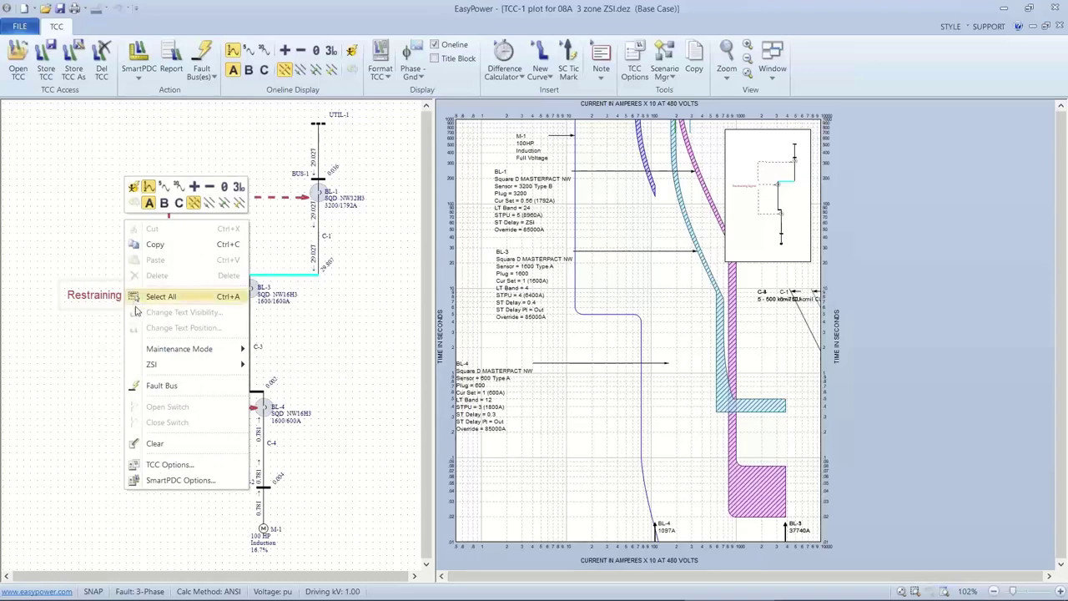
pyautogui.moveTo(153, 355)
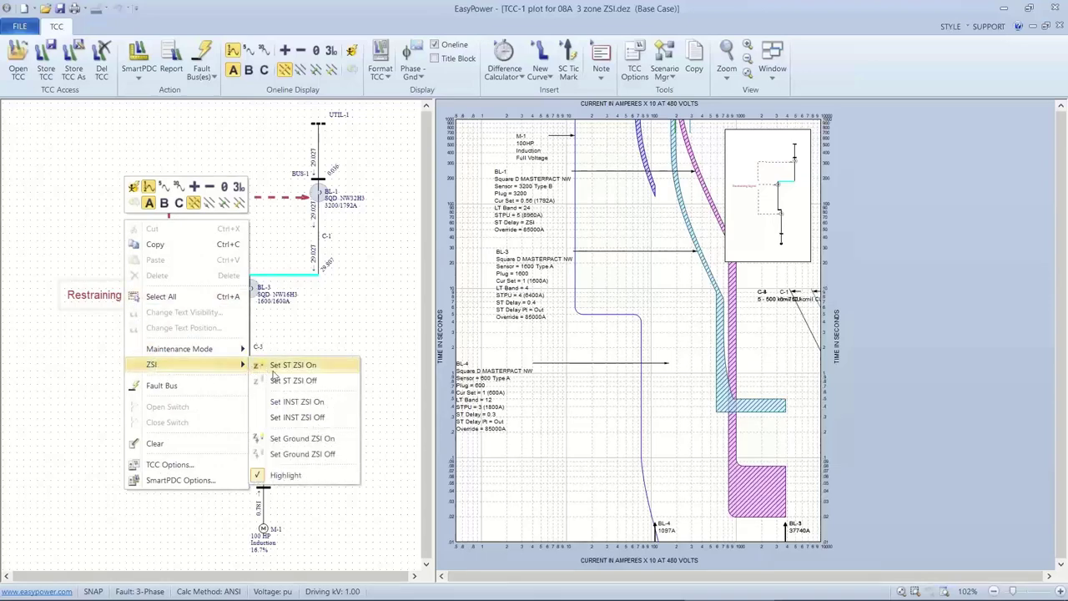
pyautogui.click(278, 380)
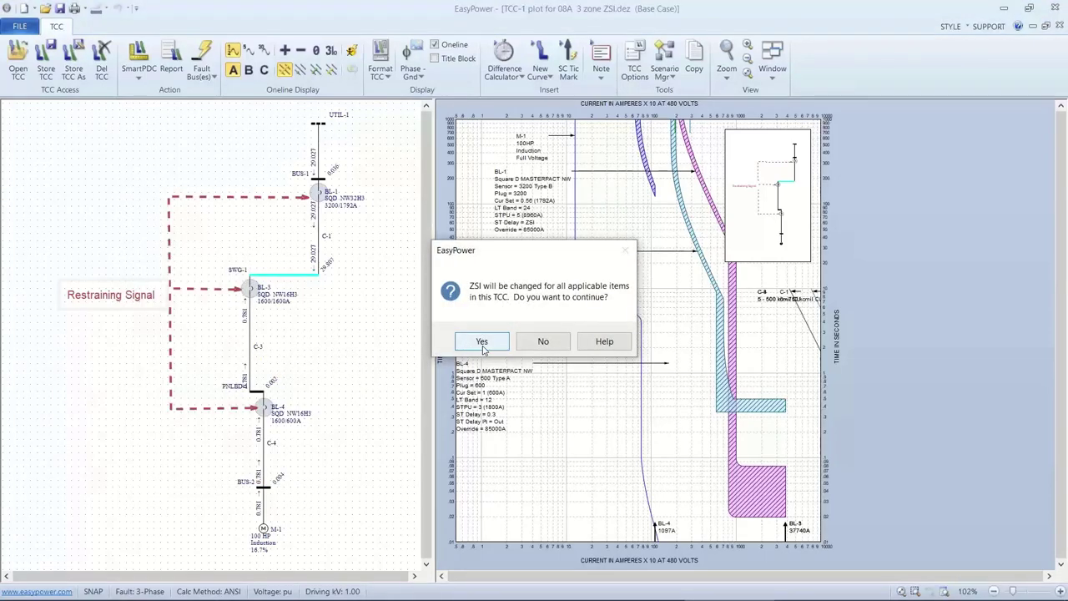
pyautogui.click(482, 342)
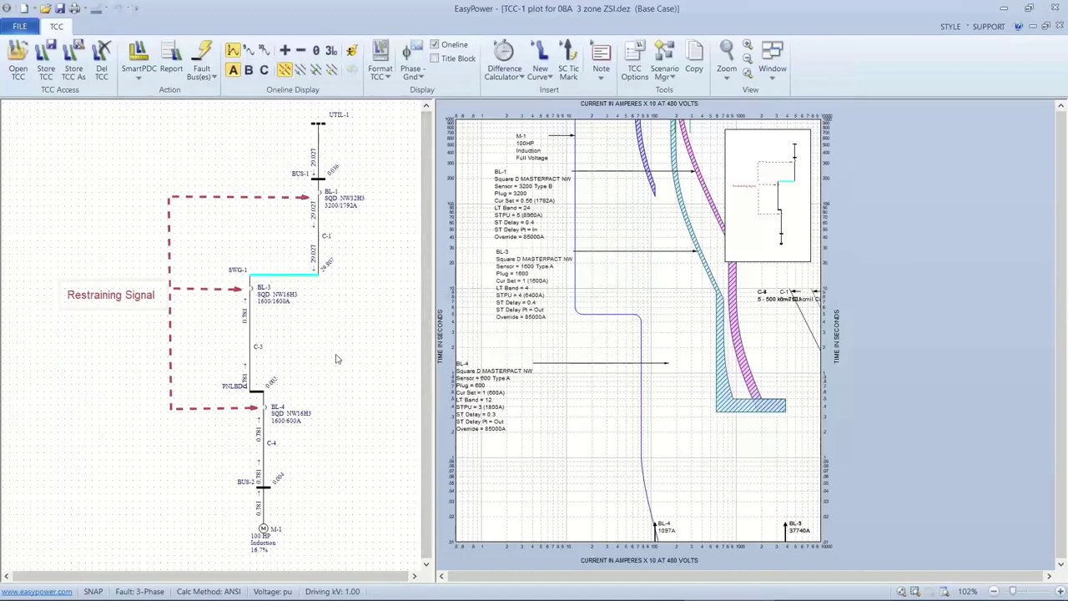
# - Review breaker BL-4's ZSI settings, including its upstream breaker list, and close its trip data
pyautogui.moveTo(336, 358); pyautogui.dragTo(341, 288)
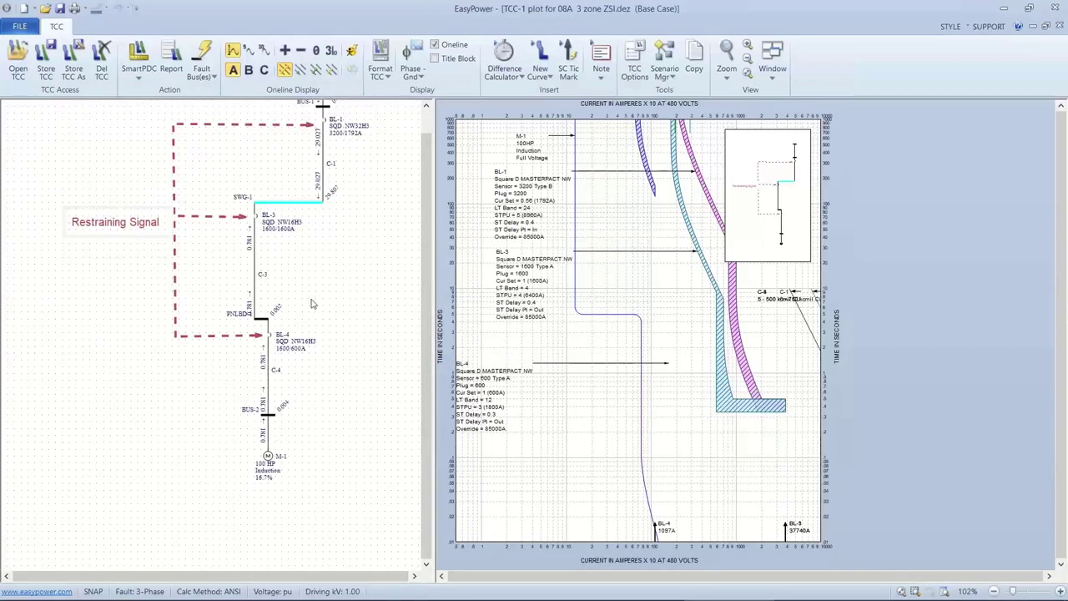
pyautogui.click(269, 335)
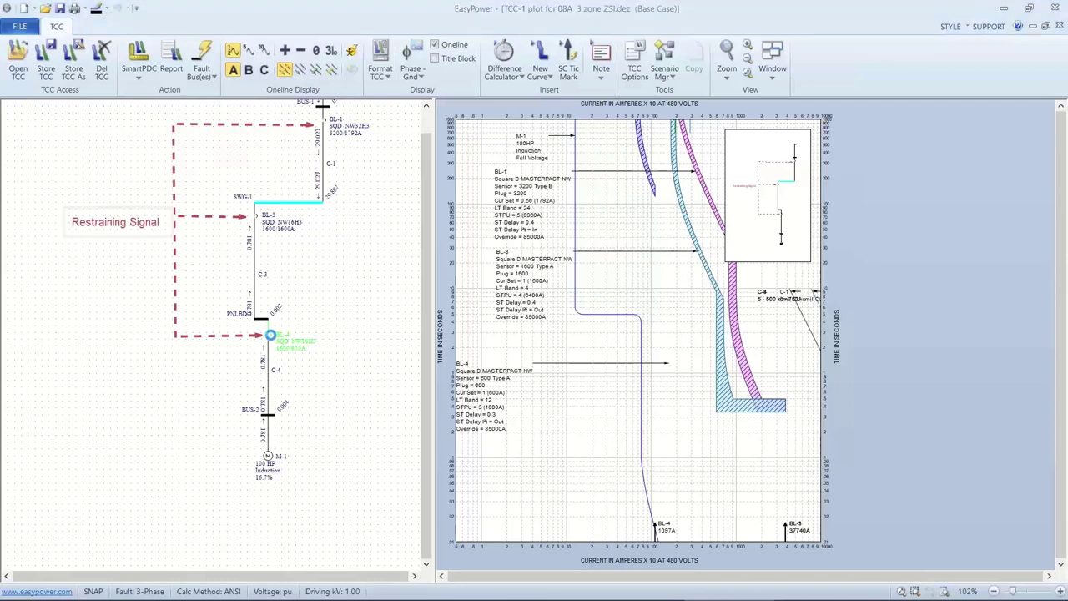
pyautogui.doubleClick(271, 335)
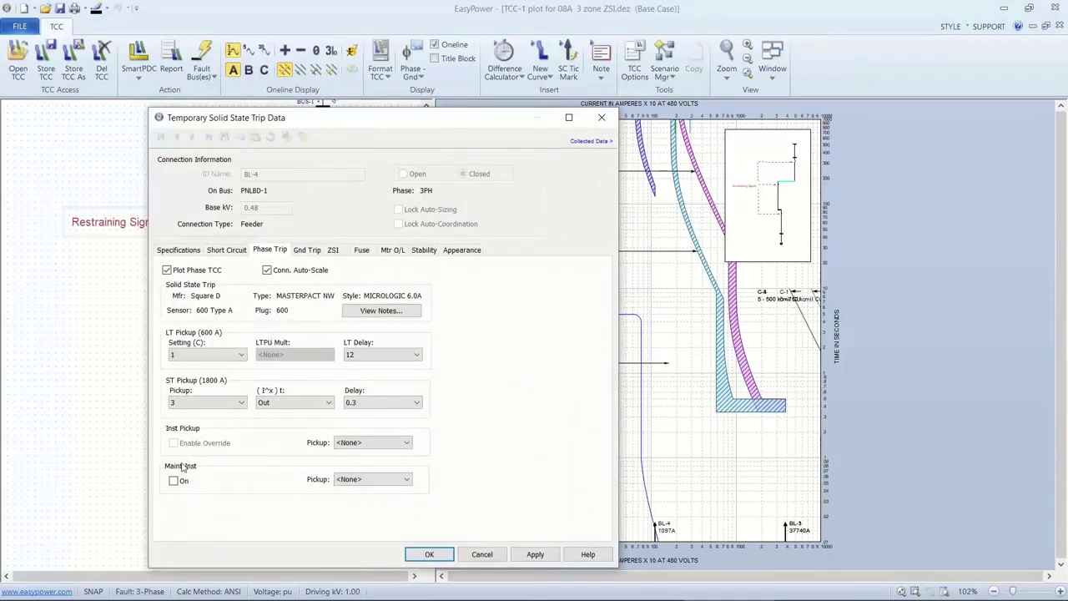
pyautogui.click(331, 251)
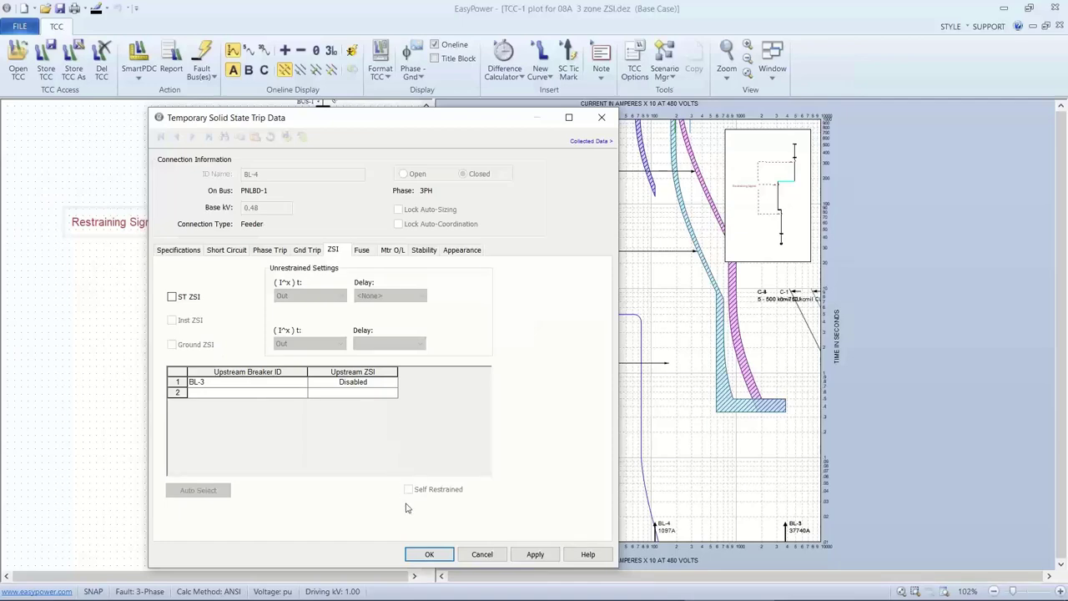
pyautogui.click(425, 553)
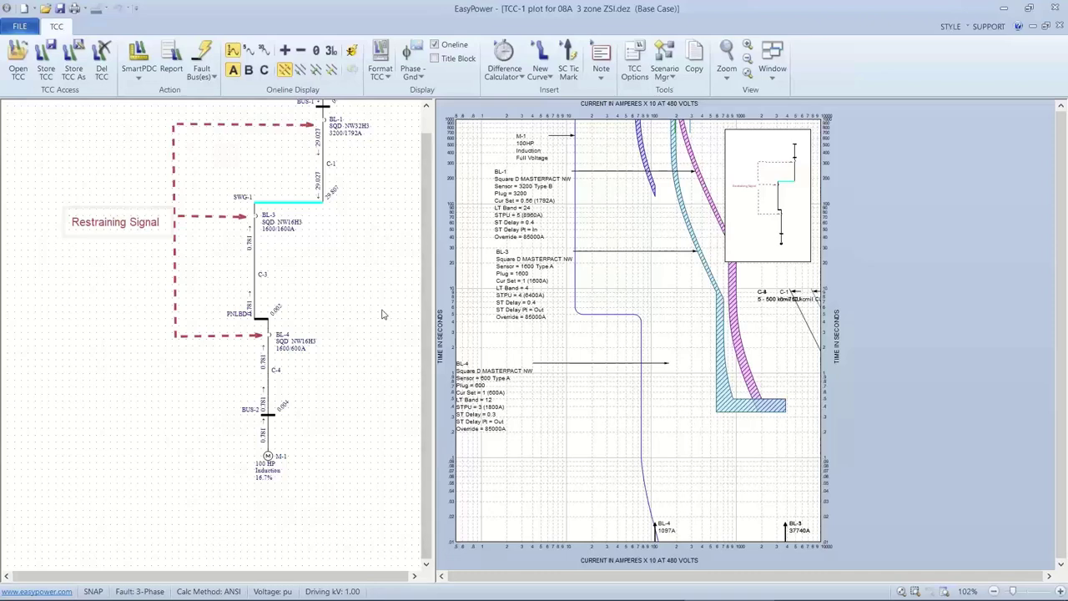
# - Close the TCC-1 plot and the 08A 3 zone ZSI.dez one-line without saving changes
pyautogui.moveTo(382, 315); pyautogui.dragTo(348, 338)
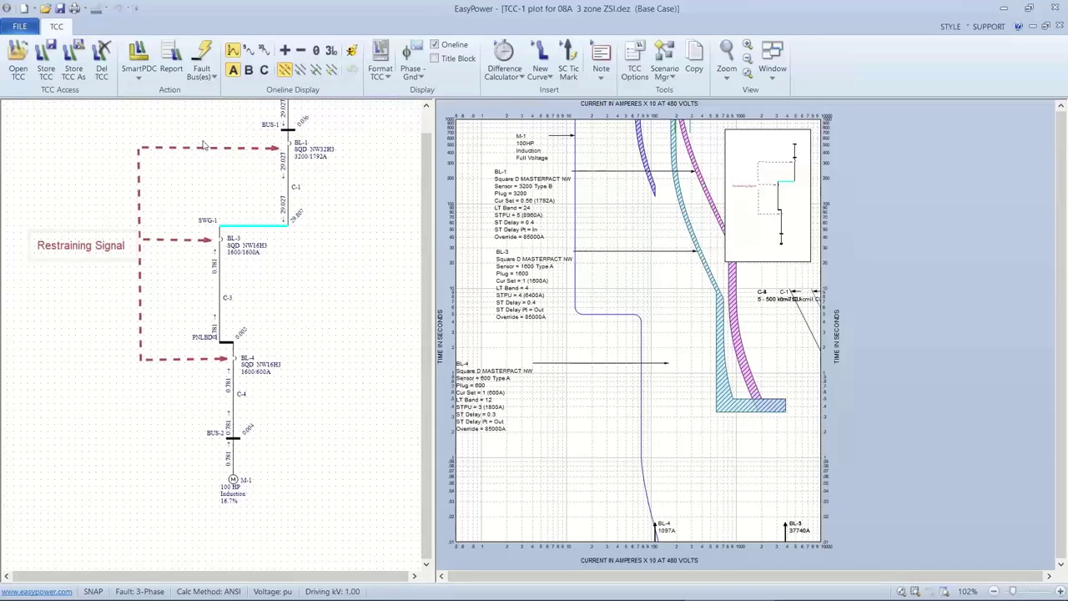
pyautogui.click(19, 26)
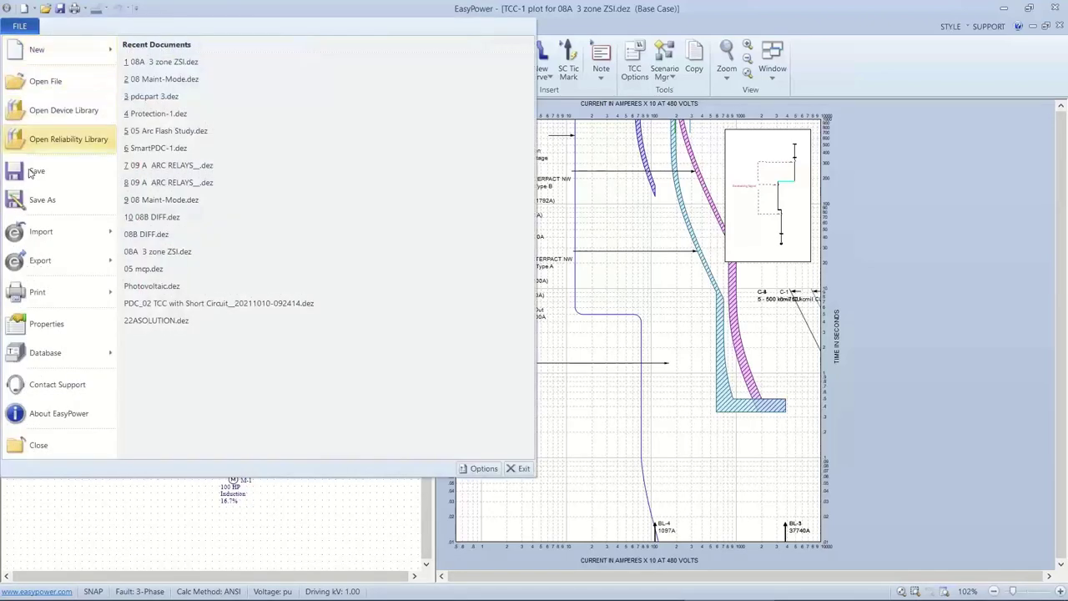
pyautogui.click(25, 442)
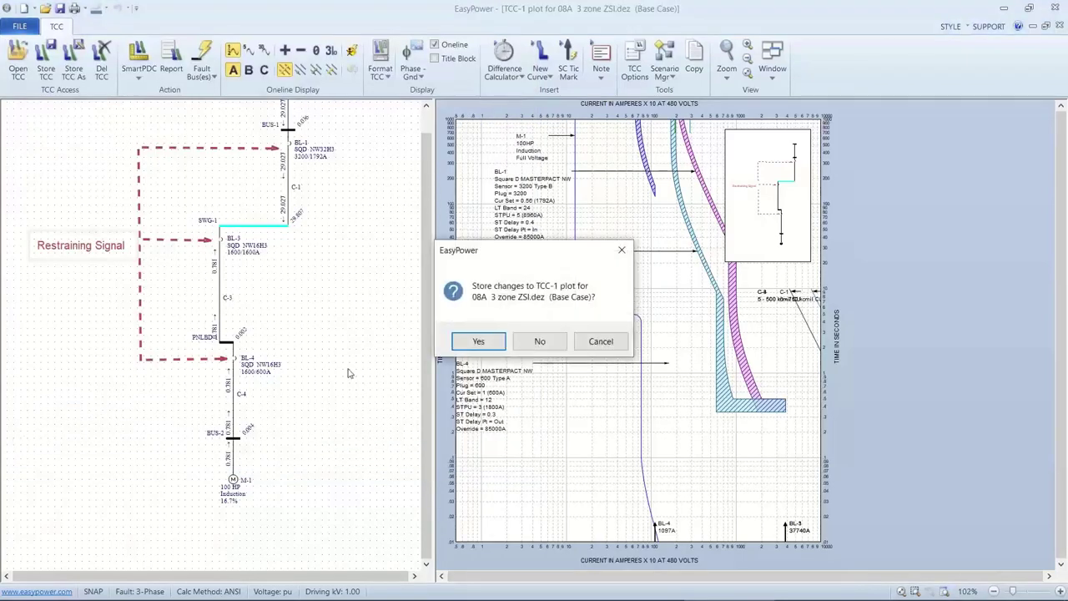
pyautogui.click(516, 351)
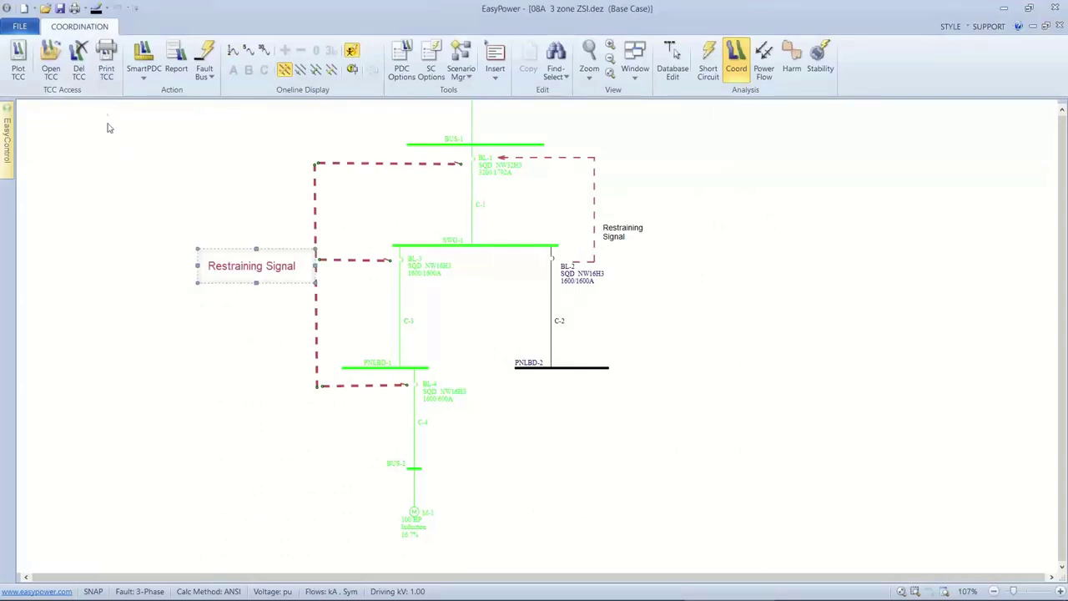
pyautogui.click(20, 26)
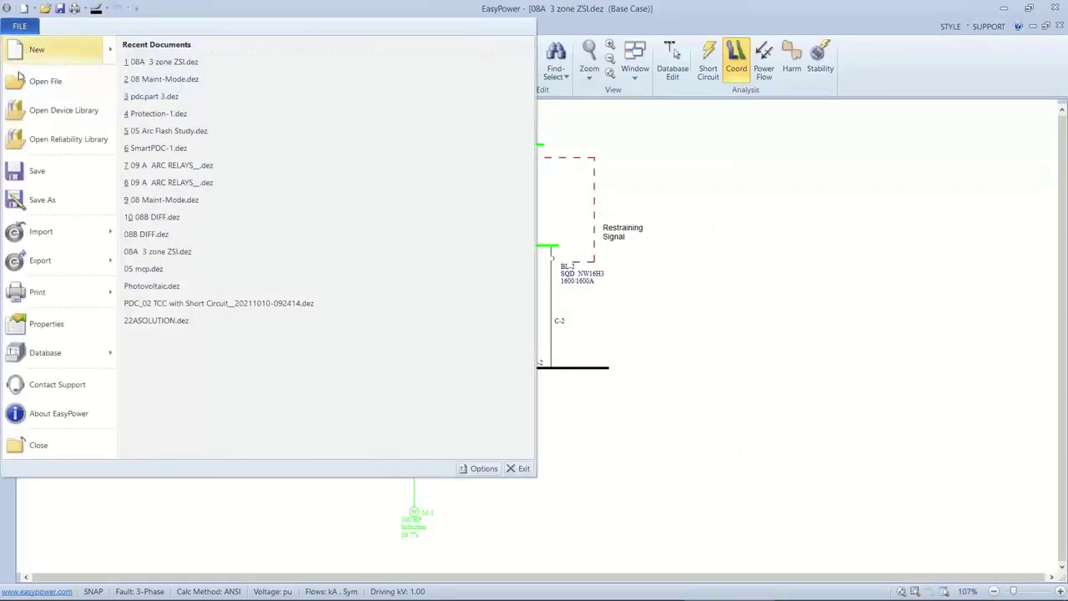
pyautogui.click(20, 448)
pyautogui.click(541, 345)
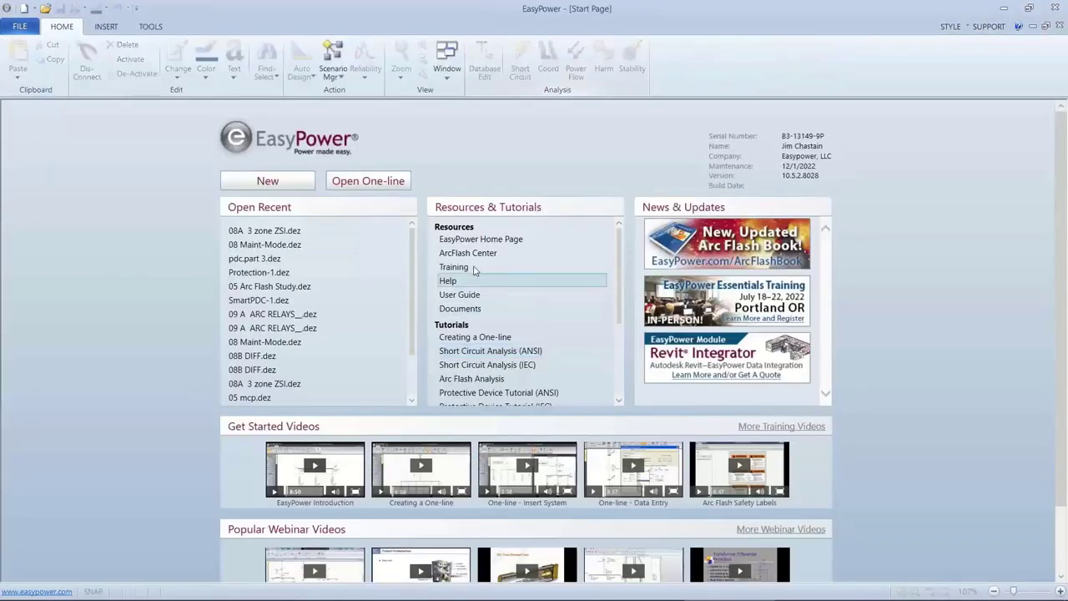
# - Open the one-line file 08B DIFF.dez from the pdc webinar folder
pyautogui.click(368, 183)
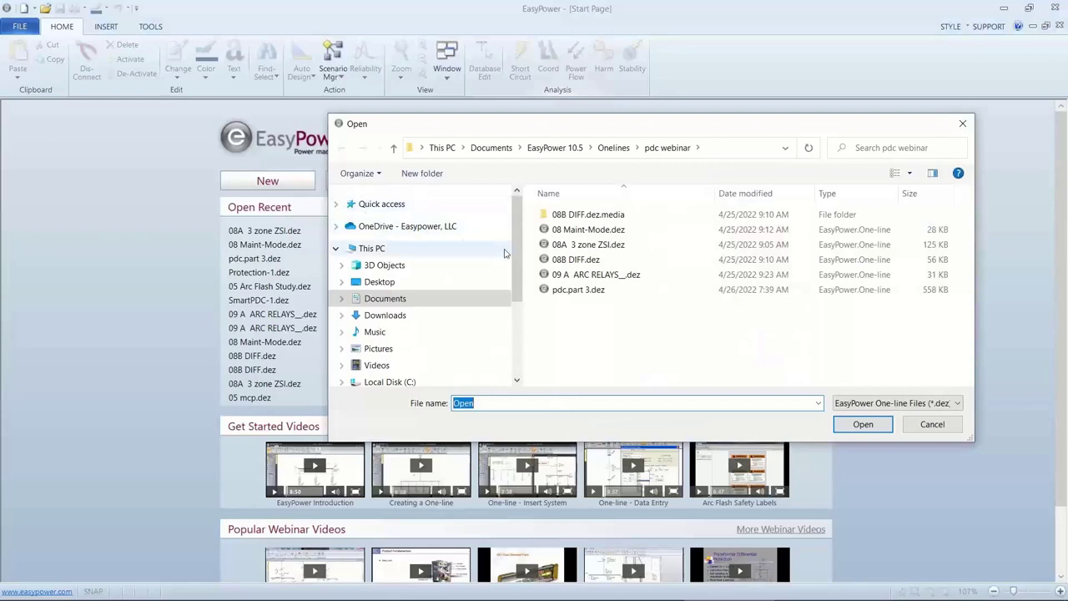
pyautogui.click(545, 261)
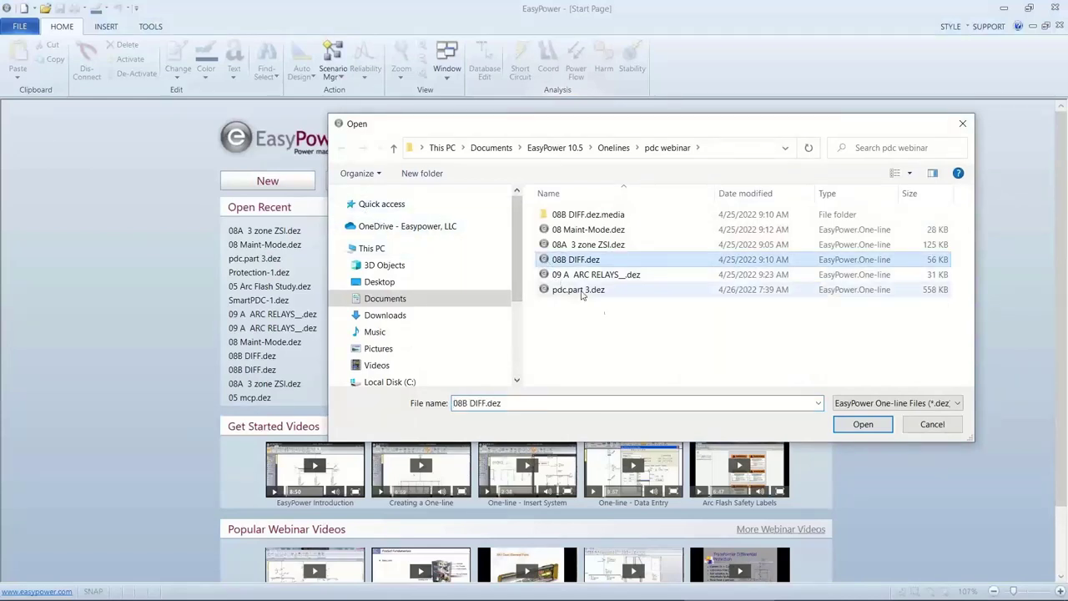
pyautogui.click(861, 423)
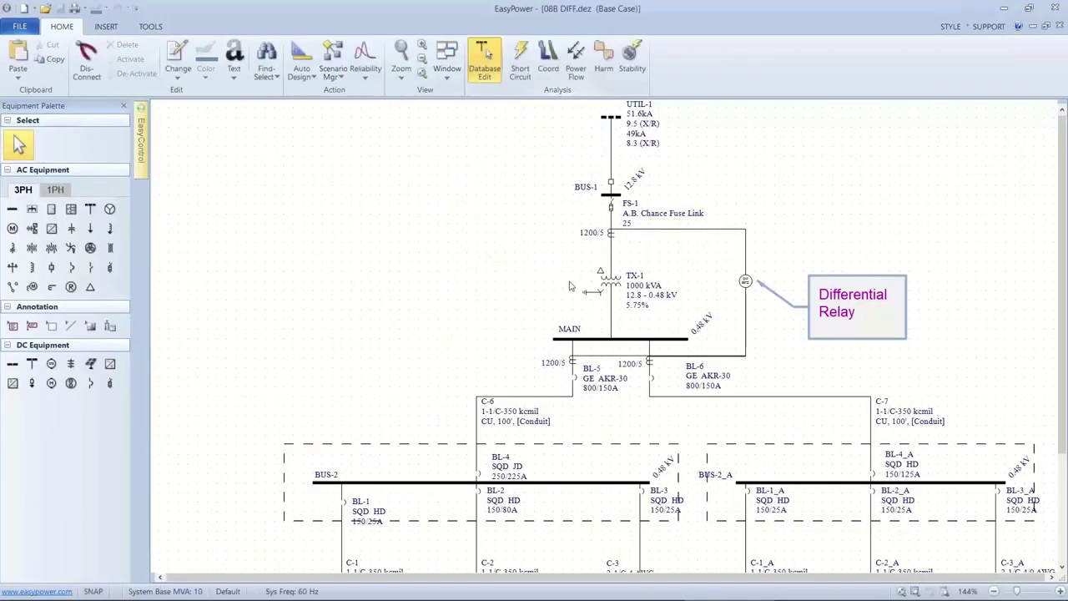
# - Open the bus data for the MAIN bus below transformer TX-1
pyautogui.moveTo(570, 286); pyautogui.dragTo(386, 234)
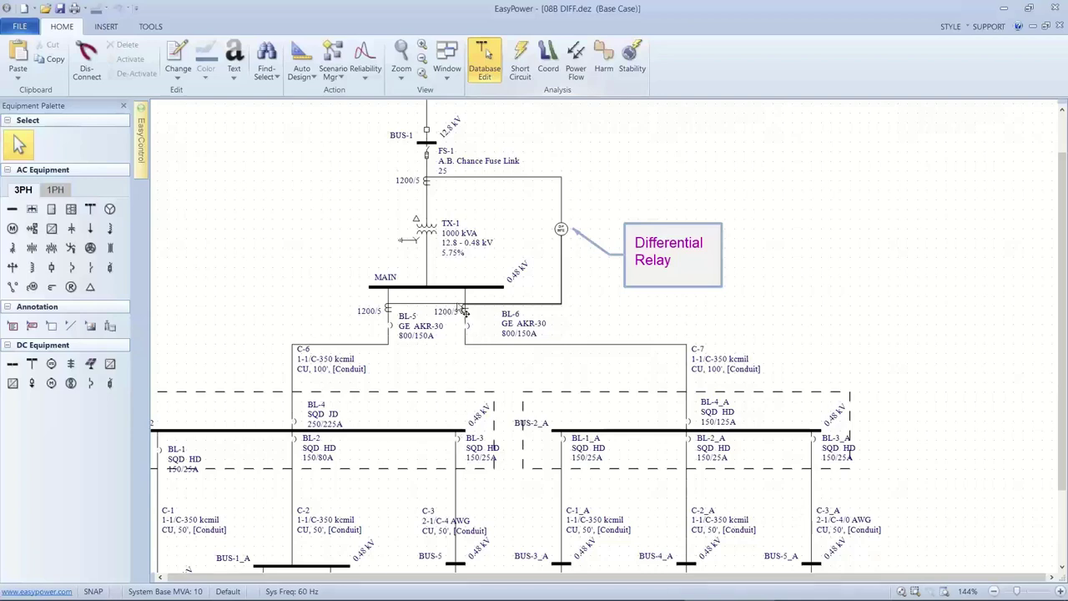
pyautogui.scroll(-1, 400, 350)
pyautogui.hscroll(-1, 400, 351)
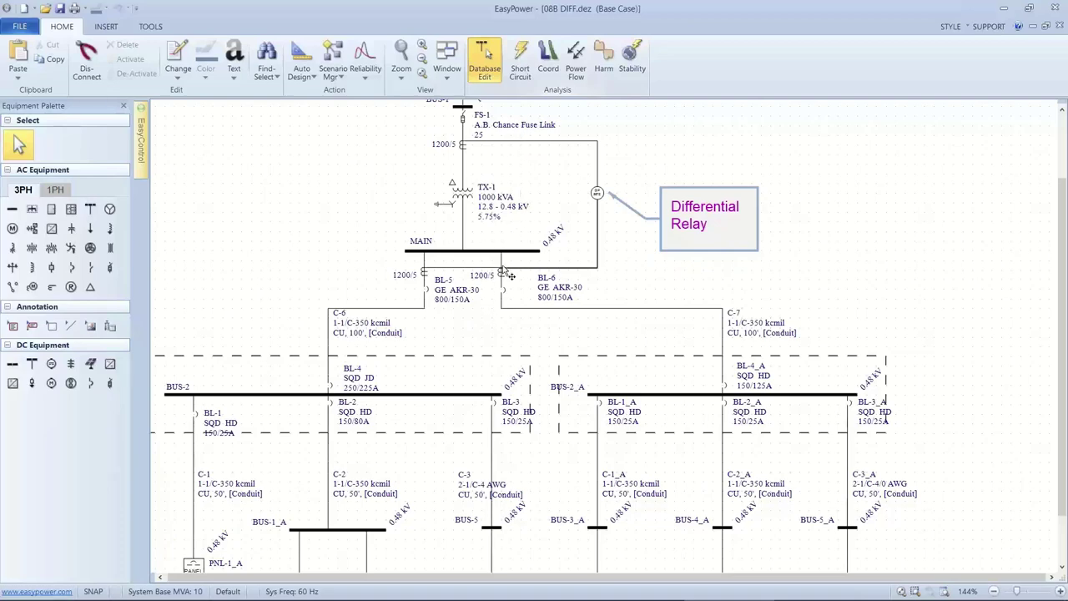
pyautogui.moveTo(503, 273)
pyautogui.click(482, 255)
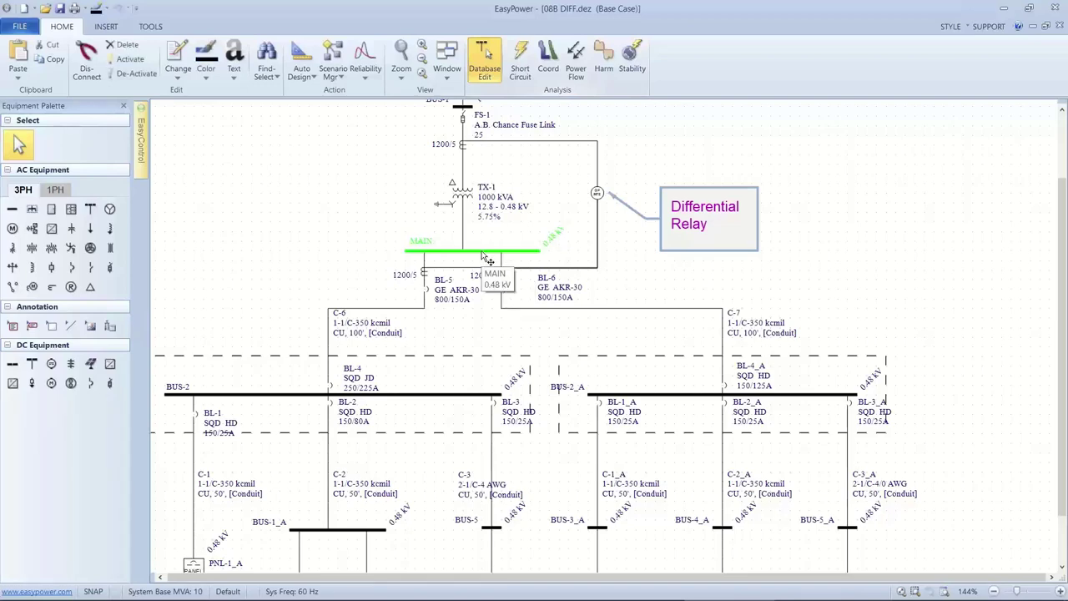
pyautogui.doubleClick(480, 251)
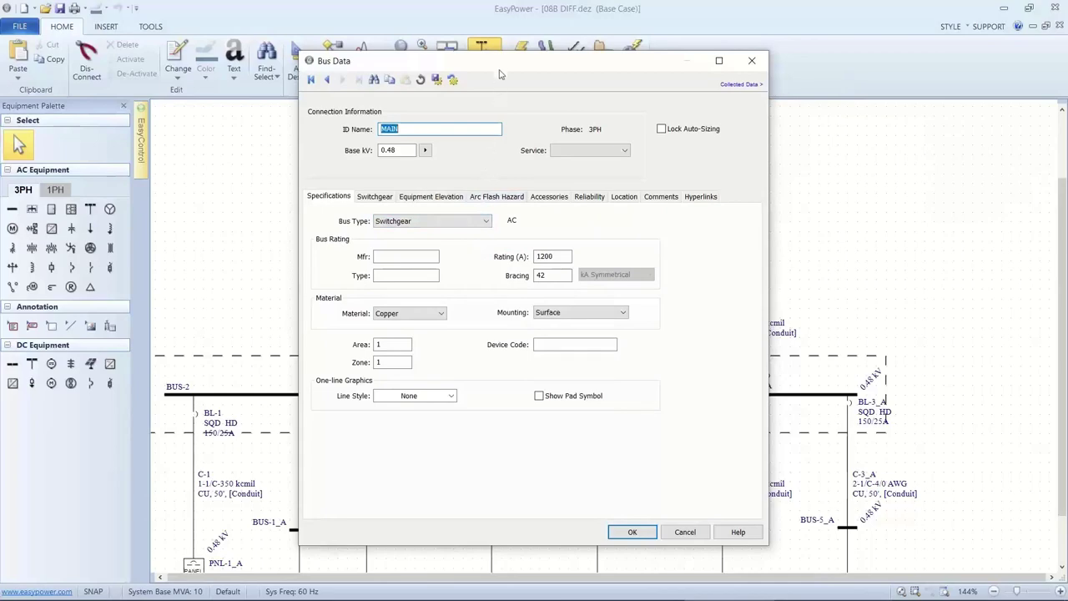
pyautogui.moveTo(500, 62); pyautogui.dragTo(682, 338)
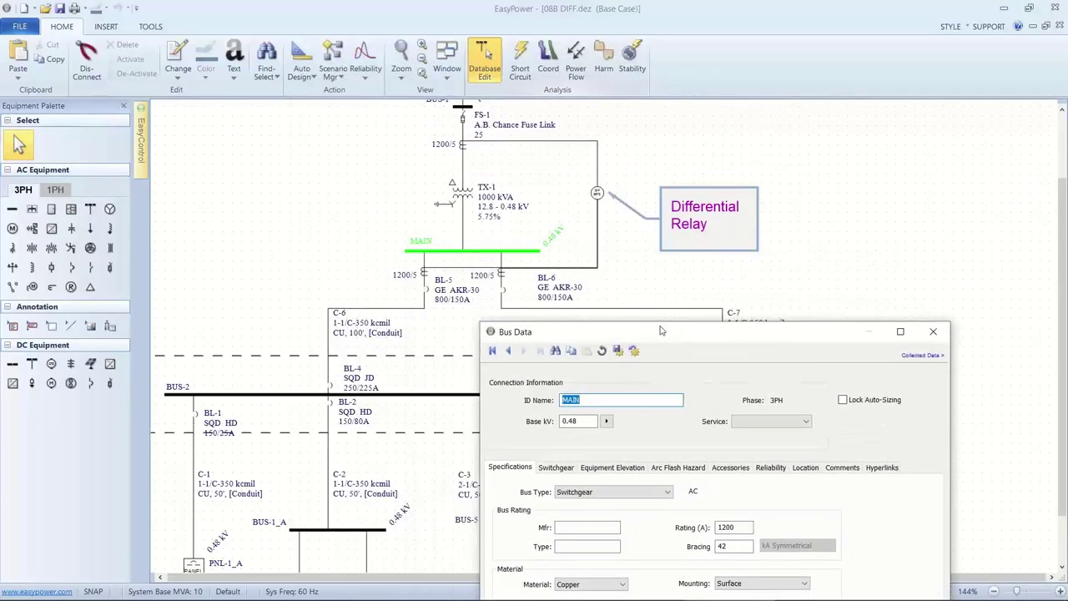
pyautogui.moveTo(659, 331); pyautogui.dragTo(401, 115)
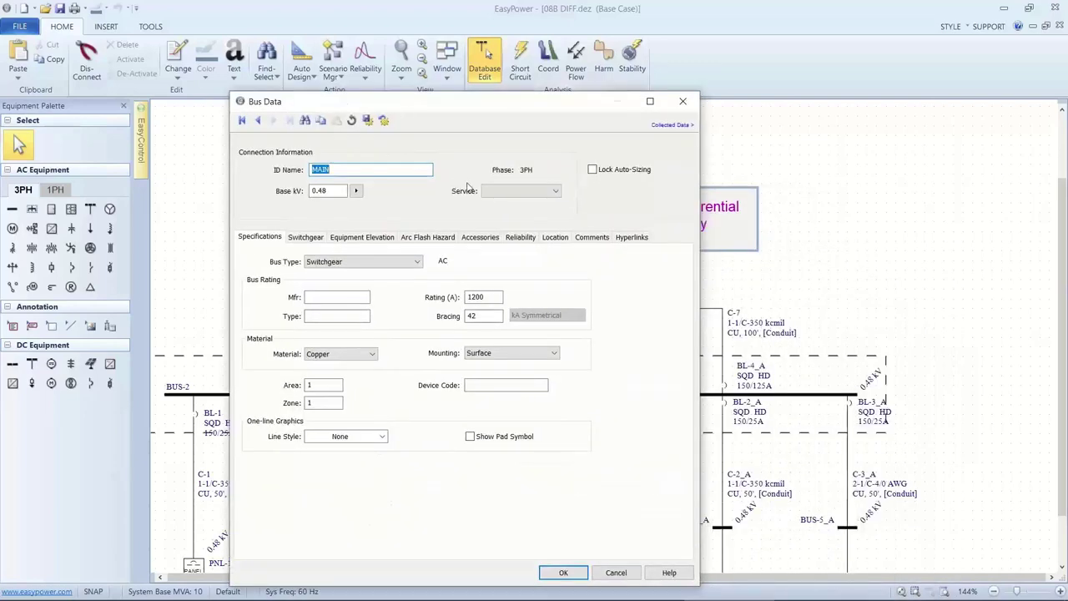
# - Examine the MAIN bus's arc flash hazard trip times, comparing the user-defined relay entry with the differential relay on the one-line
pyautogui.click(450, 238)
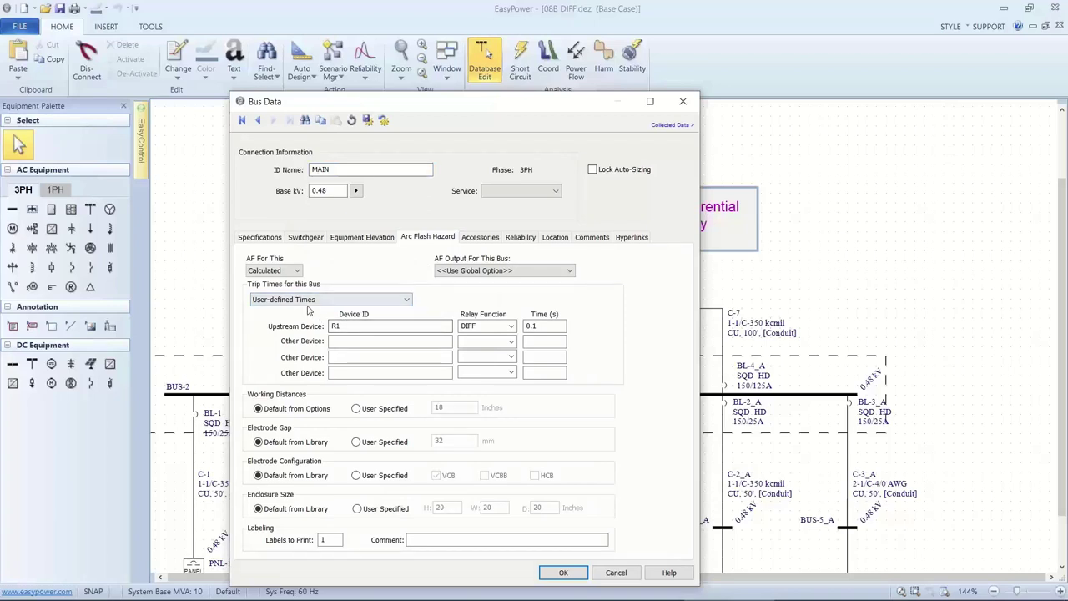
pyautogui.click(335, 326)
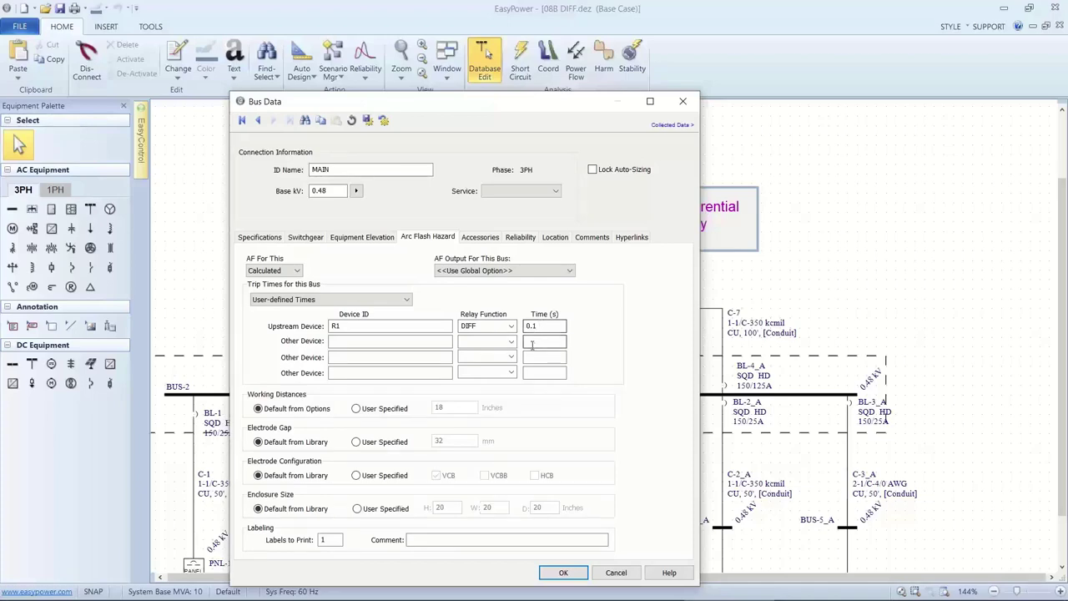
pyautogui.moveTo(495, 106); pyautogui.dragTo(784, 304)
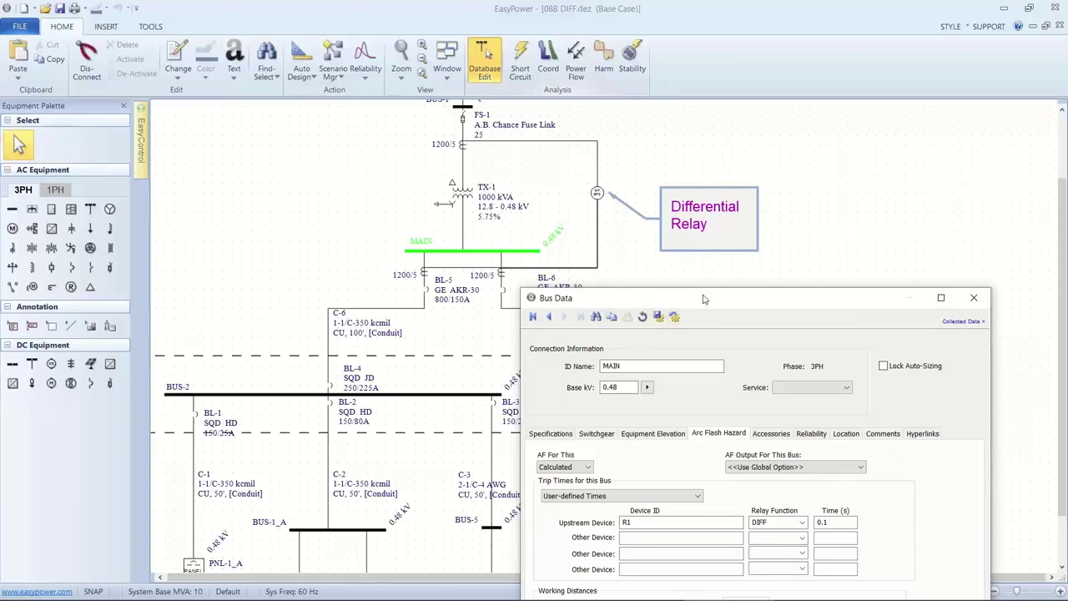
pyautogui.moveTo(703, 299); pyautogui.dragTo(514, 144)
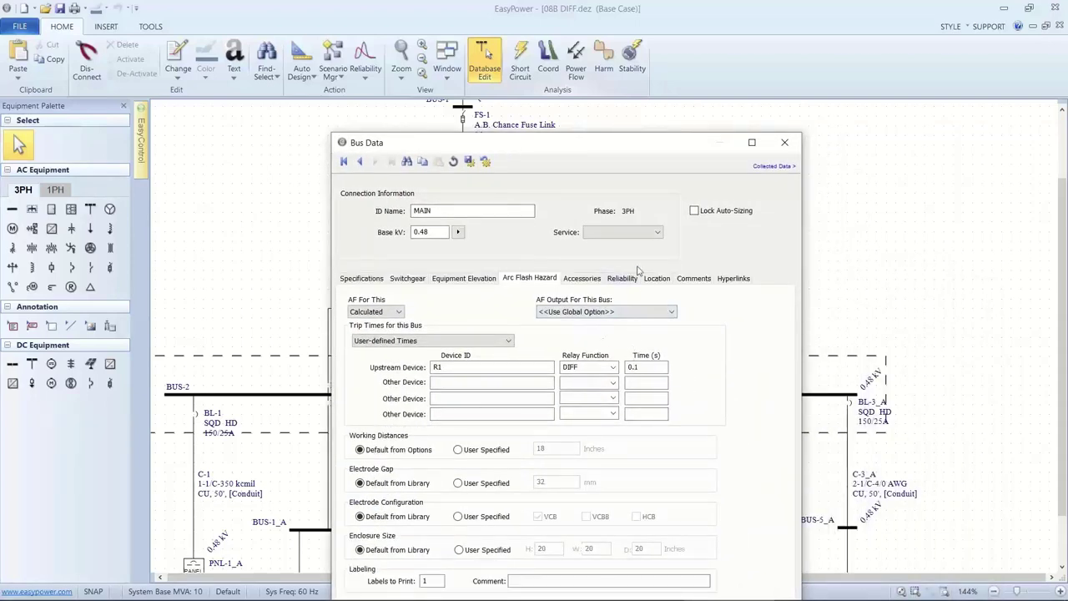
# - Fault the MAIN bus in short-circuit analysis and show its arc flash hazard report beneath the one-line
pyautogui.click(784, 142)
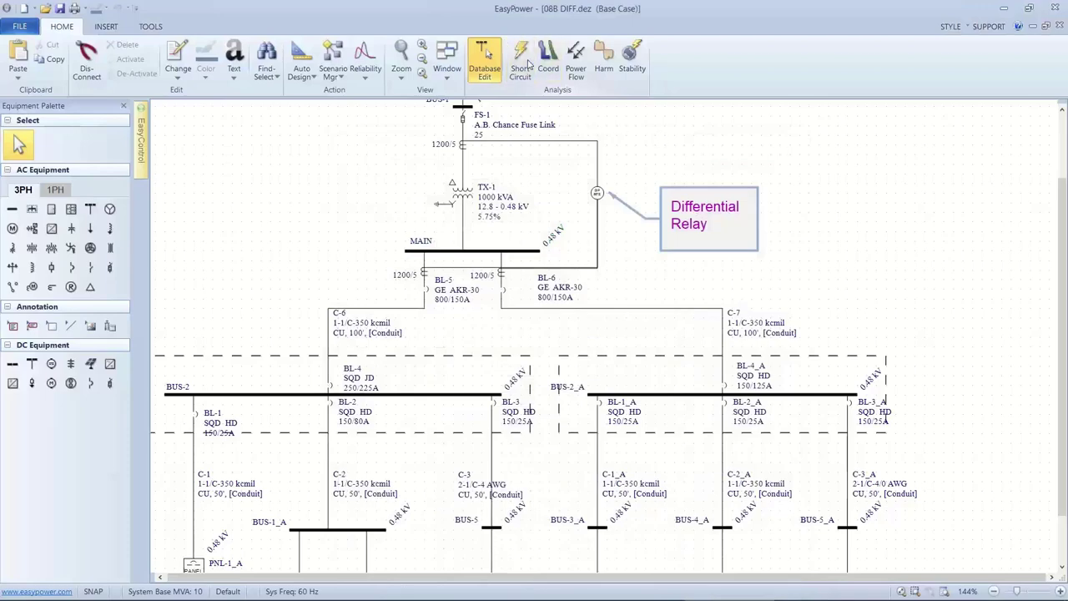
pyautogui.click(520, 66)
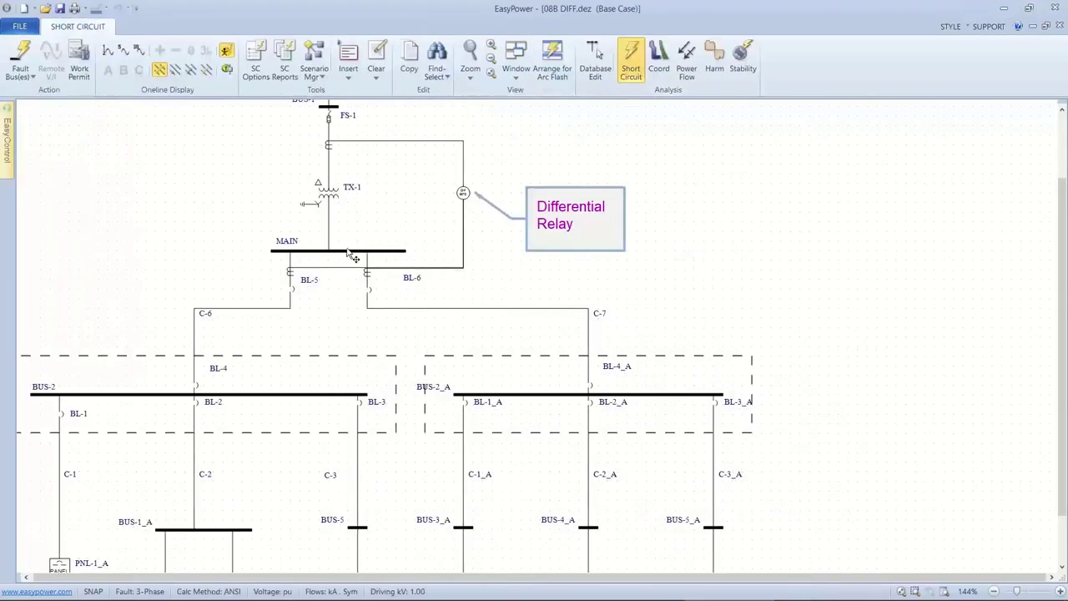
pyautogui.click(346, 248)
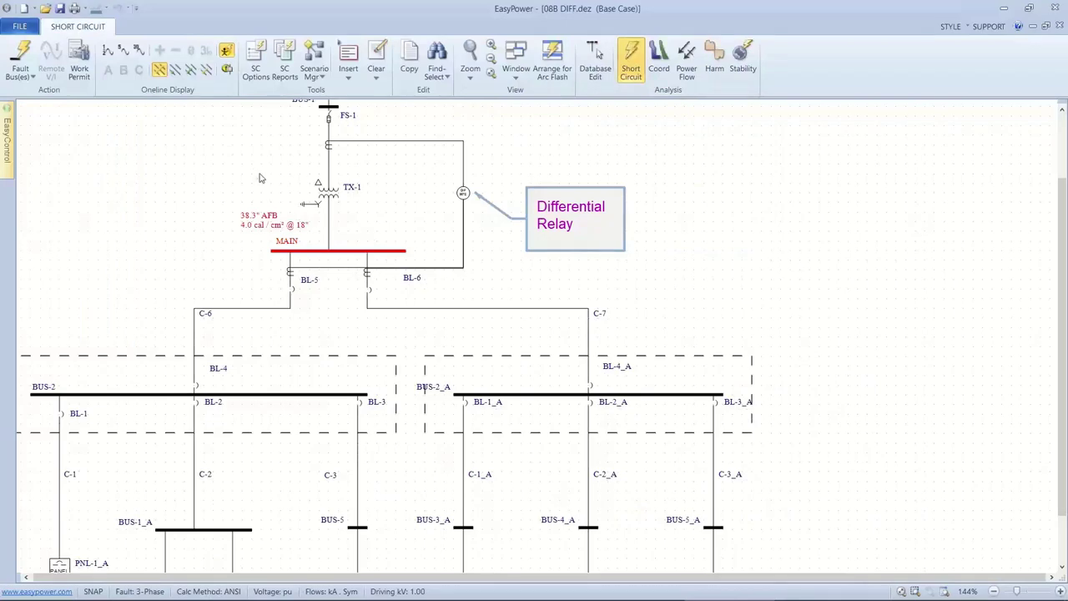
pyautogui.click(553, 60)
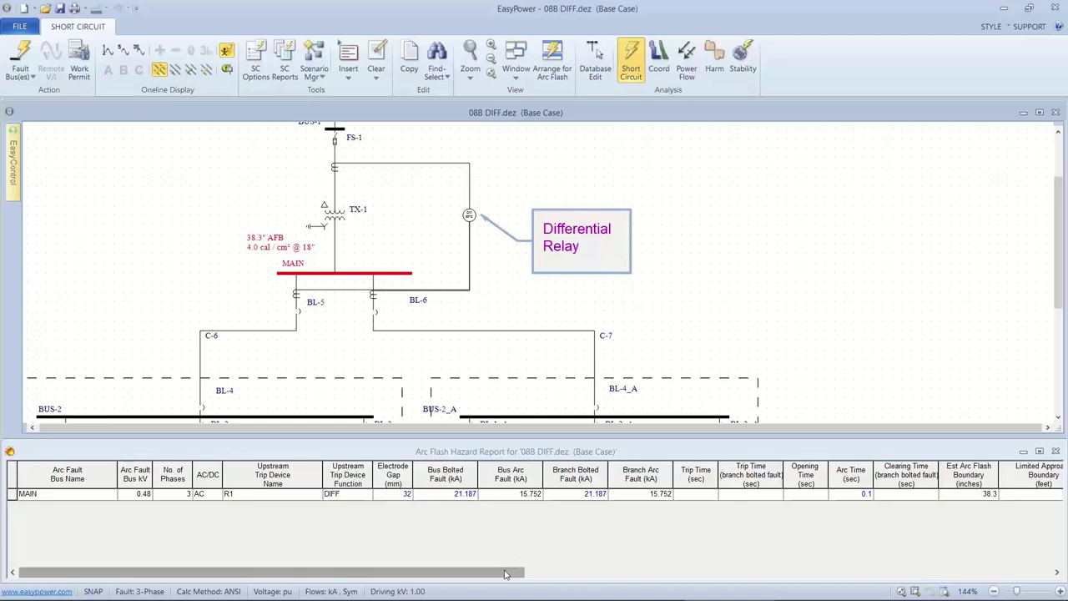
pyautogui.moveTo(519, 574); pyautogui.dragTo(697, 576)
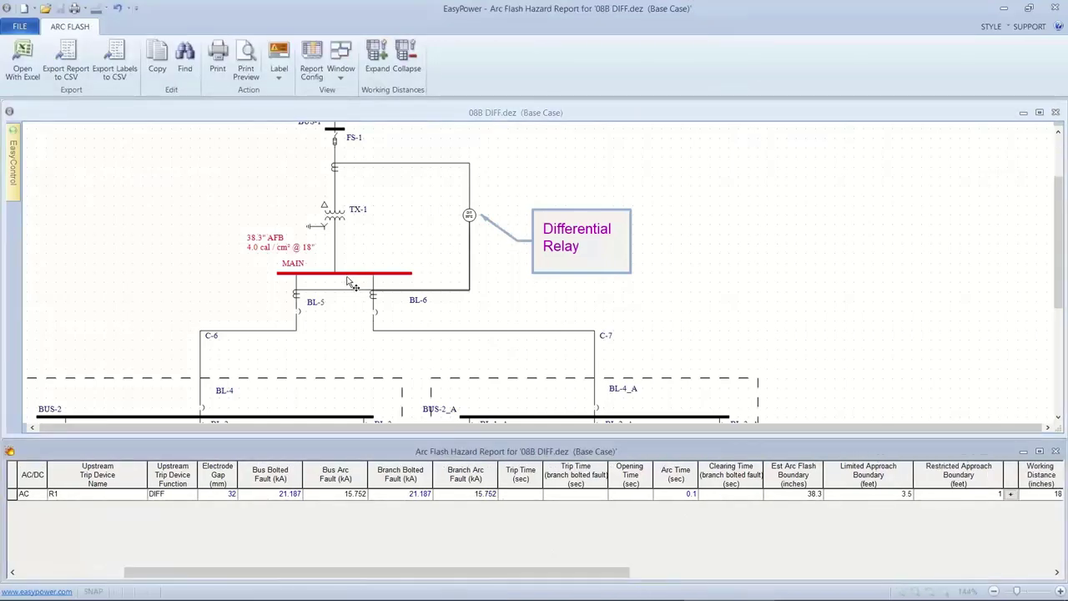
pyautogui.click(168, 211)
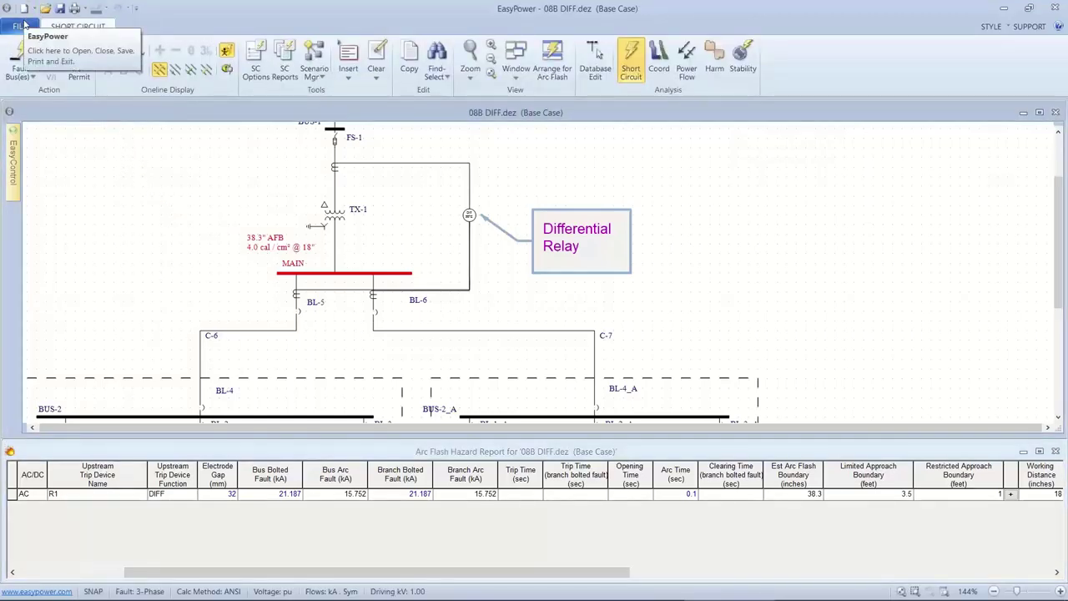
# - Close the 08B DIFF.dez one-line without saving changes
pyautogui.click(21, 25)
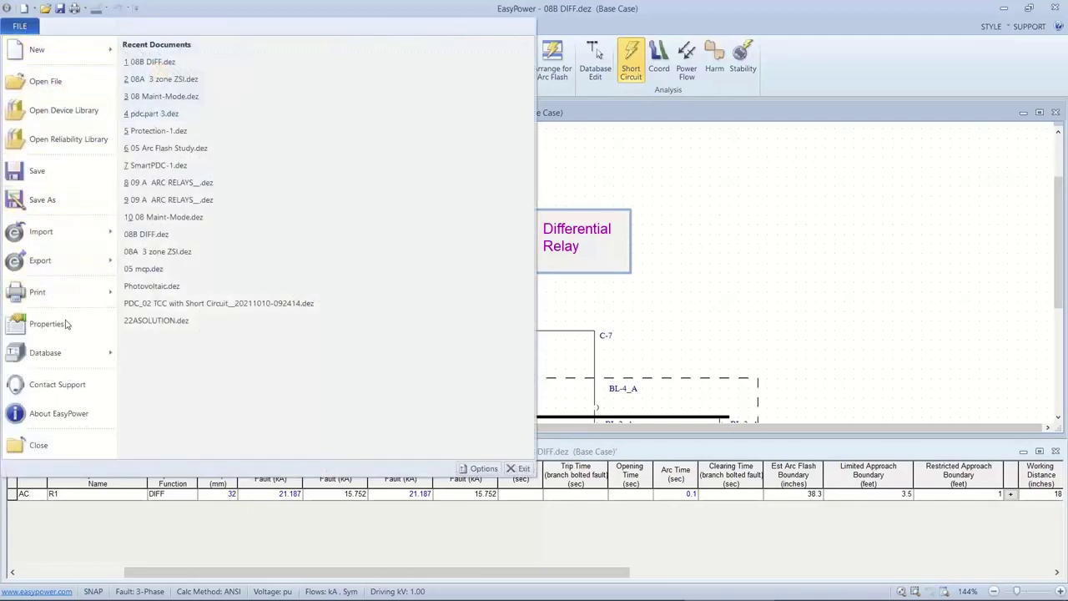
pyautogui.click(39, 445)
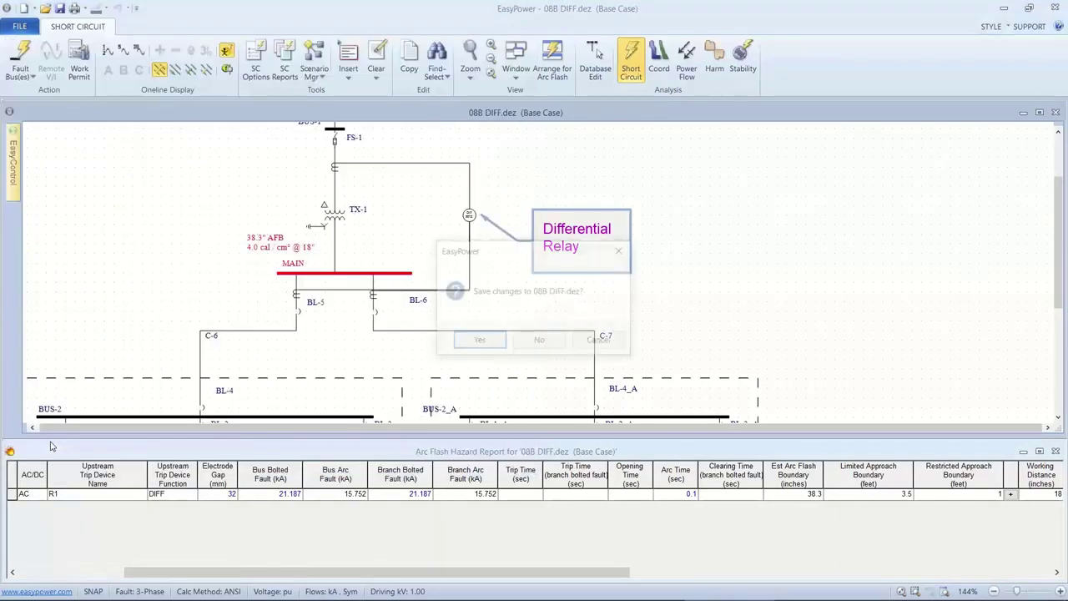
pyautogui.click(529, 345)
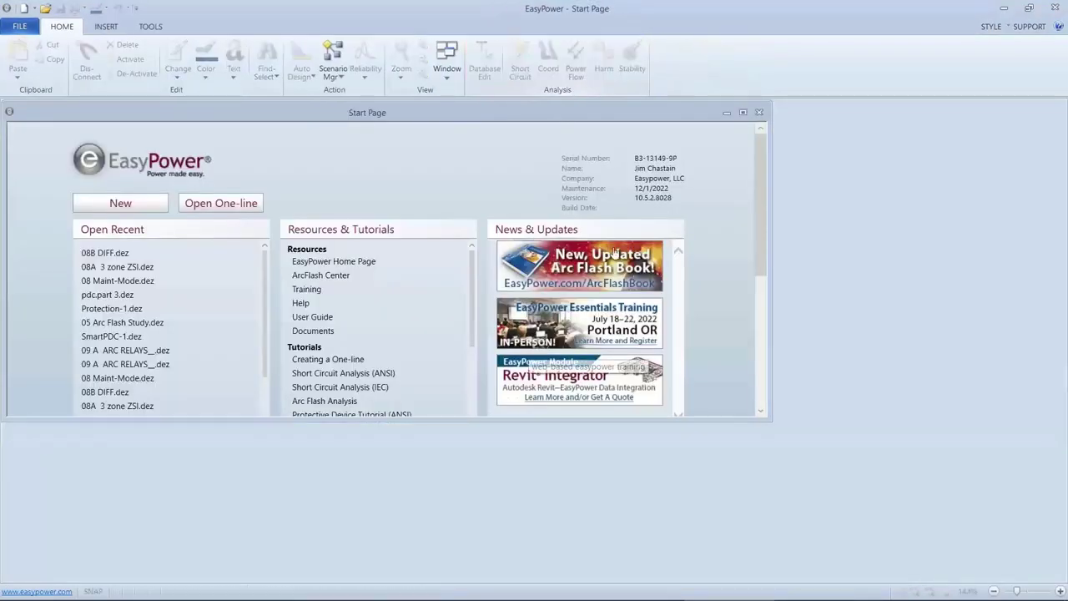
# - Maximize the start page and open the one-line file 09 A ARC RELAYS__.dez from the pdc webinar folder
pyautogui.click(742, 112)
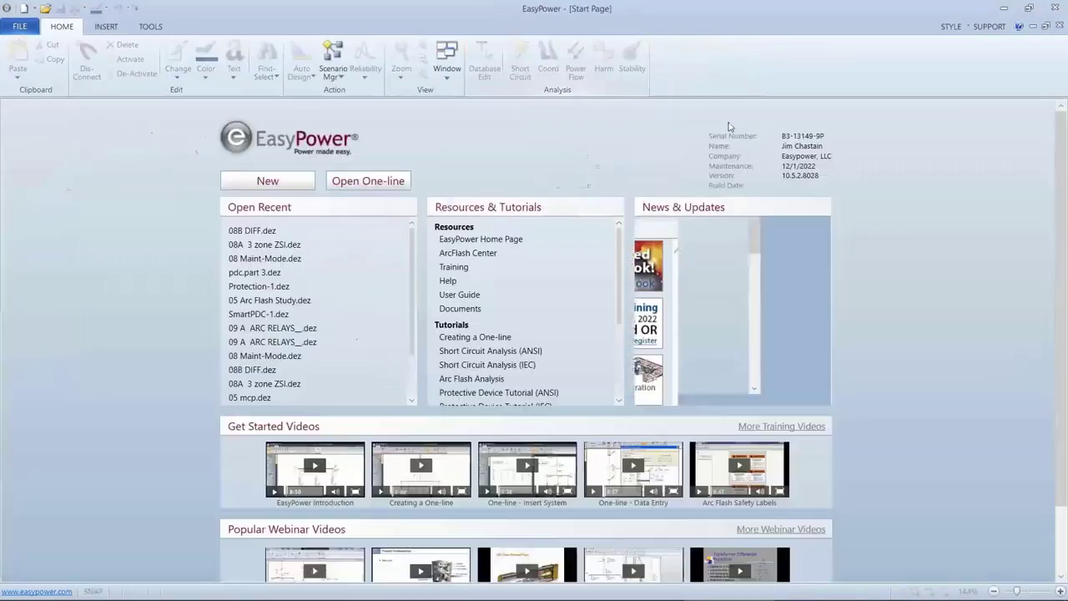
pyautogui.click(444, 81)
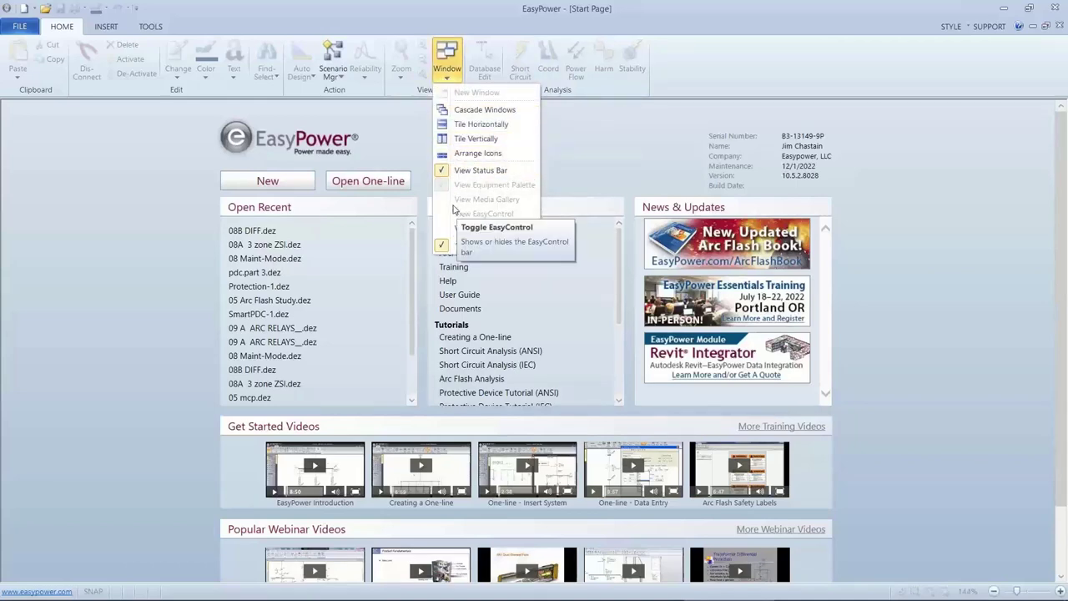
pyautogui.click(368, 180)
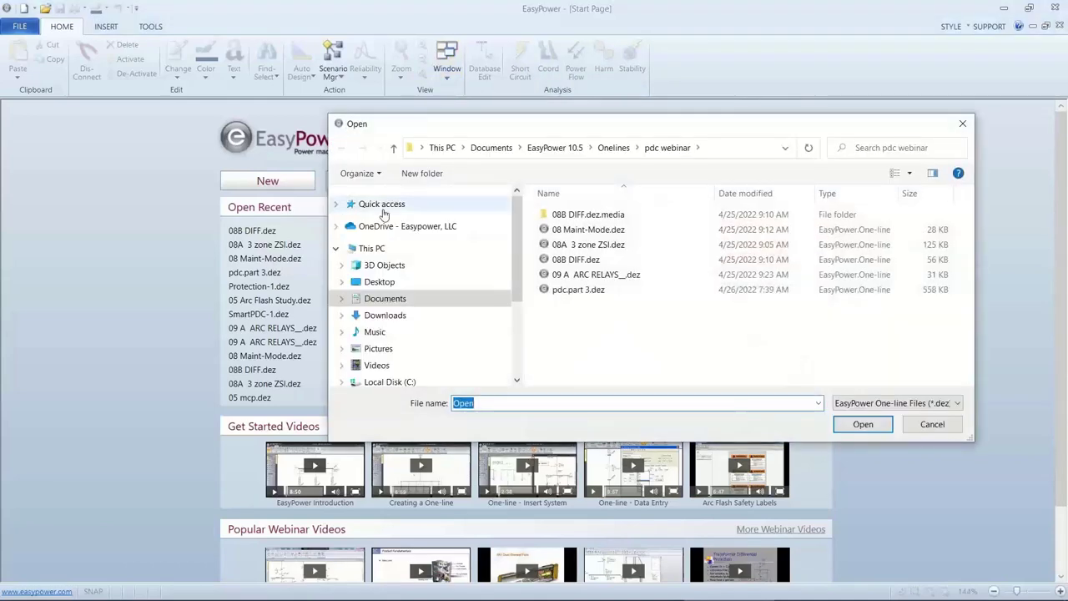
pyautogui.click(550, 277)
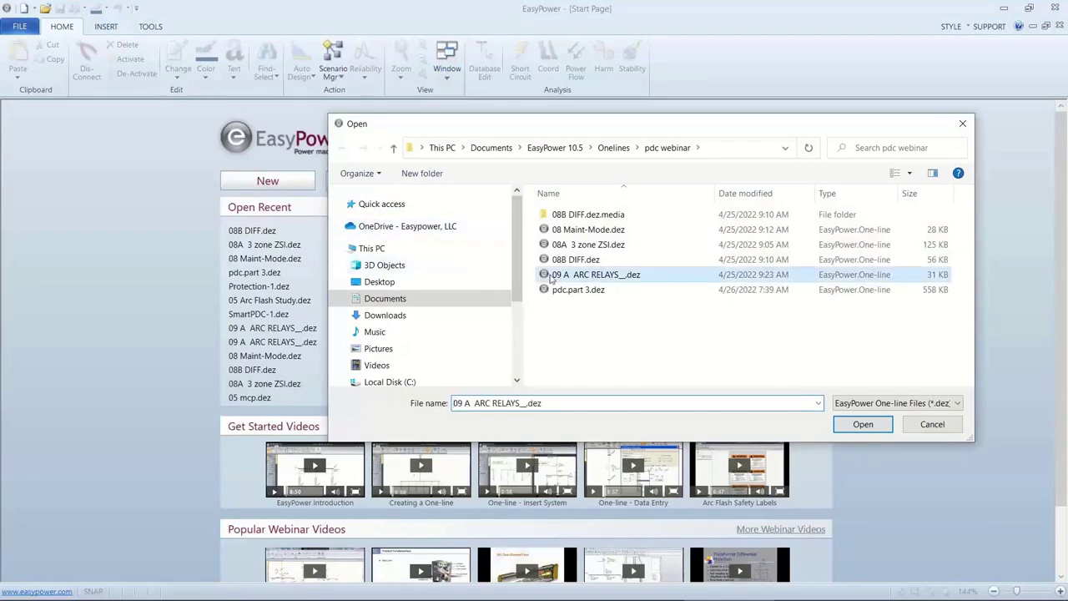
pyautogui.click(843, 427)
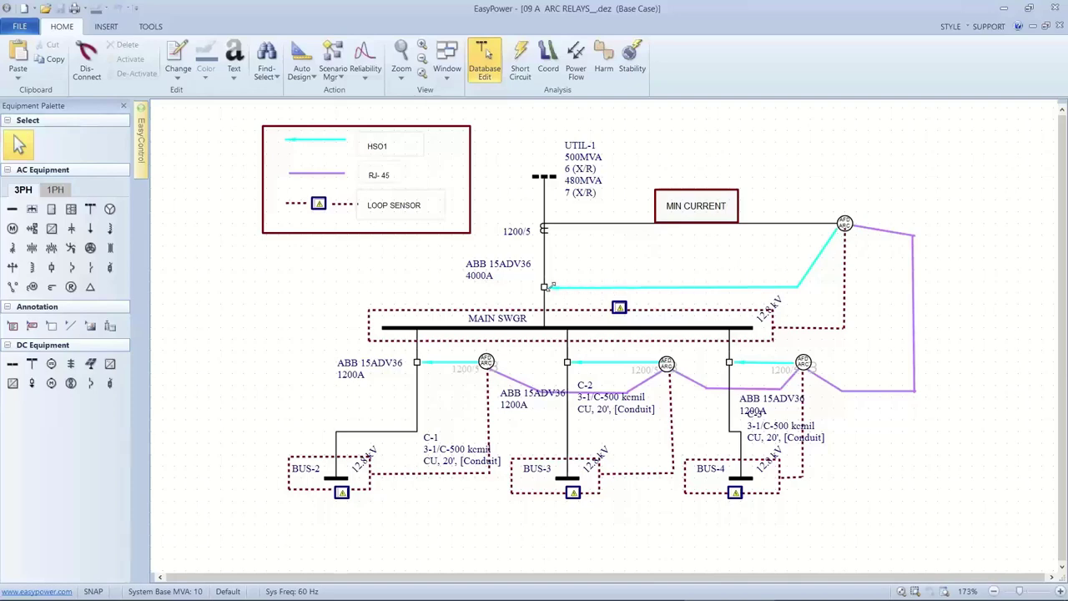
# - Check the arc flash hazard trip time and relay function defined for the MAIN SWGR bus
pyautogui.click(503, 328)
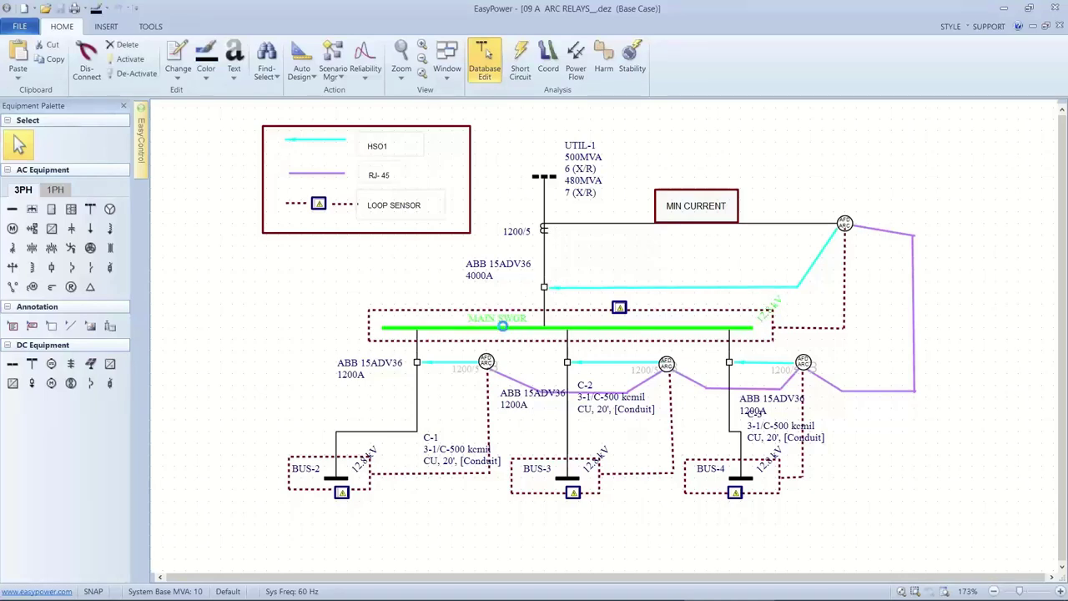
pyautogui.doubleClick(503, 327)
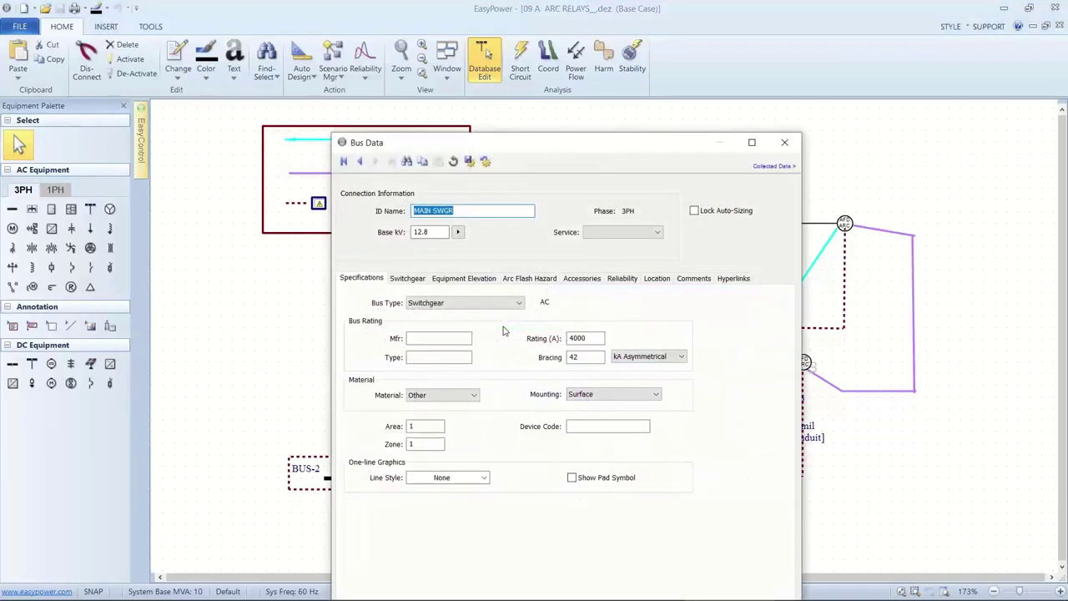
pyautogui.click(529, 279)
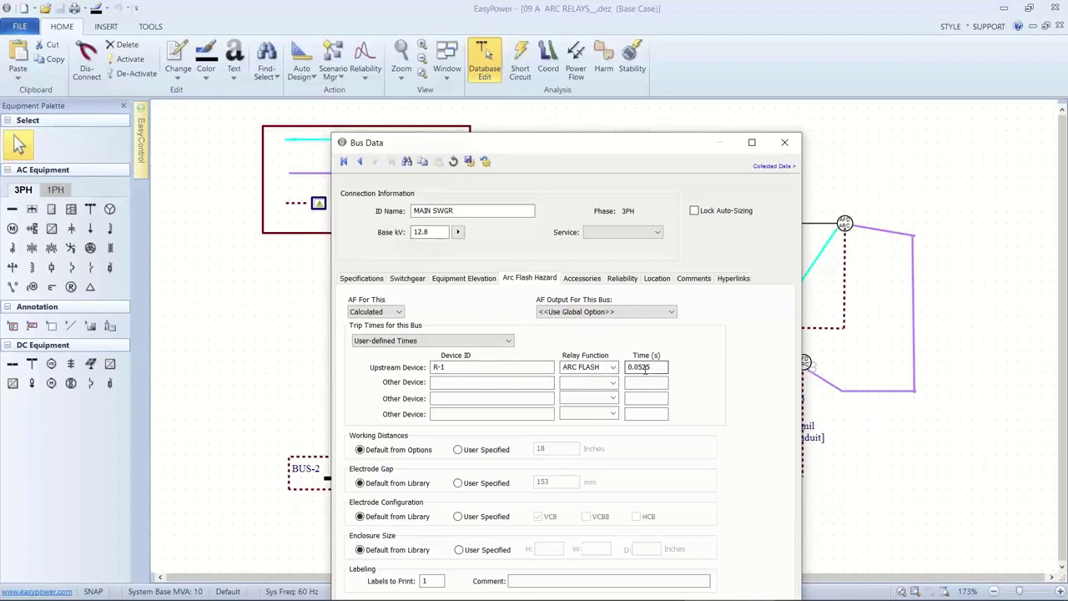
pyautogui.click(784, 143)
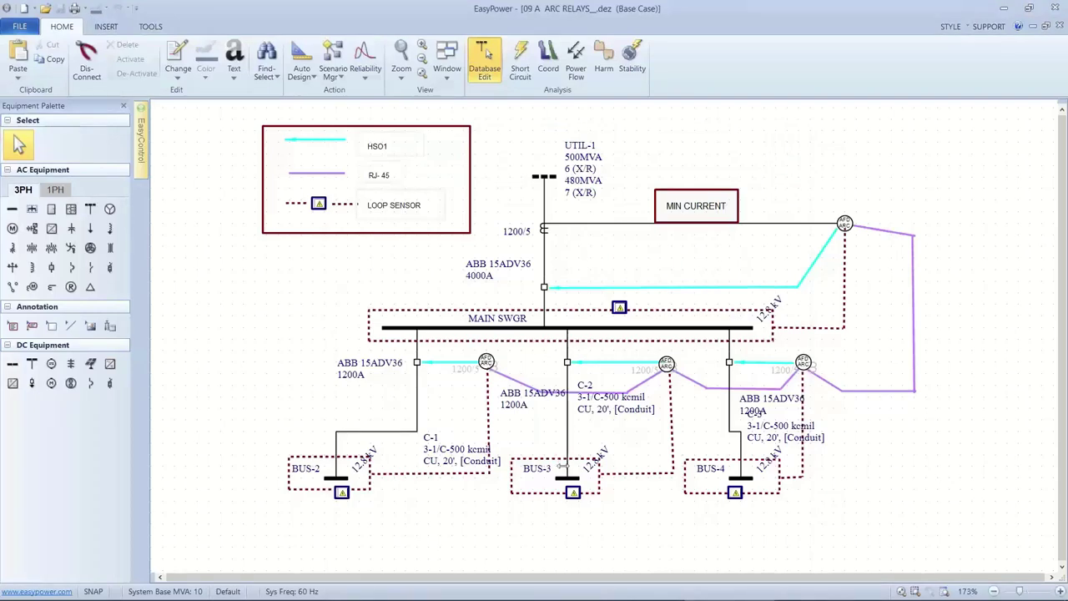
# - Check BUS-3's arc flash relay entry and trip time, and review the available trip time methods
pyautogui.click(564, 474)
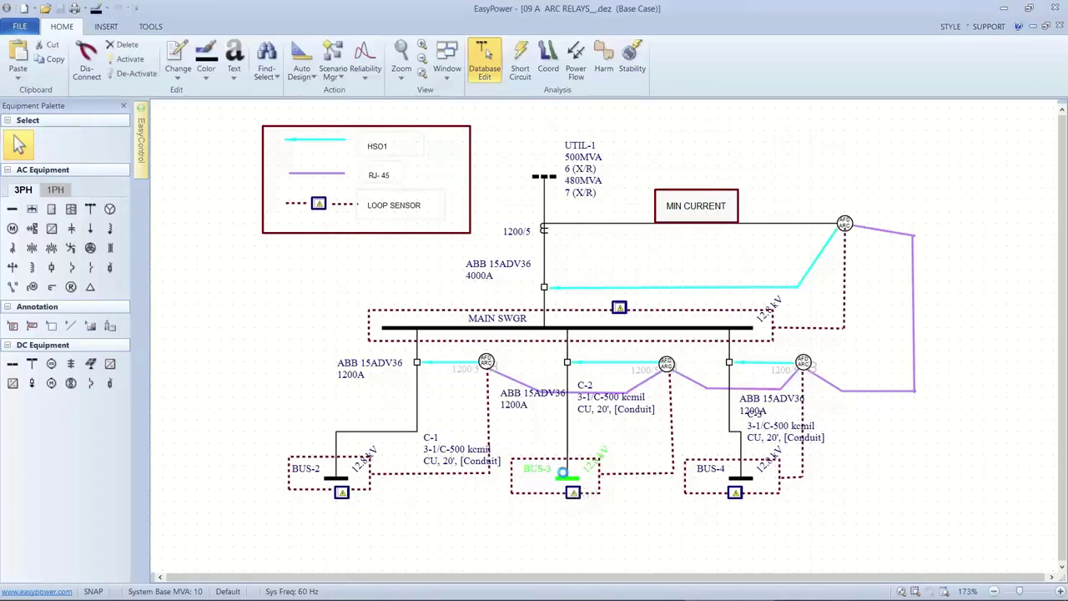
pyautogui.doubleClick(563, 473)
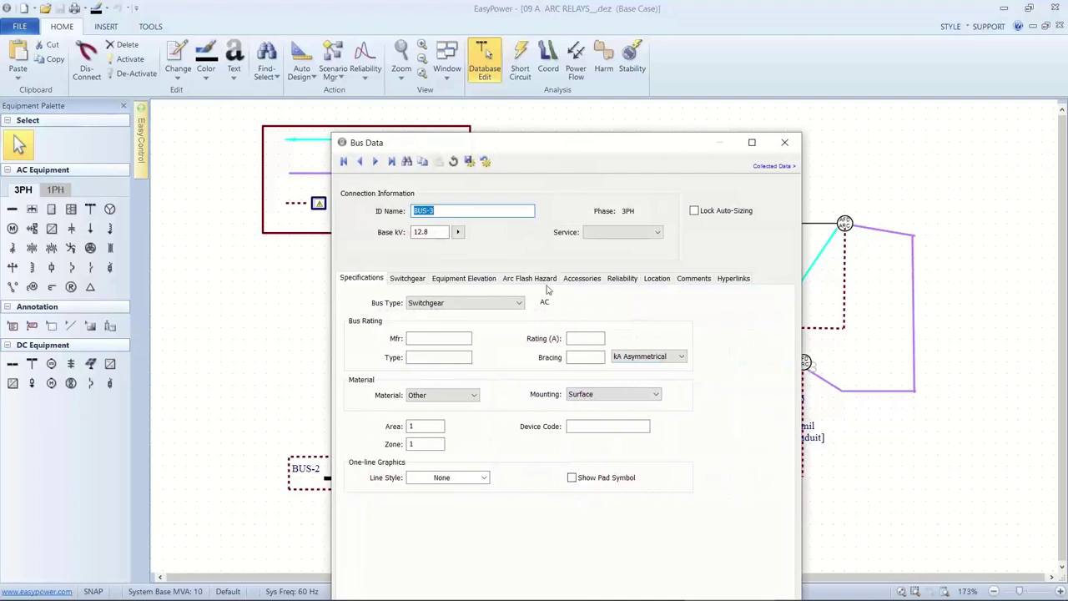
pyautogui.click(542, 280)
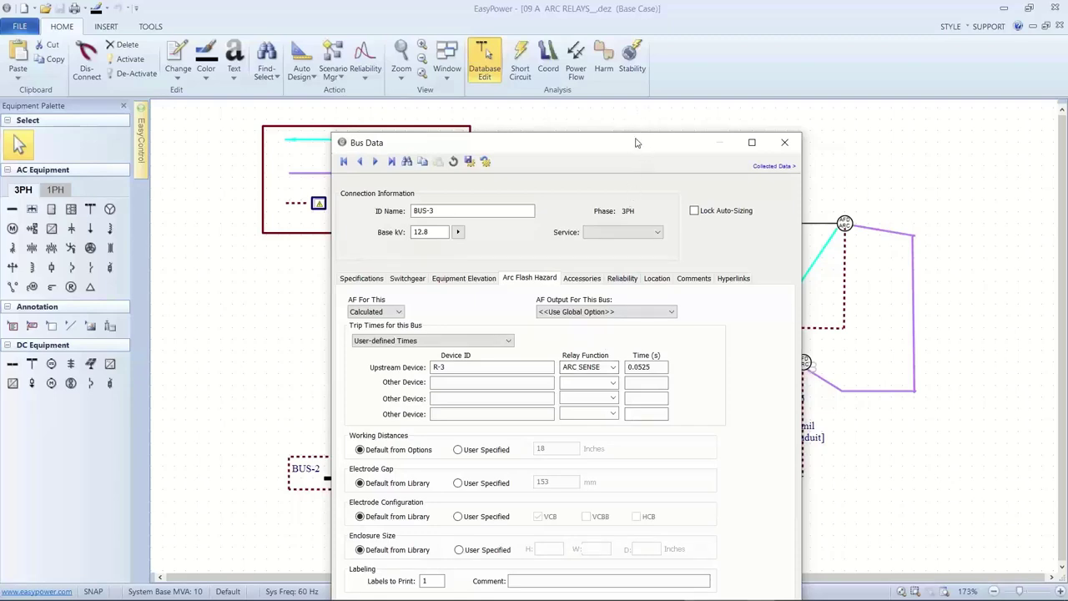
pyautogui.moveTo(635, 143); pyautogui.dragTo(627, 103)
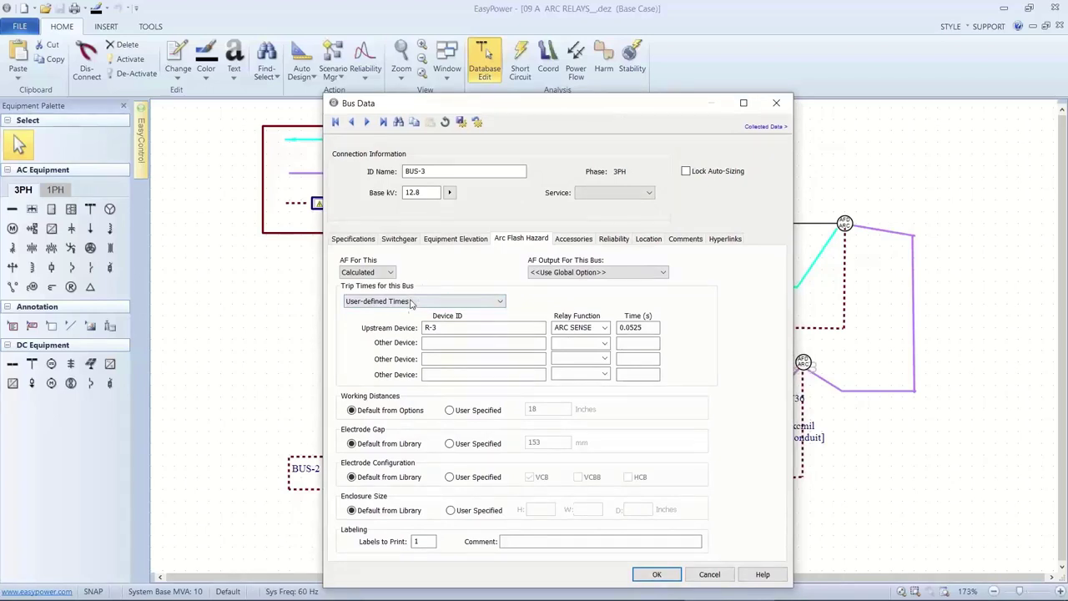
pyautogui.click(460, 303)
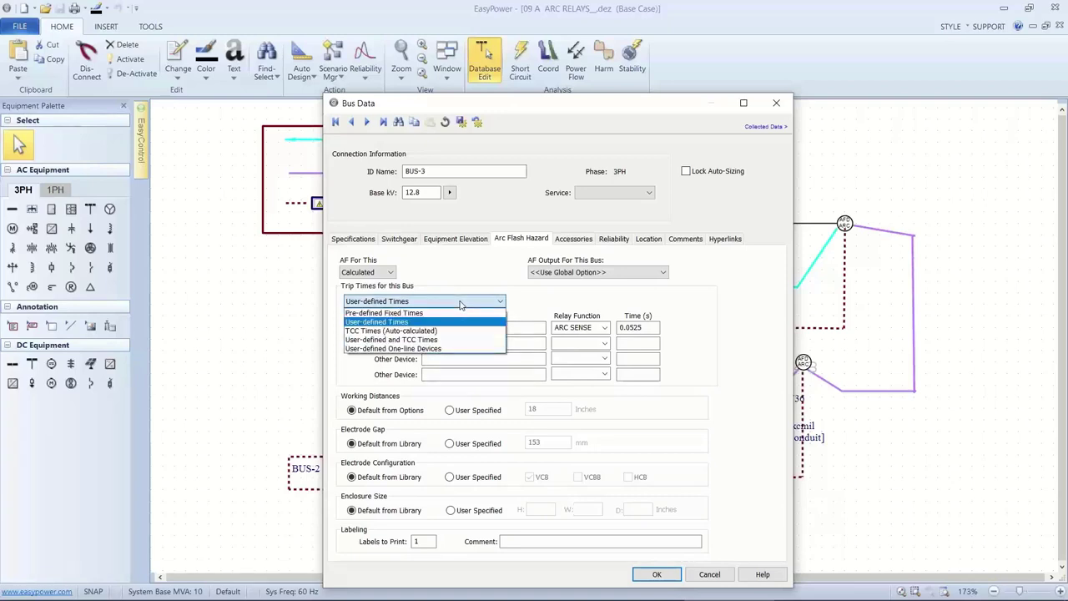
pyautogui.click(459, 303)
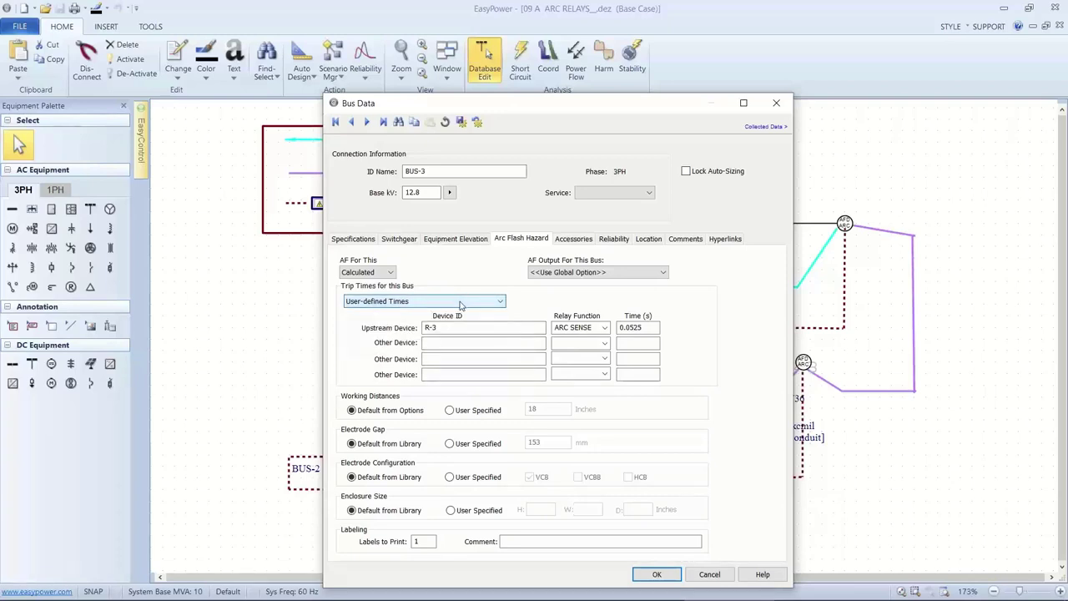
pyautogui.click(655, 574)
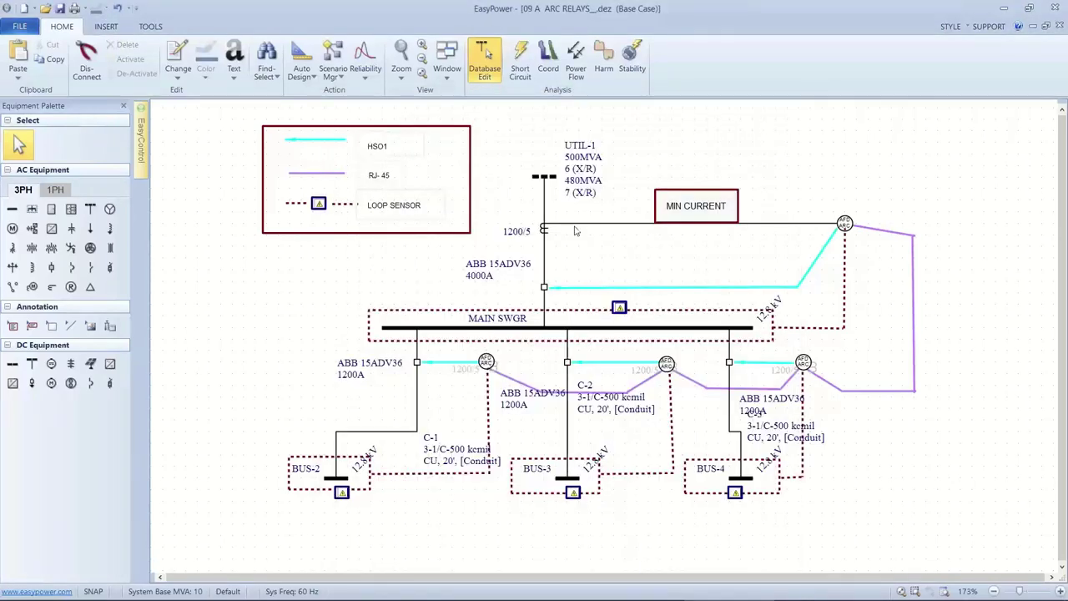
# - Fault the MAIN SWGR bus in short-circuit analysis and show its arc flash hazard report beneath the one-line
pyautogui.click(520, 66)
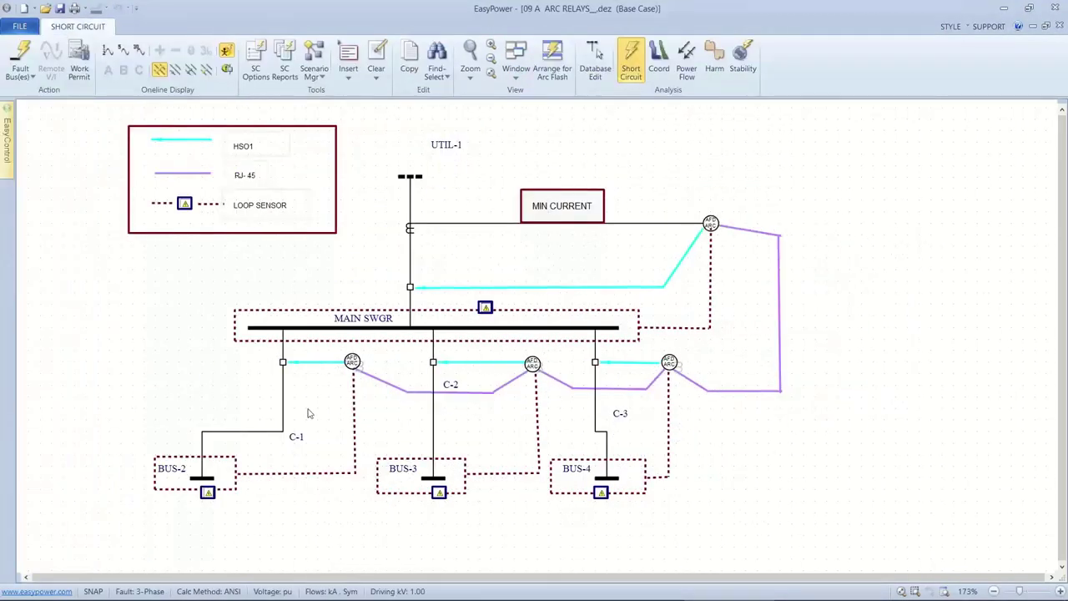
pyautogui.click(343, 326)
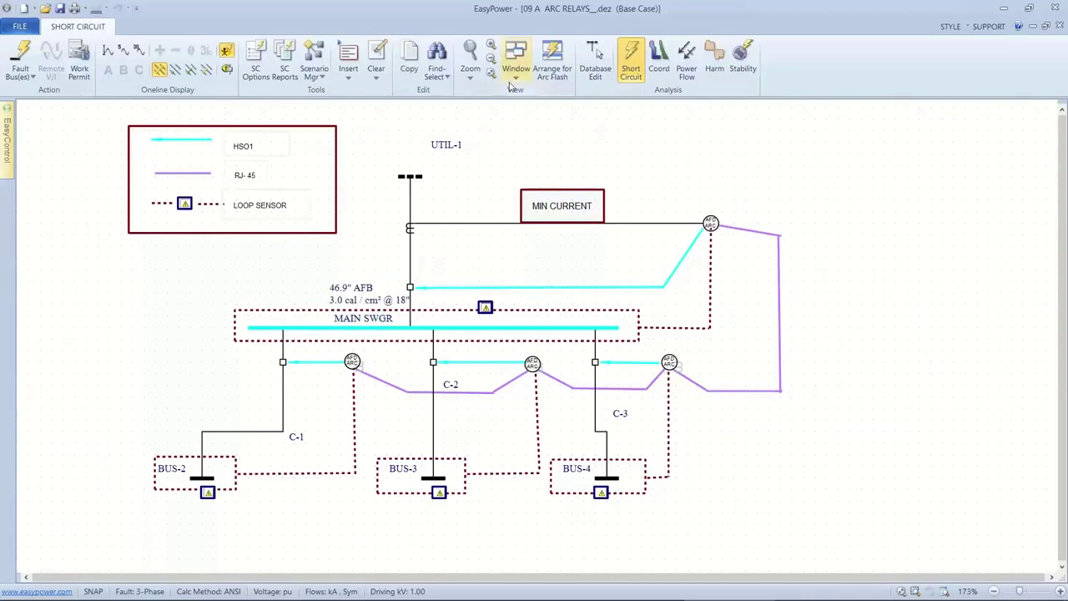
pyautogui.click(551, 60)
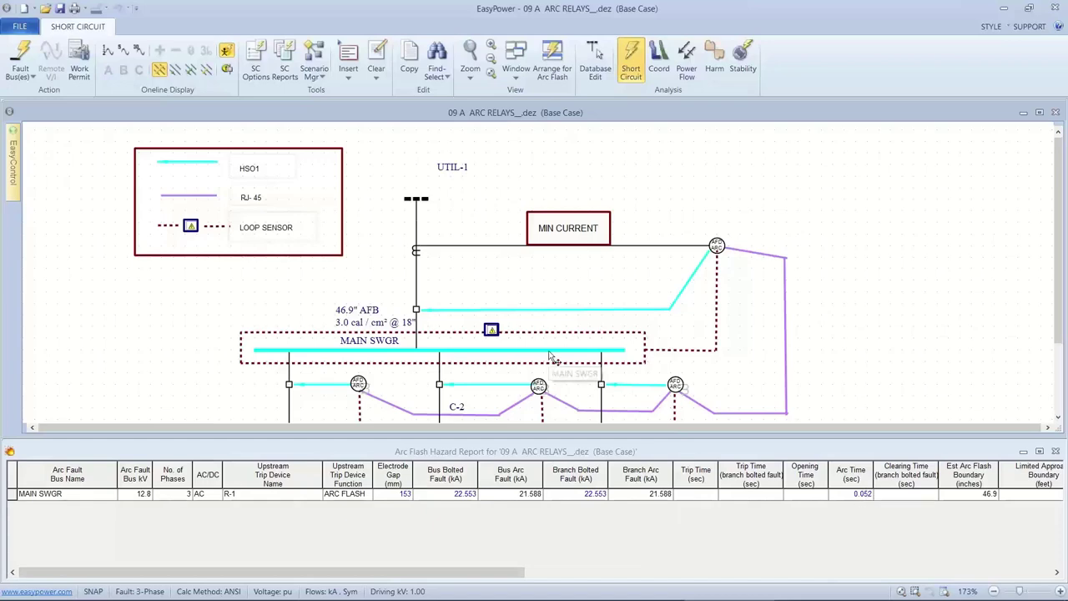
# - Fault BUS-3 and examine its arc flash results alongside the arc relay connections on the one-line
pyautogui.scroll(-3, 551, 367)
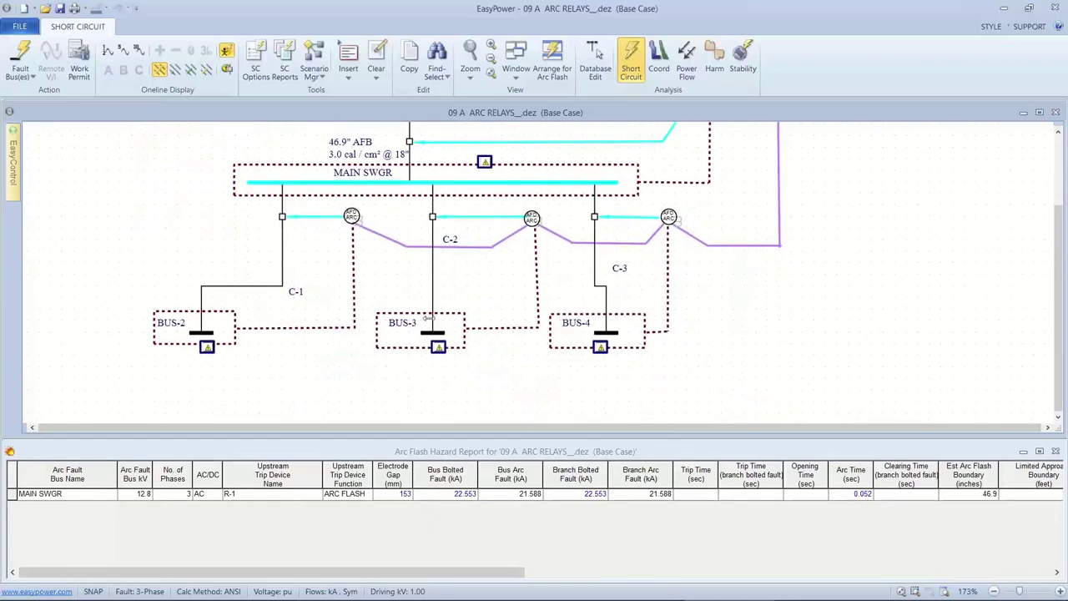
pyautogui.click(433, 335)
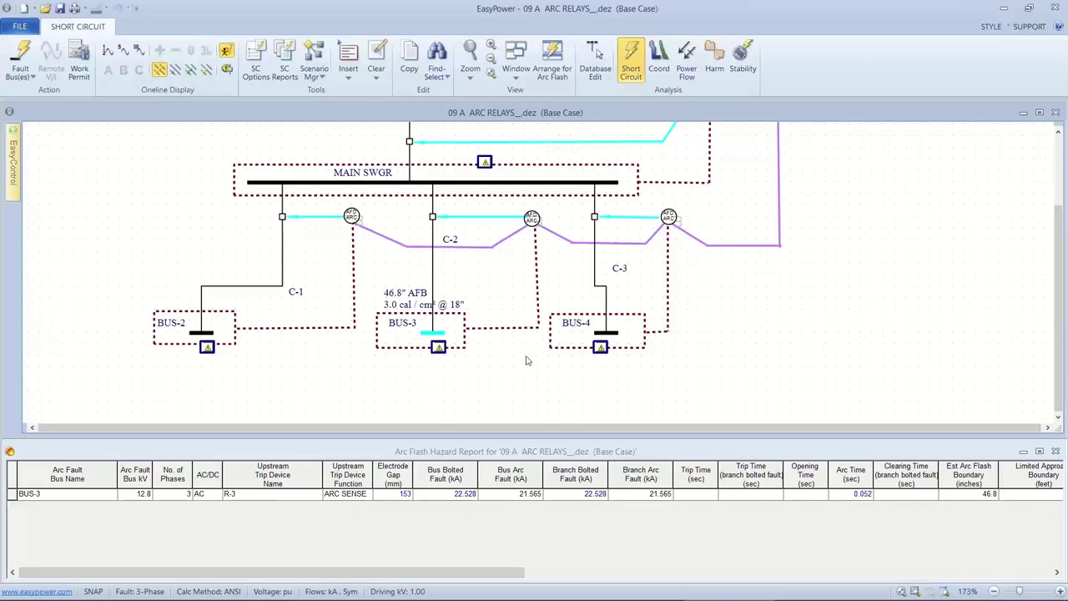
pyautogui.scroll(1, 526, 396)
pyautogui.keyDown('ctrl'); pyautogui.scroll(-1, 528, 373); pyautogui.keyUp('ctrl')
pyautogui.scroll(-1, 528, 373)
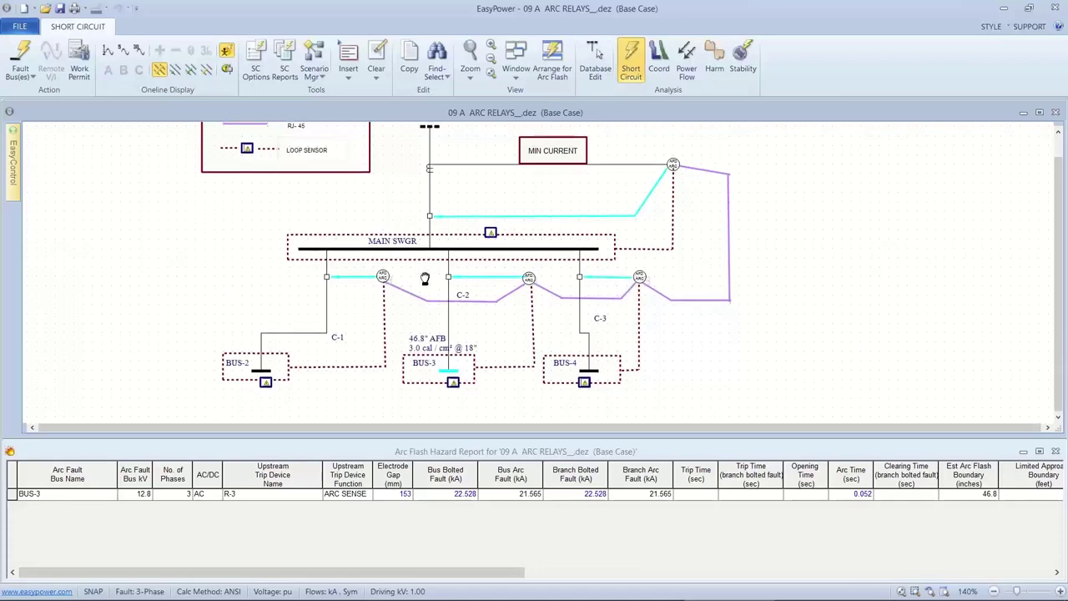
pyautogui.scroll(3, 424, 279)
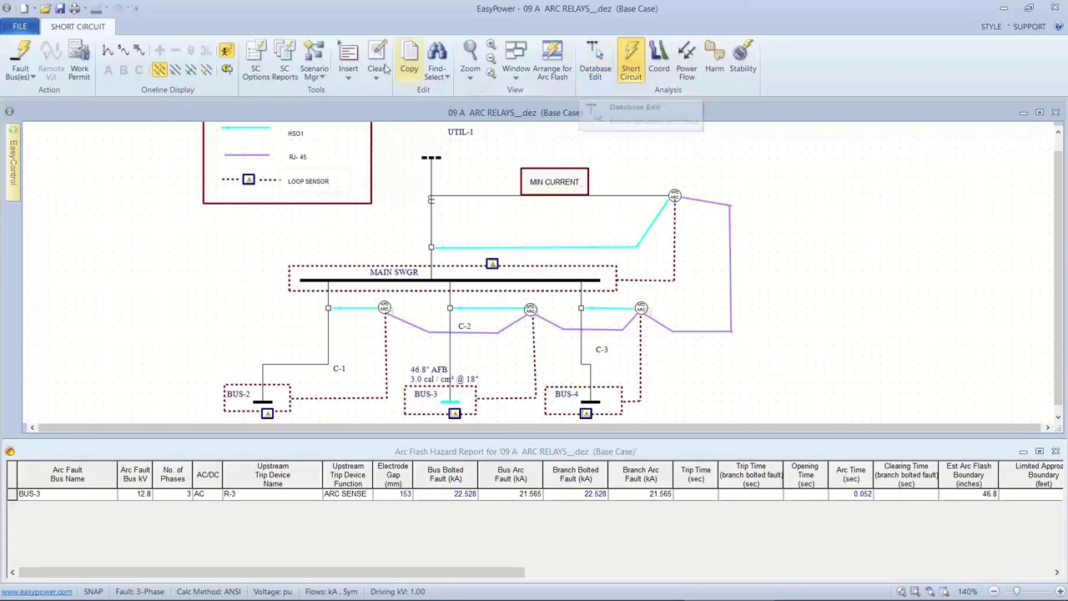
# - Return to database editing, close the 09 A ARC RELAYS__.dez one-line without saving its changes, and maximize the Start Page
pyautogui.click(590, 71)
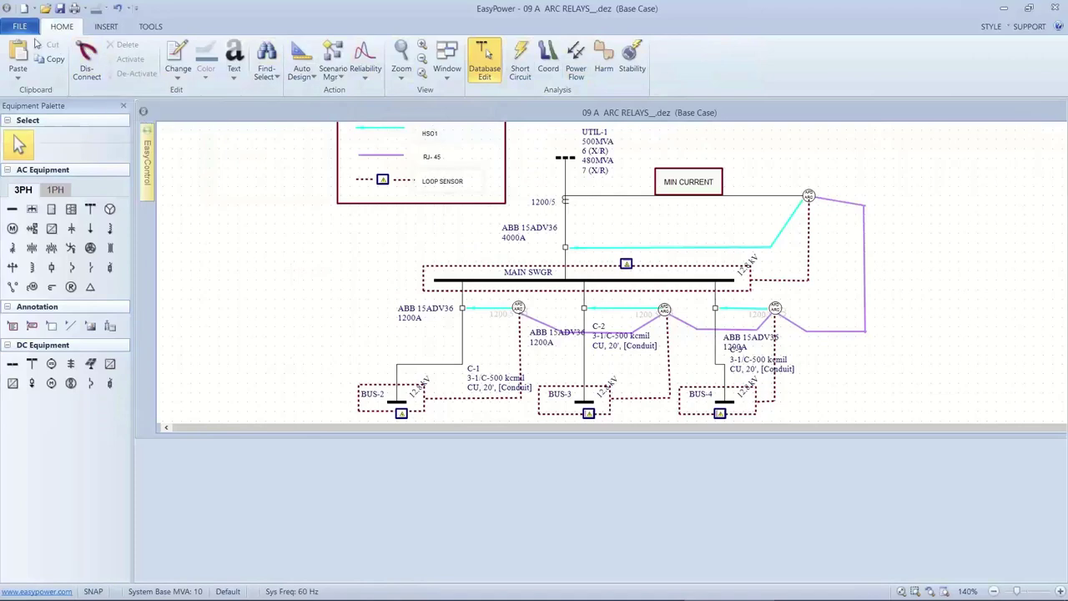
pyautogui.click(20, 27)
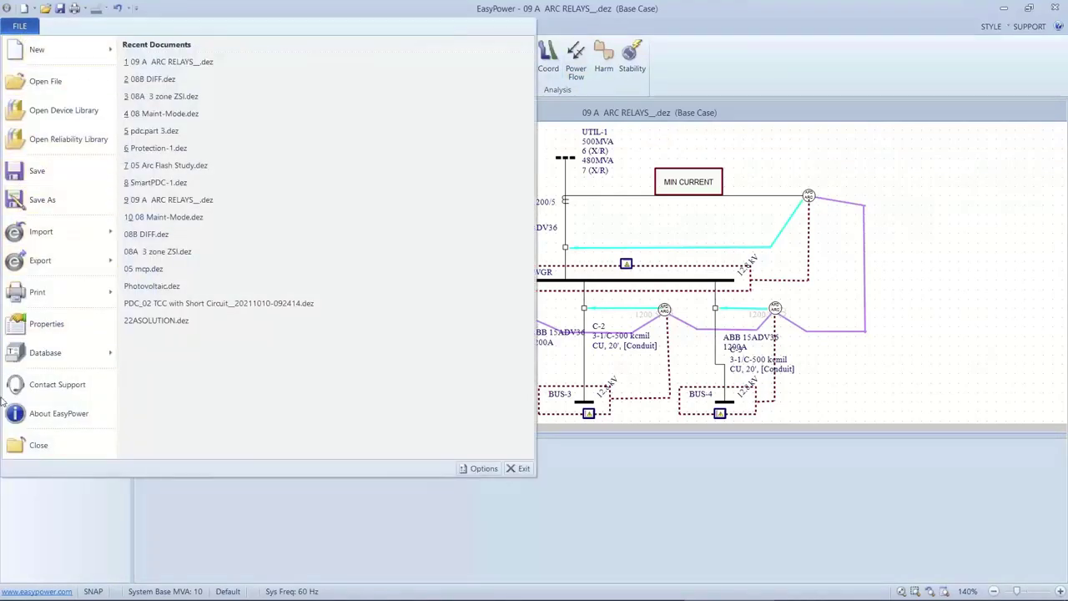
pyautogui.click(11, 448)
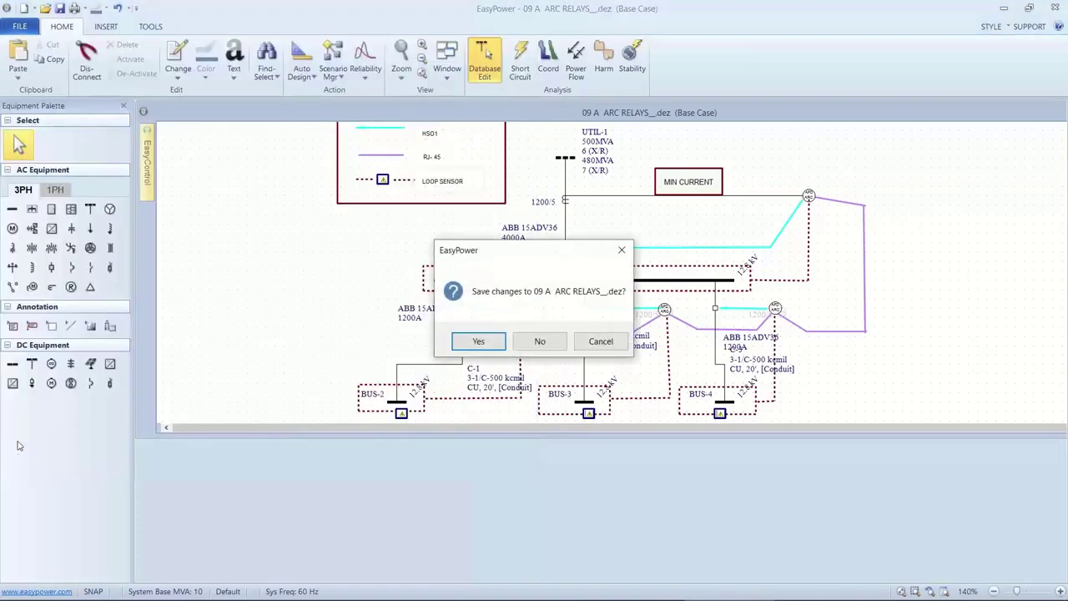
pyautogui.click(539, 341)
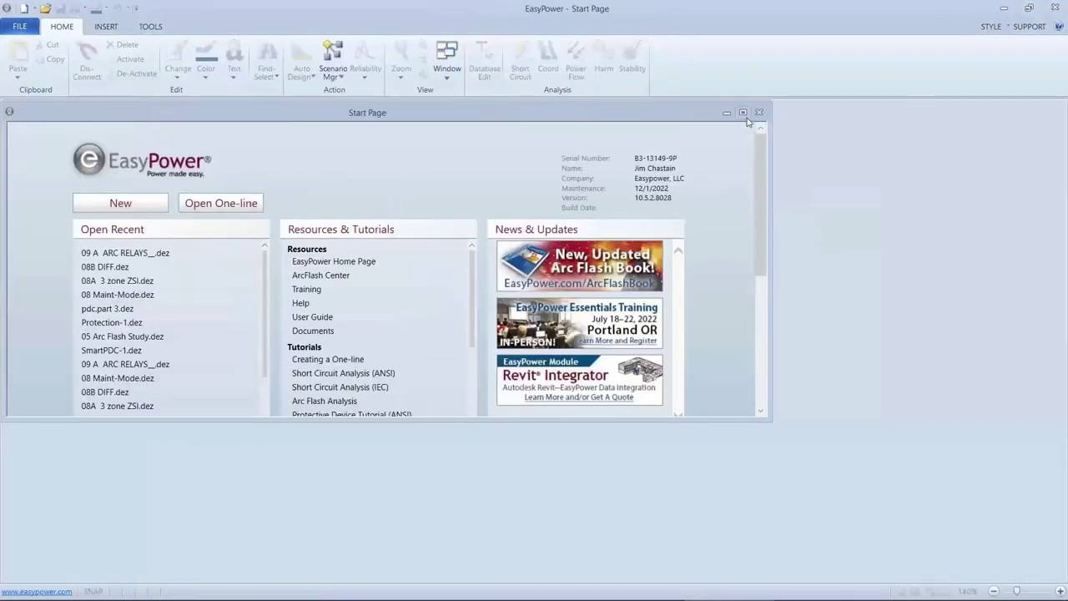
pyautogui.click(742, 113)
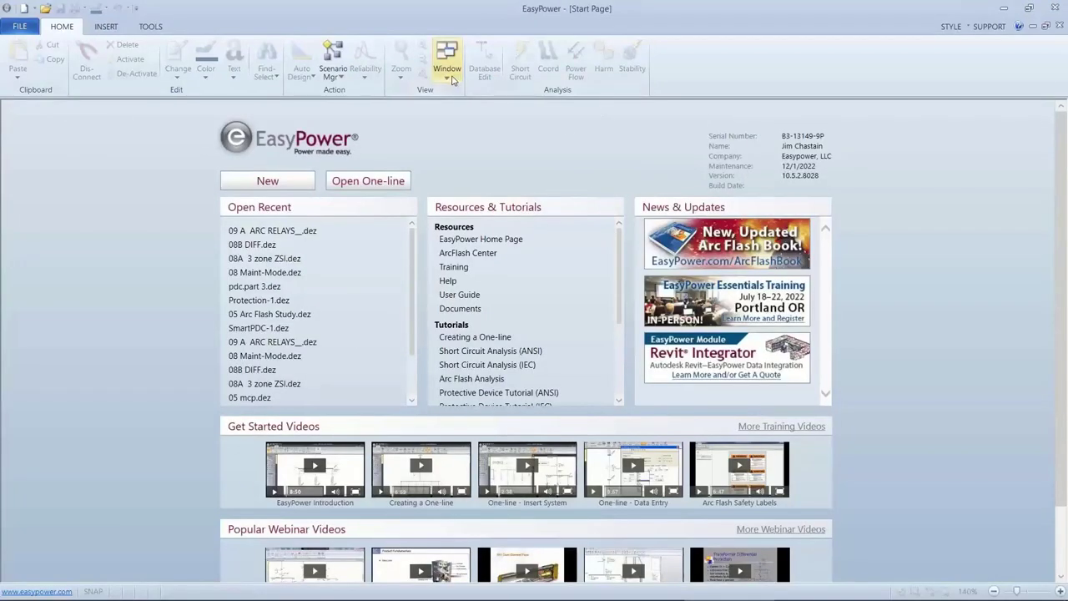
pyautogui.click(376, 183)
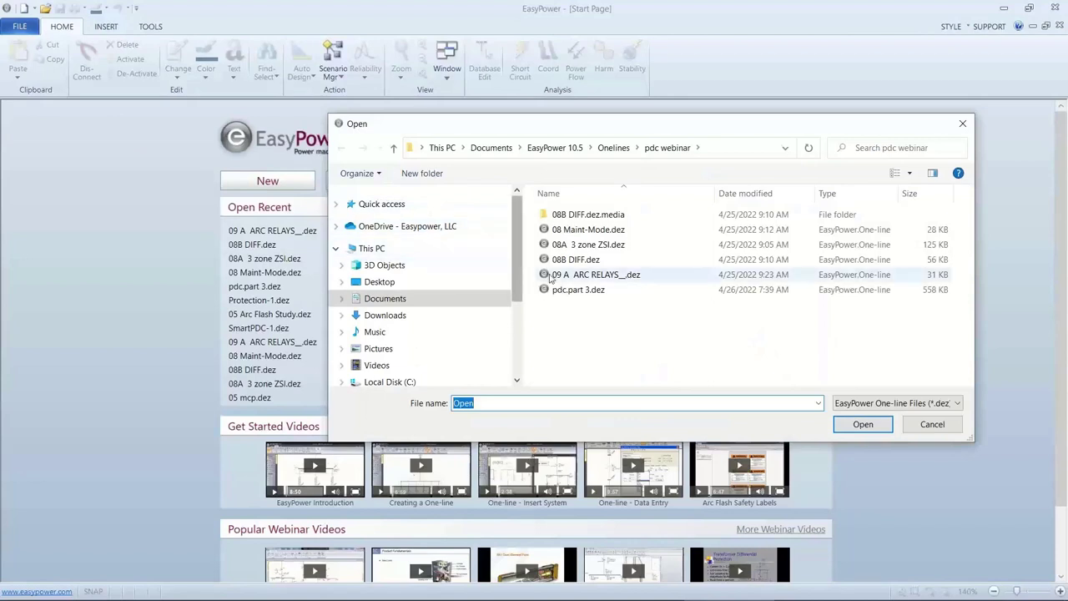
pyautogui.click(842, 428)
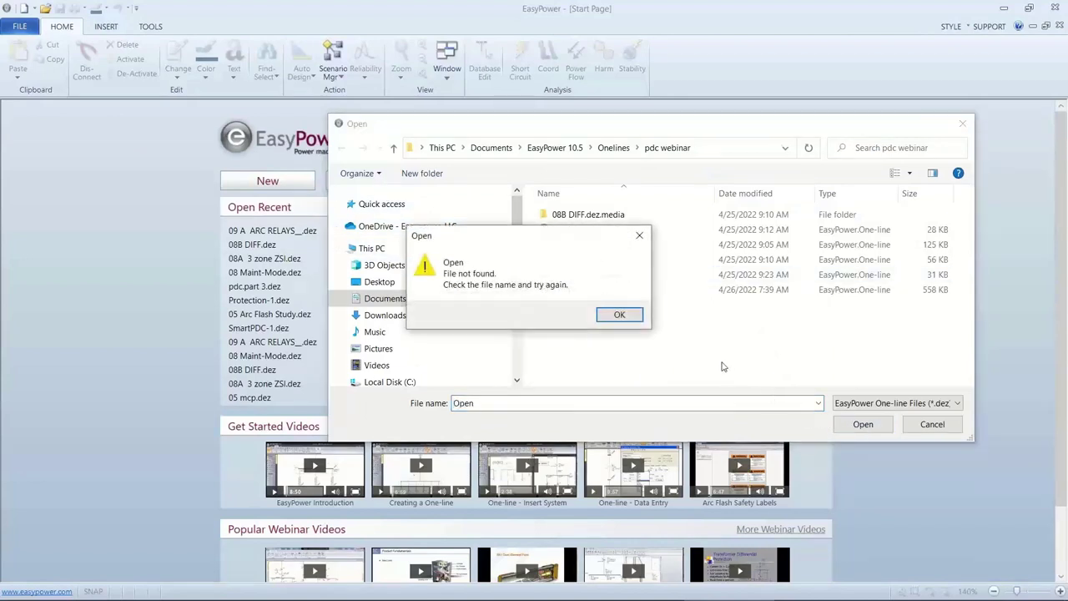
pyautogui.click(642, 238)
pyautogui.click(907, 427)
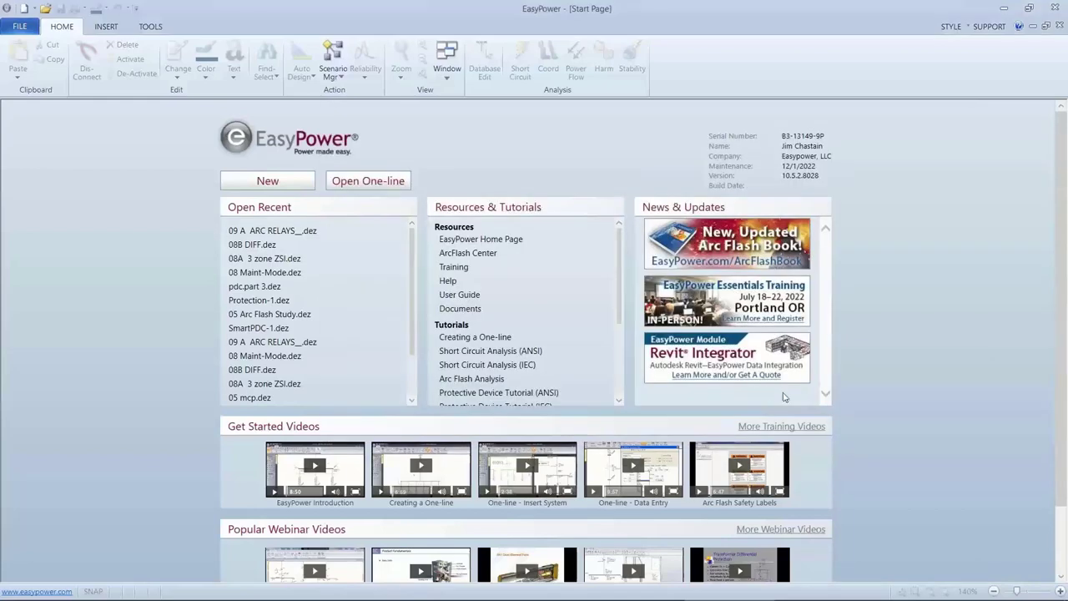
# - Switch to the PowerPoint slide show on 240.87 (B) methods to reduce clearing time
pyautogui.hotkey('alt', 'Tab')
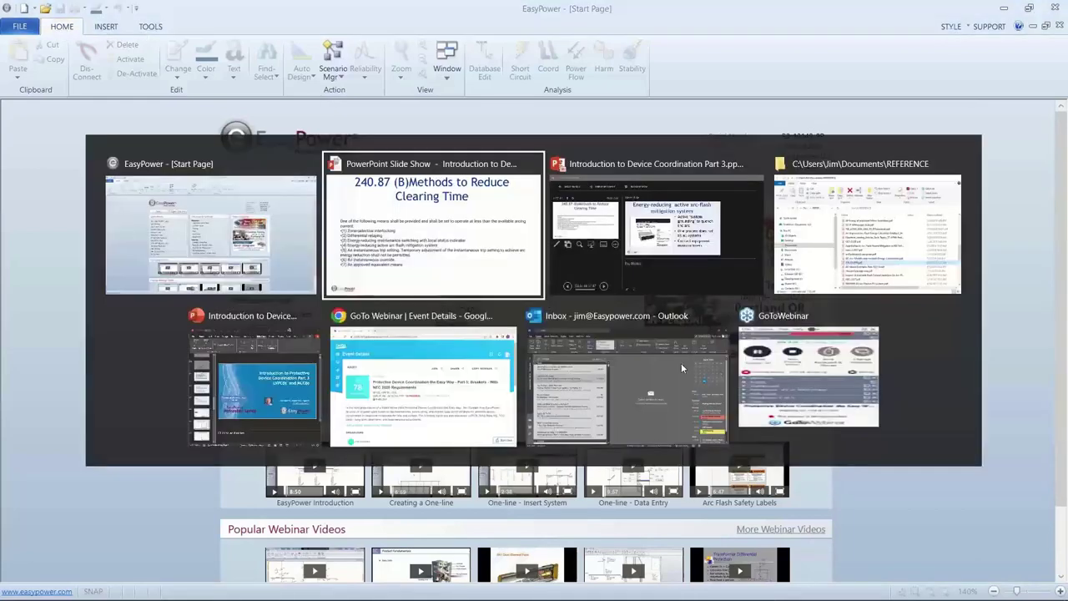